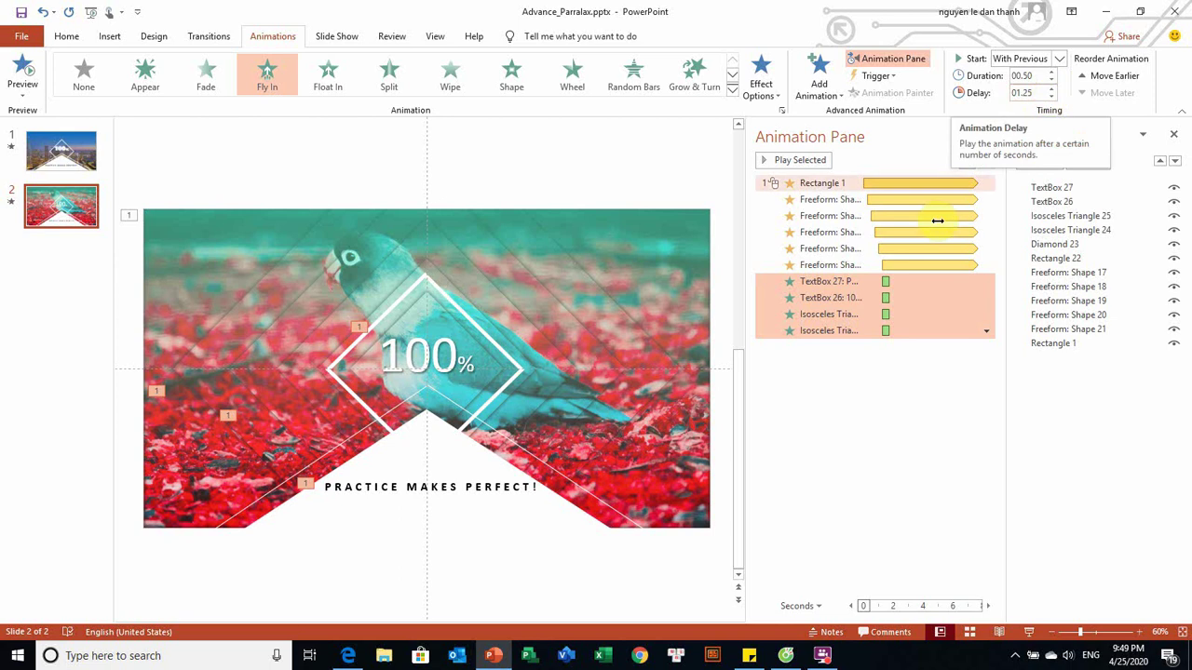
Step: Select the Rectangle 1 animation and play the parrot slide full-screen as a slide show
left_click(831, 185)
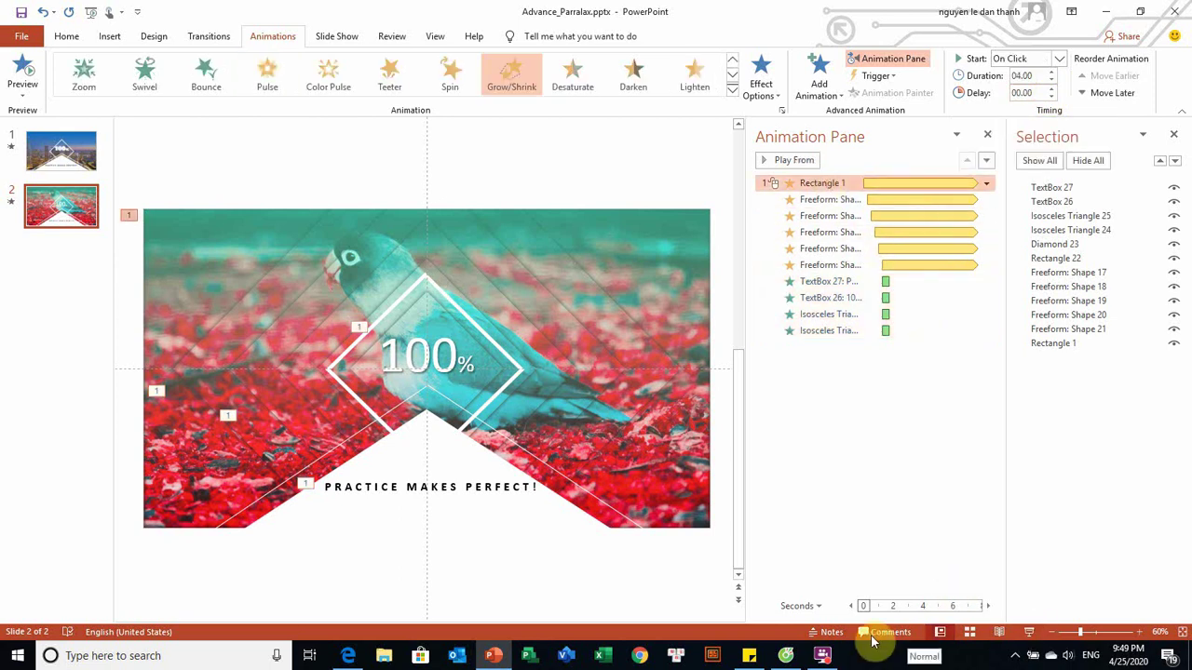
left_click(823, 656)
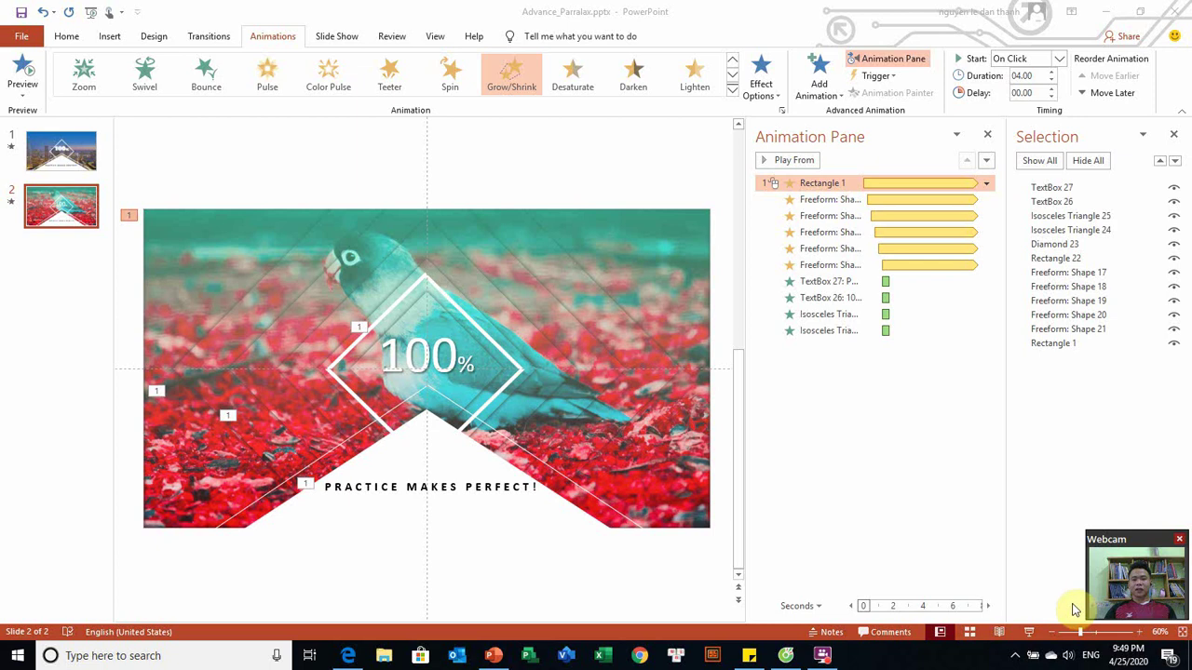
left_click(1028, 635)
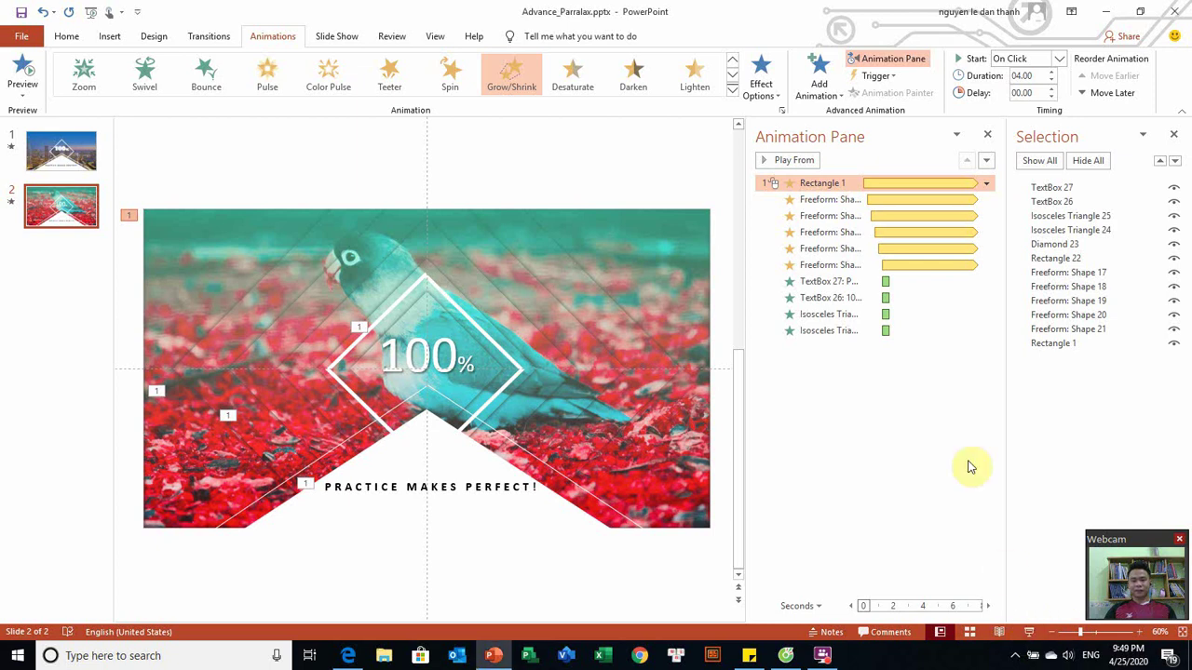
left_click(1031, 632)
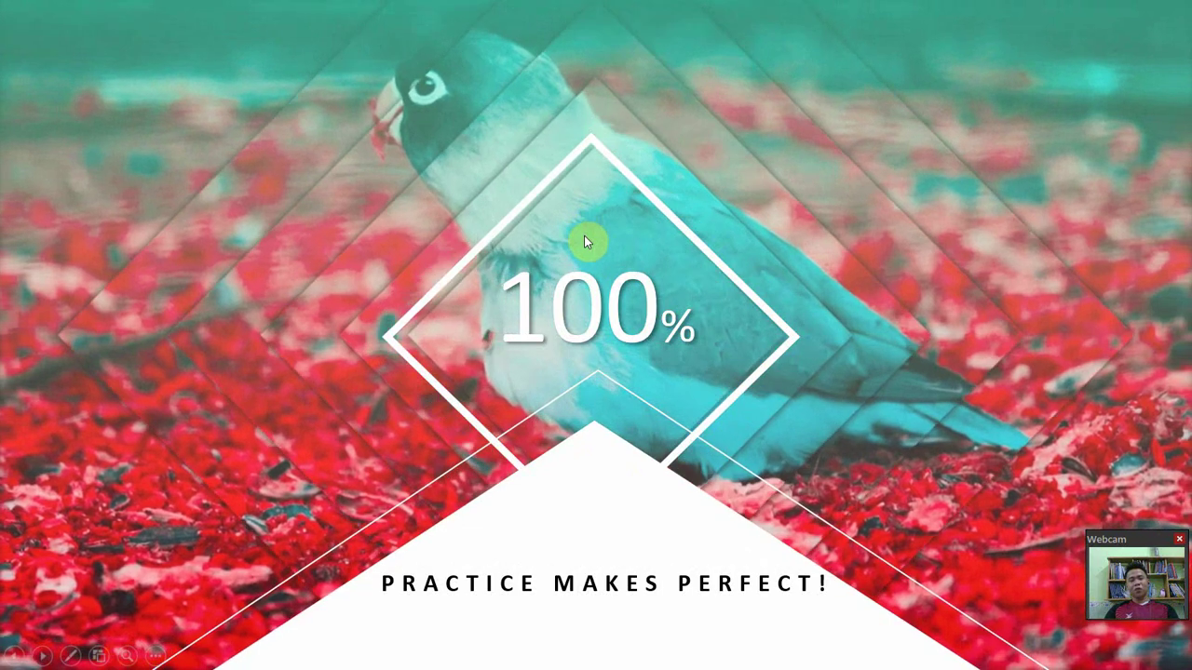
Step: Exit the show and give the 100% diamond a Fly In entrance starting With Previous
key("Escape")
left_click(428, 279)
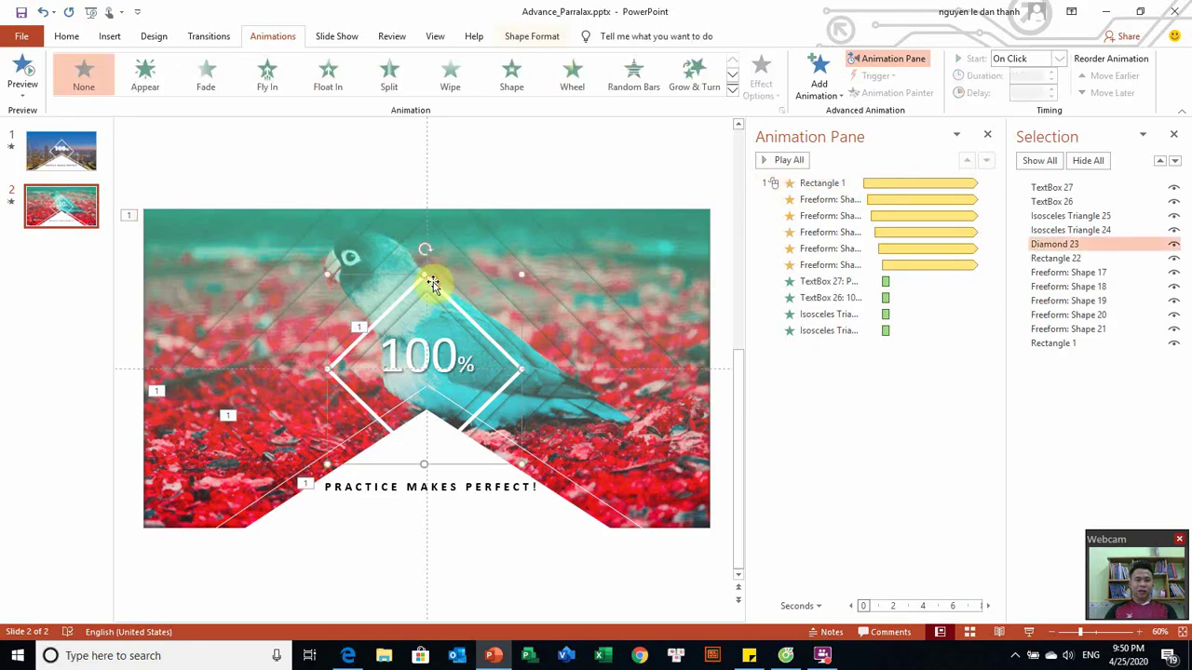
left_click(274, 84)
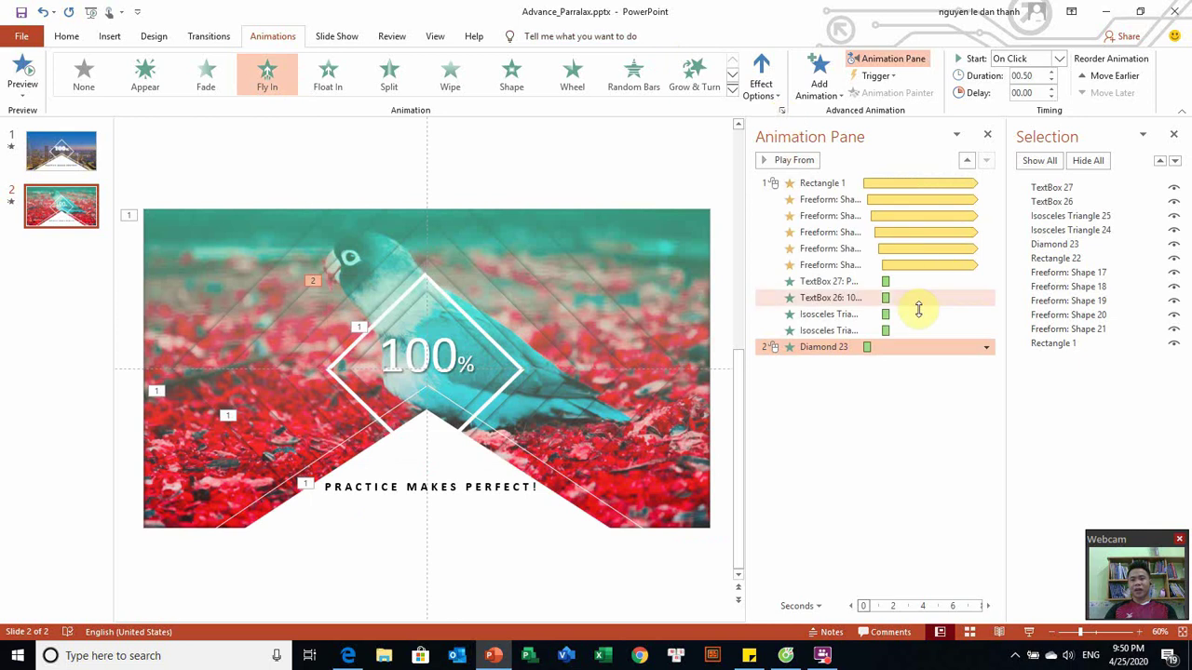
left_click(1058, 59)
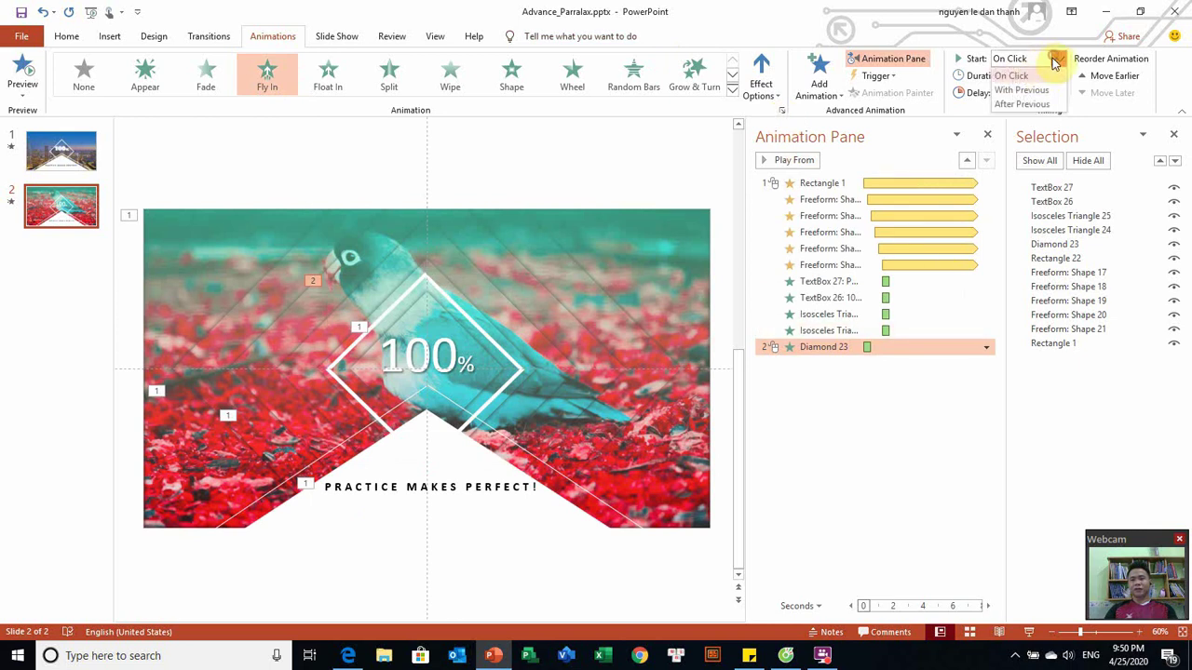
left_click(1039, 91)
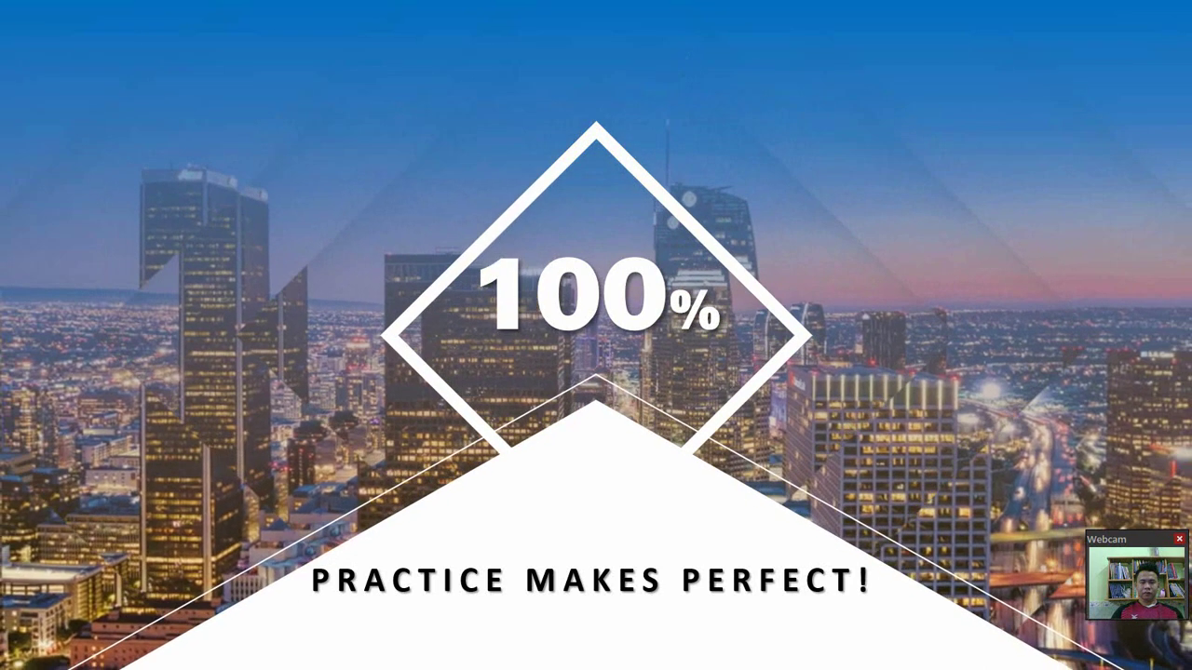
Step: Exit the slide show back to Normal view of the city slide
key("Escape")
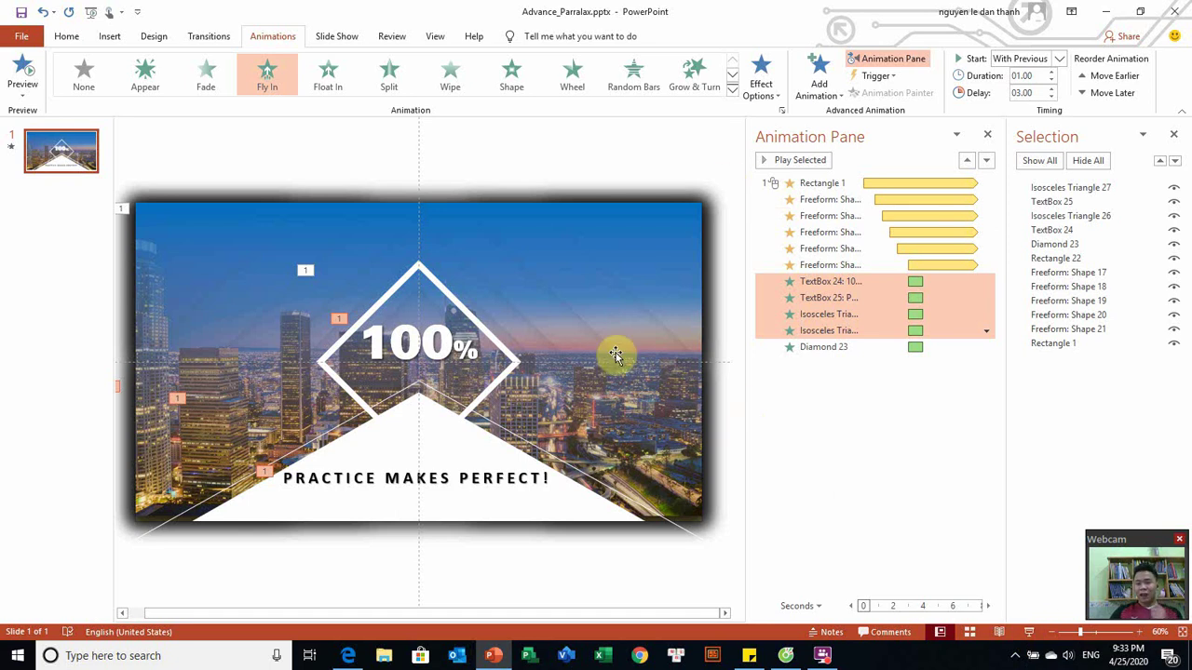
Step: Add a blank slide after slide 1 and pick the rectangle from the Shapes gallery
right_click(89, 177)
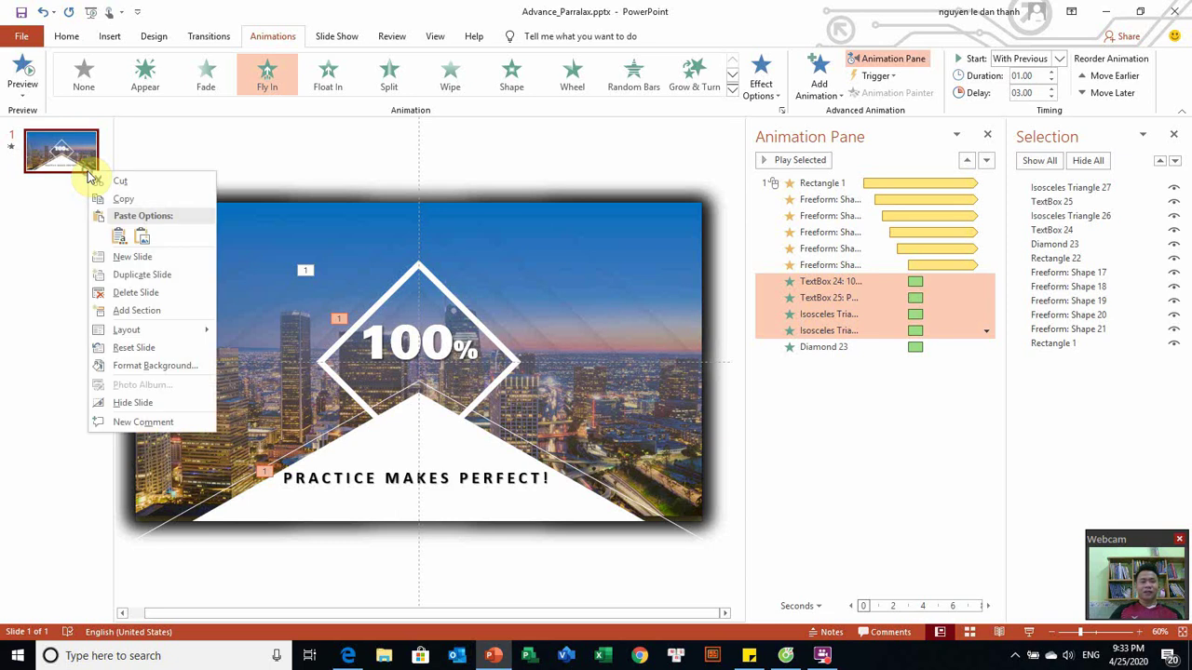
left_click(132, 257)
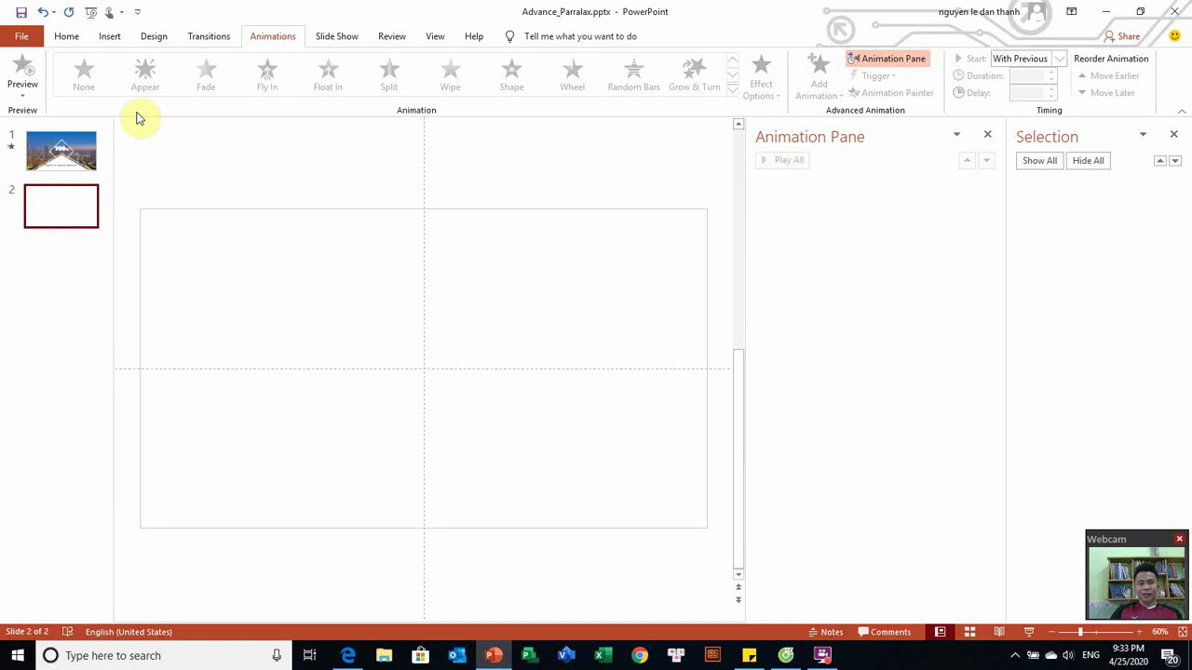
left_click(110, 37)
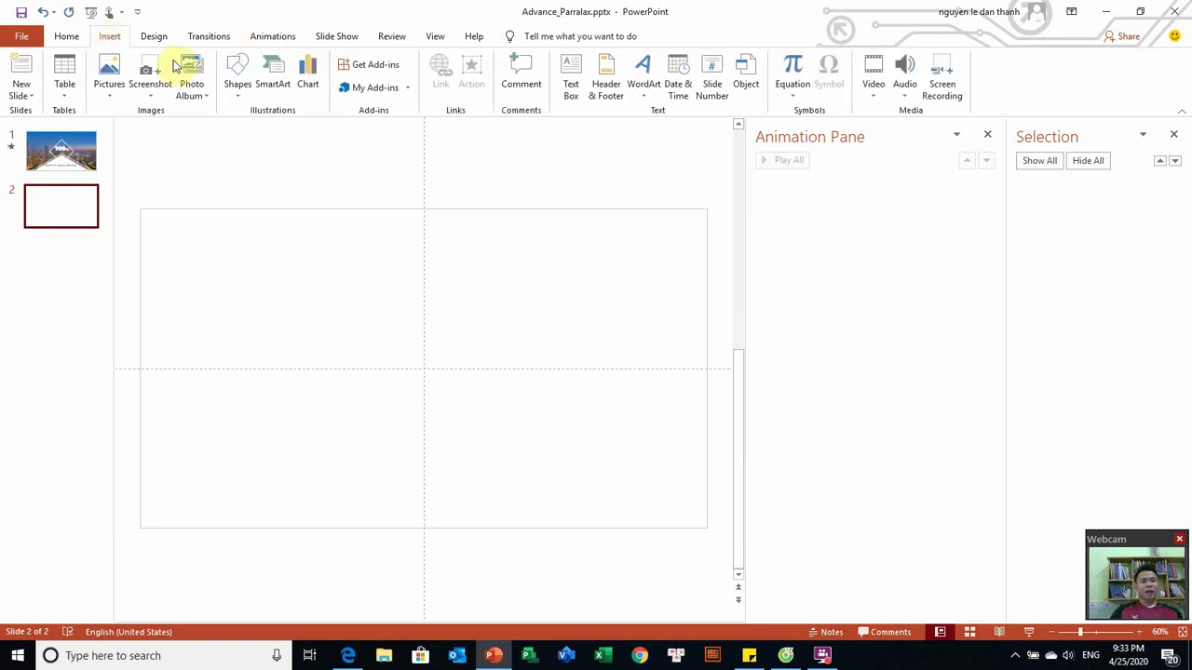
left_click(240, 97)
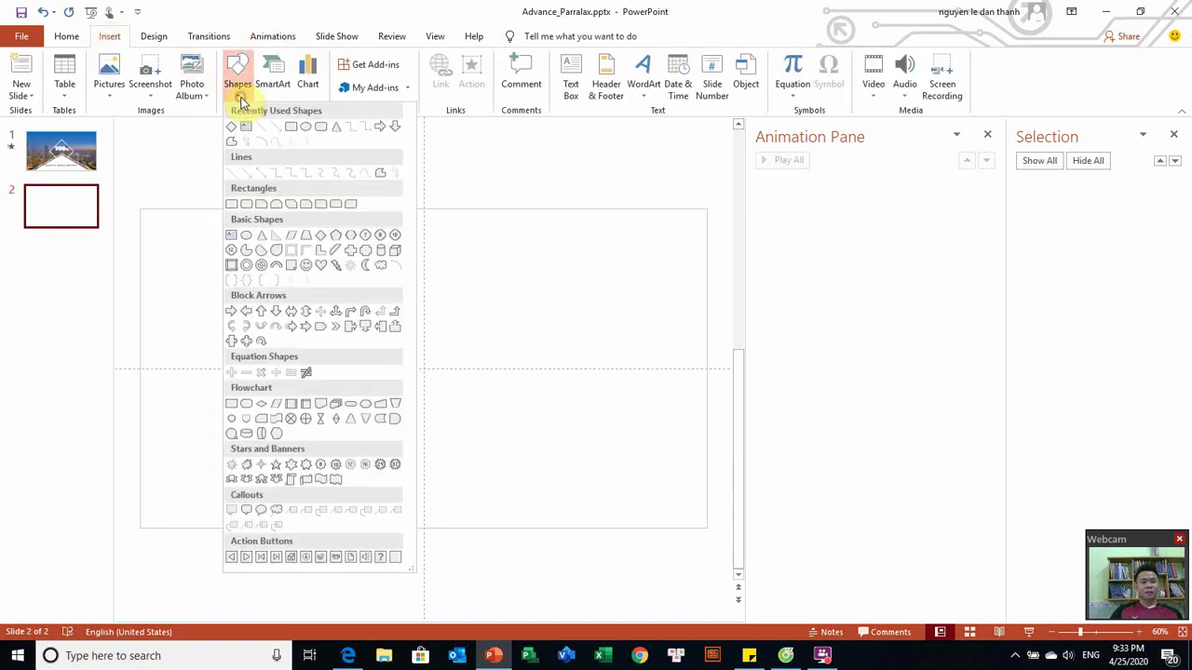
left_click(290, 127)
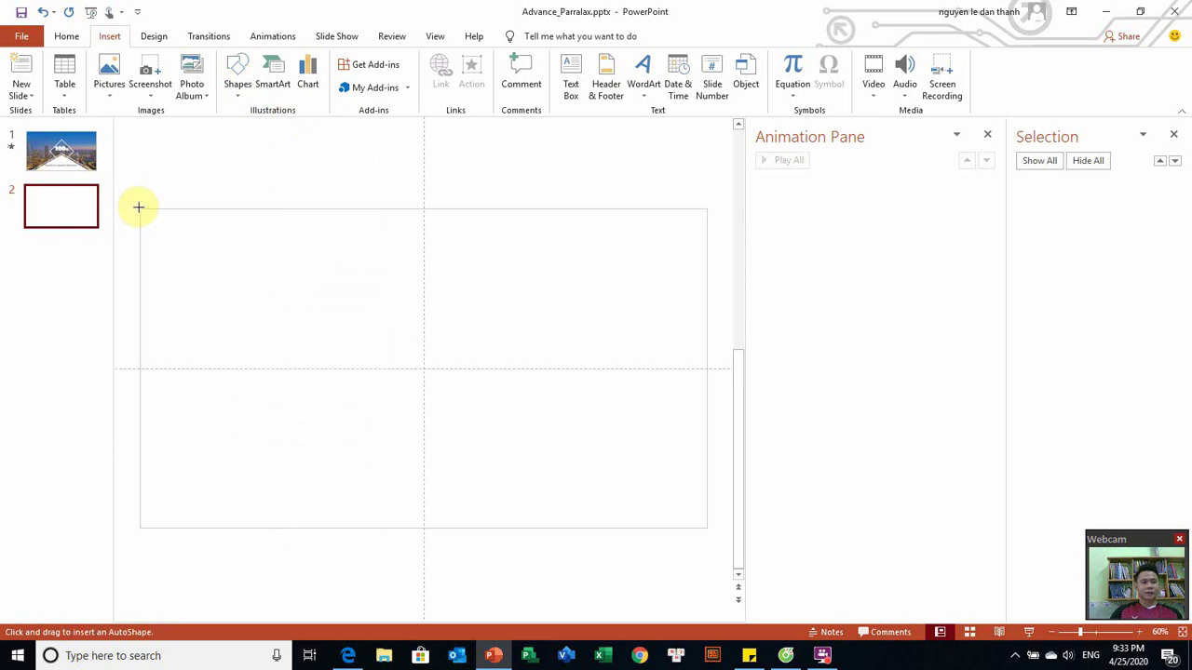
Step: Draw a 13.33" by 7.5" blue rectangle over the whole slide with No Outline
mouse_move(139, 206)
left_mouse_down()
mouse_move(694, 511)
mouse_move(704, 529)
left_mouse_up()
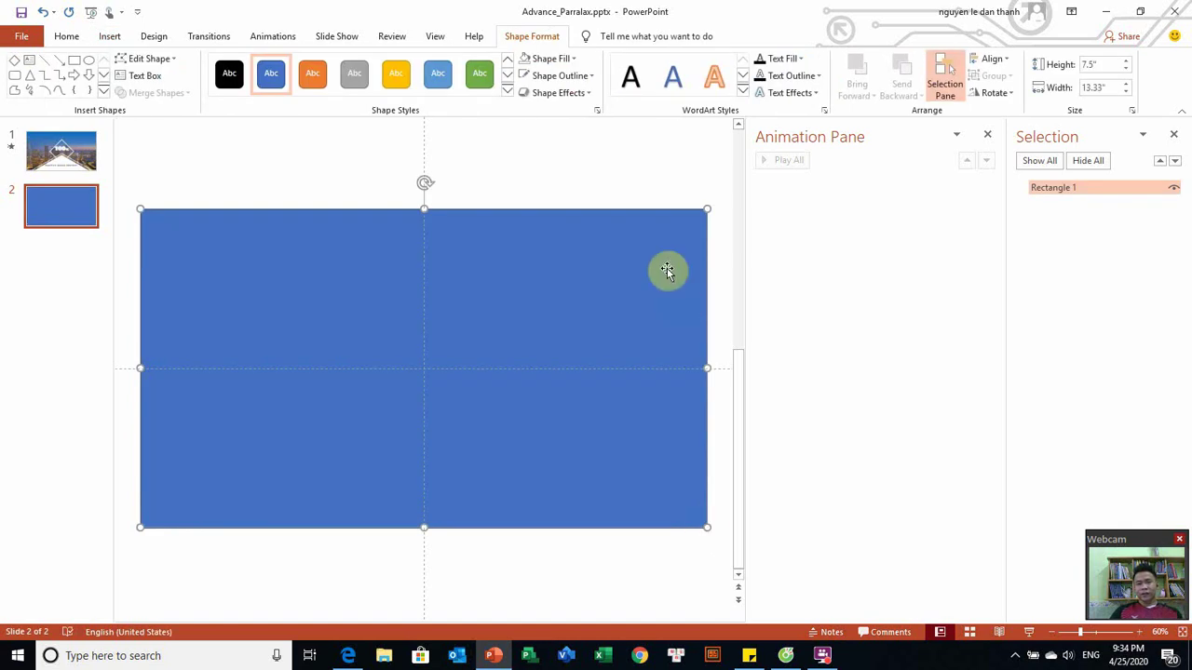
left_click(551, 57)
left_click(551, 56)
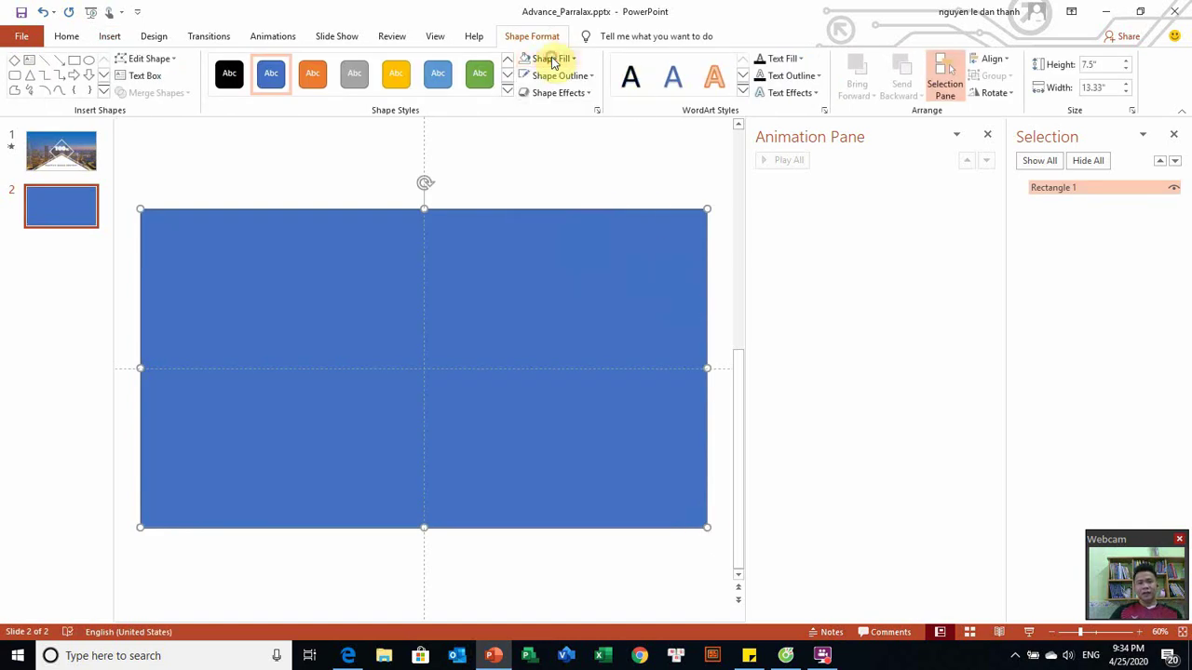
left_click(551, 77)
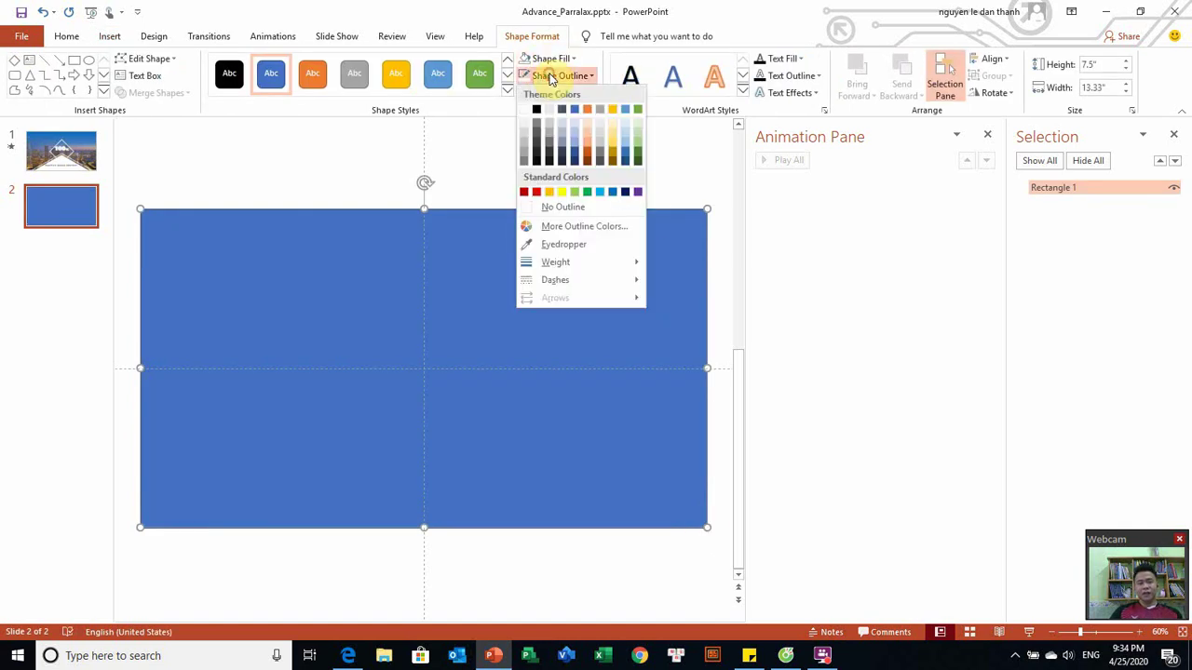
left_click(564, 206)
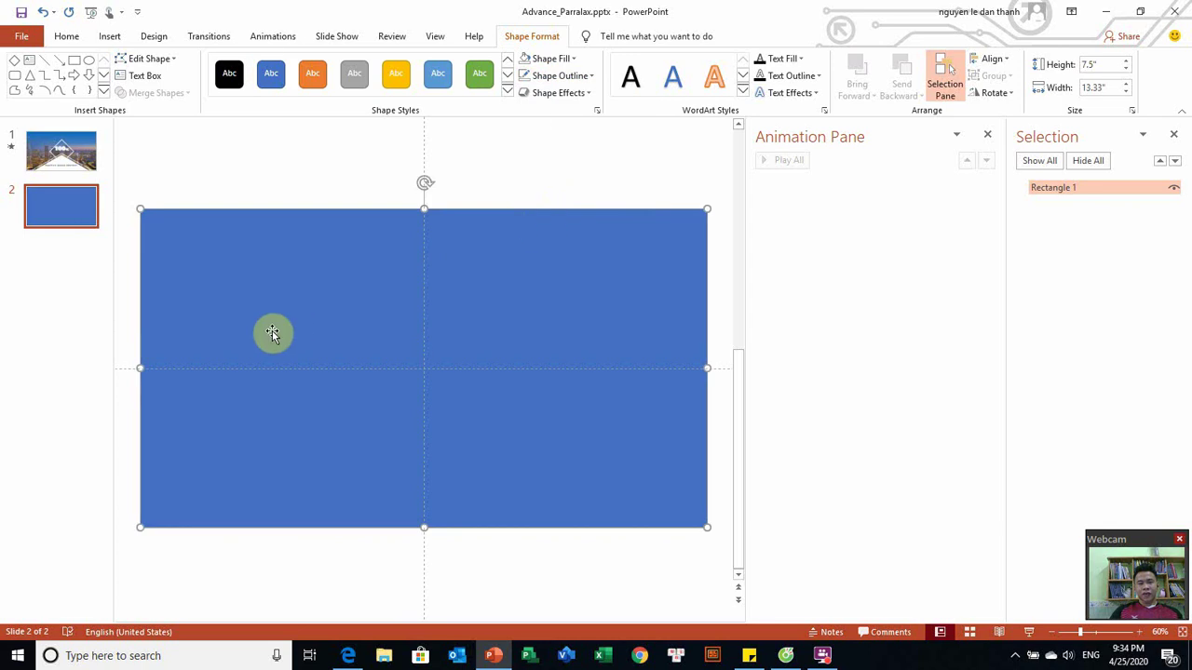
left_click(441, 561)
left_click(470, 454)
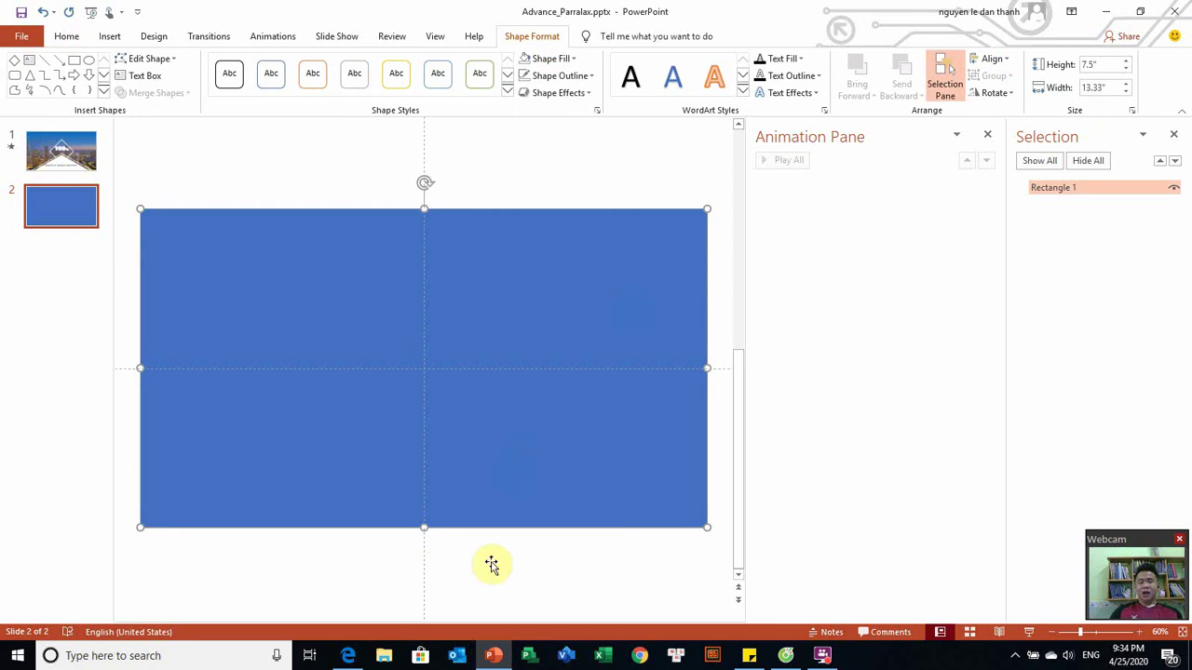
Step: Fill the slide 2 rectangle with the teal glass-wall photo from a file
left_click(442, 369)
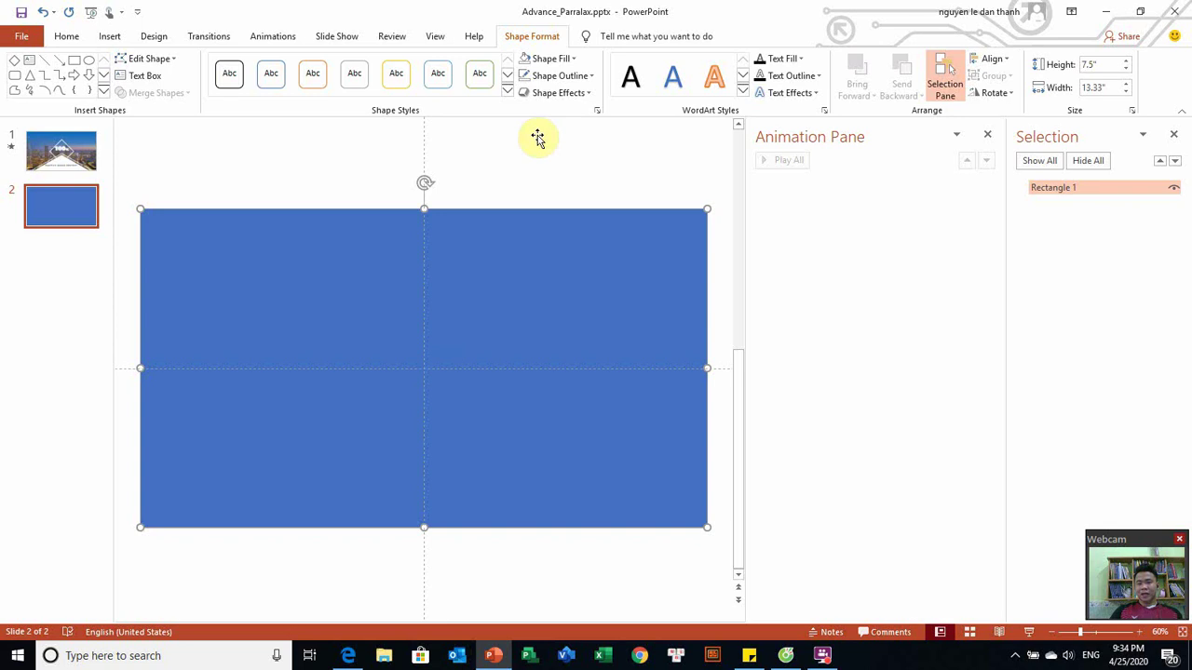
left_click(569, 59)
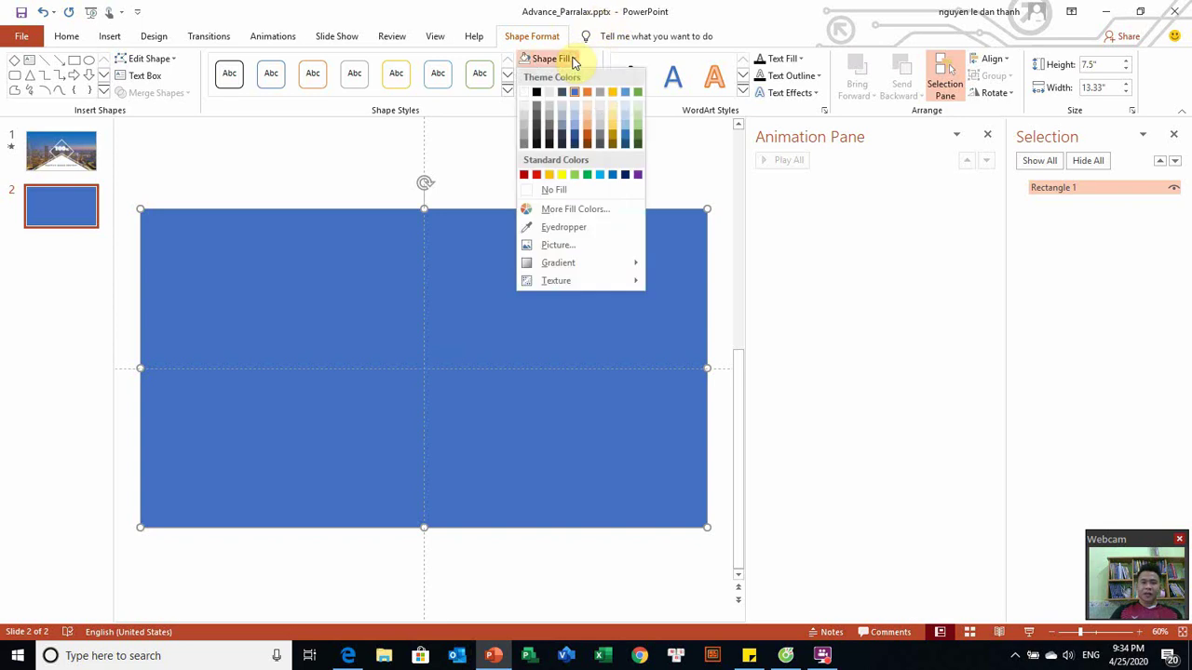
left_click(615, 247)
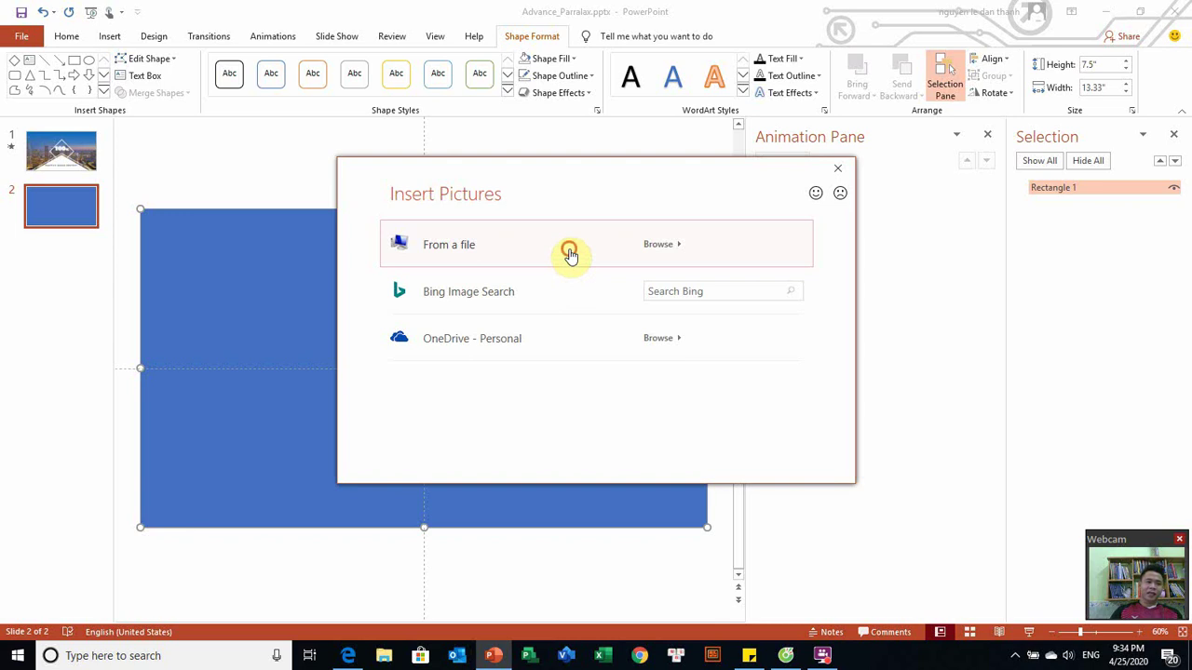
left_click(569, 248)
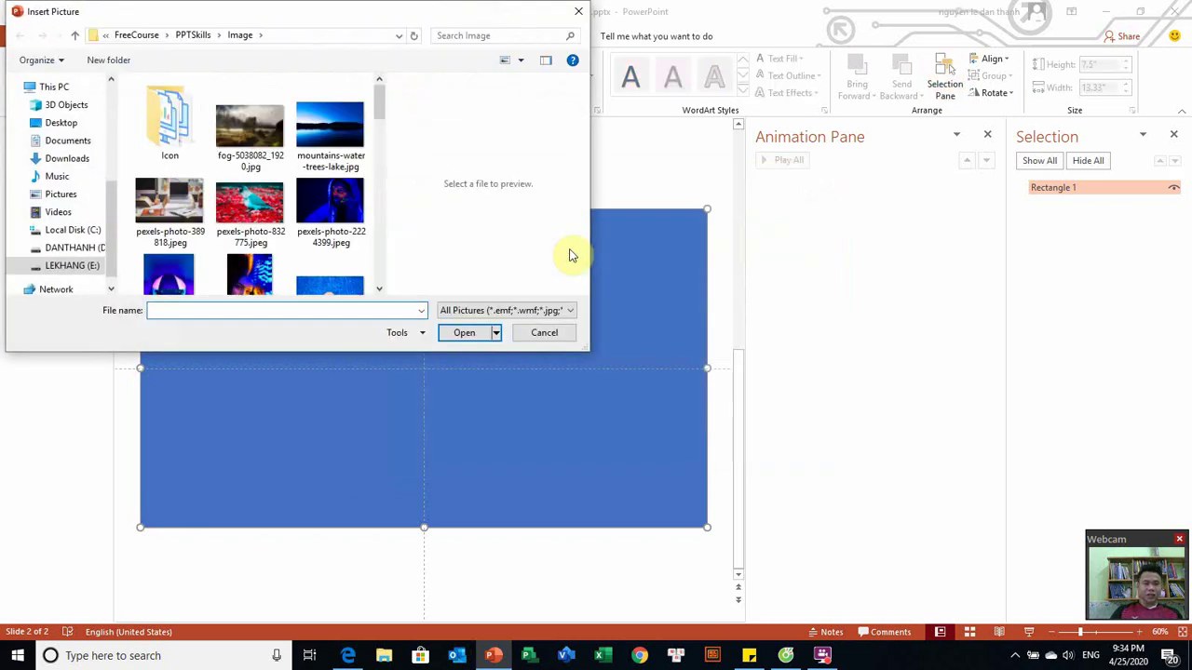
scroll(259, 238, "down", 3)
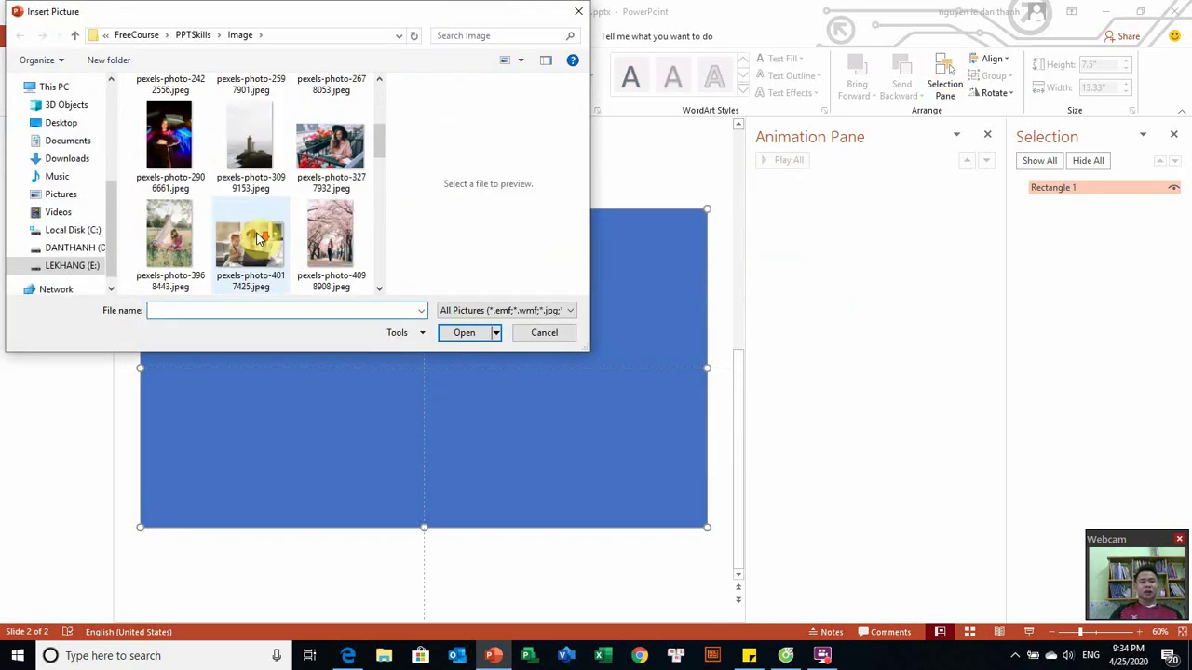
scroll(259, 238, "down", 5)
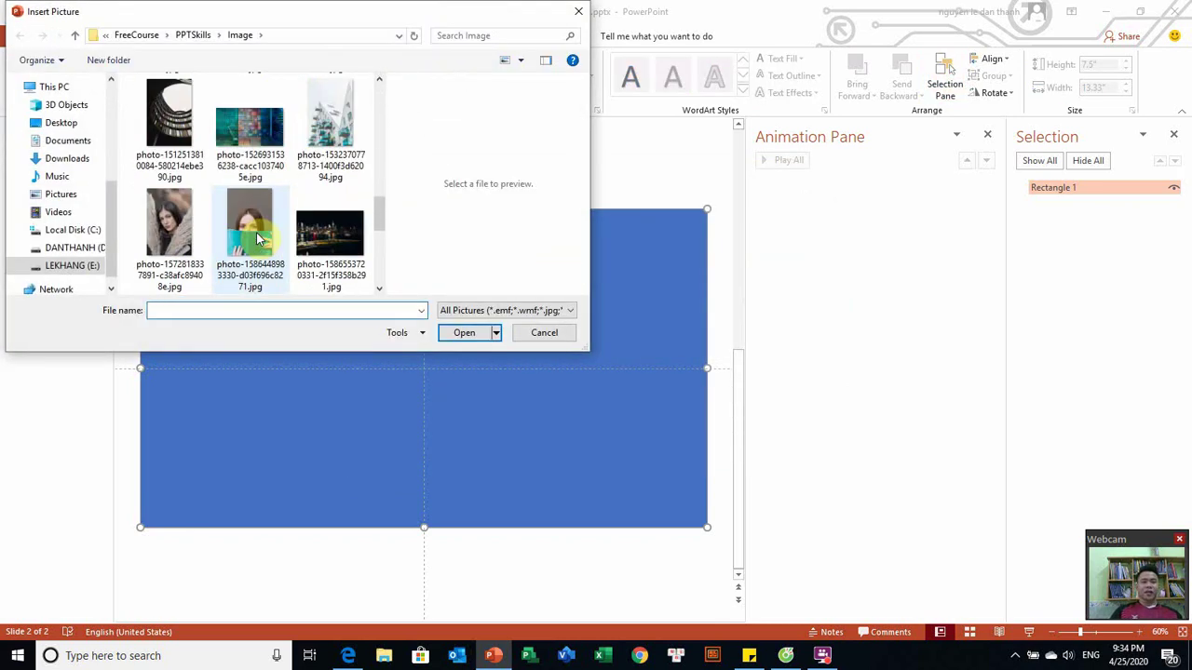
left_click(257, 149)
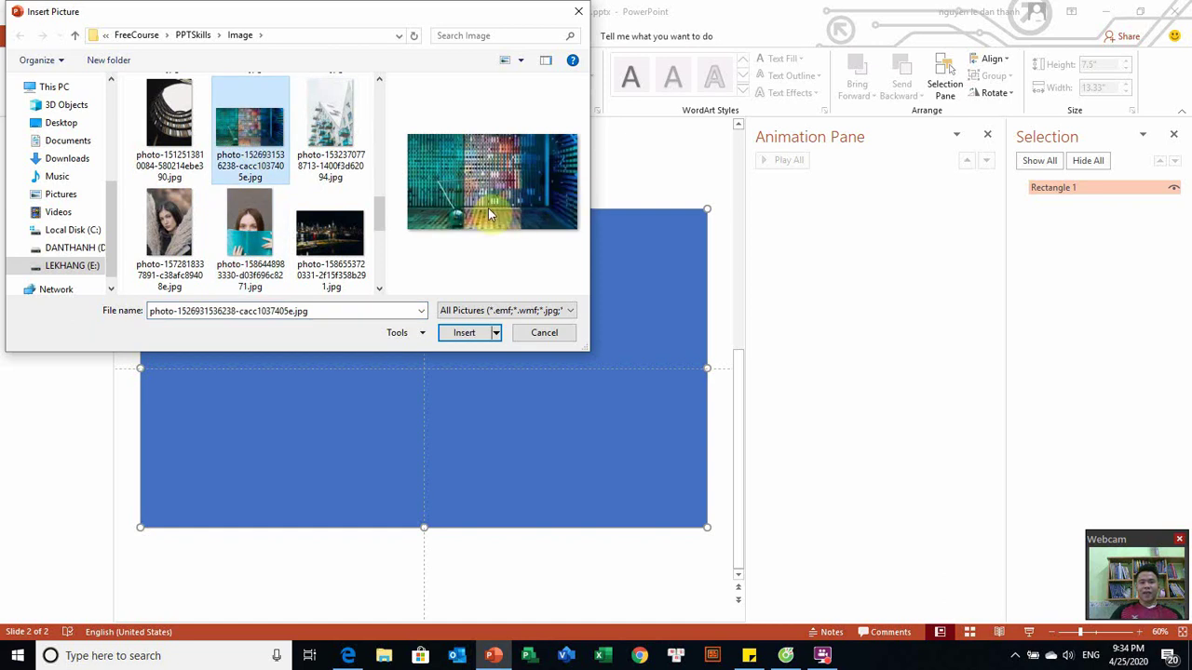
left_click(464, 333)
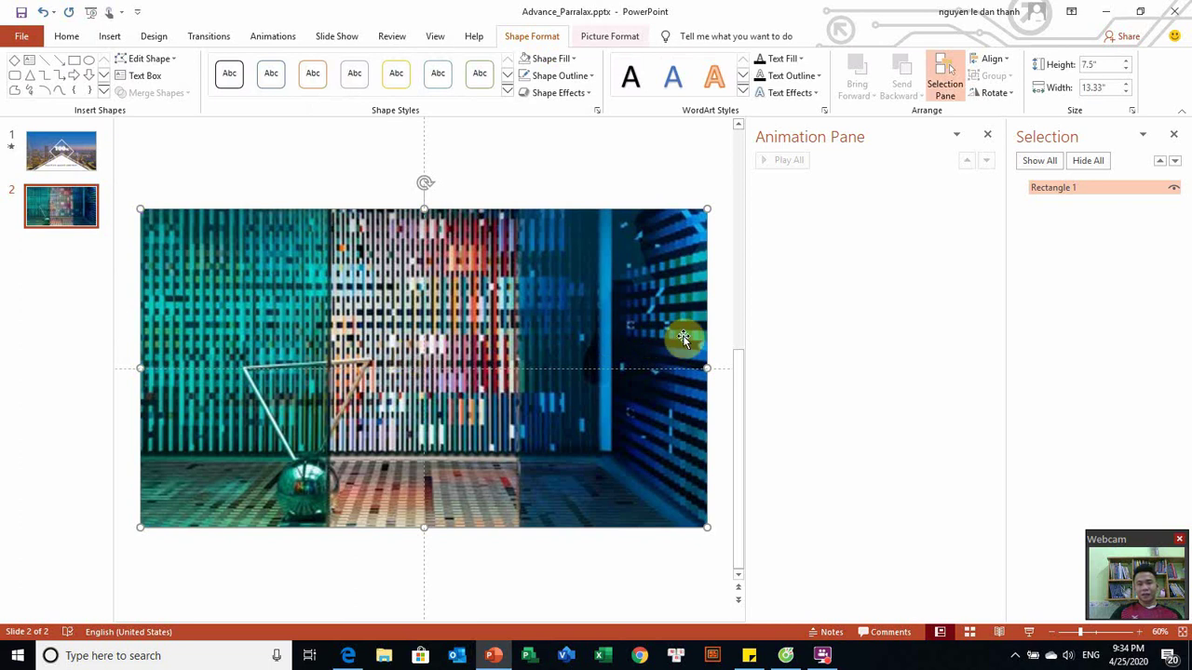
Step: Reselect the slide 2 rectangle and reopen Shape Fill > Picture to replace its image
left_click(65, 163)
left_click(80, 212)
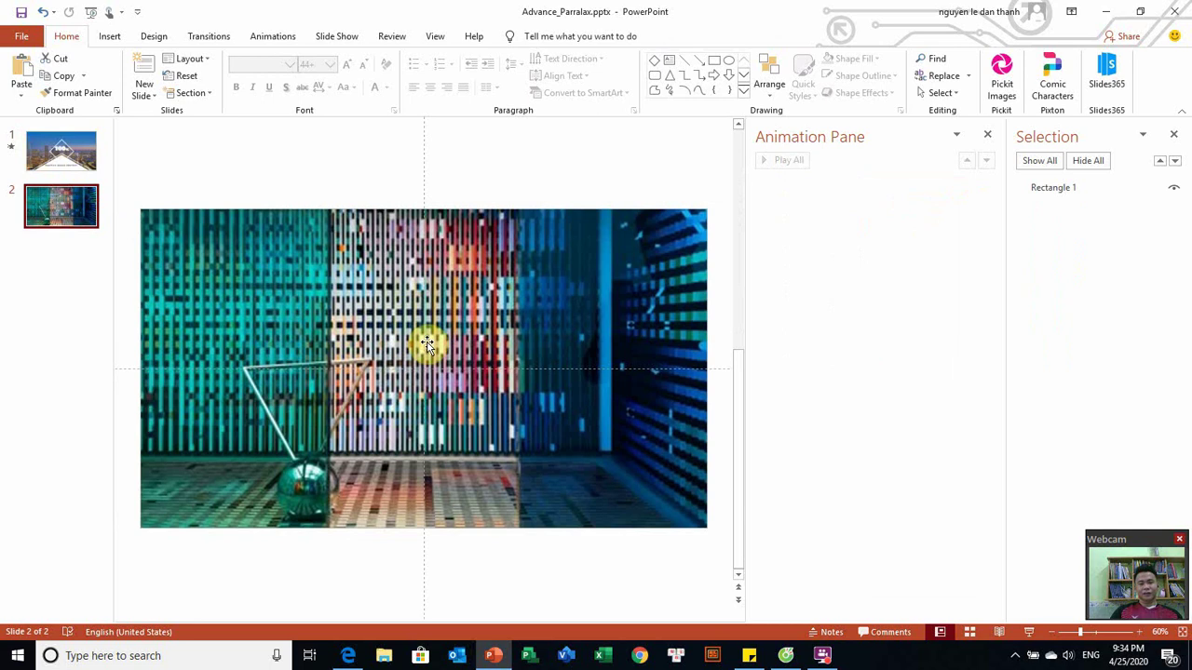
left_click(425, 345)
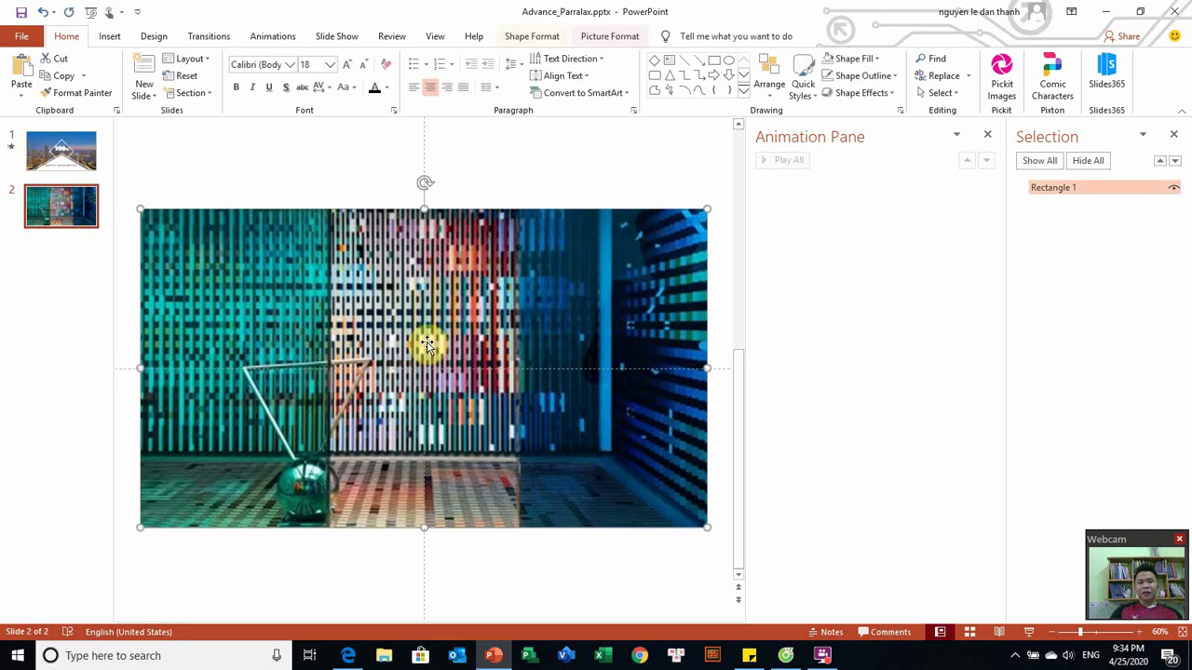
left_click(553, 39)
left_click(565, 75)
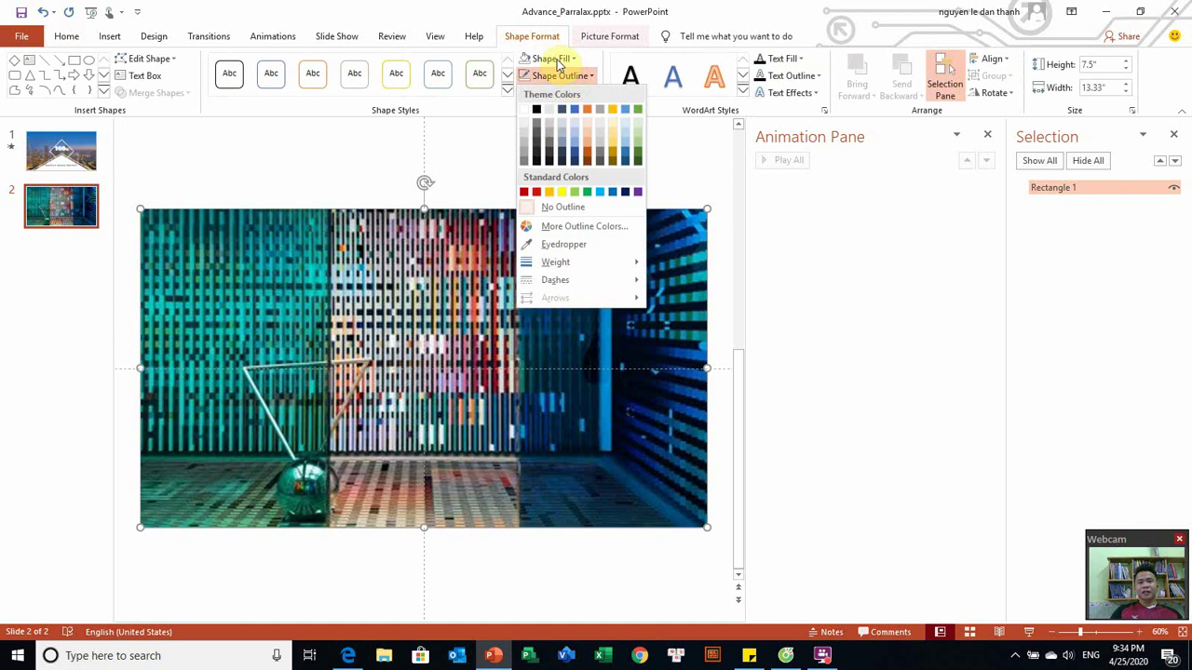
left_click(559, 62)
left_click(570, 250)
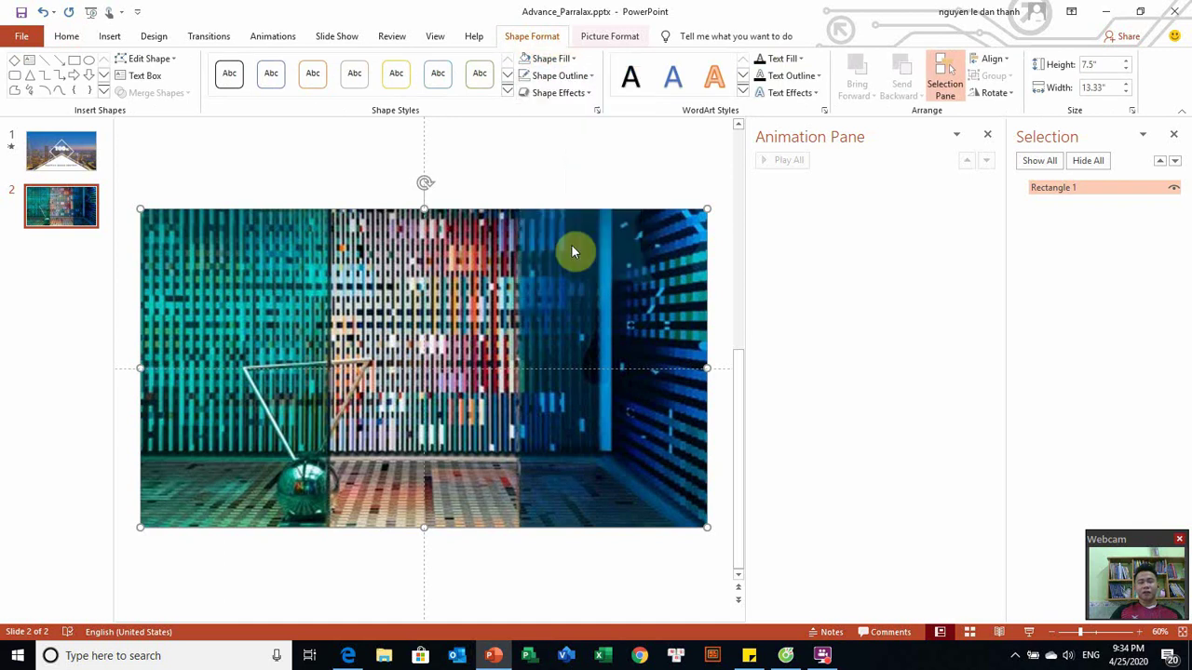
Step: Insert pexels-photo-832775.jpeg from the Image folder as the rectangle's fill
left_click(769, 473)
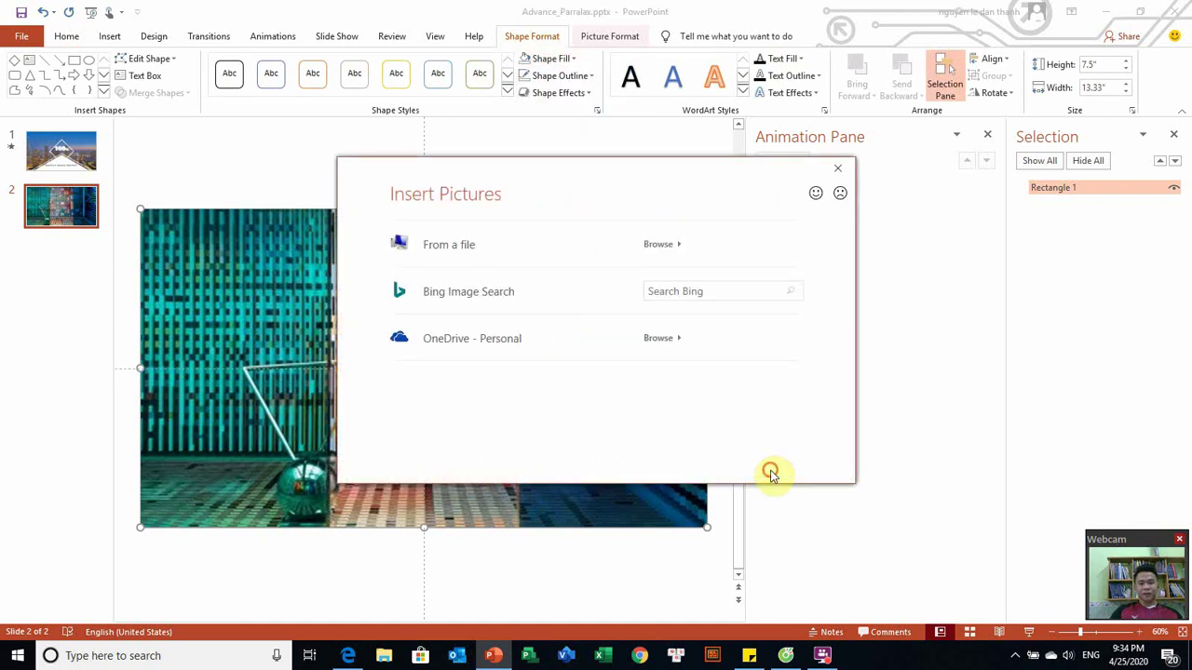
left_click(544, 247)
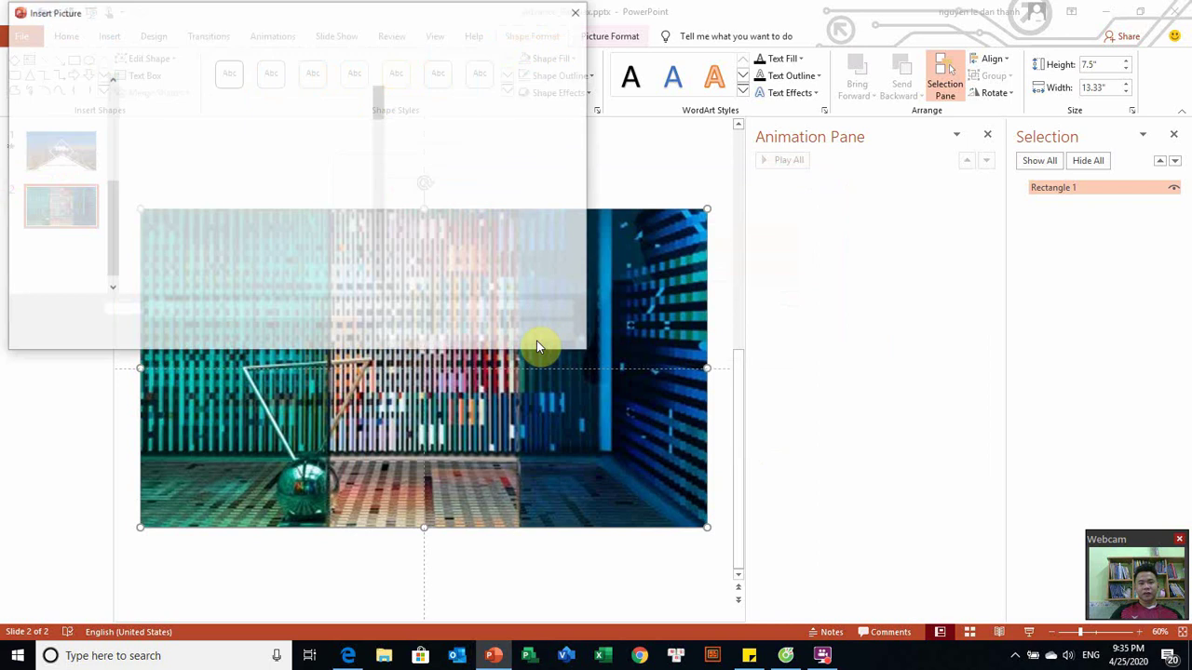
left_click(233, 213)
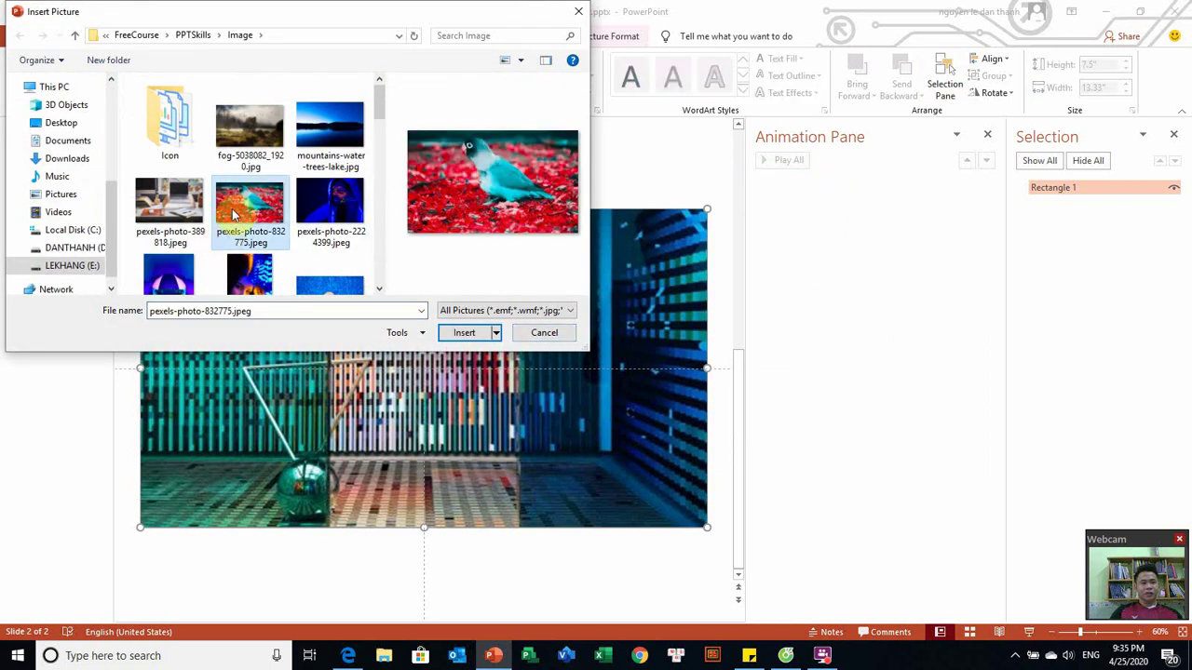
left_click(463, 333)
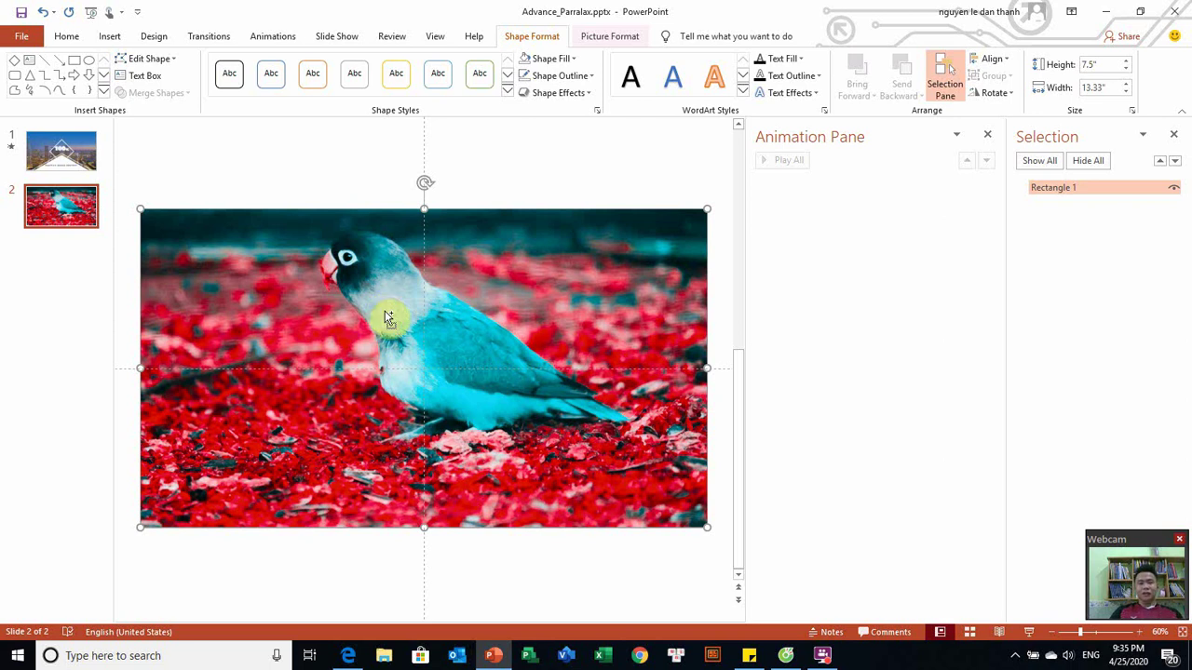
Step: Duplicate the parrot rectangle with Ctrl+D and select all copies with Ctrl+A
key("ctrl+d")
key("ctrl+d")
key("ctrl+d")
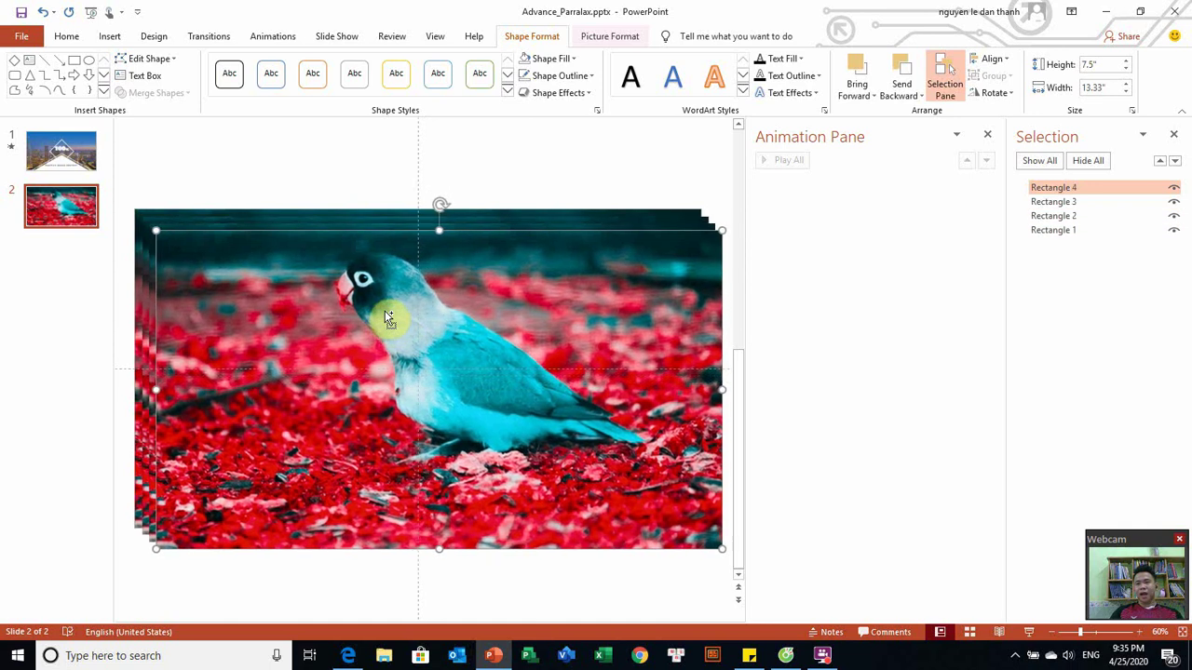
key("ctrl+d")
key("ctrl+d")
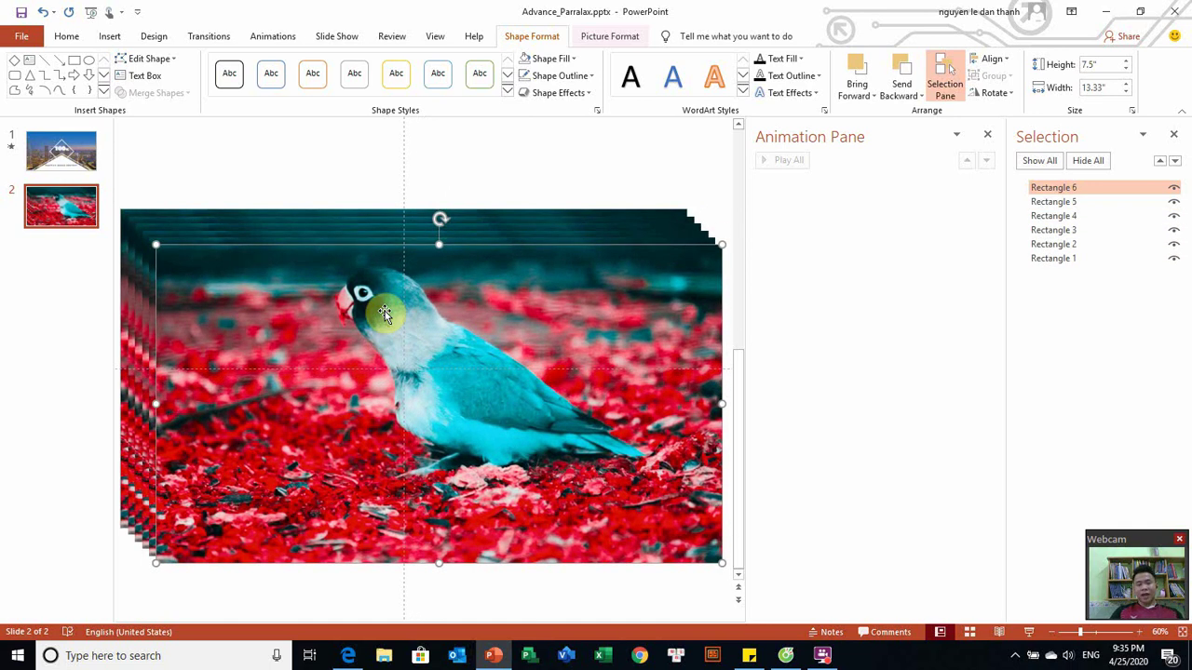
key("ctrl+a")
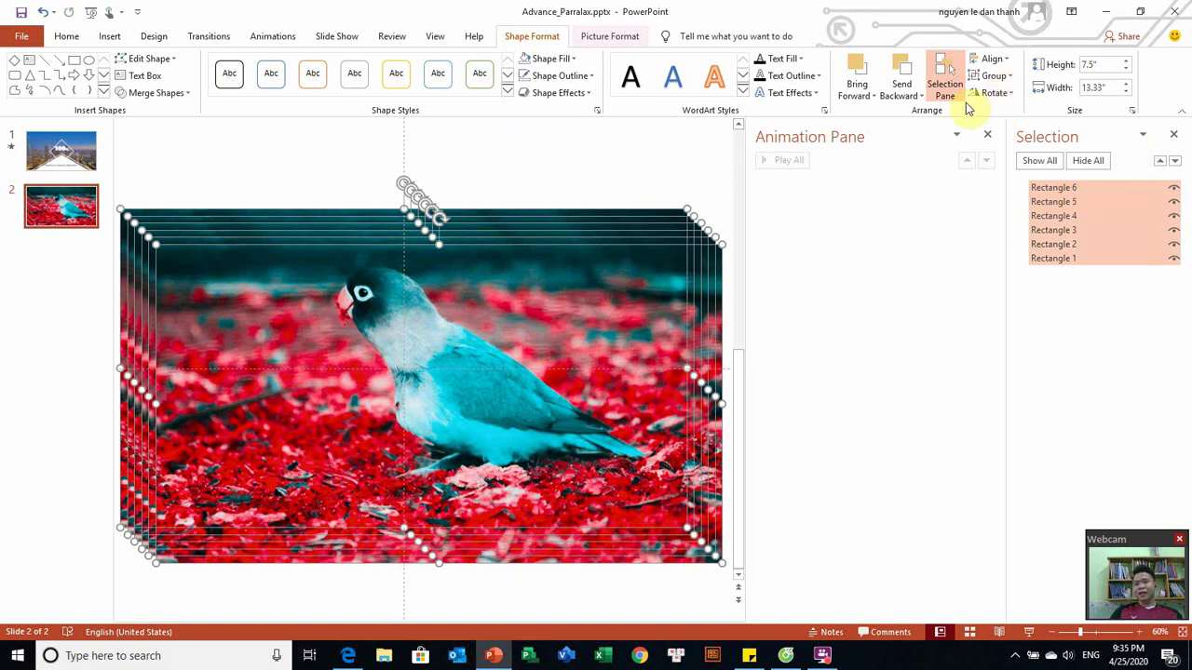
Step: Align all six parrot rectangles Left and Top so they form one stack
left_click(67, 35)
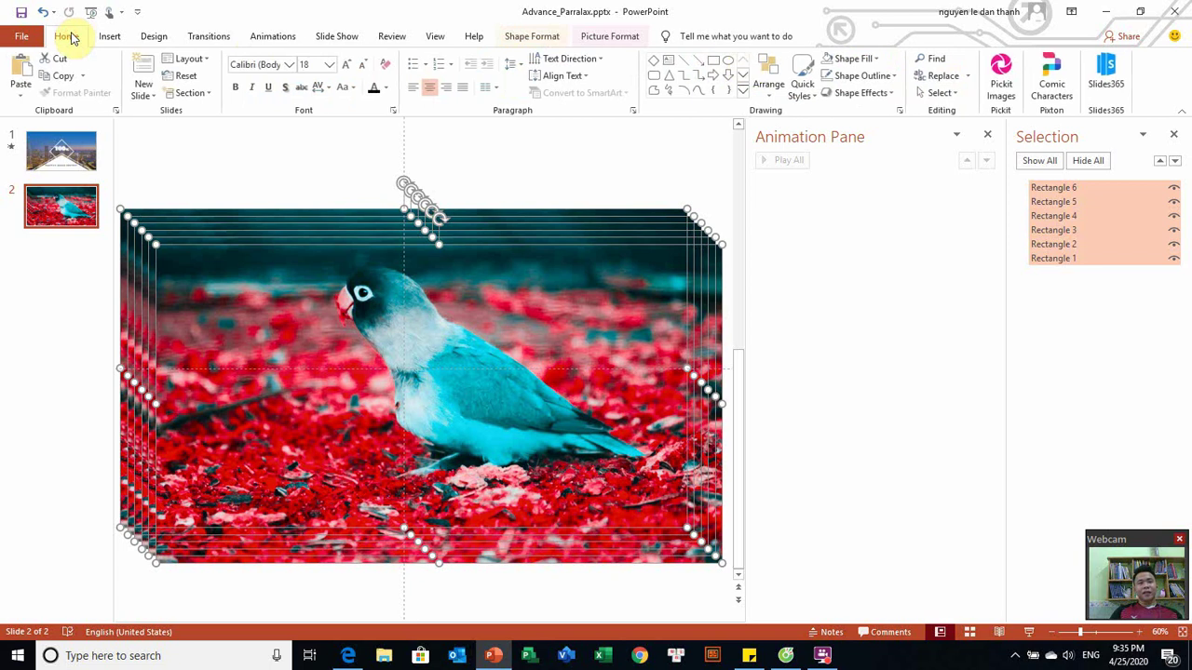
left_click(959, 102)
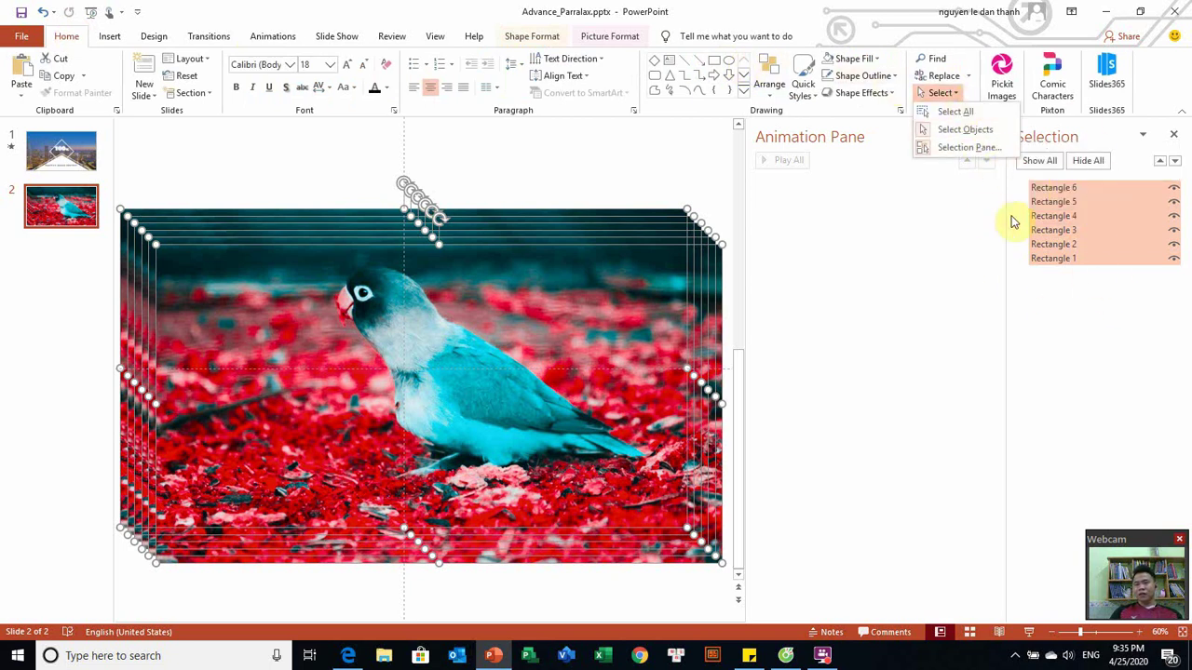
left_click(960, 310)
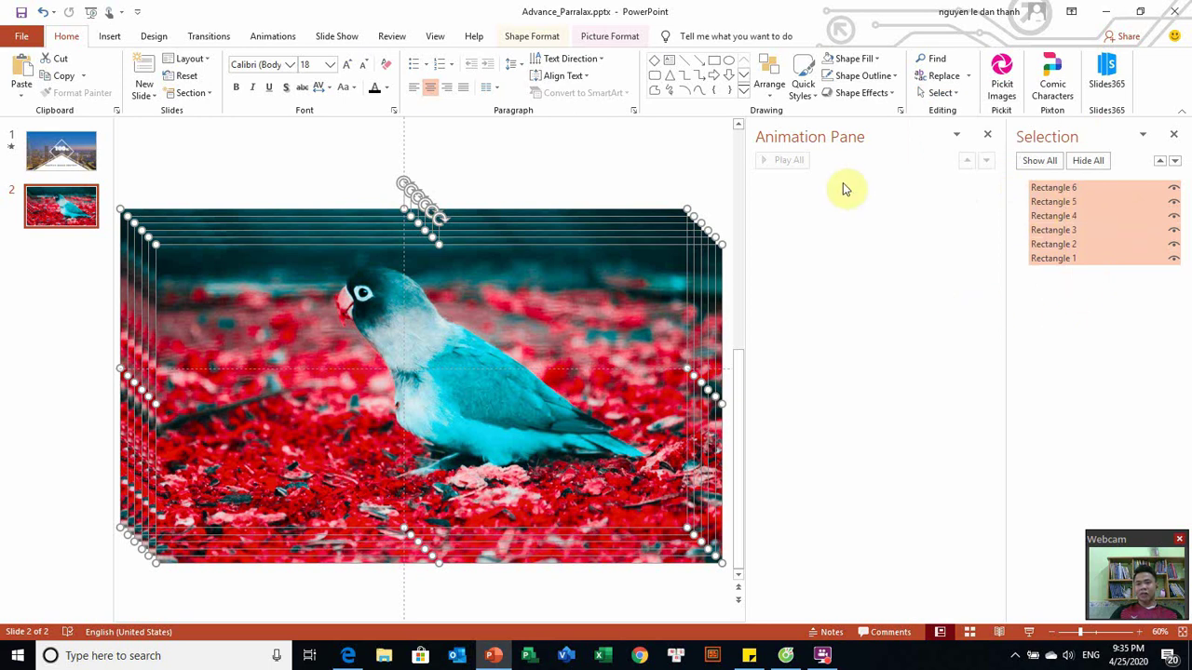
left_click(603, 37)
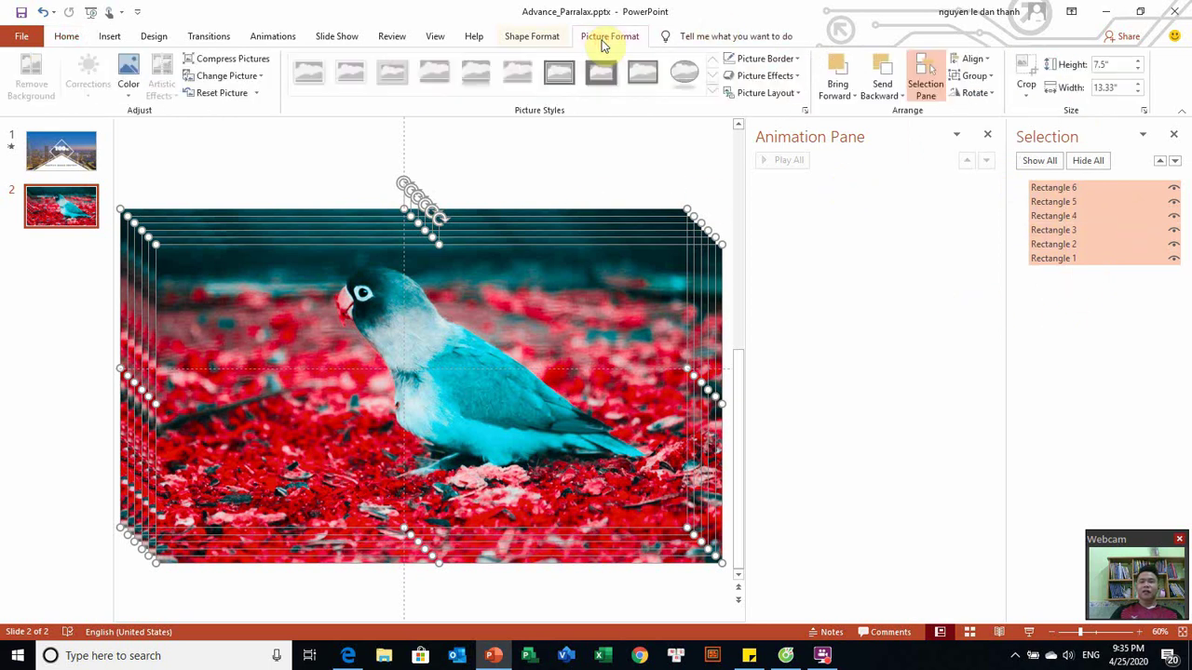
left_click(973, 59)
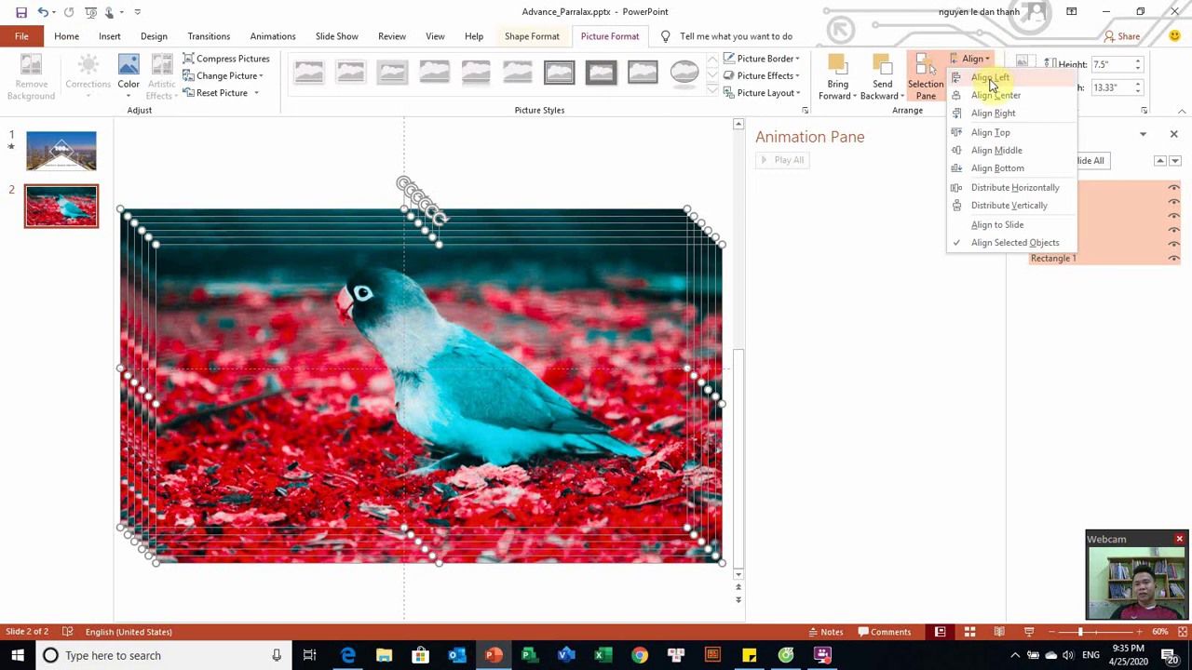
left_click(990, 80)
left_click(973, 59)
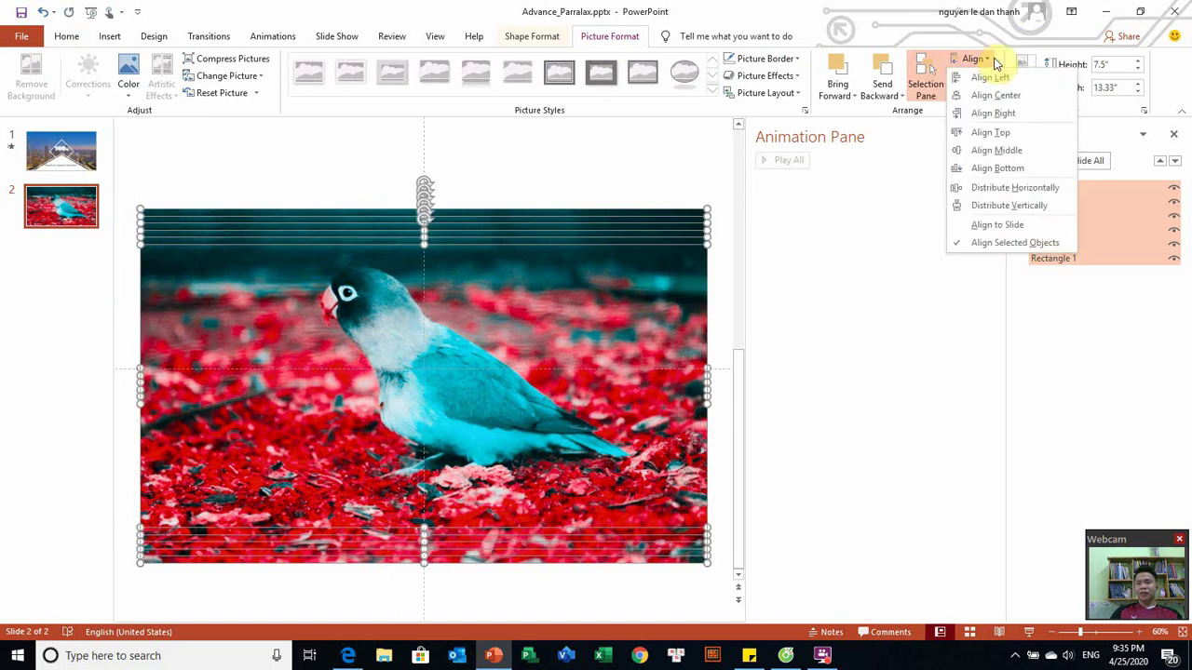
left_click(1003, 132)
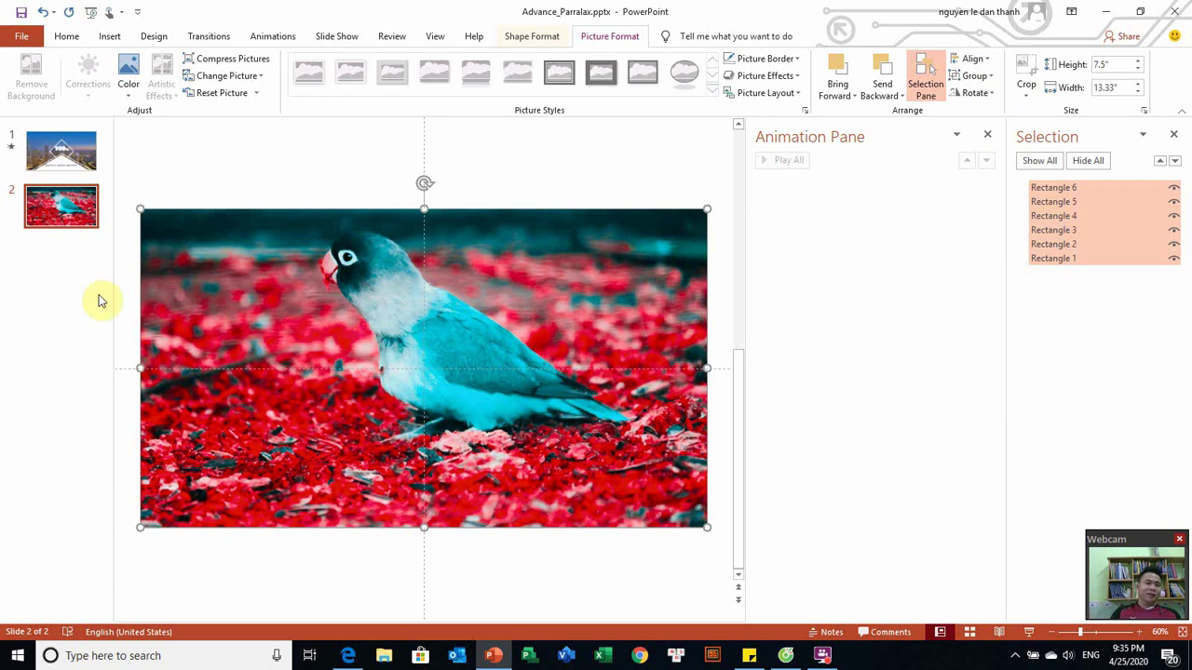
Step: Add a third slide and draw a 3.63" by 3.61" blue diamond centred on it
right_click(63, 213)
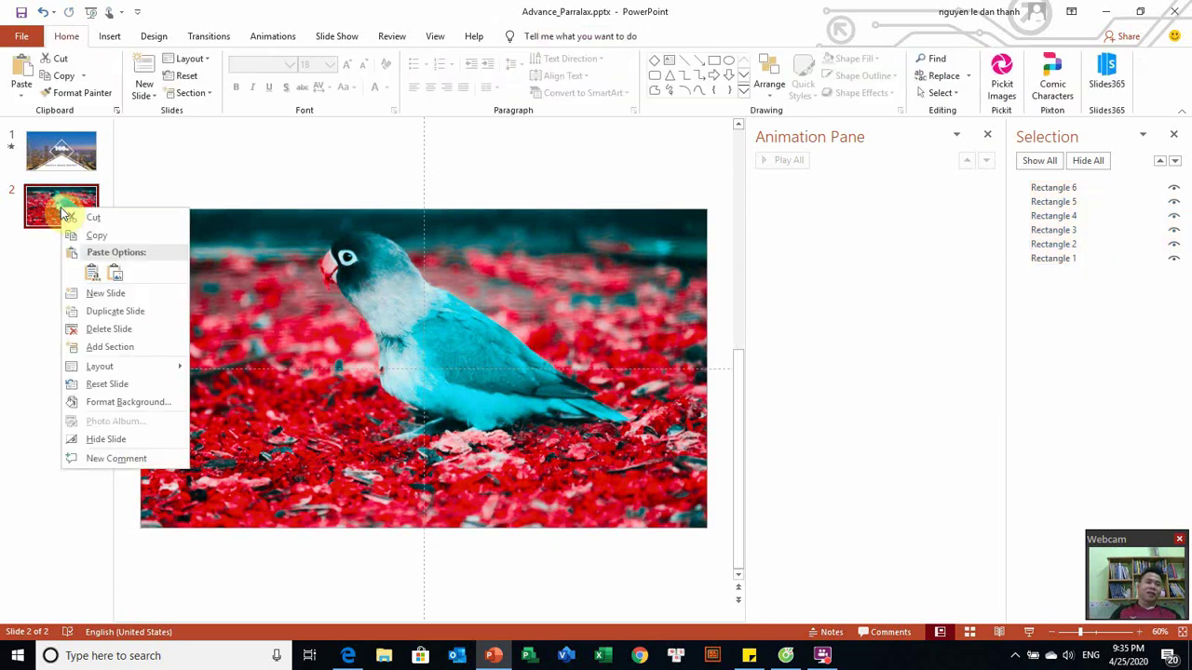
left_click(120, 296)
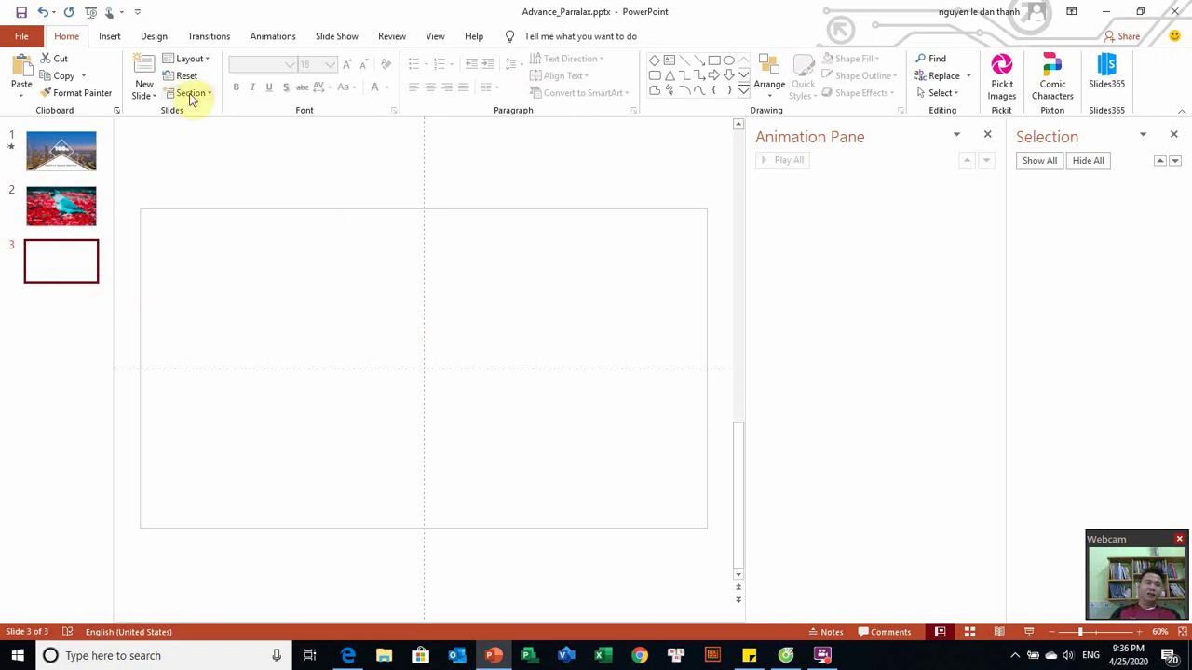
left_click(116, 38)
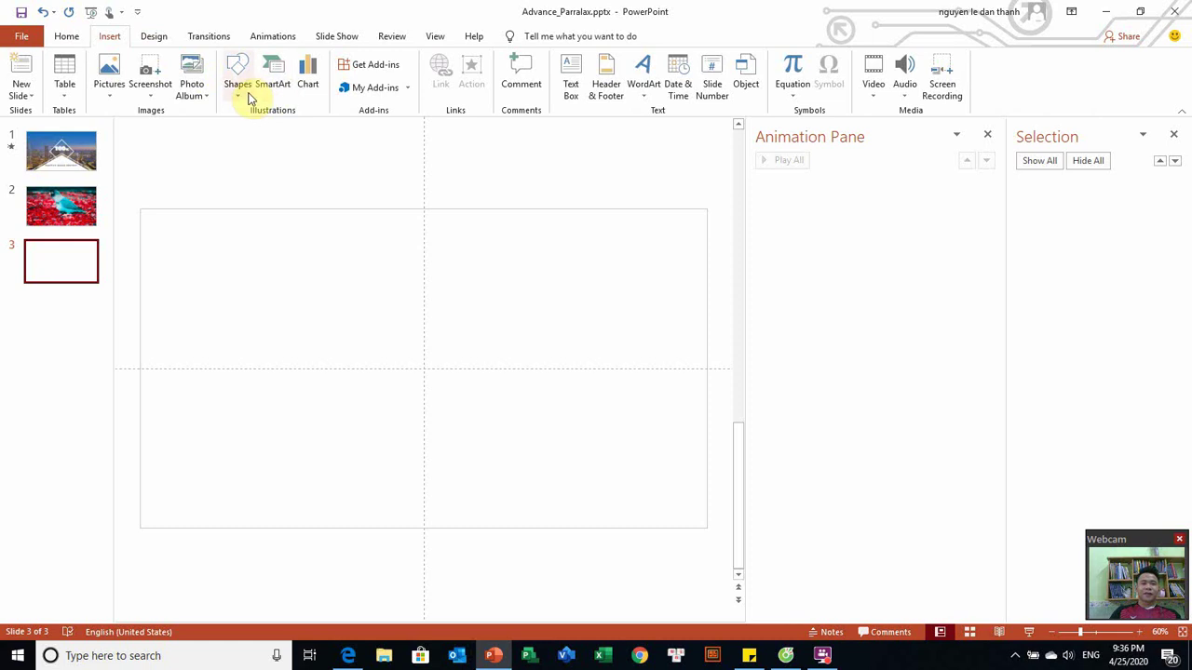
left_click(238, 93)
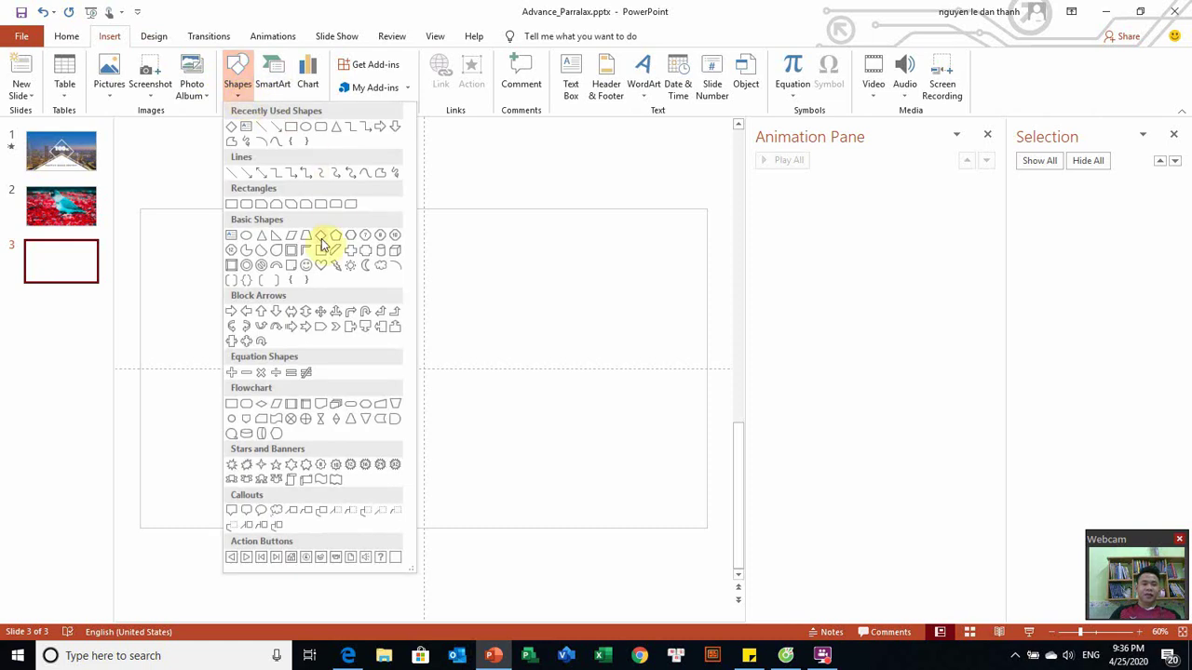
left_click(320, 242)
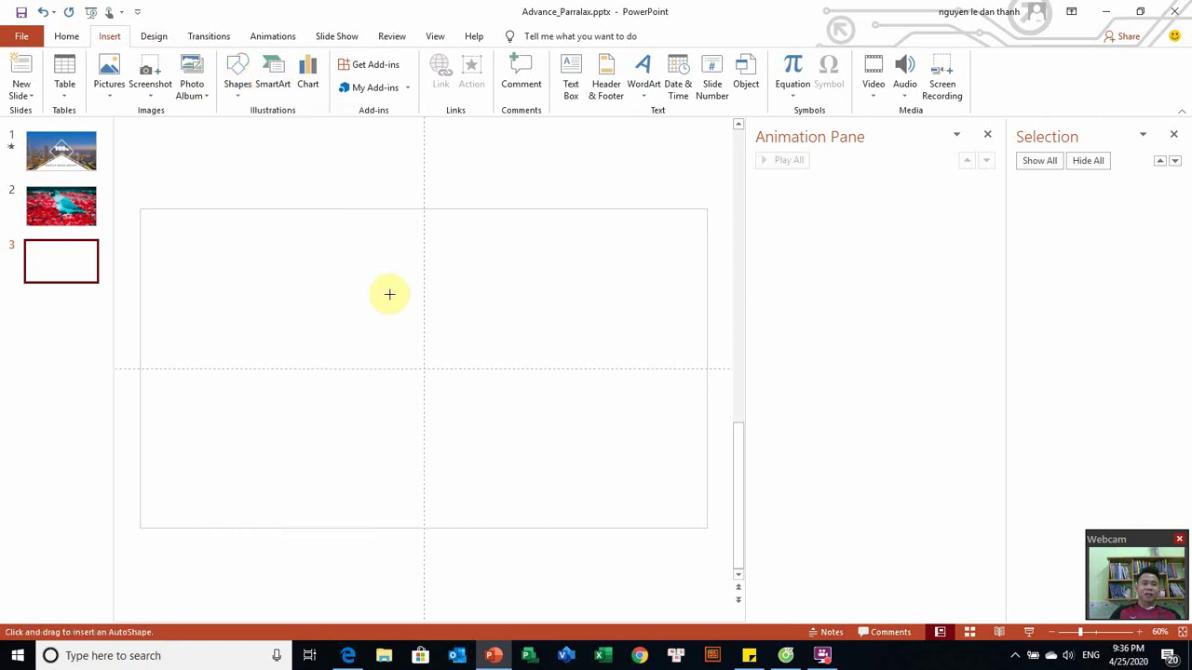
mouse_move(365, 288)
left_mouse_down()
mouse_move(528, 465)
mouse_move(543, 453)
left_mouse_up()
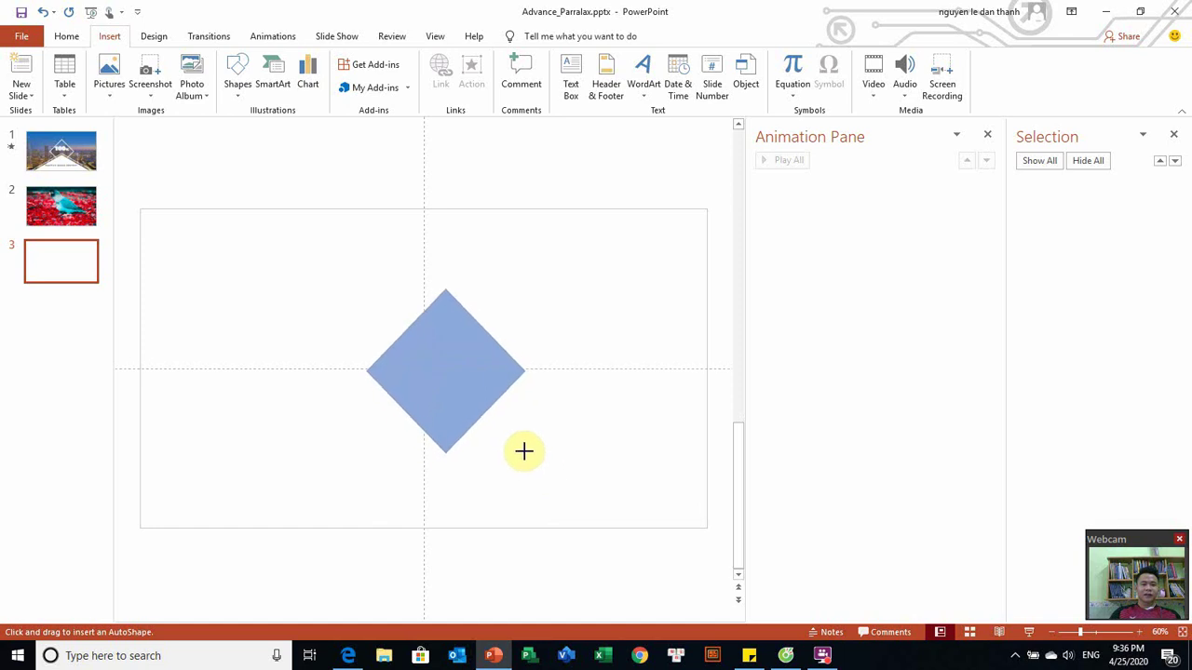
left_click_drag(542, 453, 519, 443)
left_click_drag(458, 339, 439, 350)
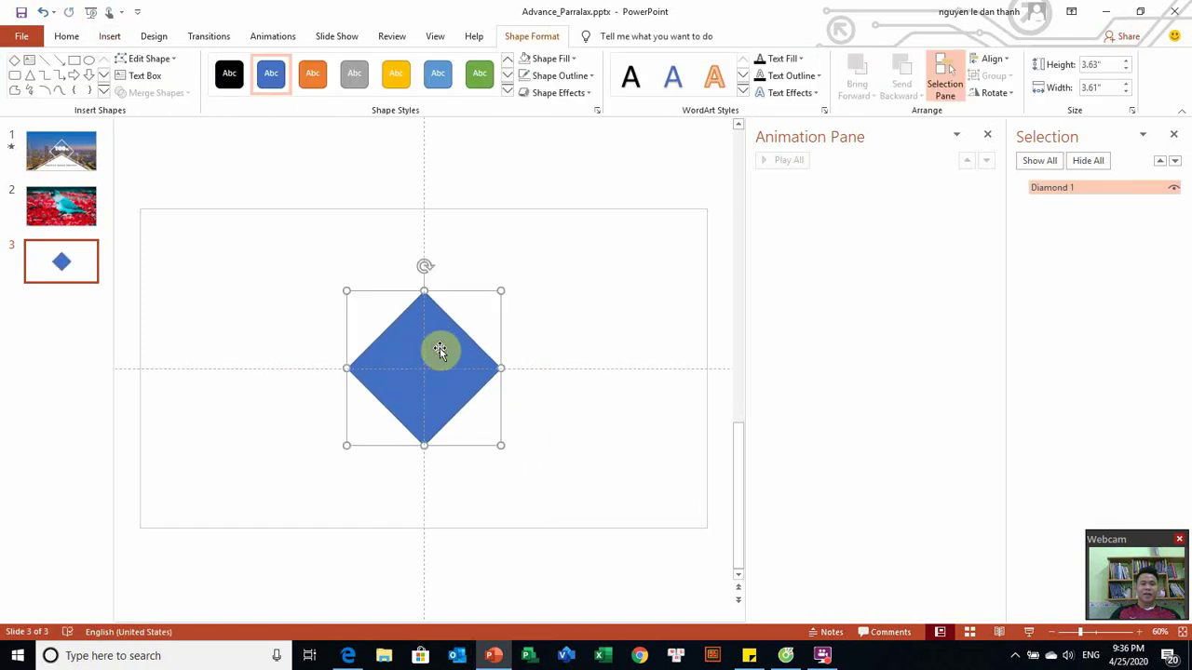
Step: Remove the diamond's outline, duplicate it, and align the copy exactly over the original
left_click(557, 75)
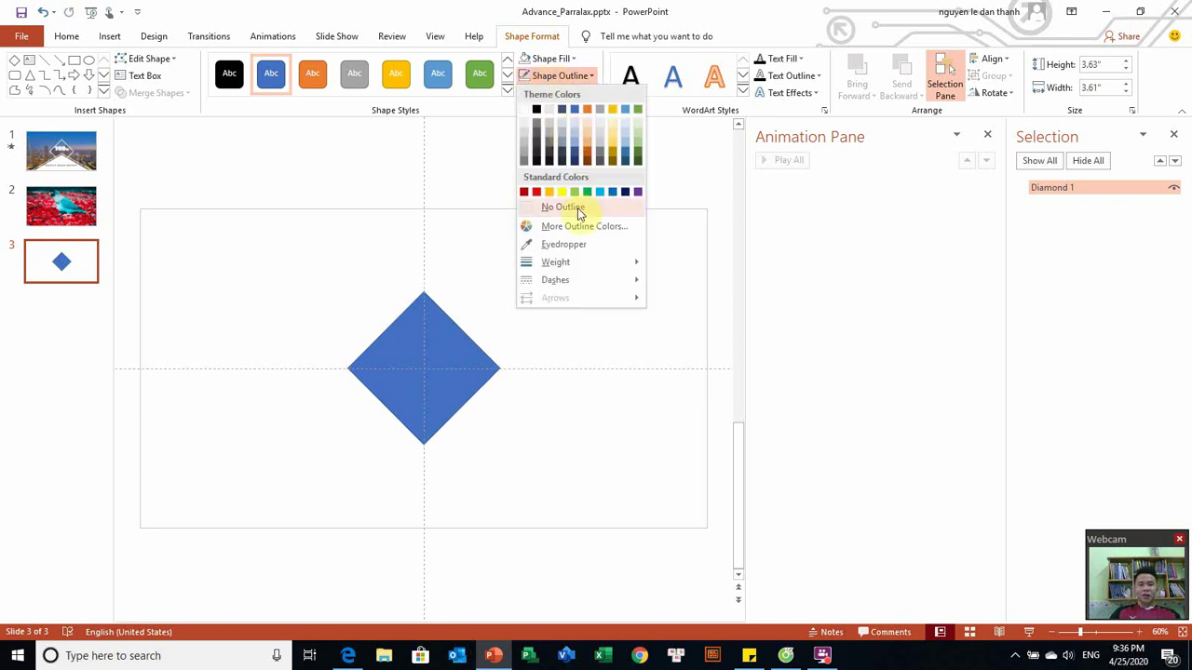
left_click(578, 208)
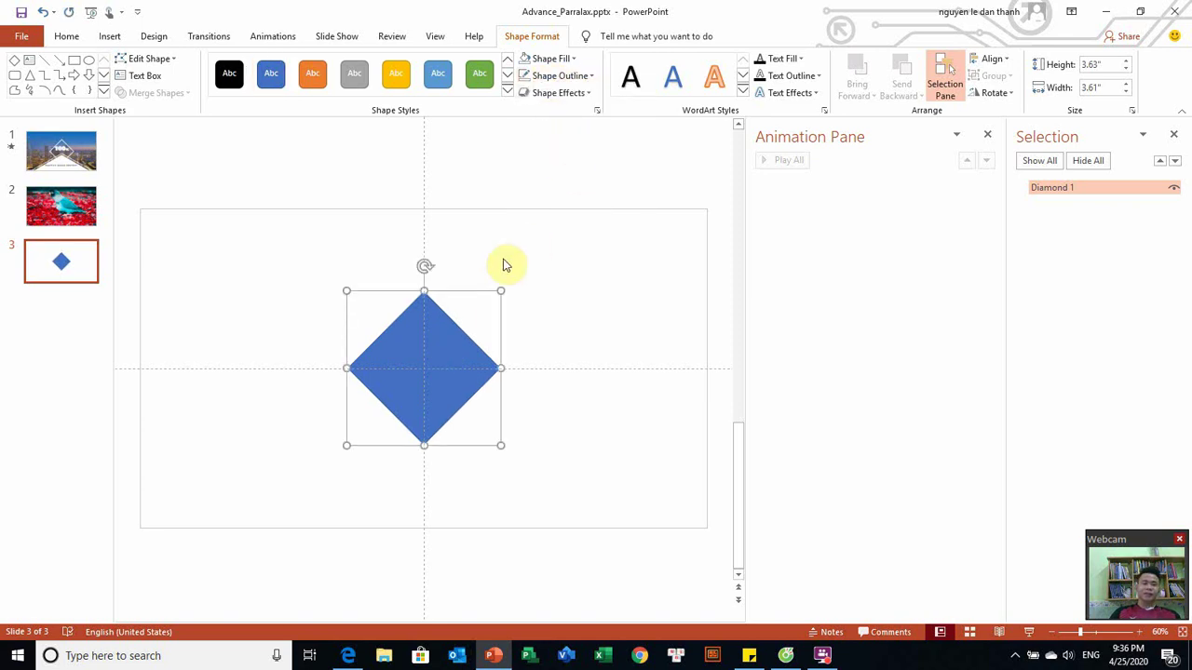
key("ctrl+d")
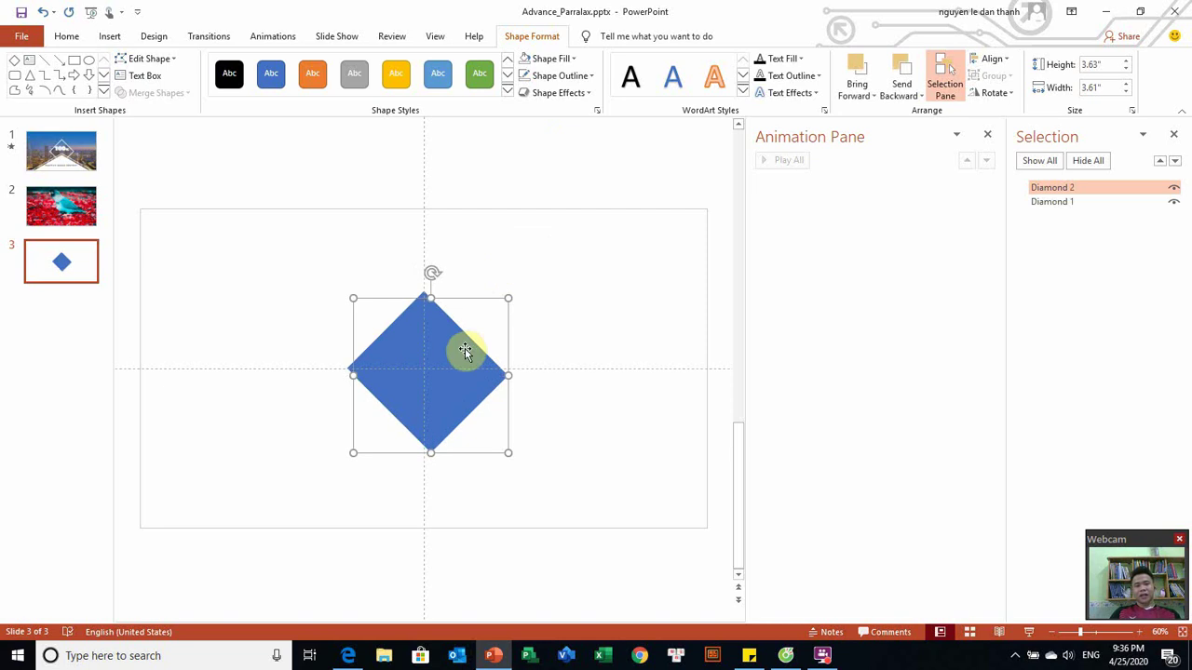
left_click_drag(450, 337, 445, 333)
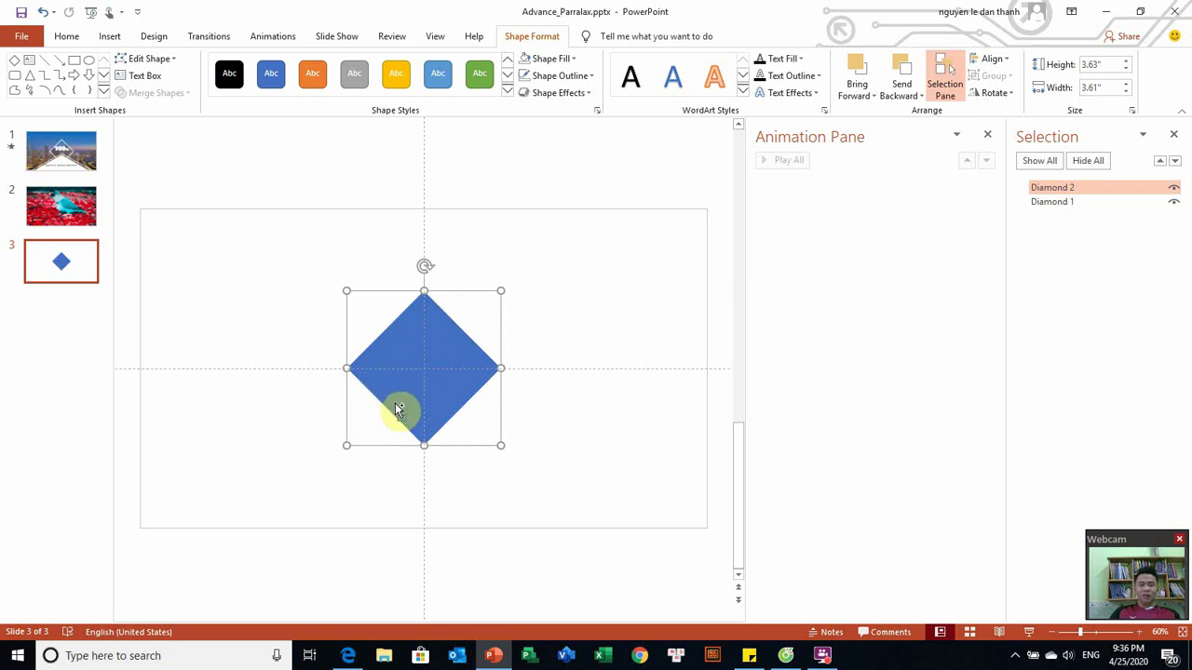
Step: Enlarge the copied diamond and fill it with gold
left_click_drag(500, 291, 532, 261)
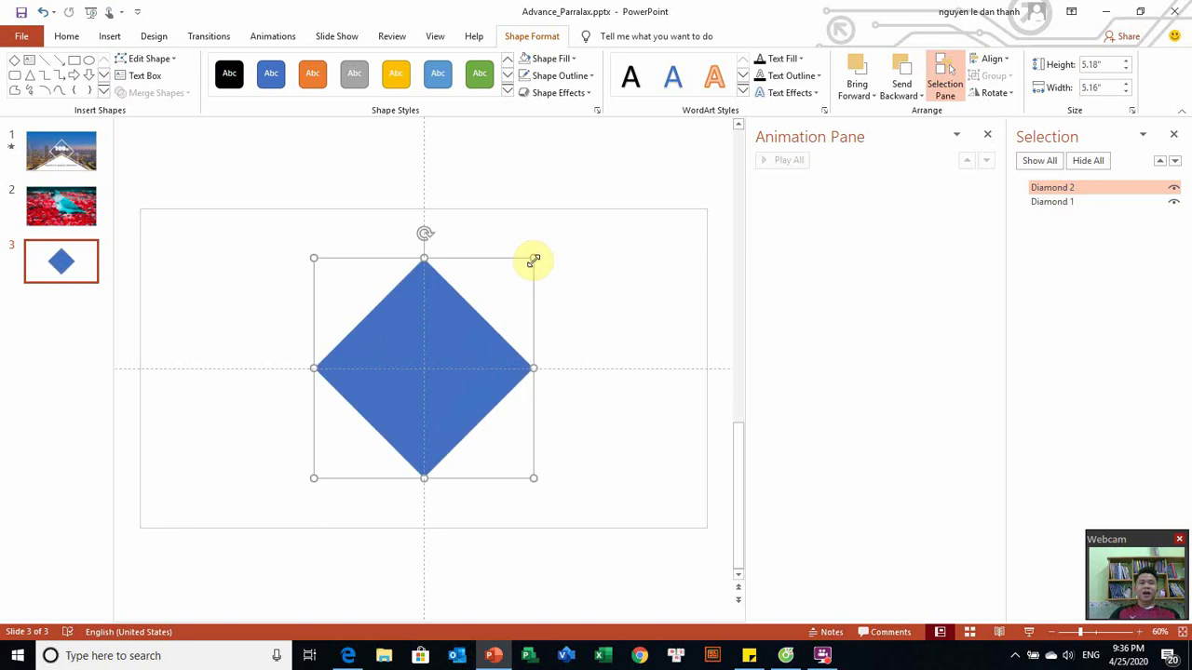
left_click(549, 59)
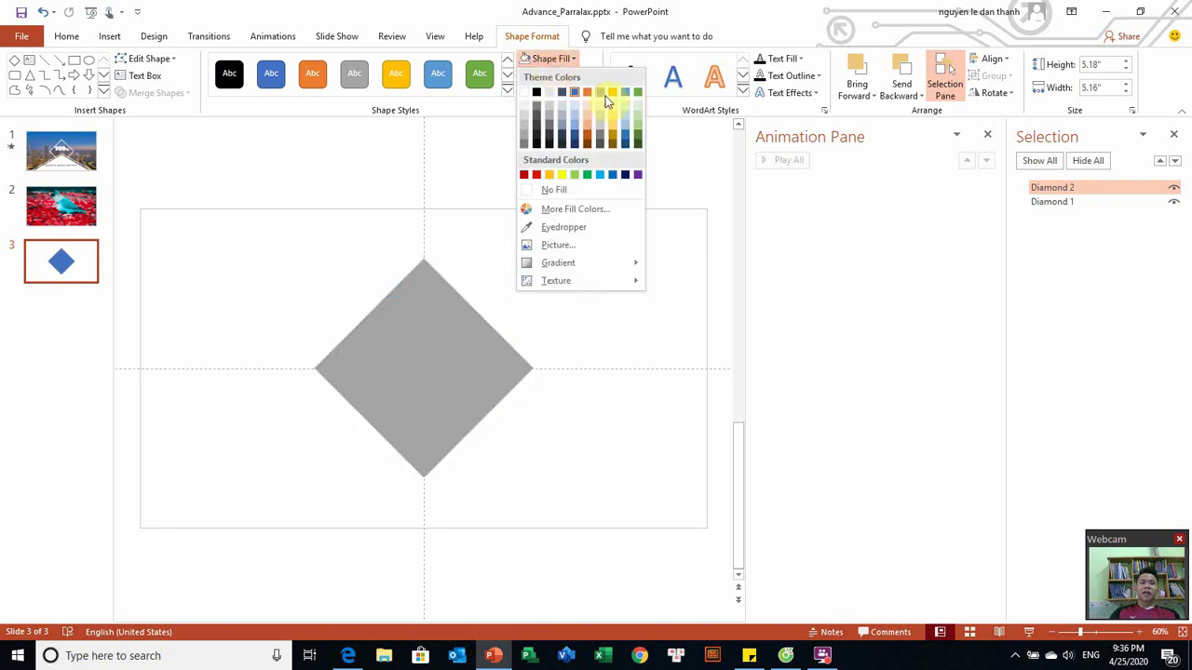
left_click(610, 94)
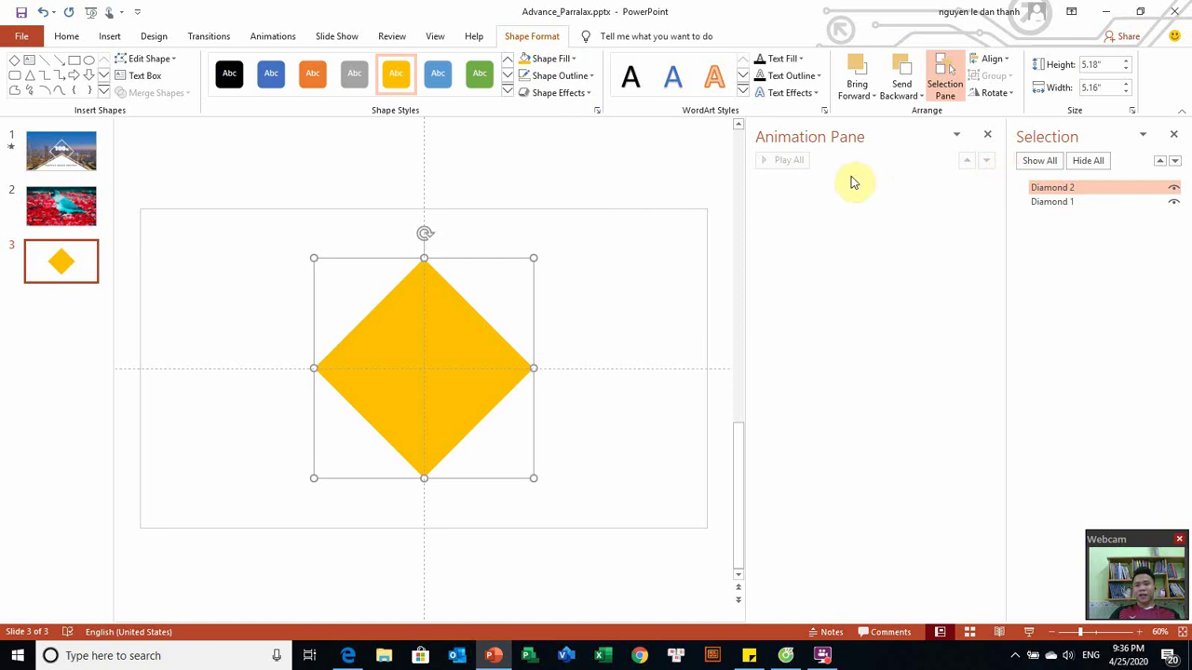
Step: Set the diamond's fill transparency to about 30% in Format Shape, then duplicate it
right_click(453, 326)
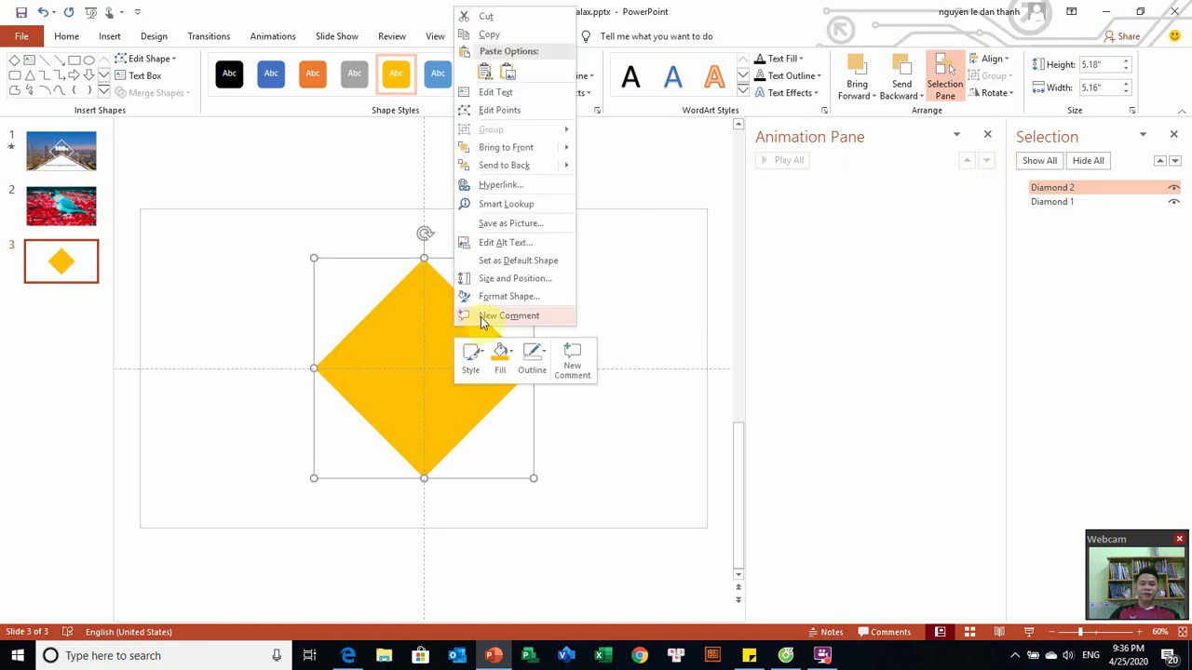
left_click(536, 297)
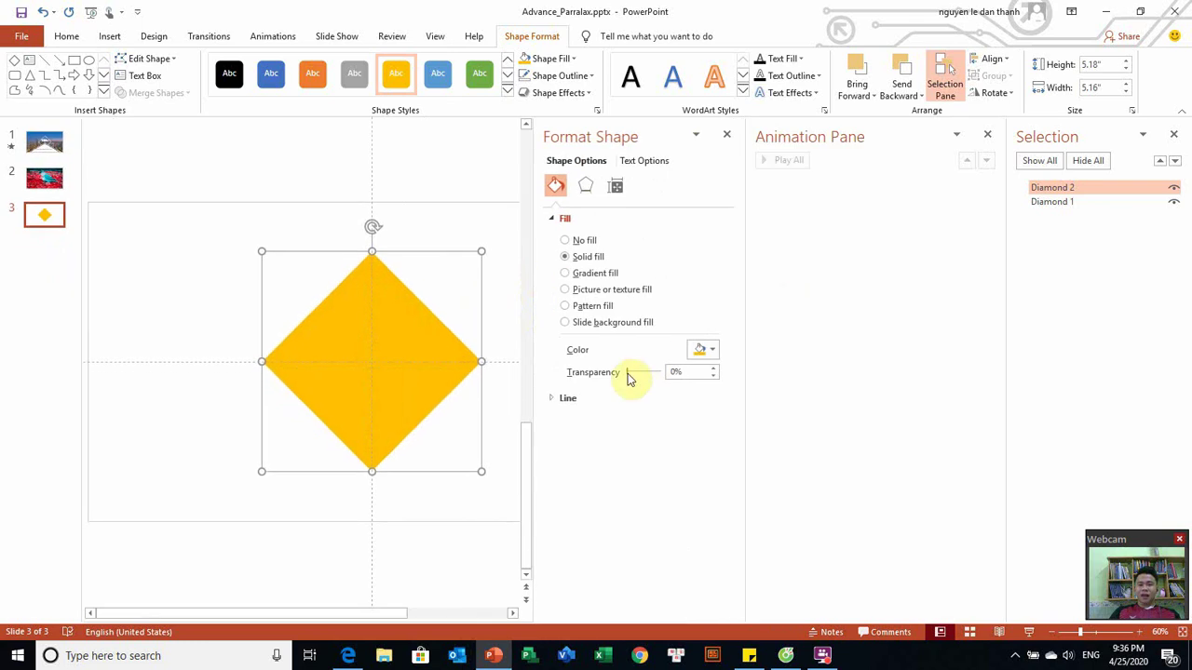
left_click_drag(627, 374, 639, 377)
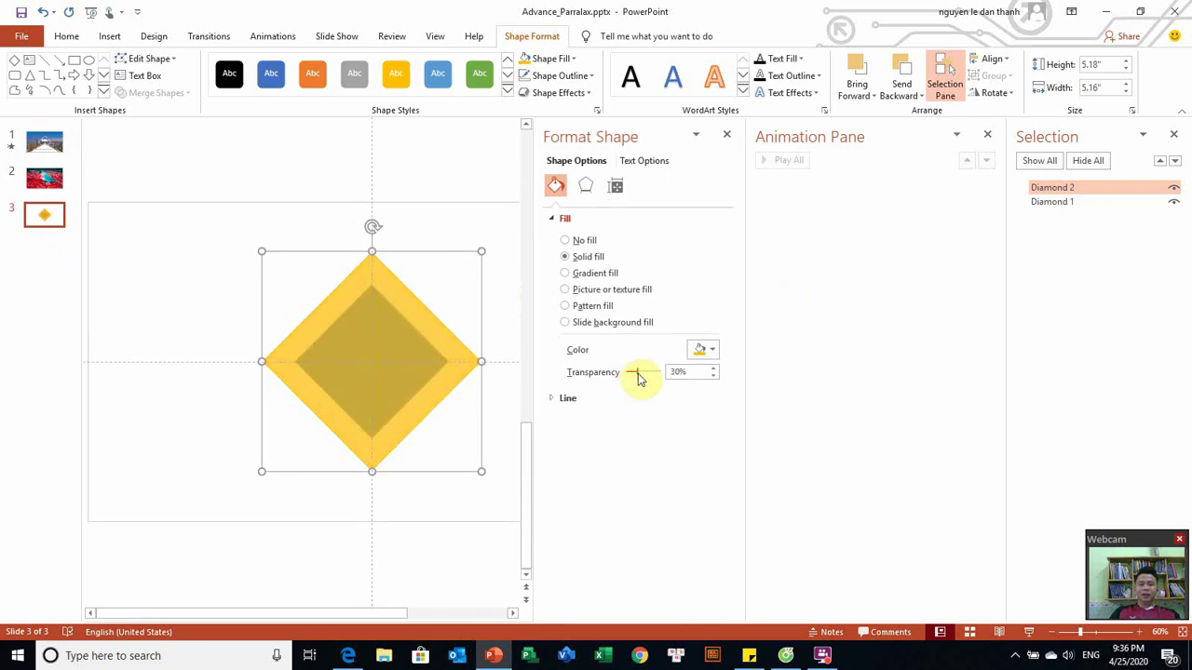
left_click(726, 135)
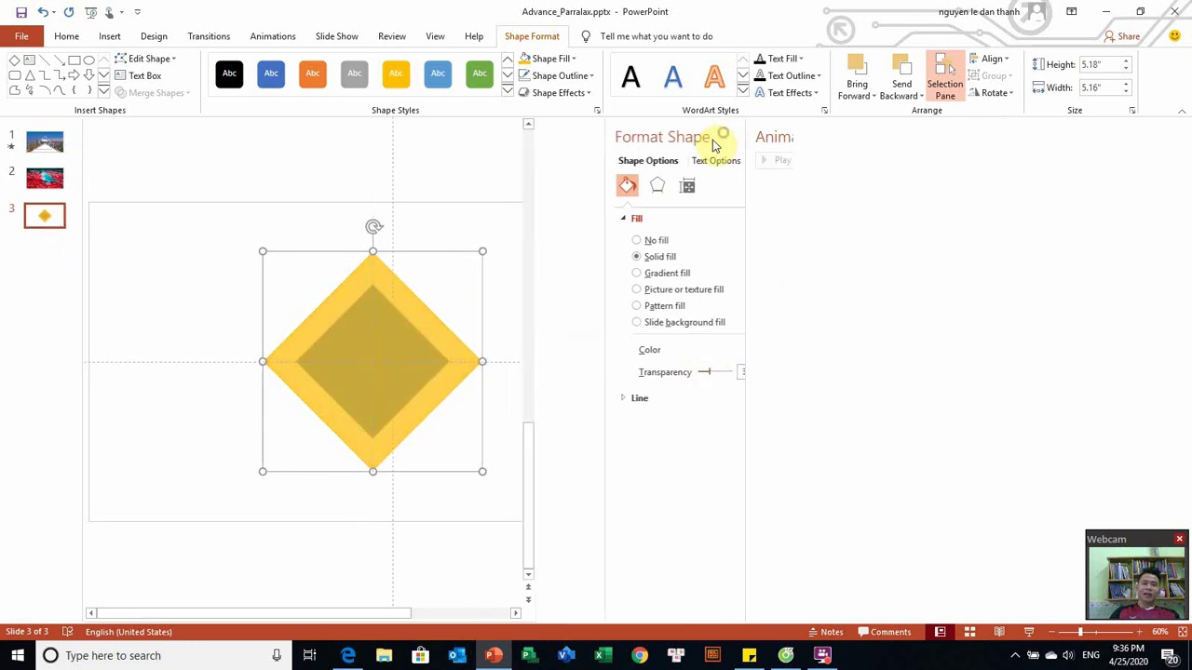
key("ctrl+d")
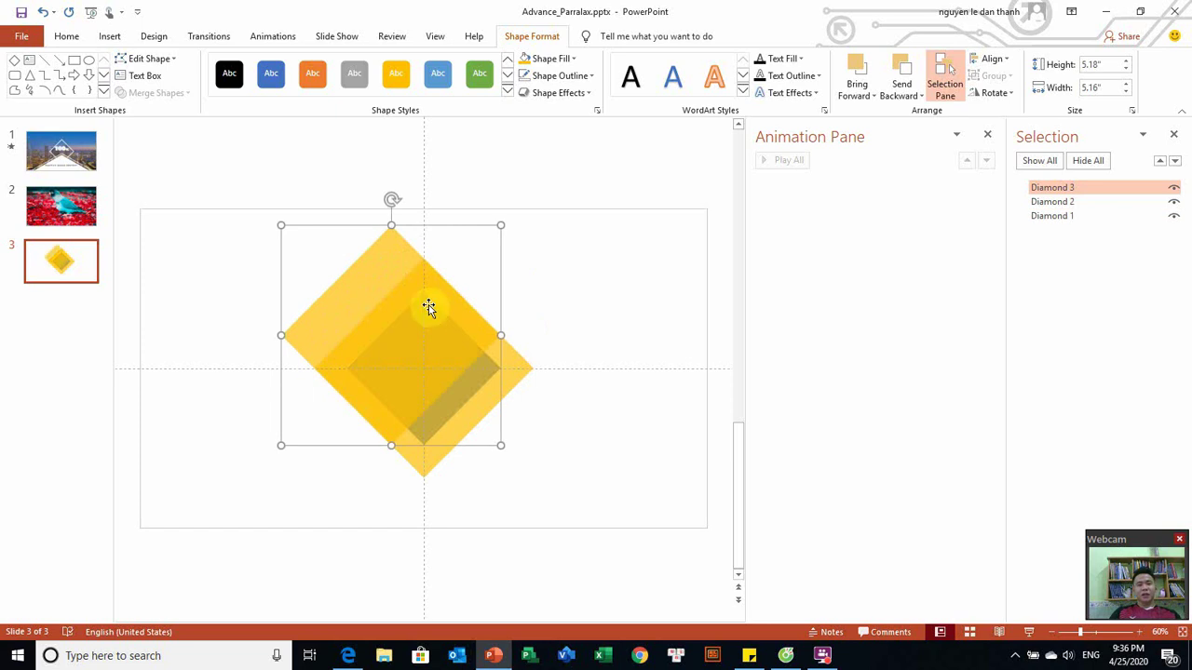
Step: Centre the copy over the stack, enlarge it to about 7 inches, and give it a pale fill
left_click_drag(390, 283, 412, 303)
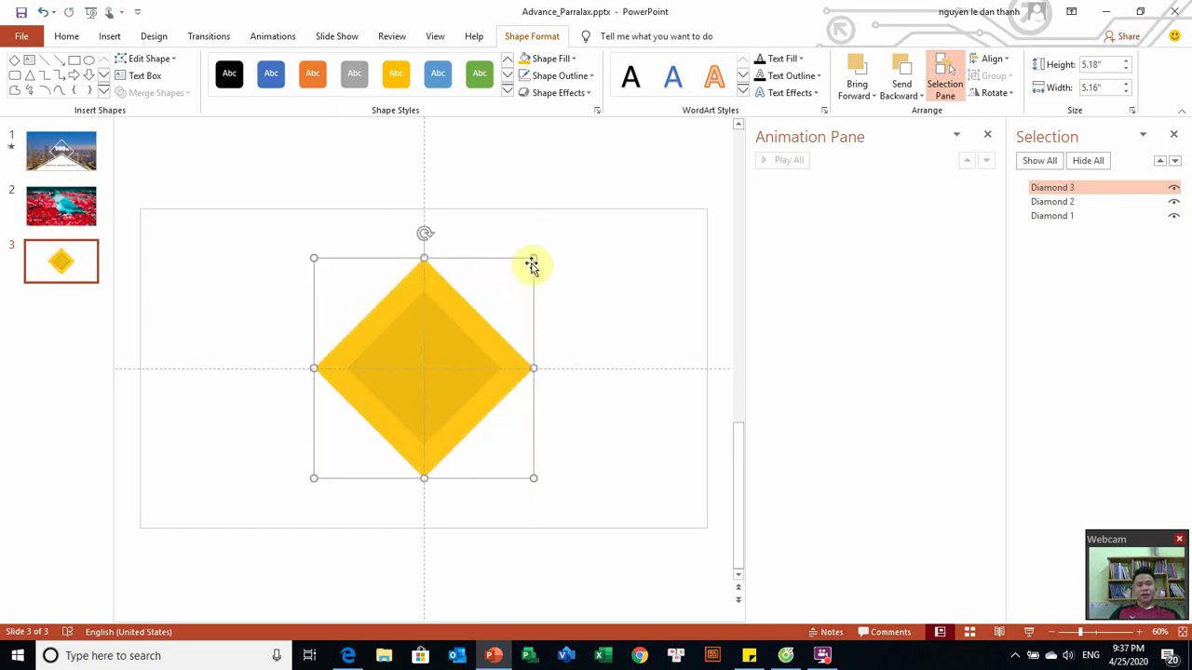
left_click_drag(533, 258, 573, 221)
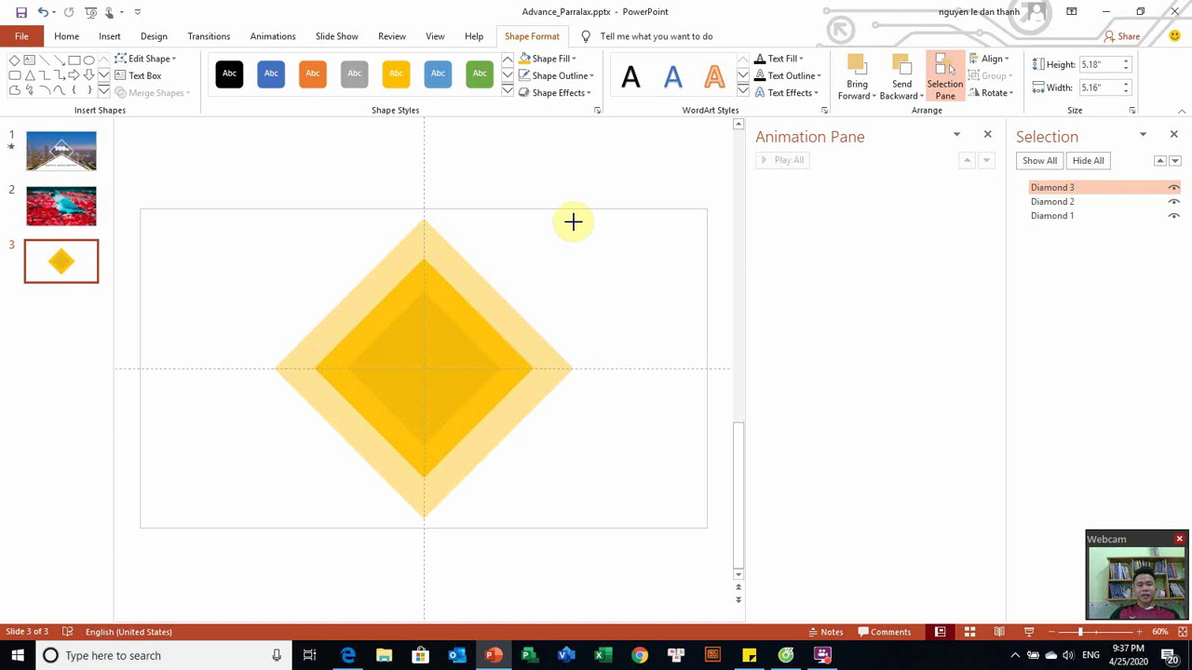
left_click_drag(572, 222, 573, 220)
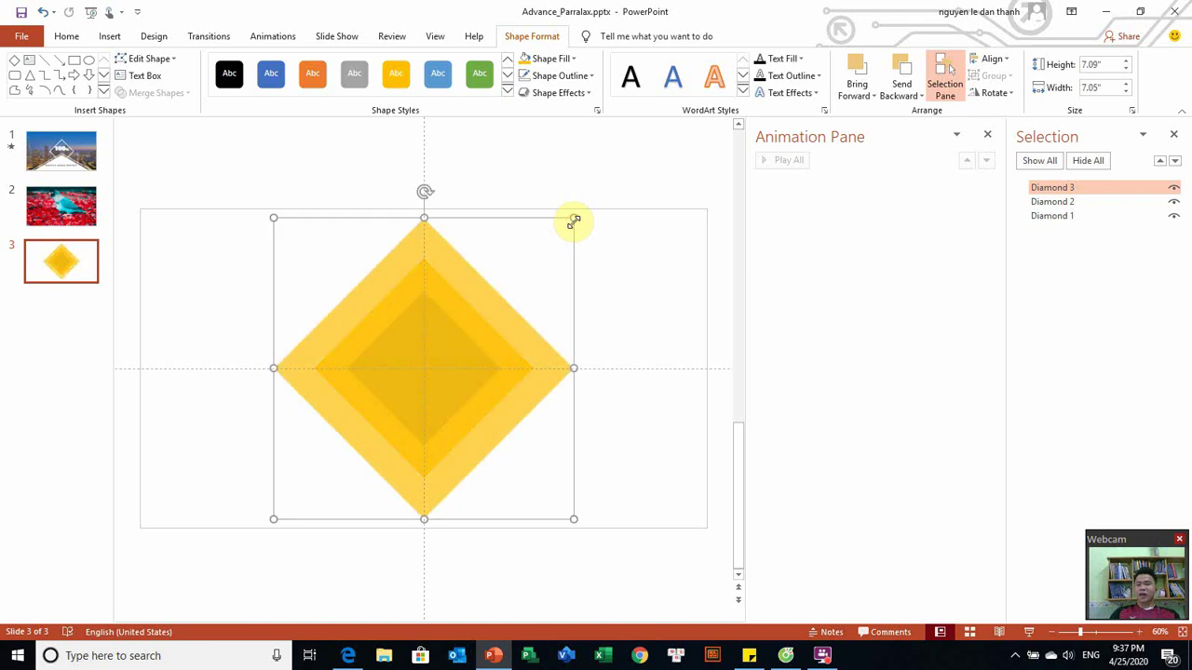
left_click(546, 61)
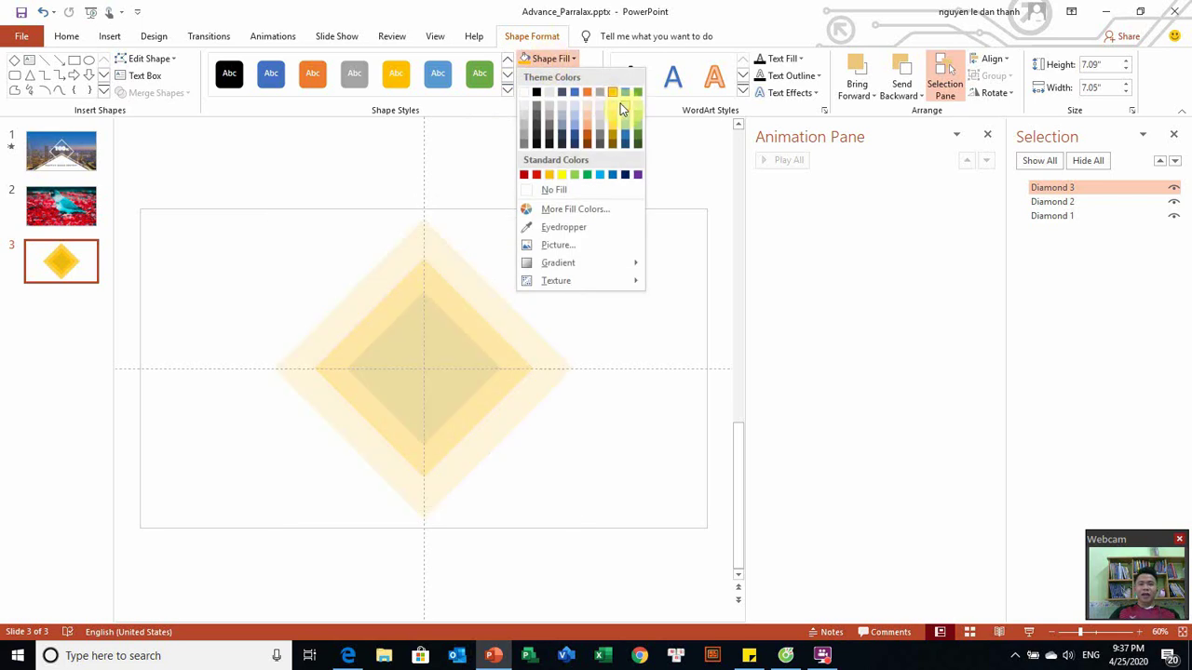
left_click(620, 103)
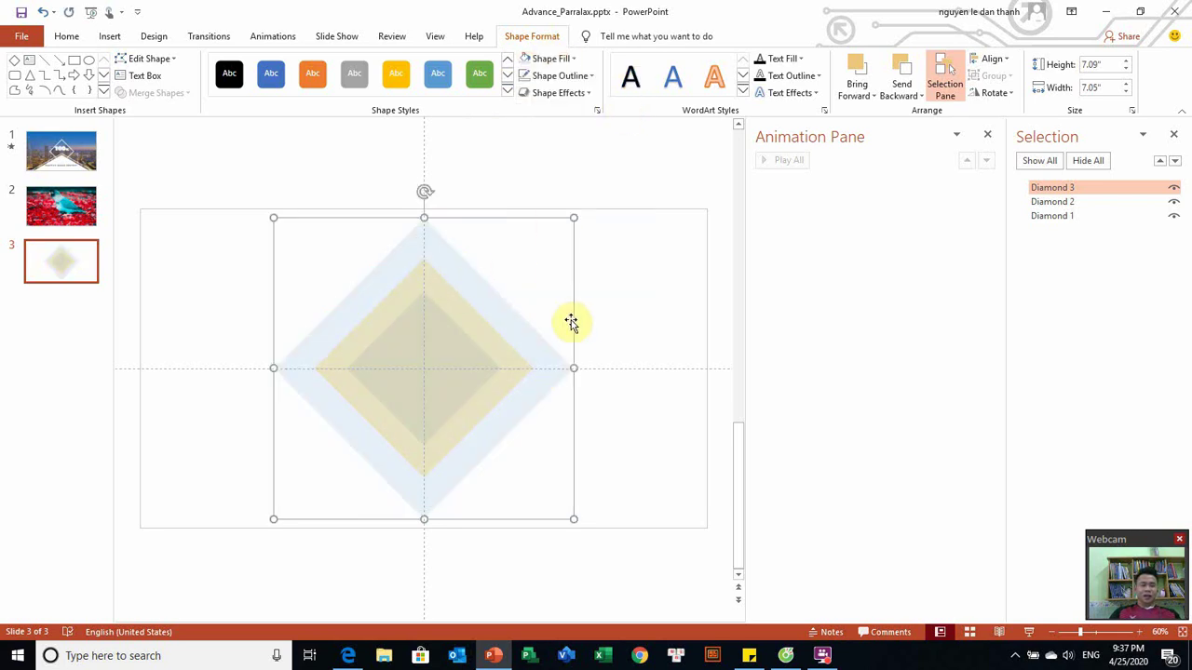
Step: Duplicate it, centre the new copy, enlarge it to about 9.4 inches, and tint it light green
key("ctrl+d")
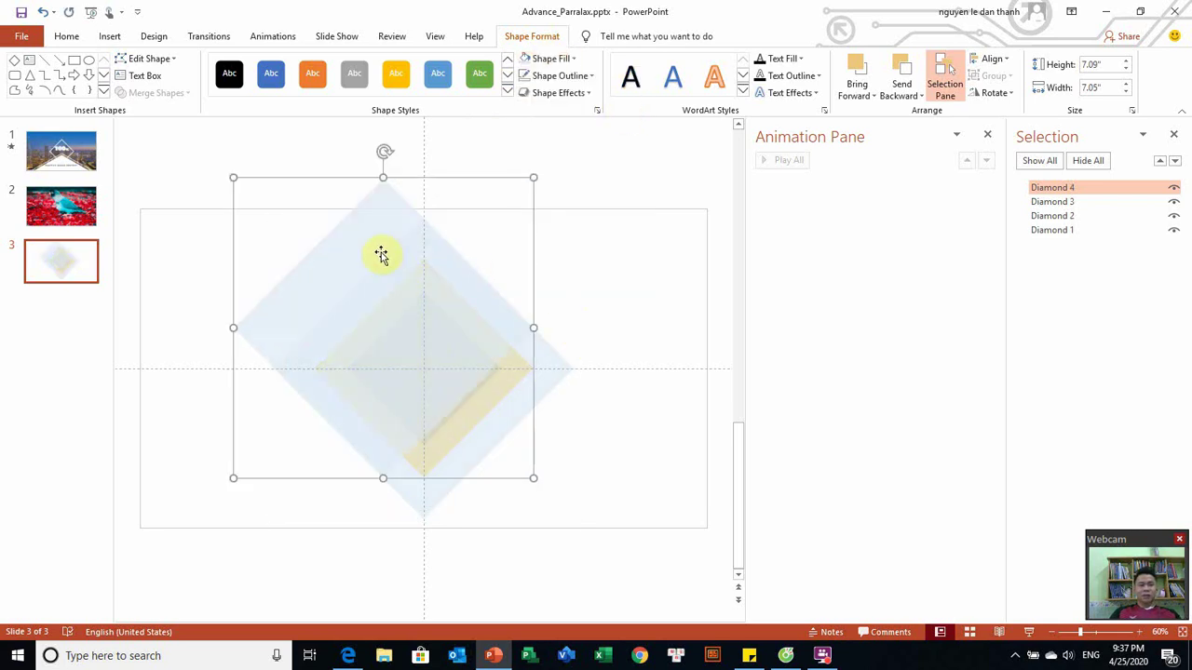
left_click_drag(444, 311, 485, 347)
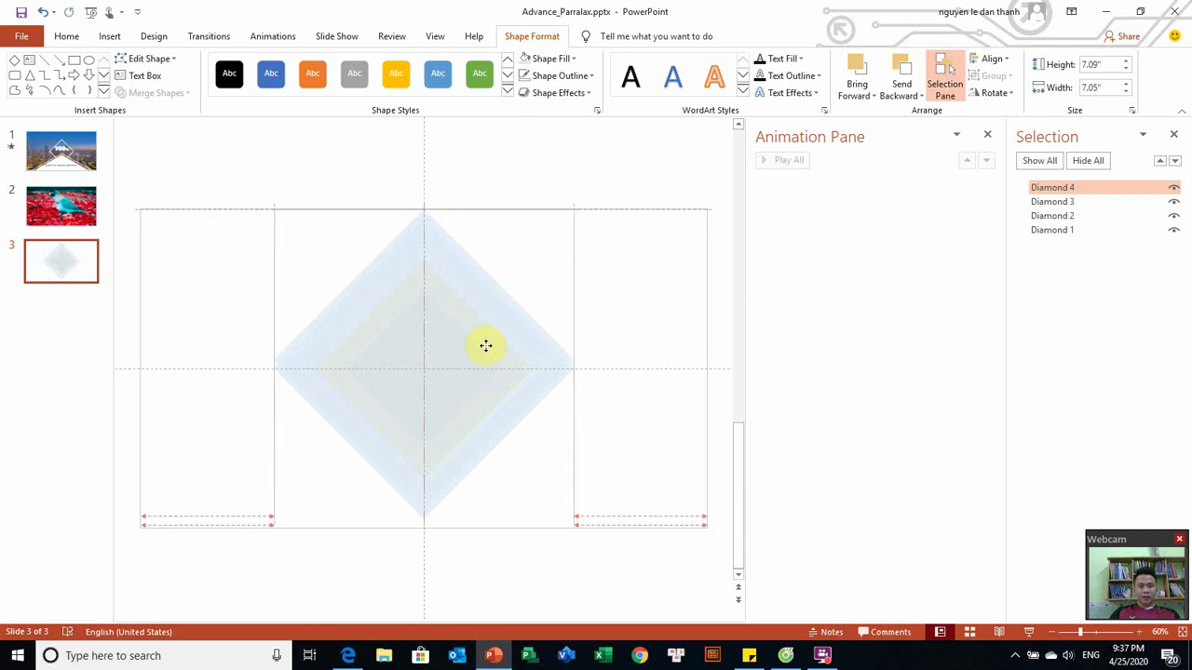
left_click_drag(484, 344, 490, 351)
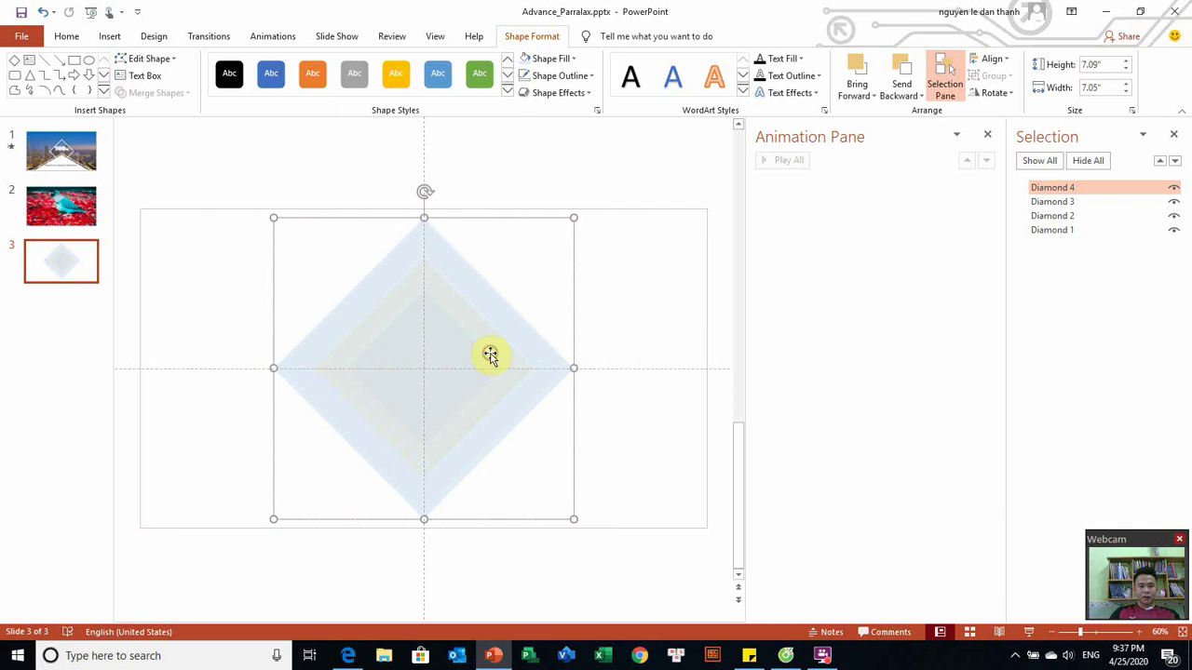
left_click(572, 215)
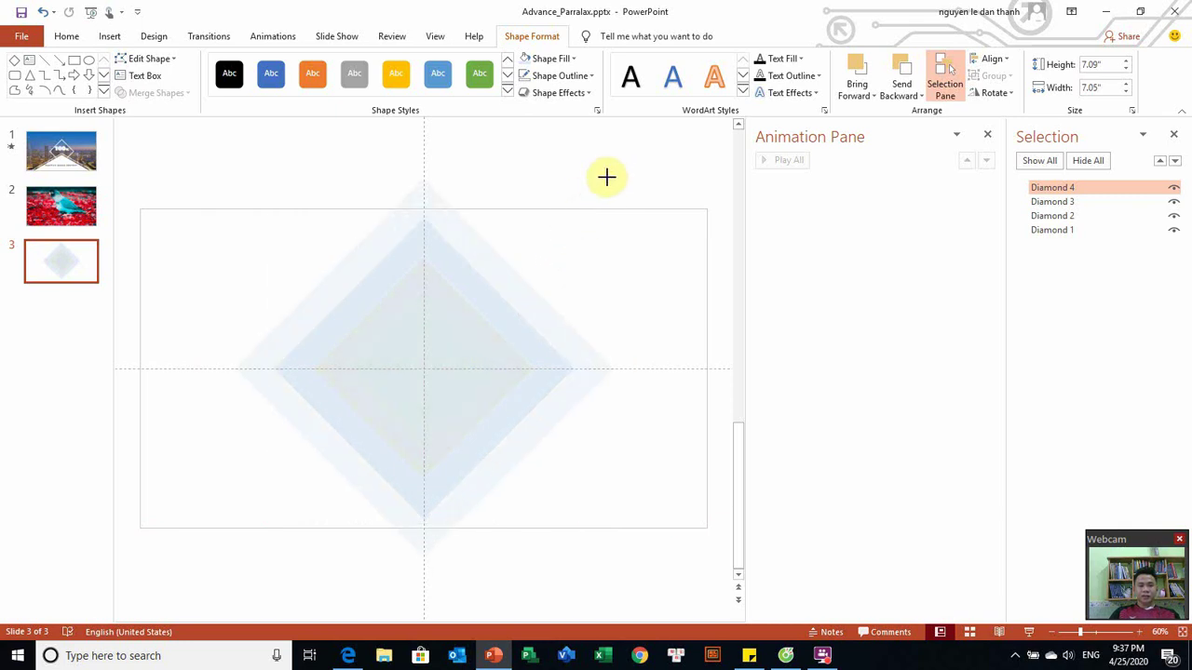
left_click(612, 168)
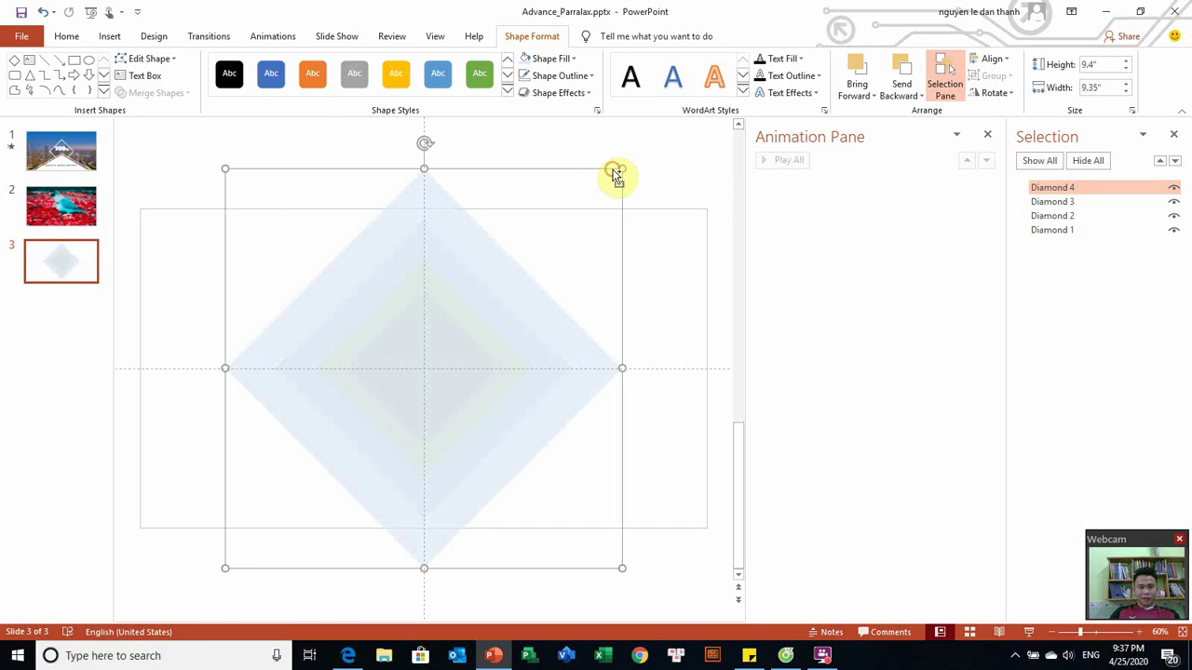
left_click(574, 61)
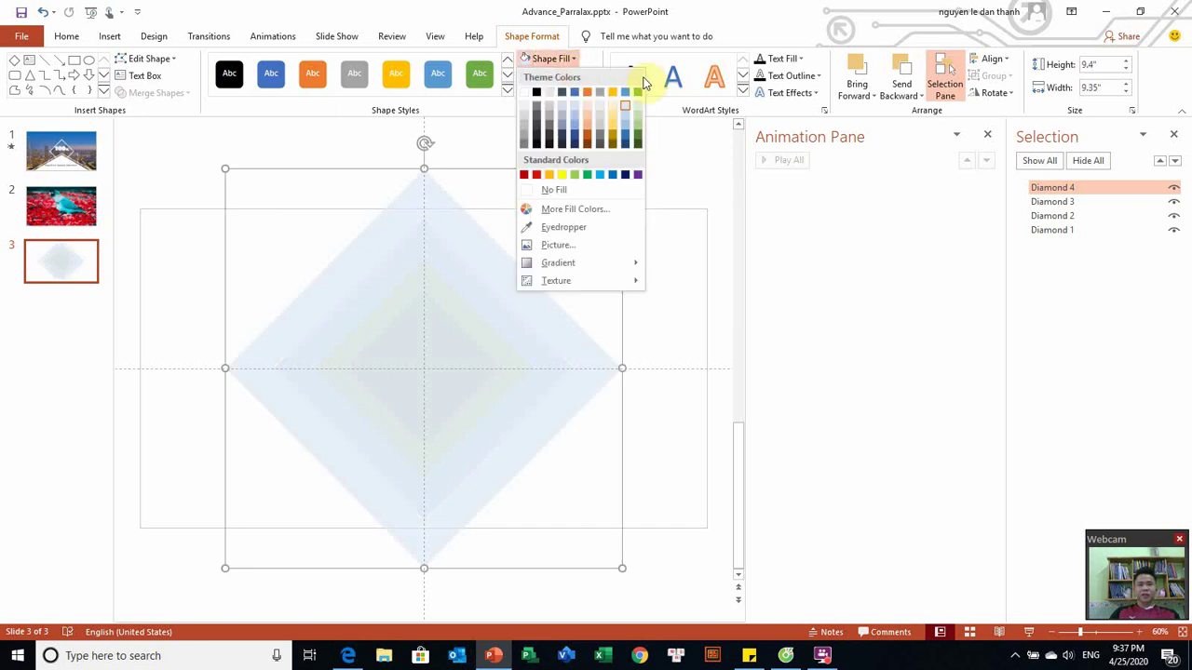
left_click(634, 103)
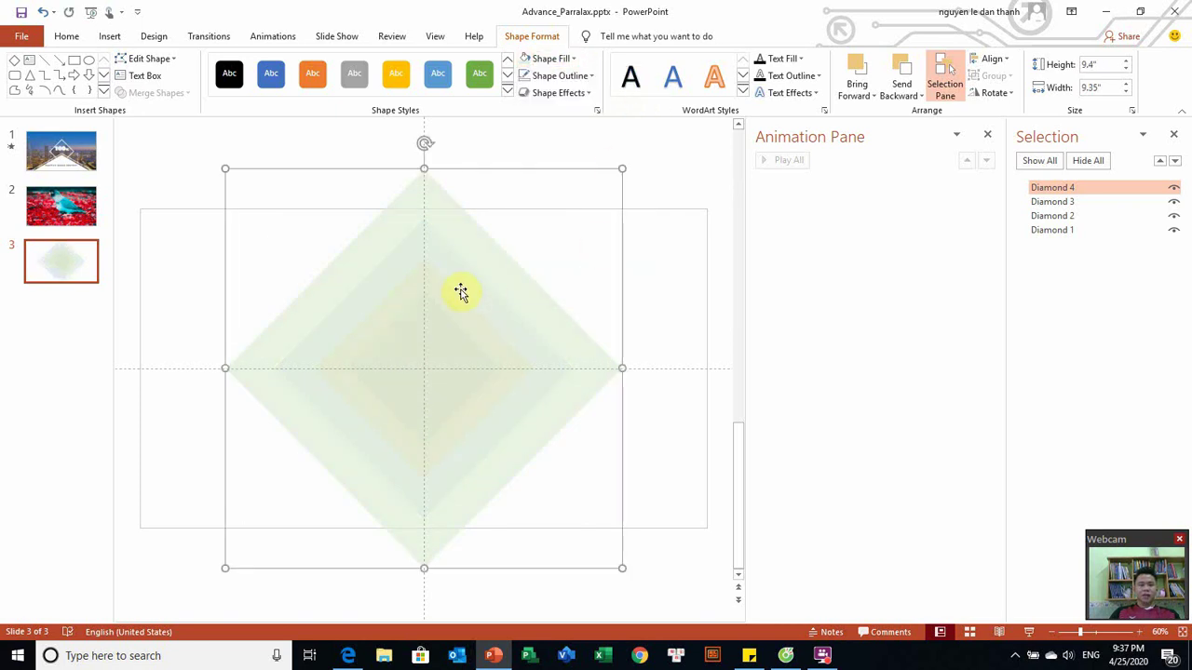
Step: Make another copy of the green diamond and enlarge it outward from the centre
mouse_move(465, 297)
left_mouse_down()
mouse_move(373, 220)
mouse_move(412, 236)
left_mouse_up()
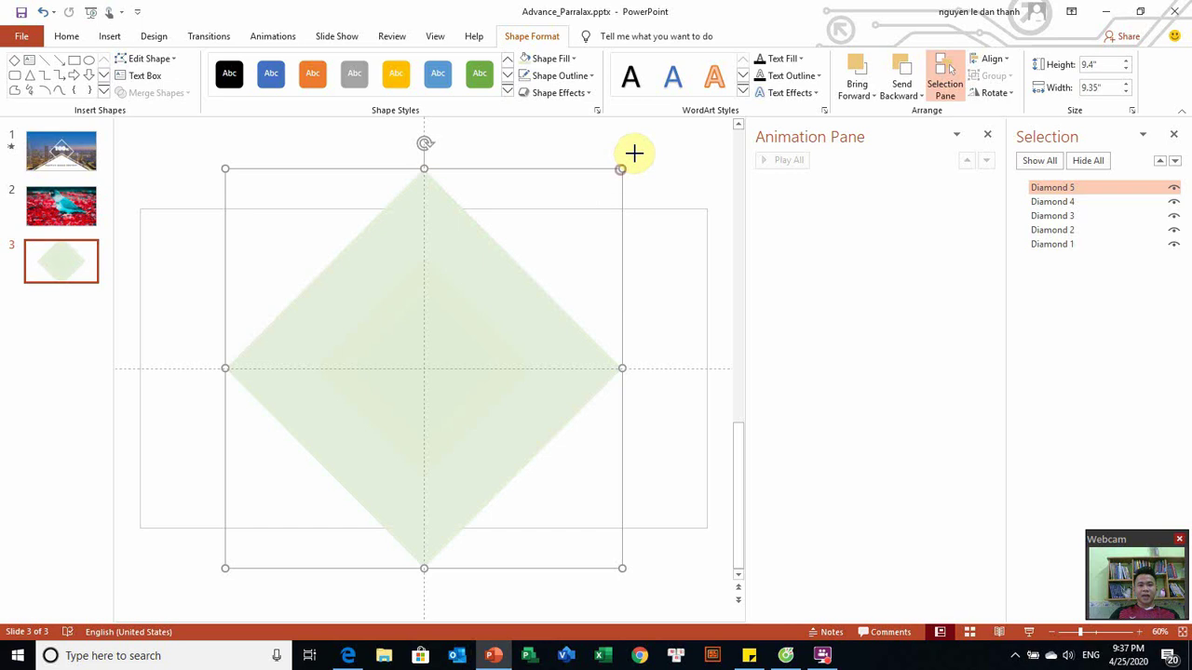
left_click_drag(634, 153, 679, 110)
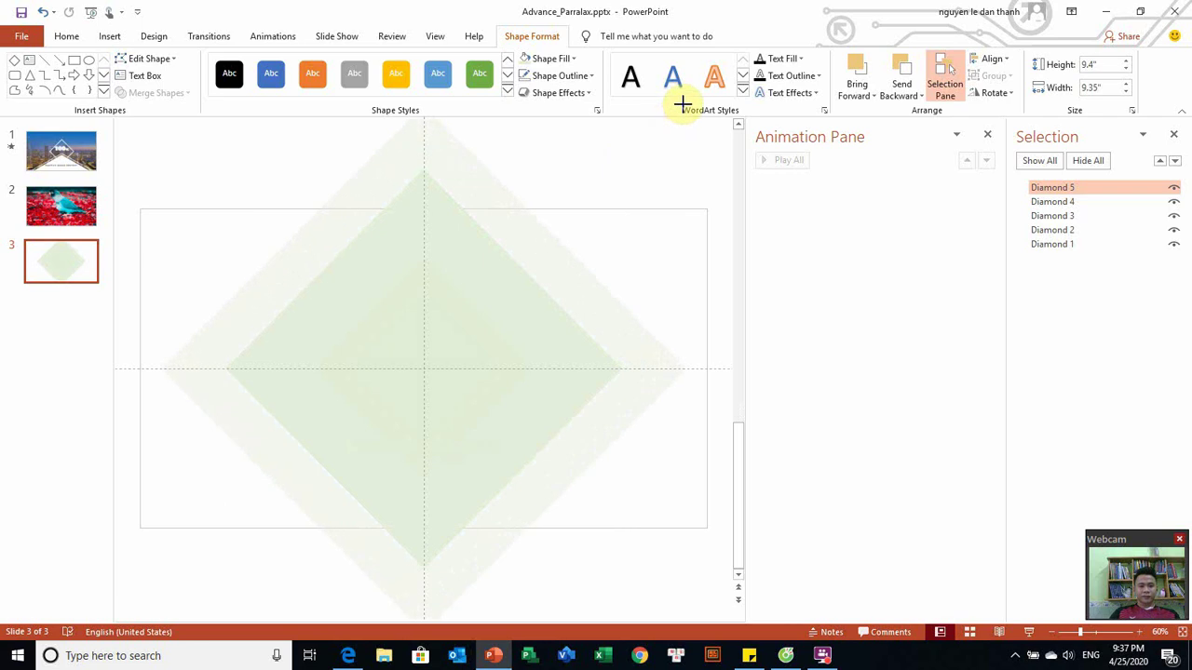
left_click_drag(682, 103, 678, 116)
left_click(562, 62)
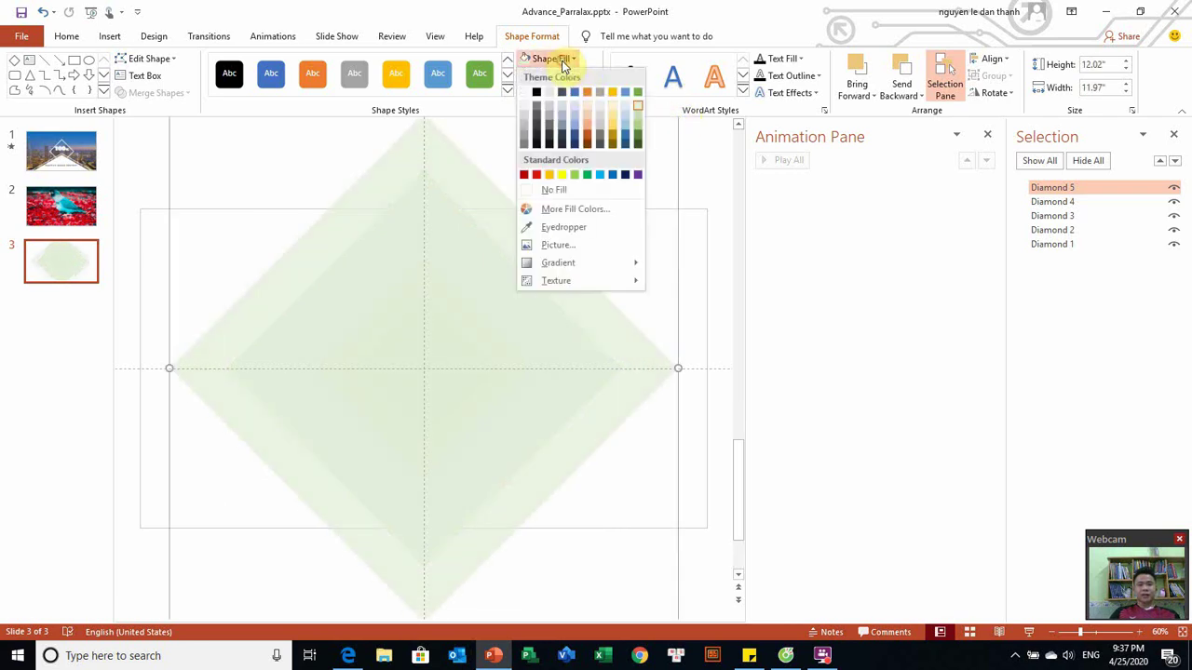
Step: Give the biggest diamond a light grey fill, then paste all diamonds onto the parrot slide 2
left_click(563, 107)
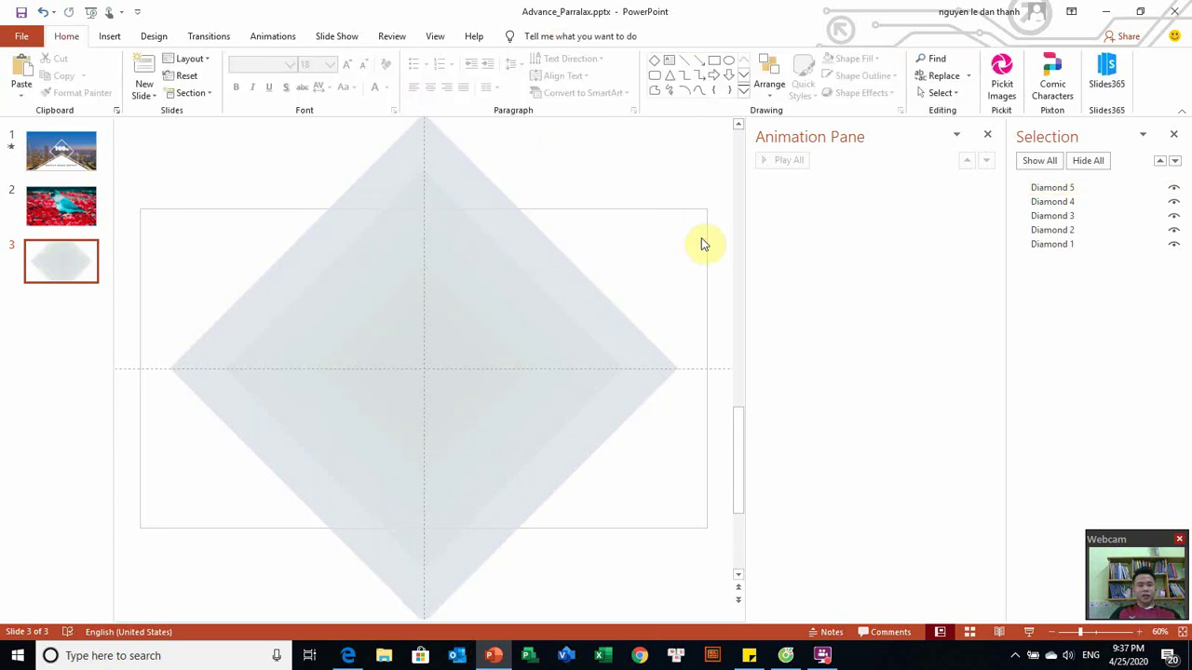
key("ctrl+a")
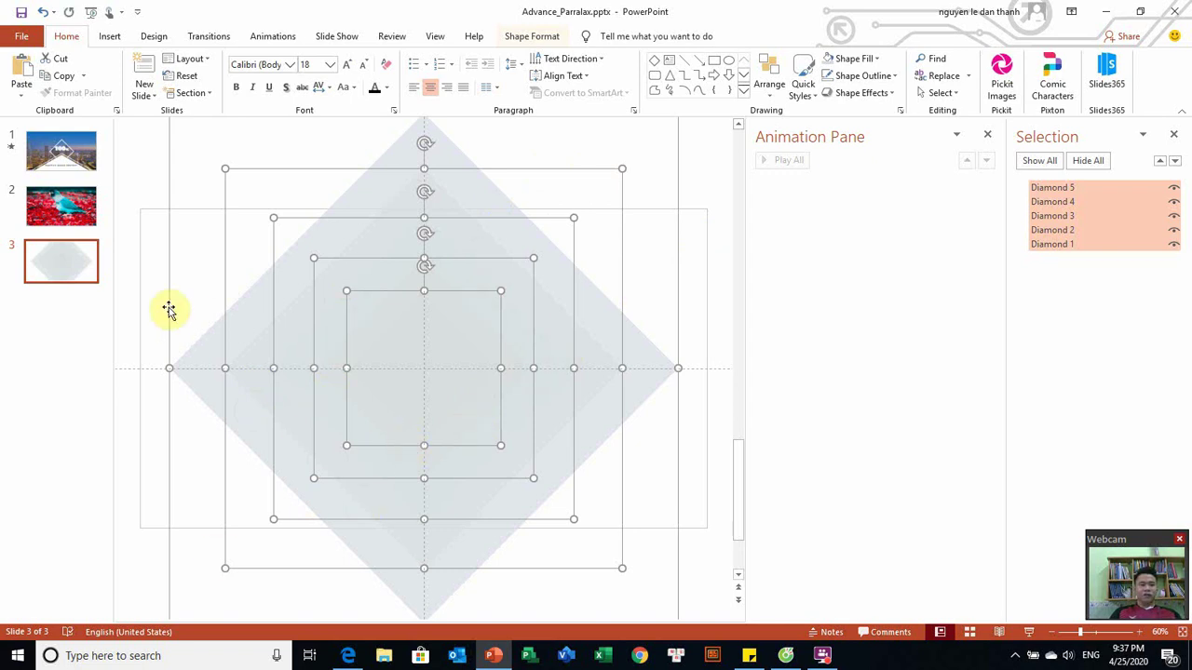
left_click(79, 224)
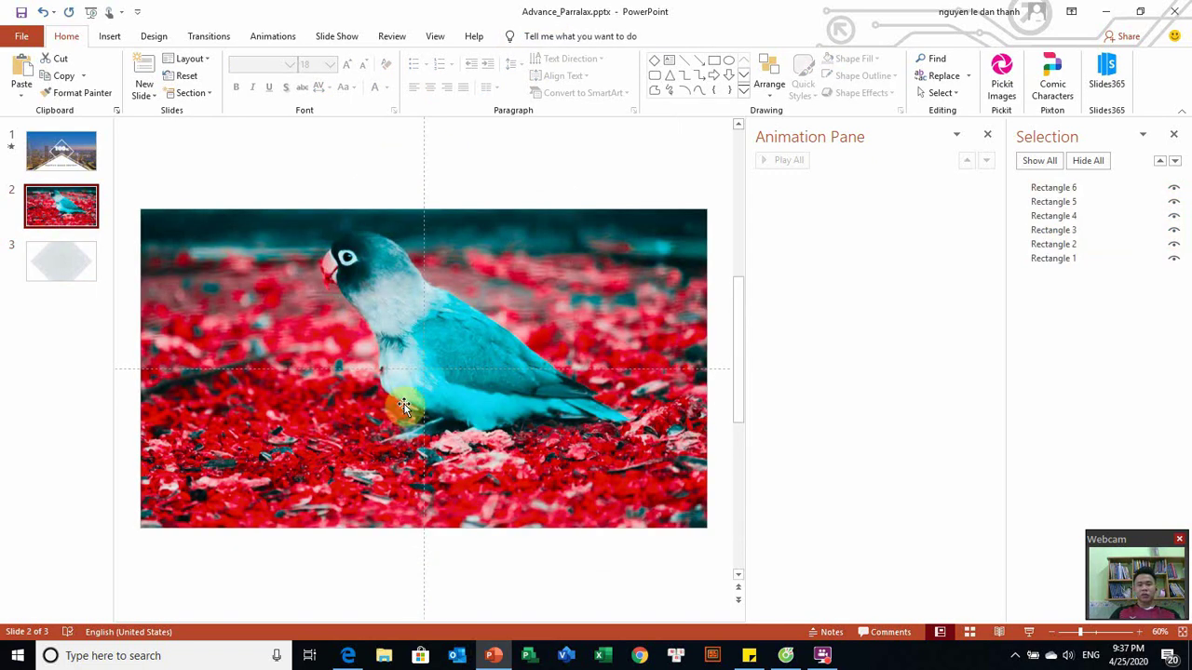
key("ctrl+v")
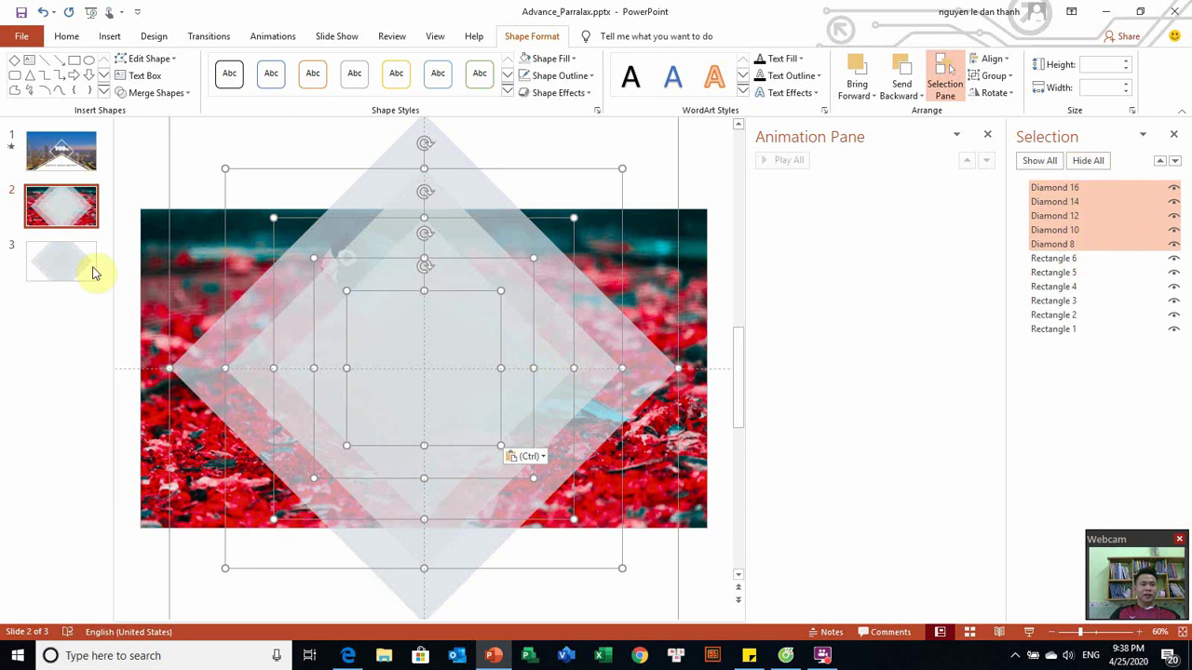
Step: Delete slide 3 and select the parrot photo layer on slide 2
left_click(63, 270)
key("Delete")
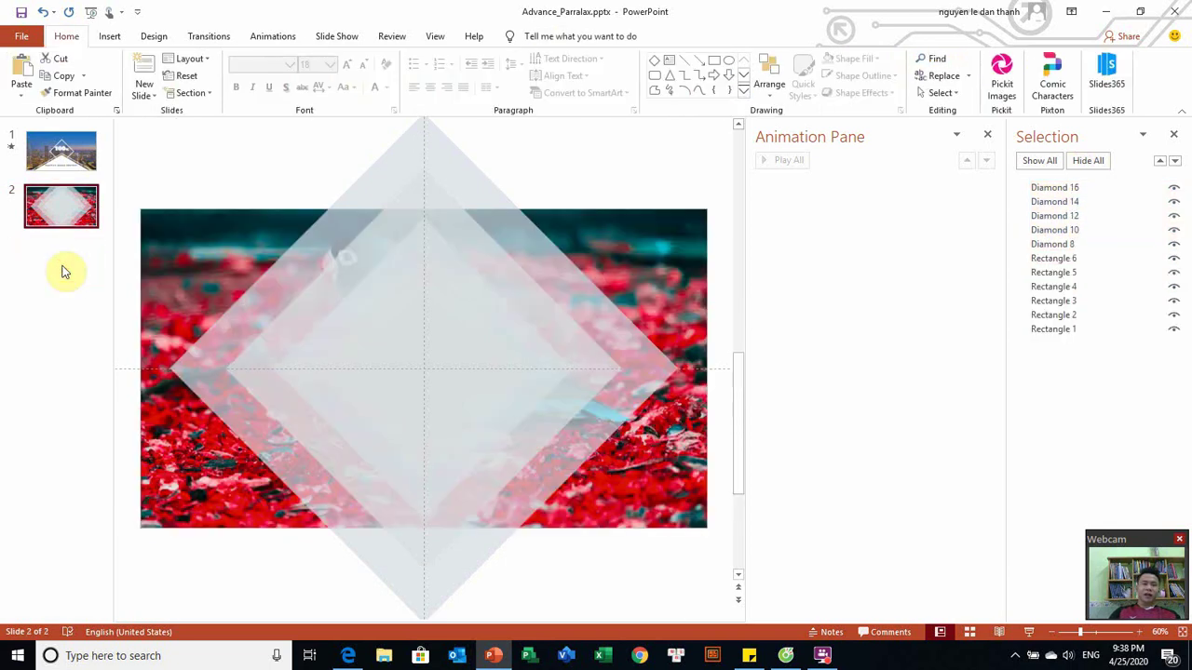
left_click(1071, 259)
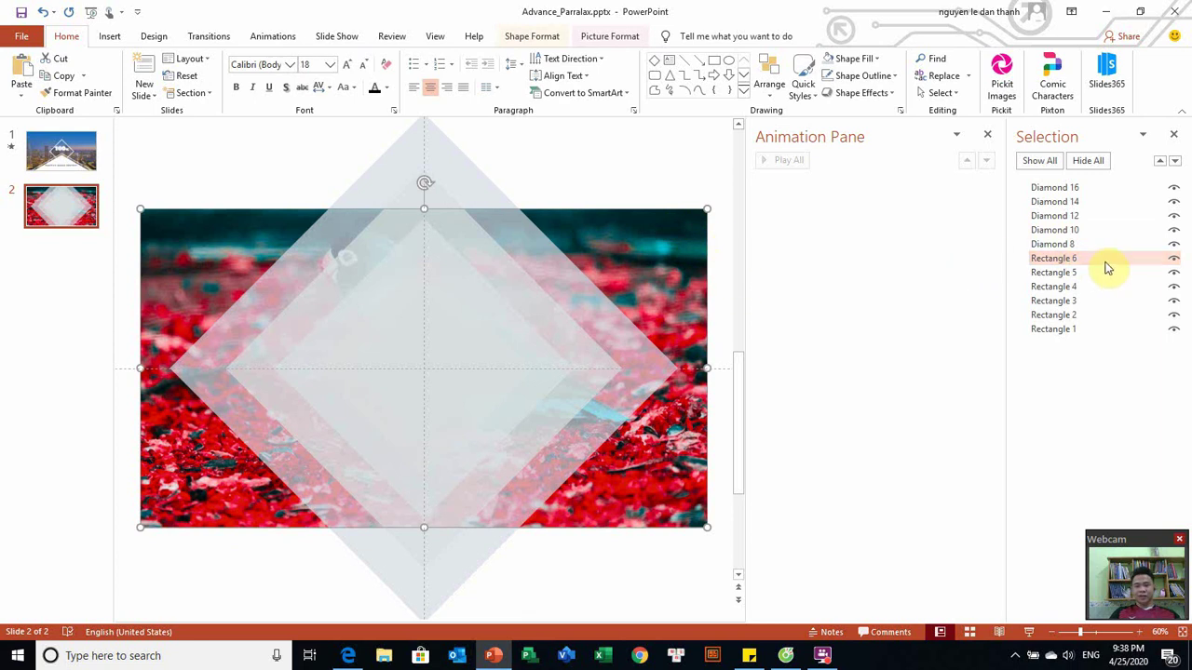
Step: Merge Shapes > Subtract the biggest diamond, Diamond 14 and Diamond 12 from their photo rectangles
left_click(1114, 184, "ctrl")
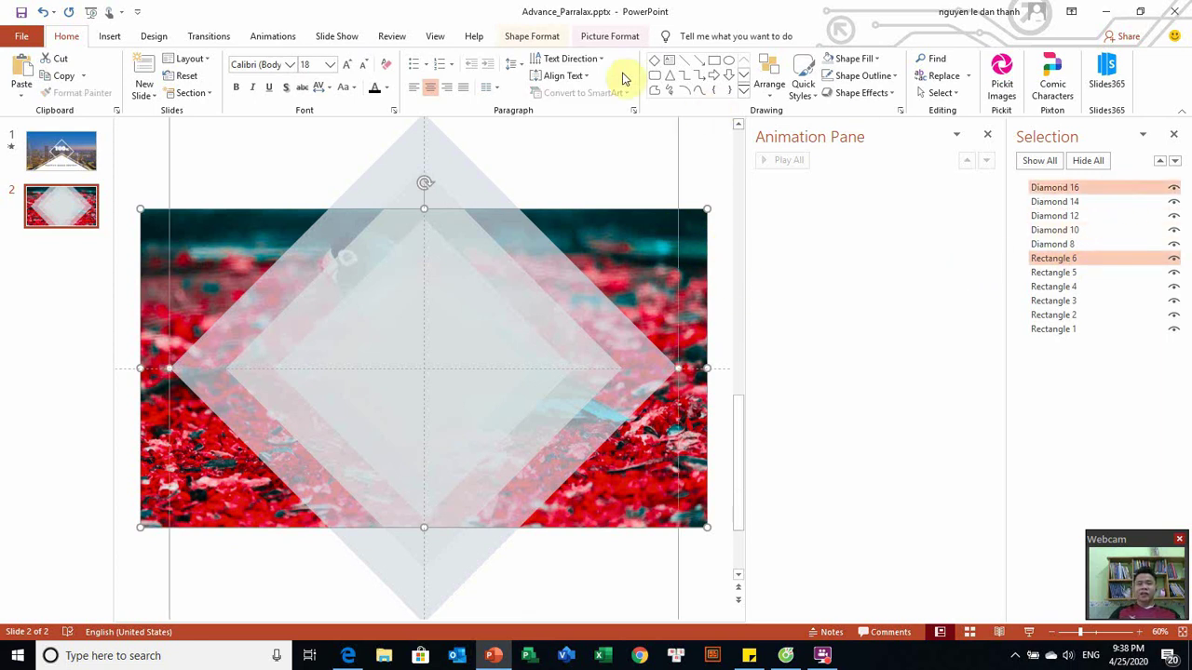
left_click(532, 35)
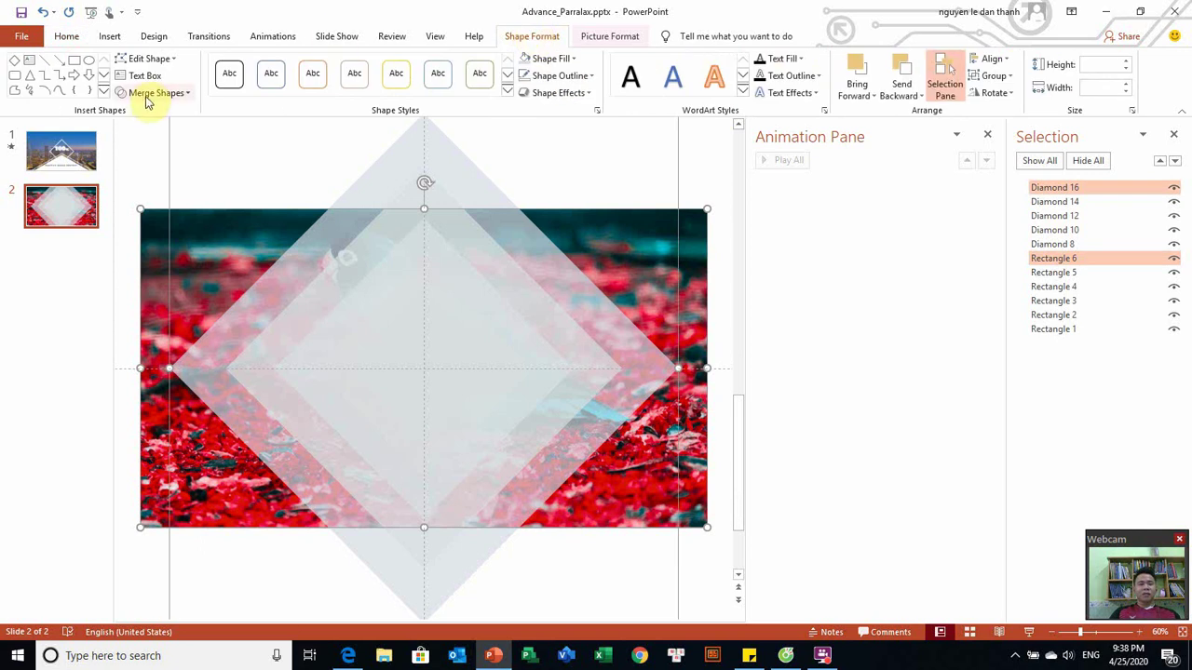
left_click(146, 97)
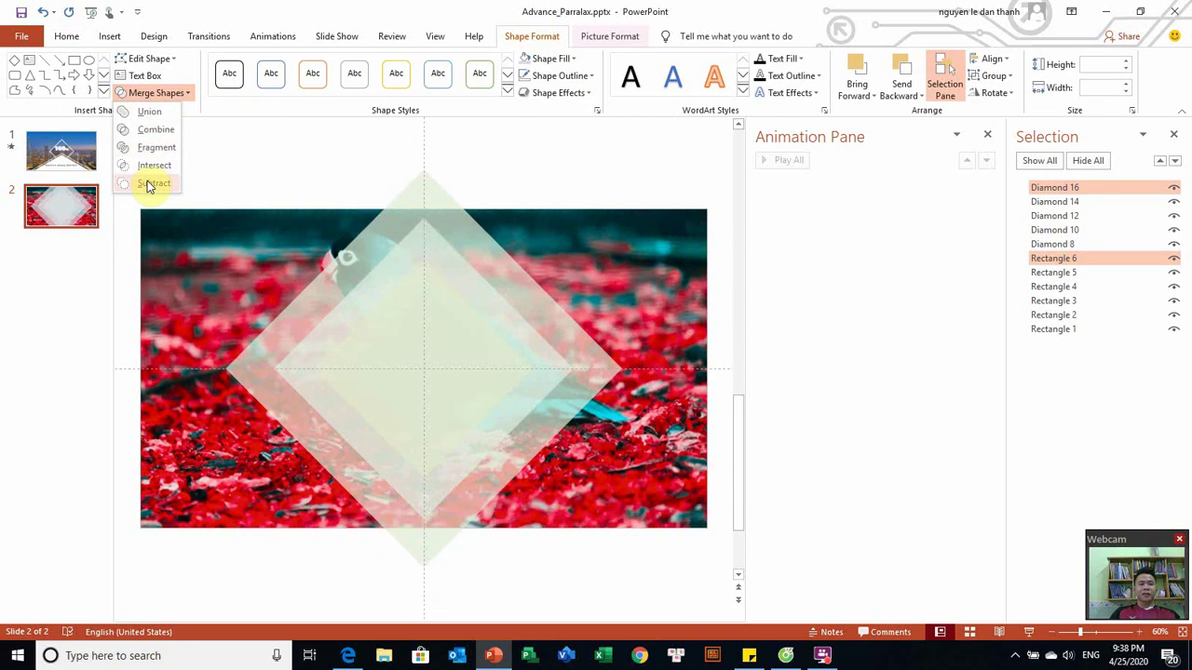
left_click(147, 185)
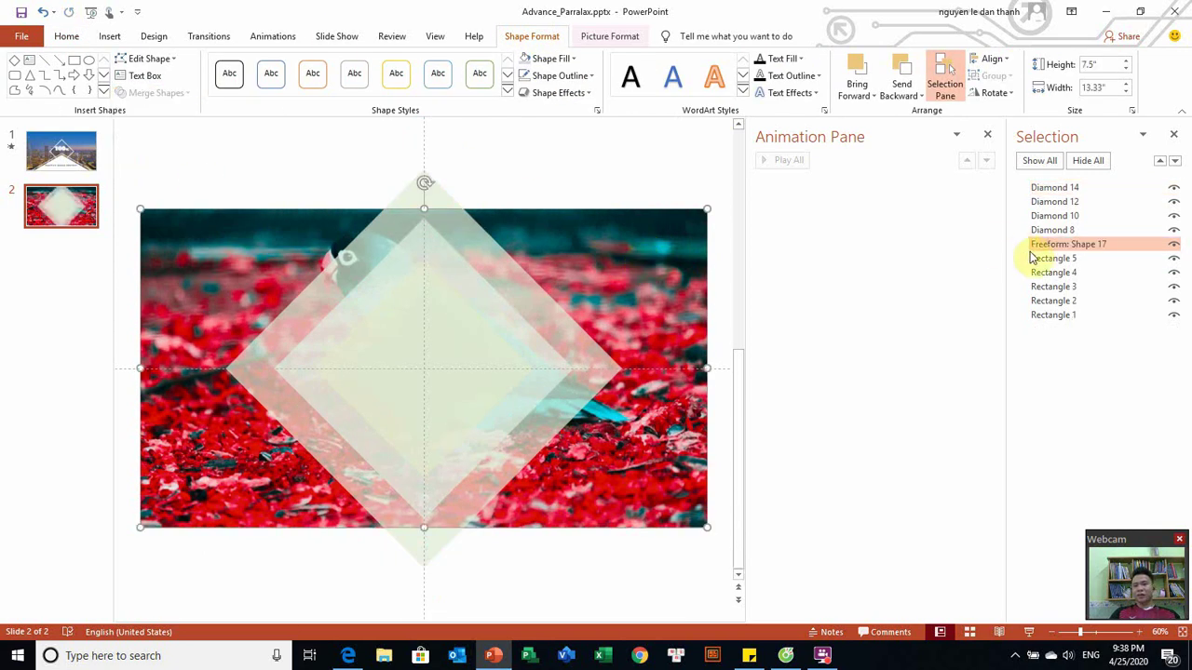
left_click(1050, 260)
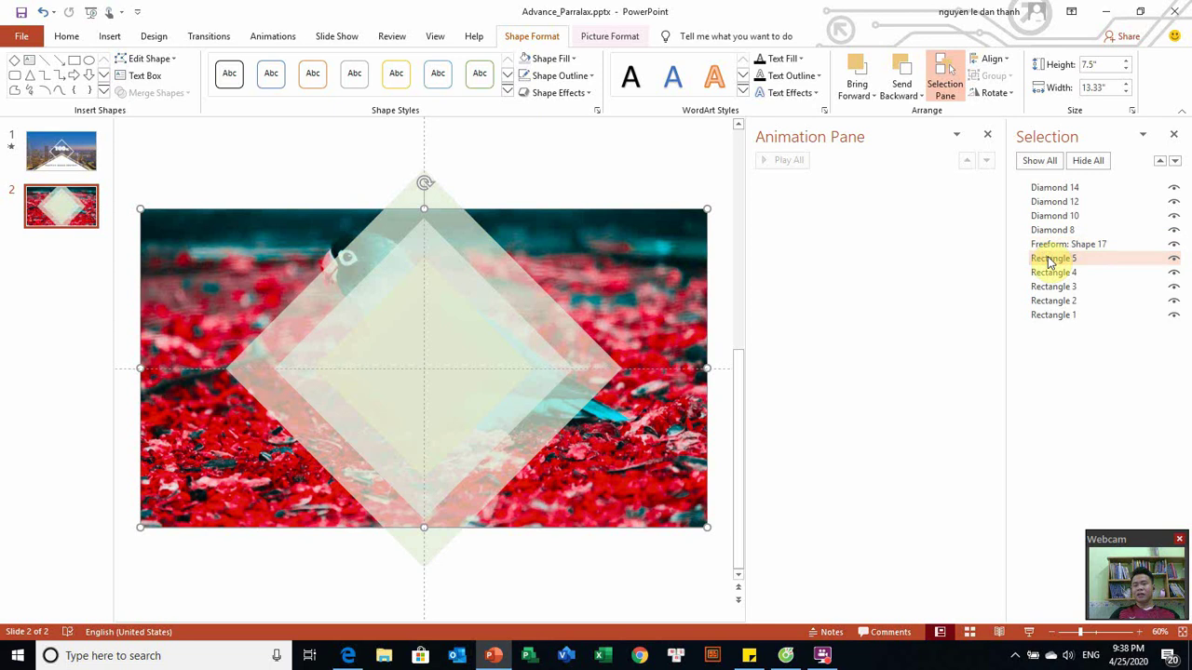
left_click(1099, 189, "ctrl")
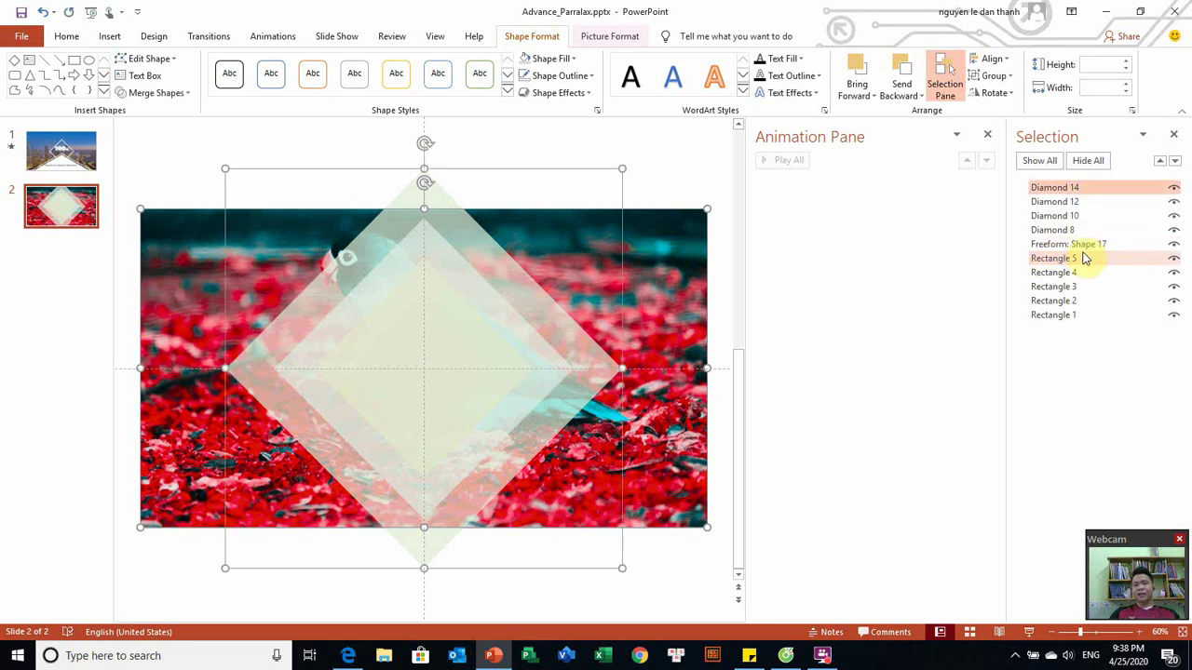
left_click(175, 93)
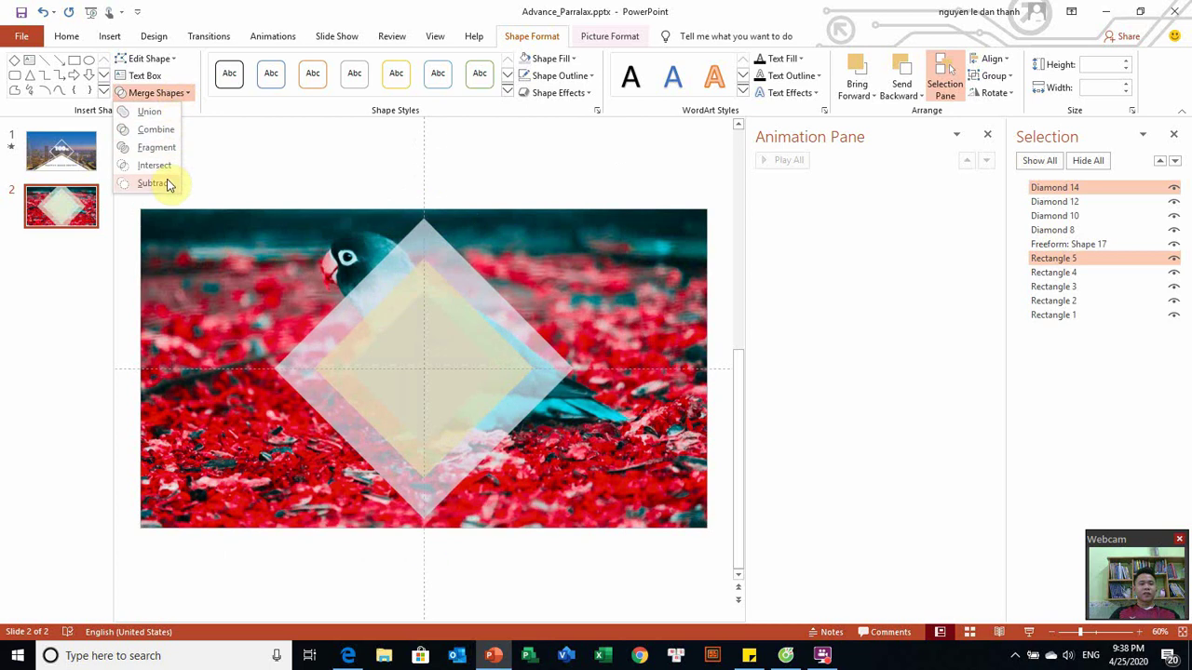
left_click(168, 183)
left_click(1062, 258)
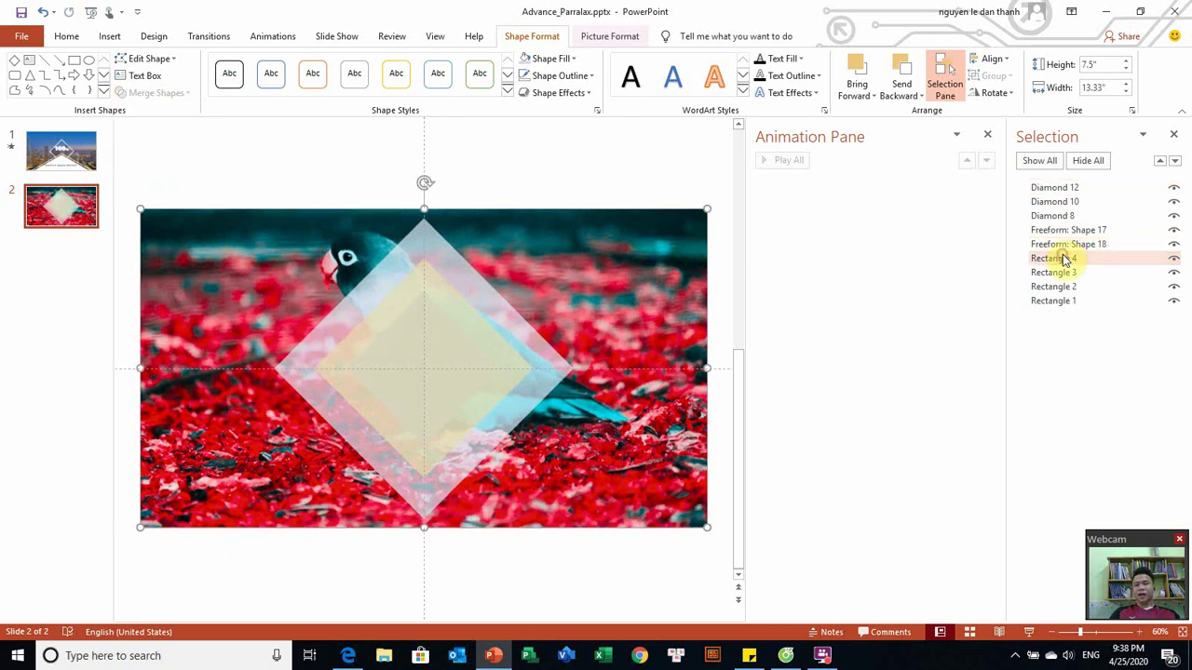
left_click(1112, 189, "ctrl")
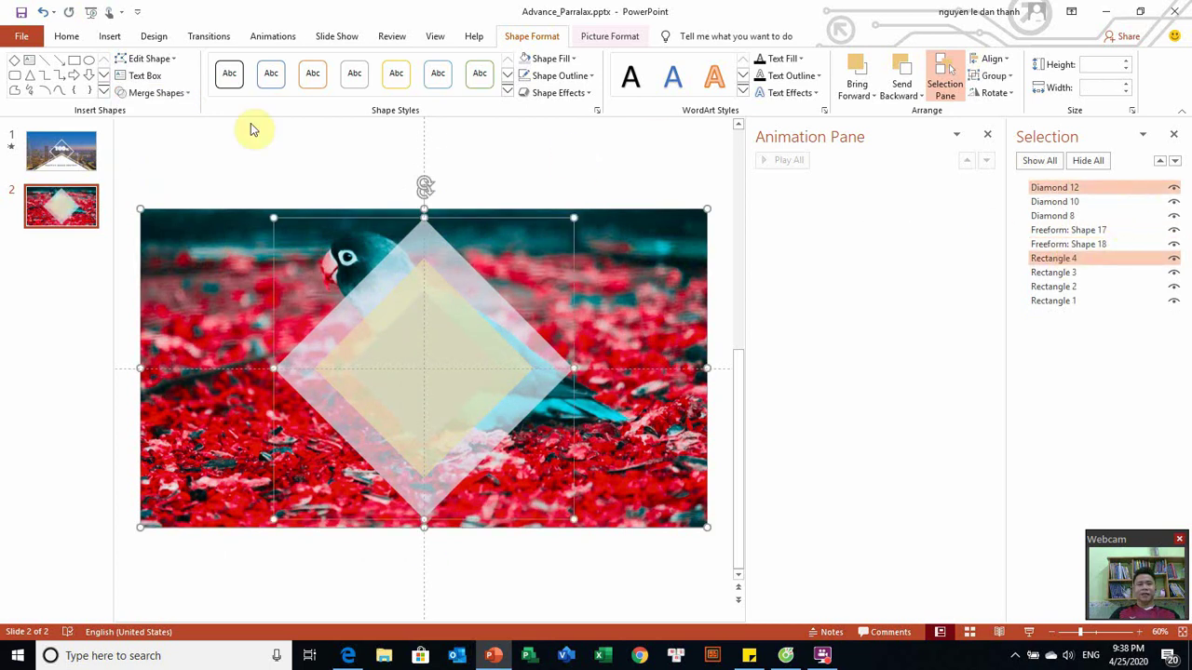
left_click(175, 93)
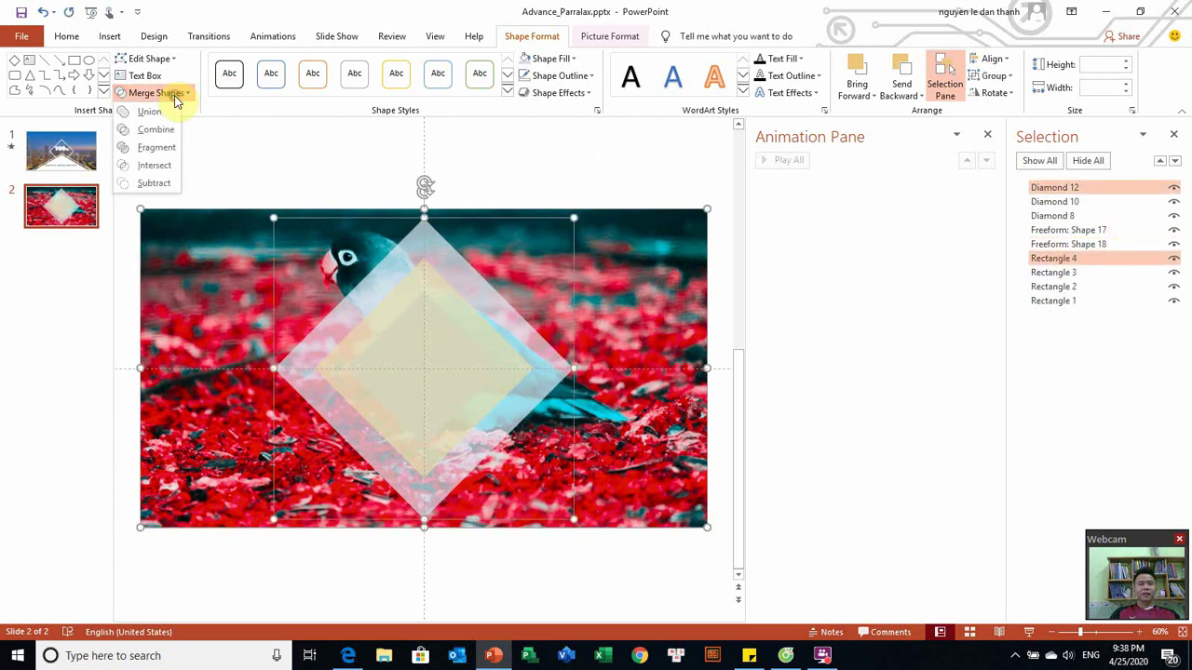
left_click(170, 184)
Step: Subtract Diamond 10 from Rectangle 3 and Diamond 8 from Rectangle 2
left_click(1059, 260)
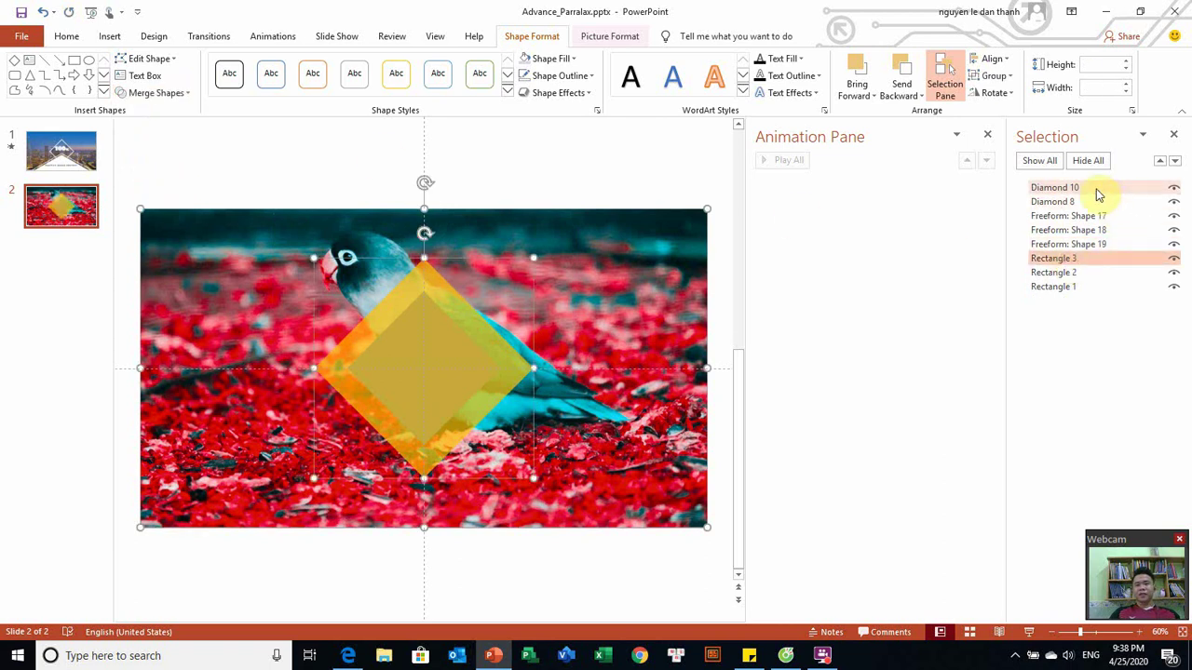
left_click(1093, 189, "ctrl")
left_click(182, 93)
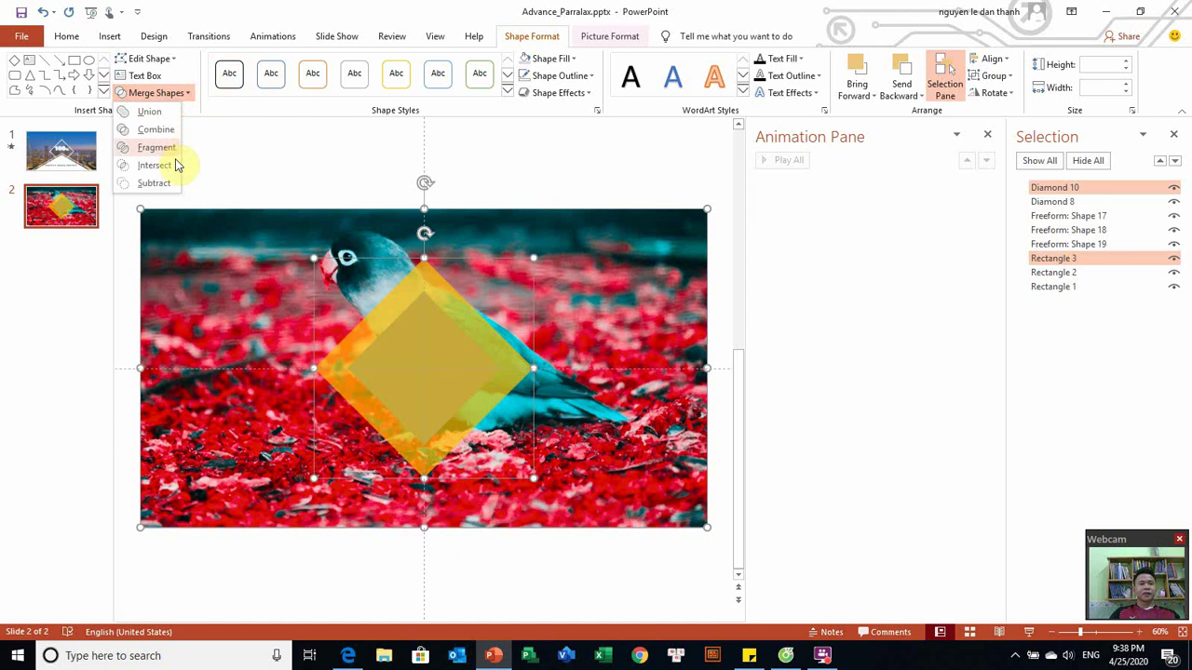
left_click(169, 185)
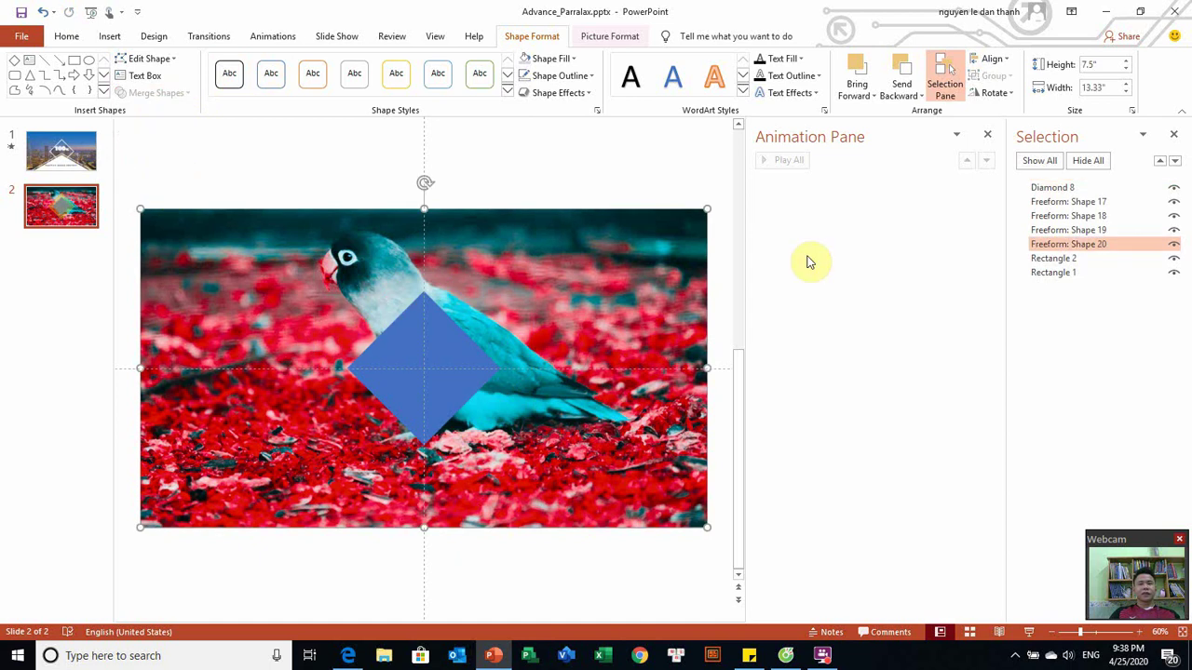
left_click(1093, 260)
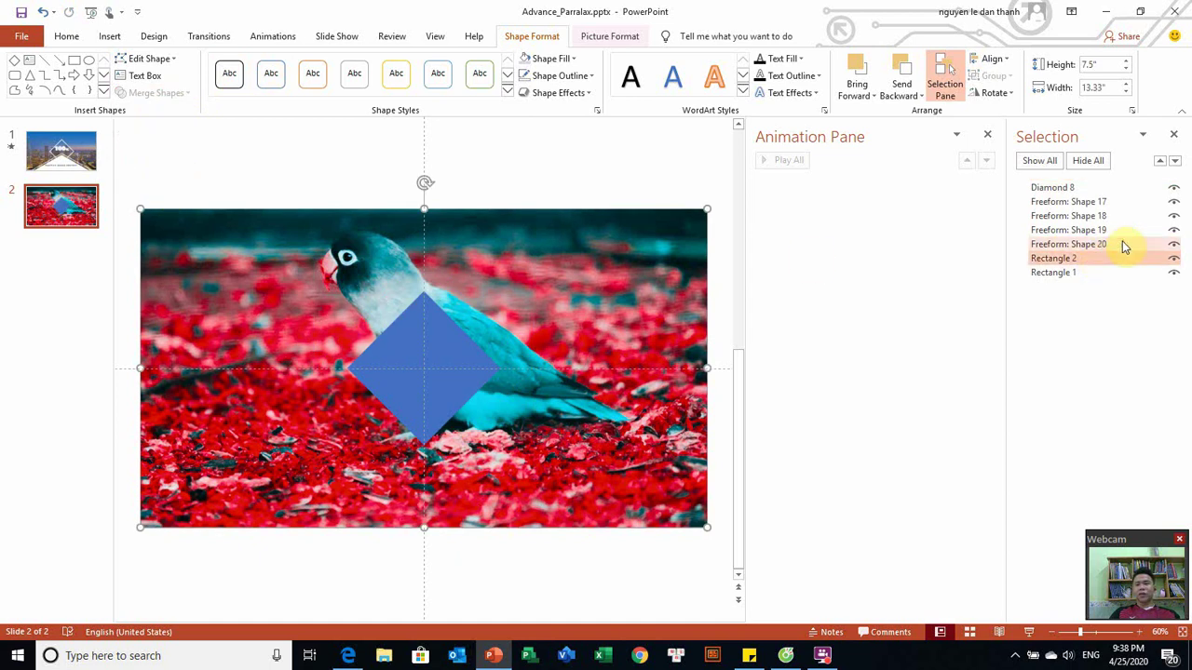
left_click(1129, 191, "ctrl")
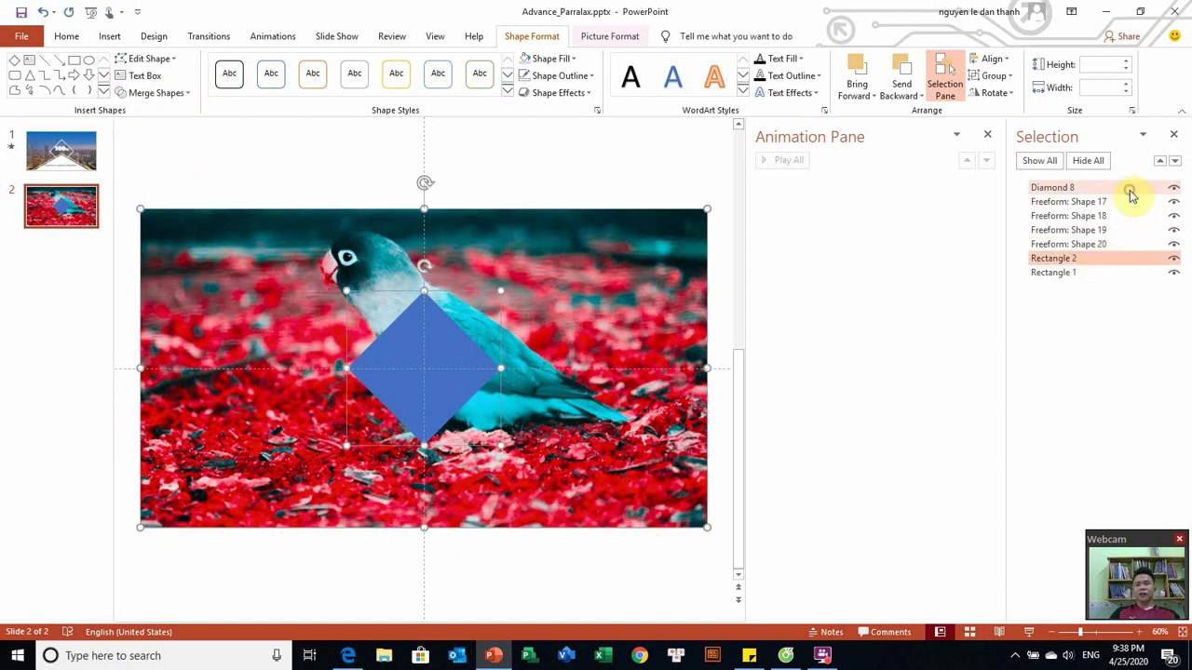
left_click(176, 93)
left_click(167, 186)
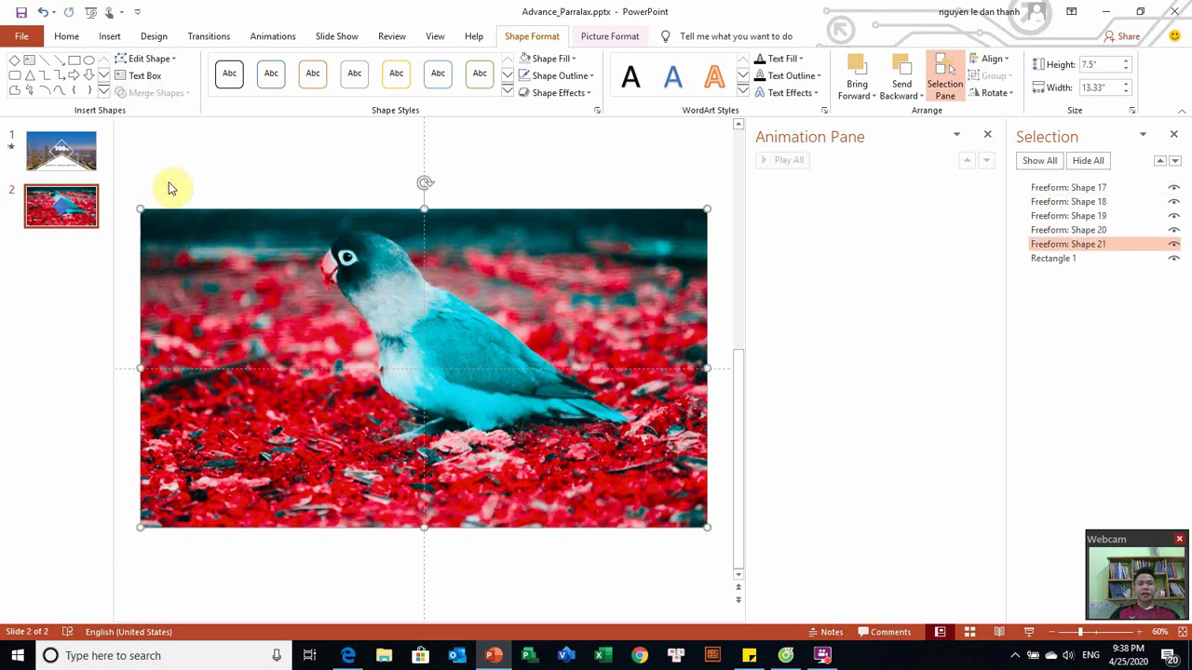
left_click(289, 177)
Step: Apply an Inner 'Inside: Center' shadow to every parrot layer on the slide
key("ctrl+a")
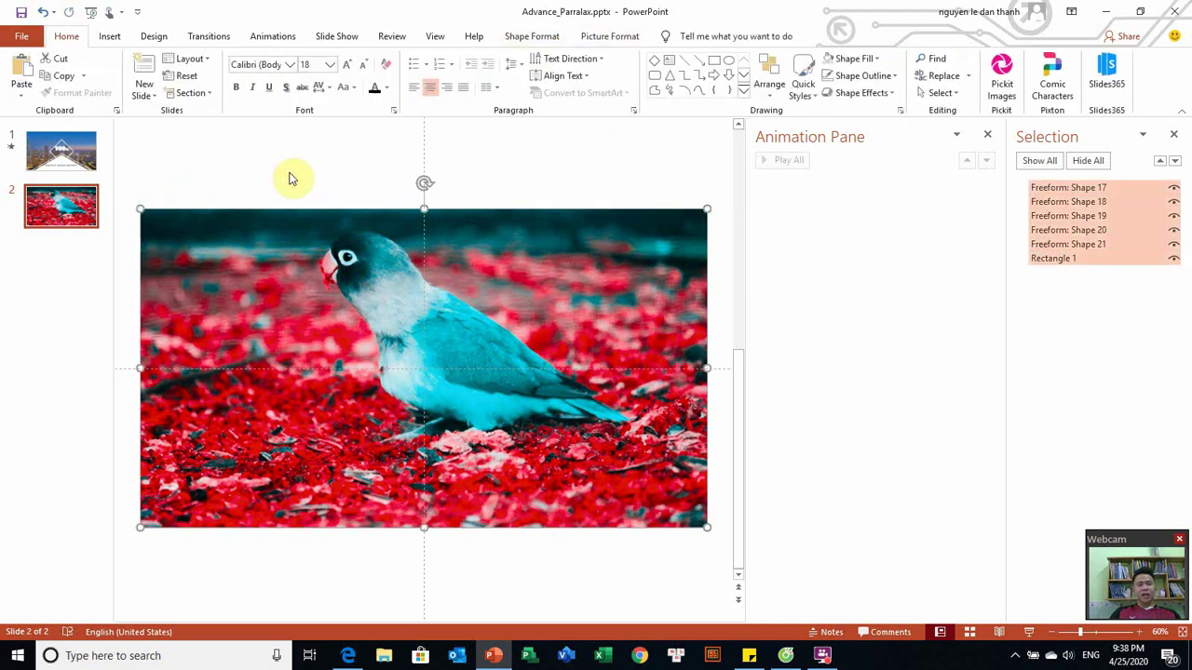
left_click(840, 96)
mouse_move(870, 155)
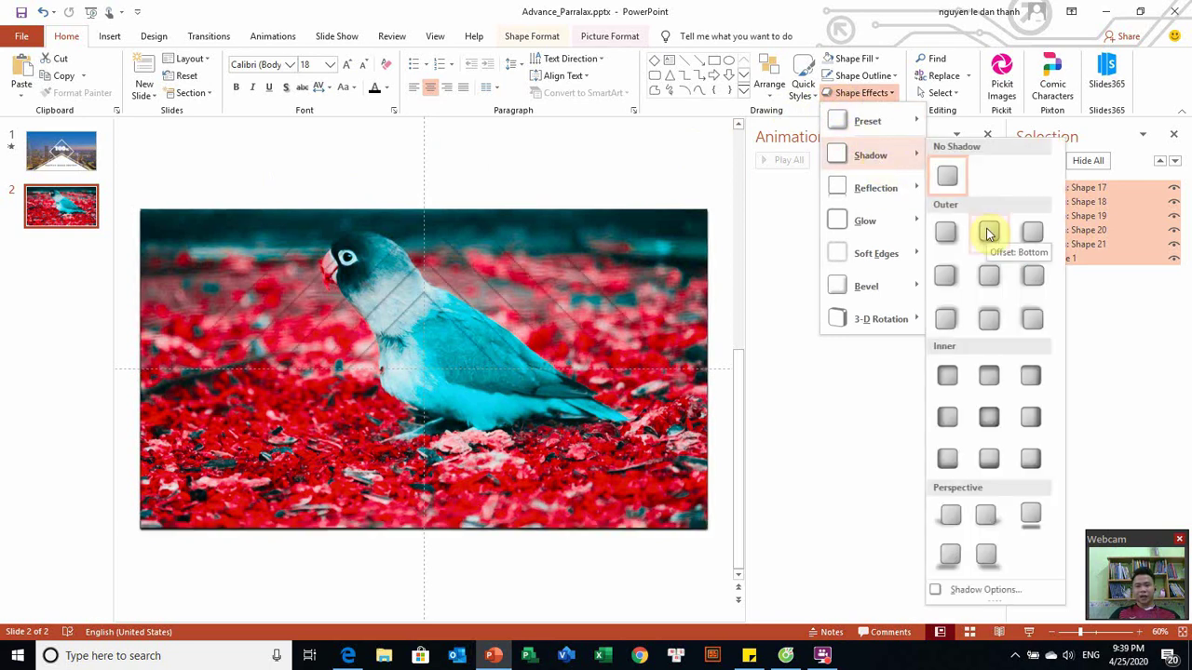
left_click(990, 419)
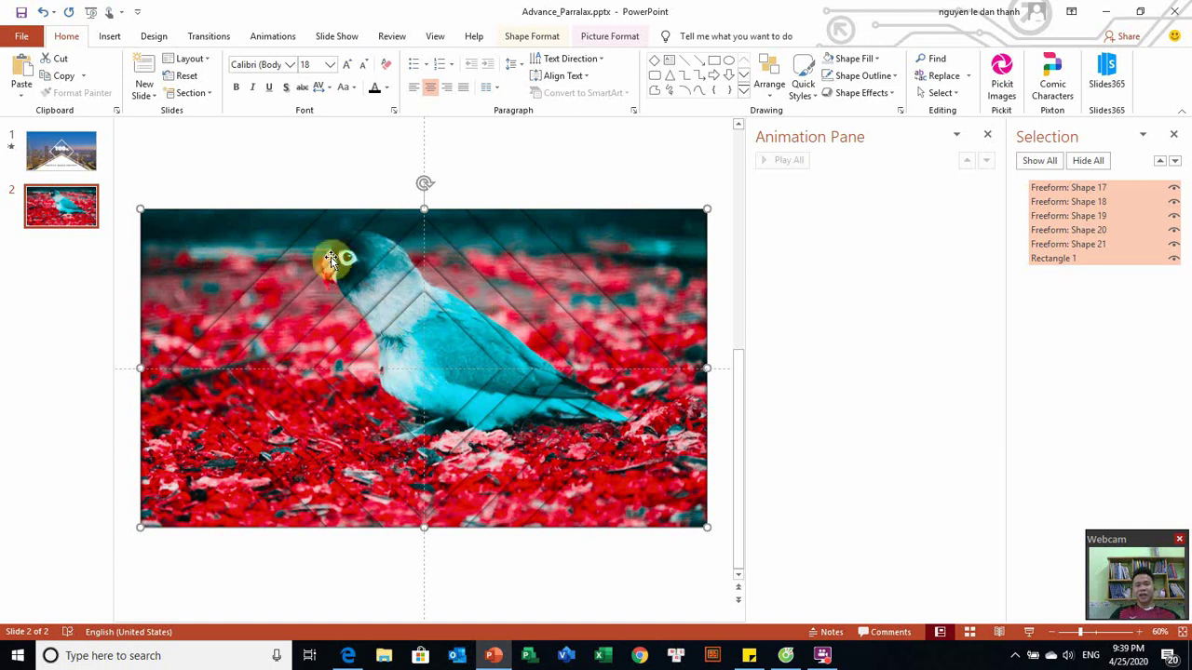
left_click(582, 172)
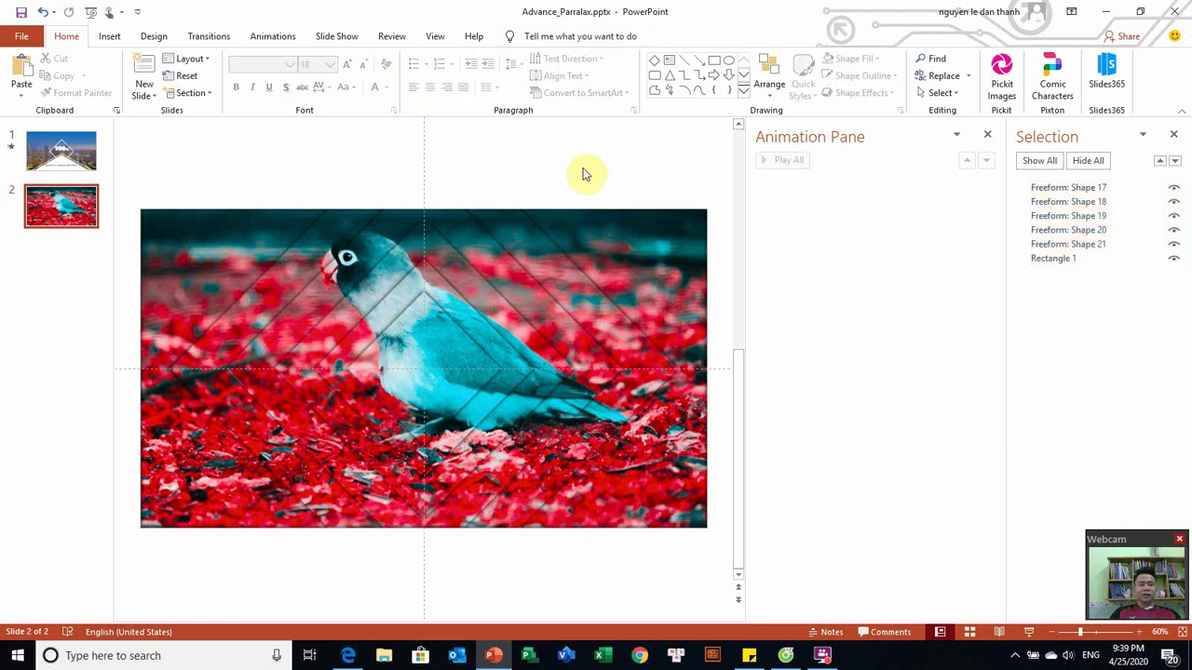
key("ctrl+a")
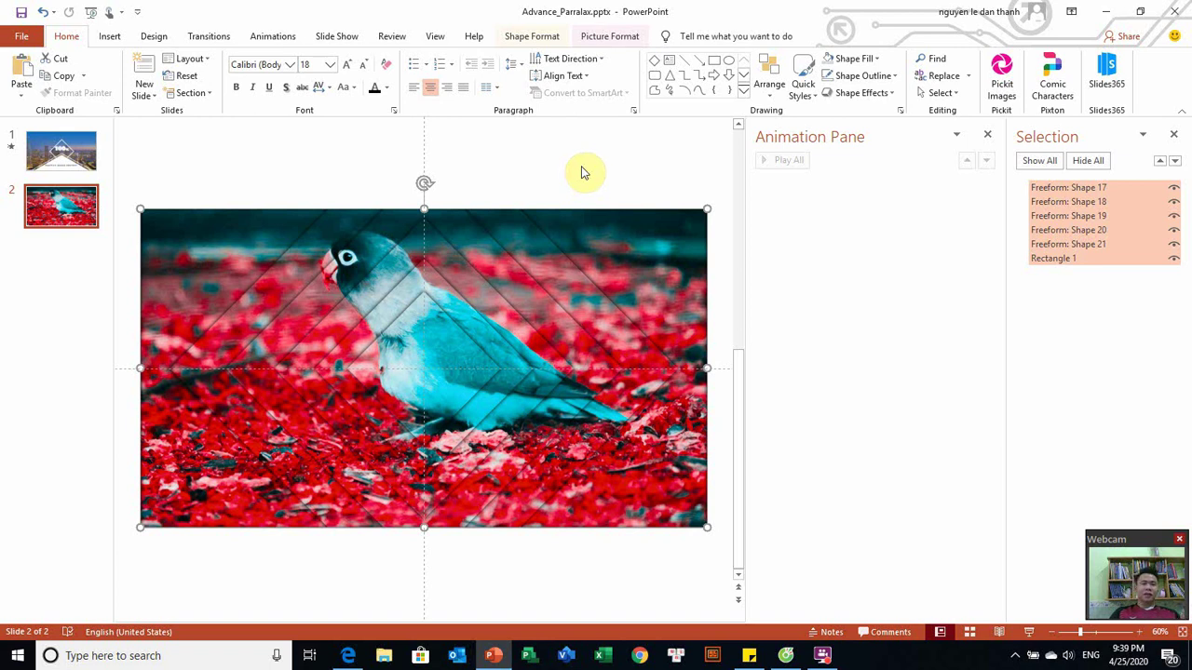
Step: Add the Grow/Shrink emphasis effect to all six selected parrot layers
left_click(276, 38)
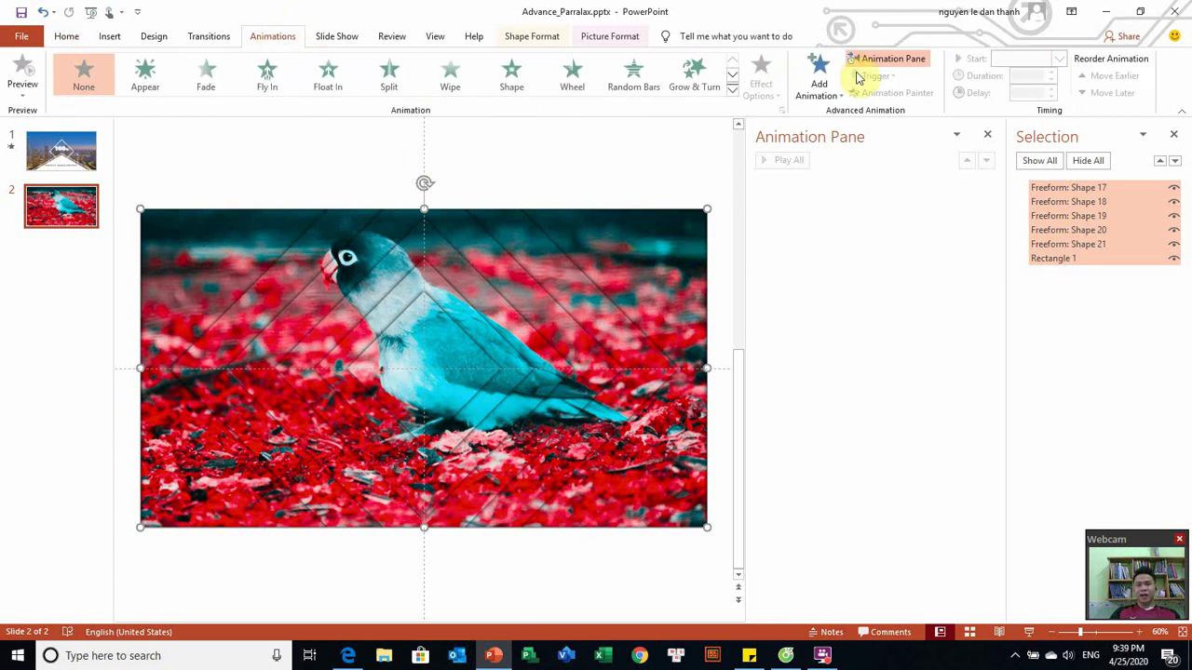
left_click(824, 95)
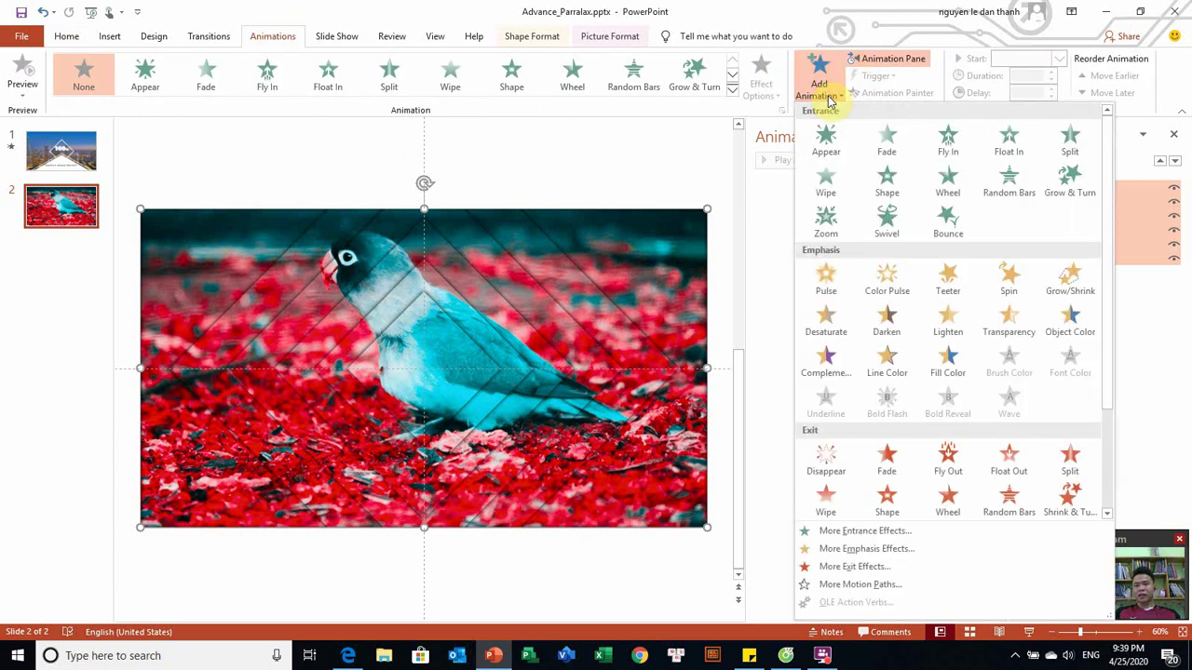
left_click(1070, 279)
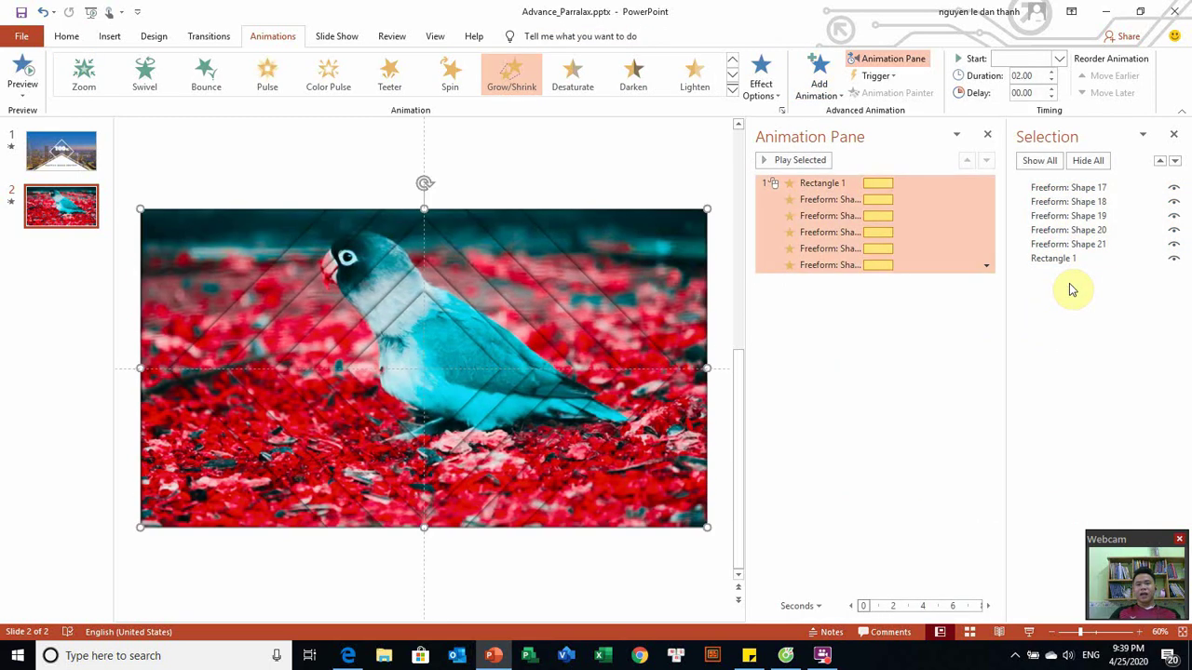
left_click(986, 183)
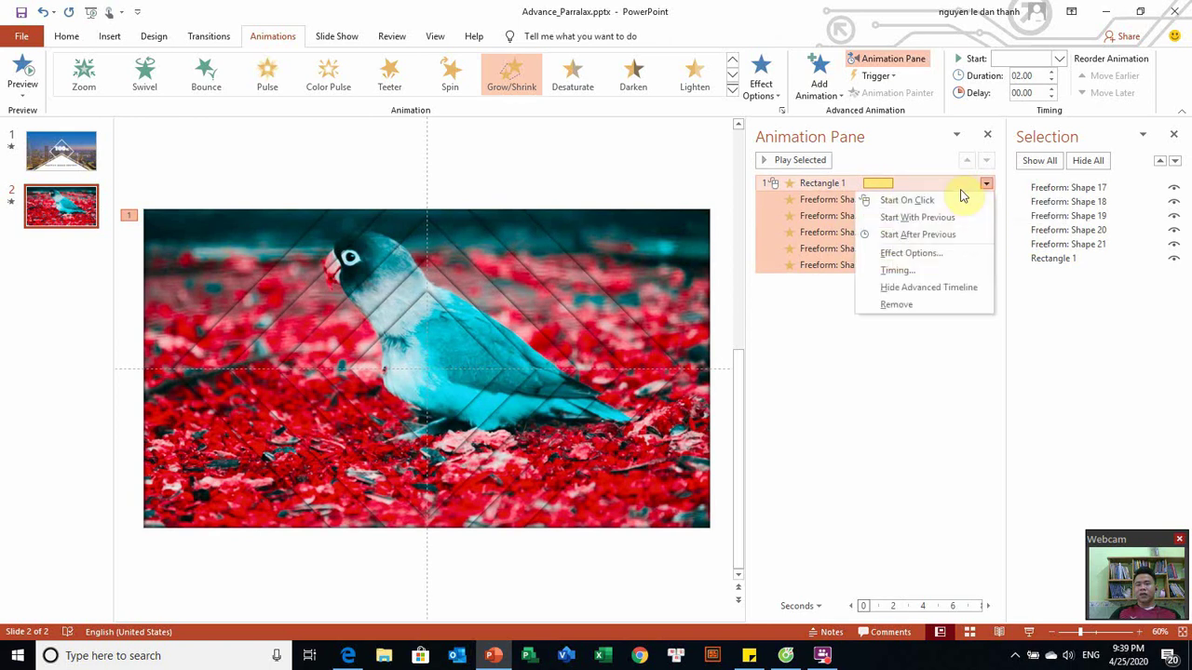
Step: Set the Grow/Shrink effect to a smooth start, Auto-reverse, and a custom 170% size
left_click(950, 254)
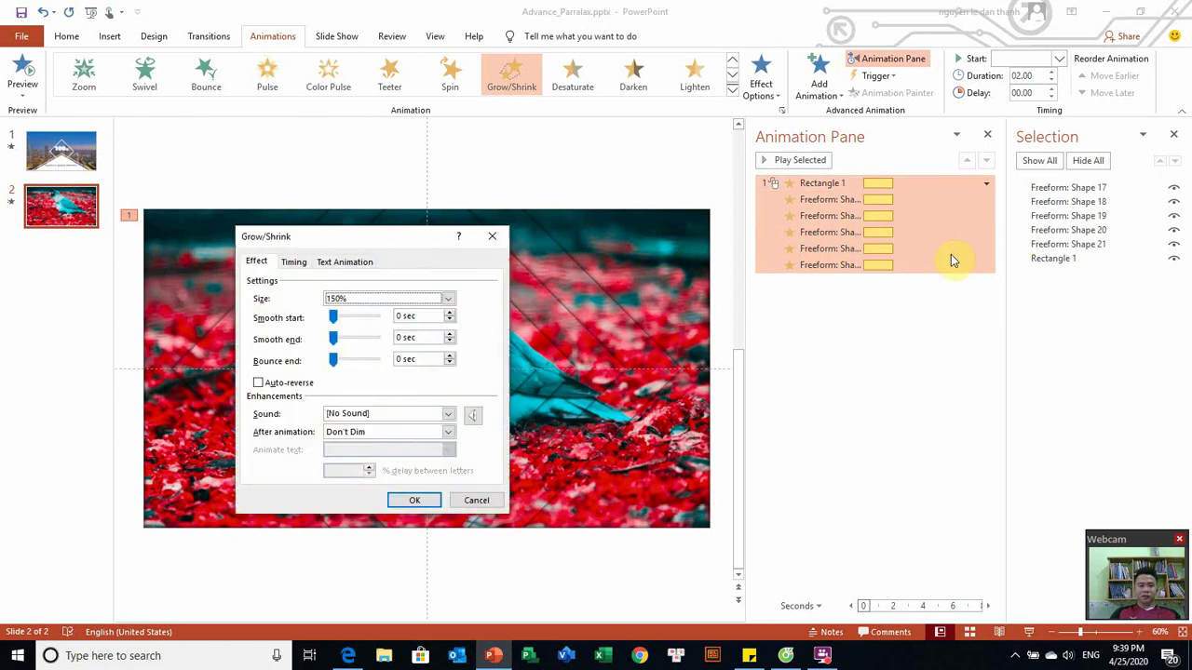
left_click_drag(333, 317, 352, 340)
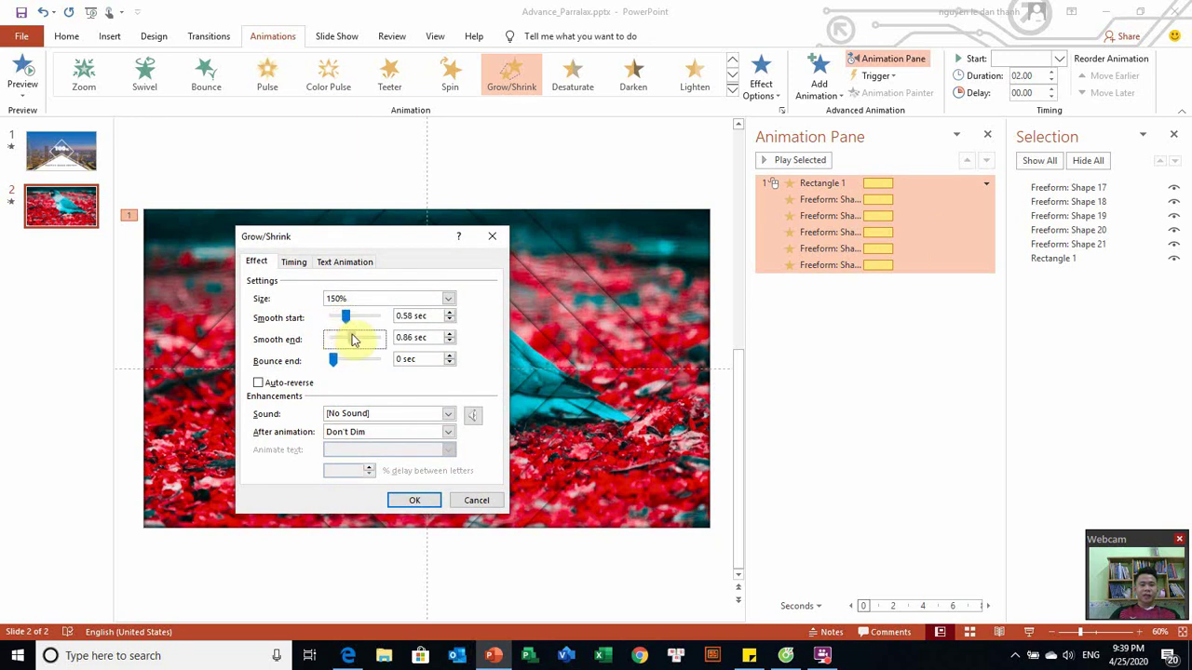
left_click(257, 384)
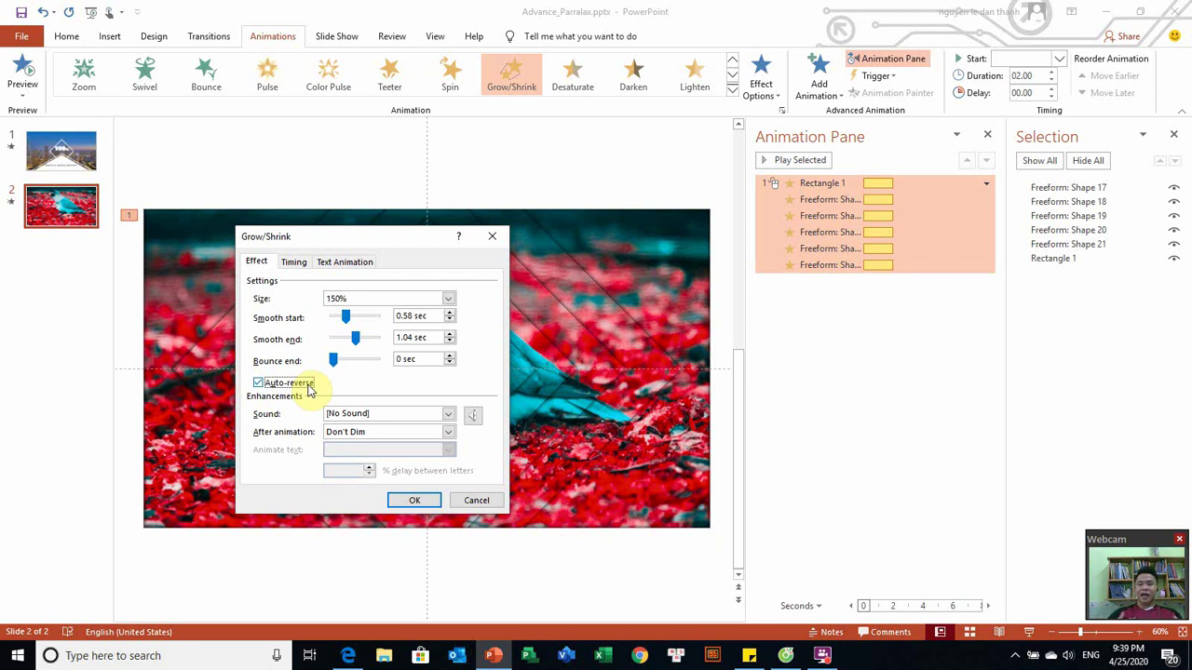
left_click(446, 299)
left_click(398, 383)
type("170")
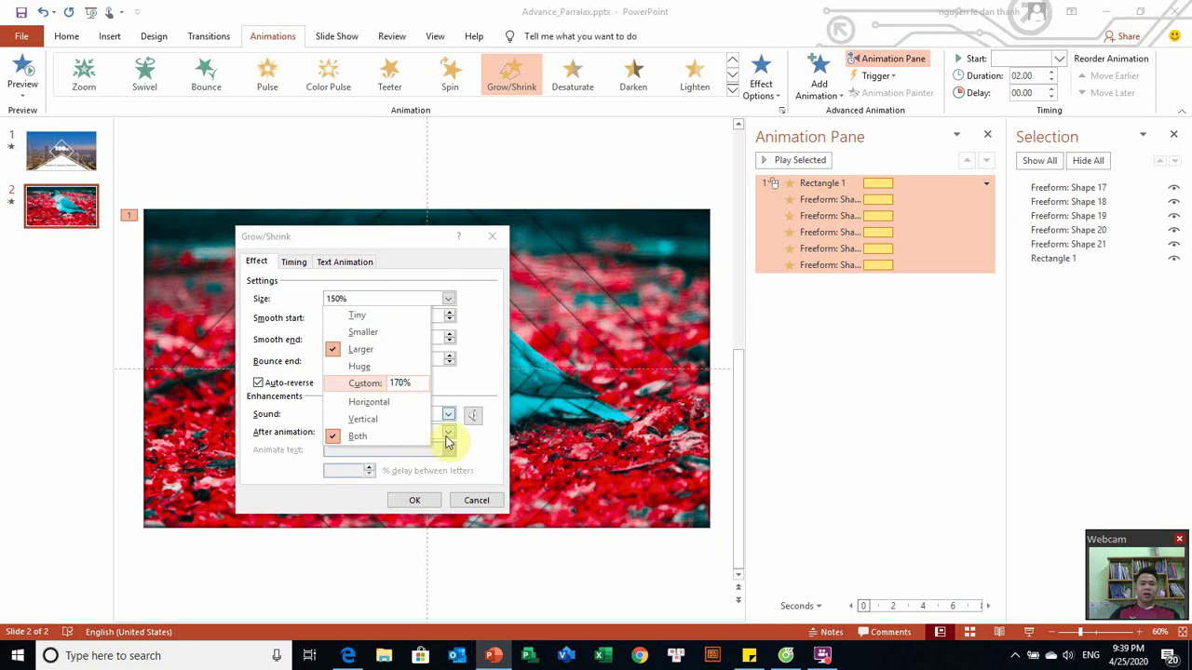
left_click(418, 503)
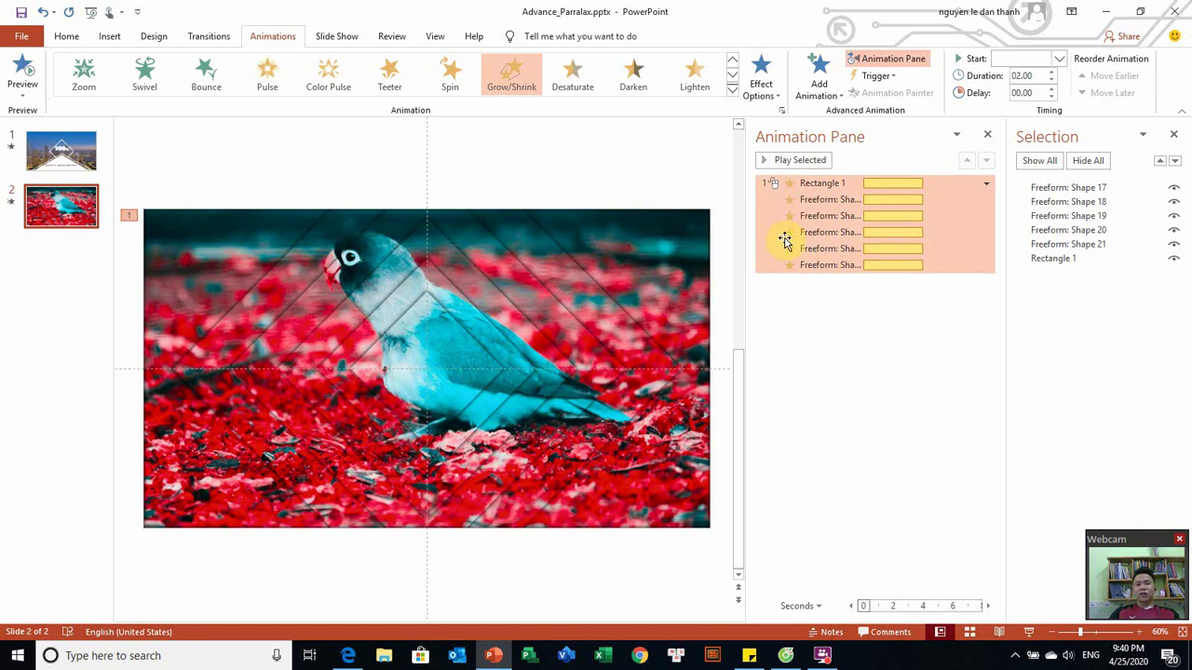
Step: Stagger the five Freeform animations' delays up to 1.25 seconds, then preview from Rectangle 1
left_click(856, 202)
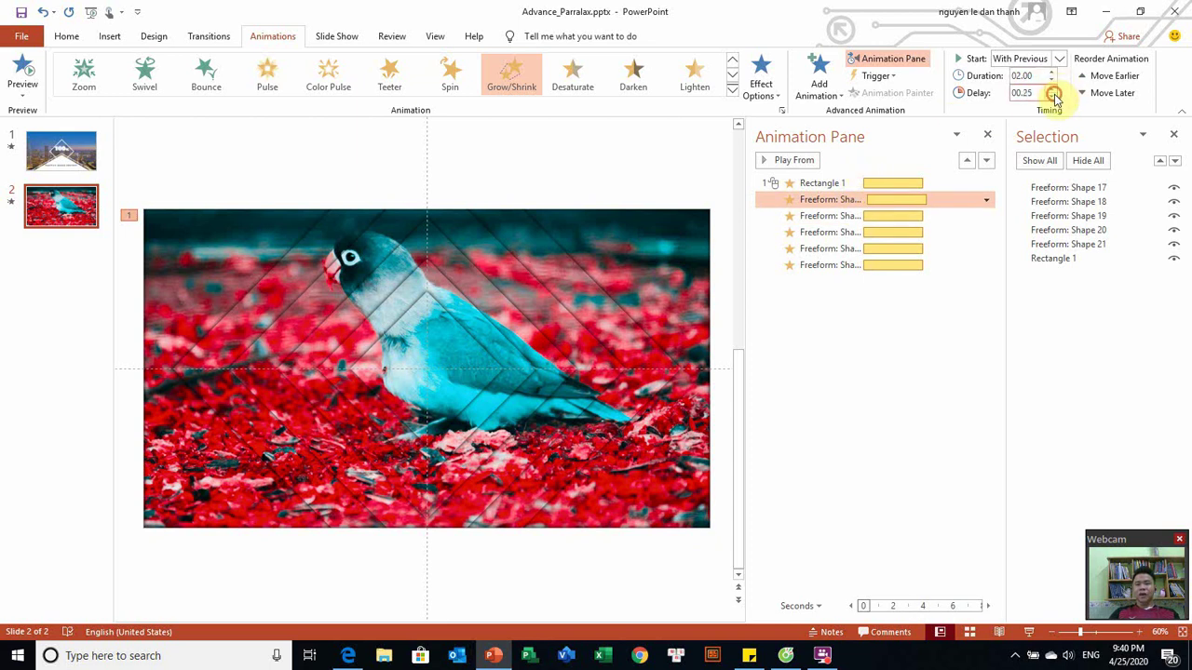
left_click(859, 215)
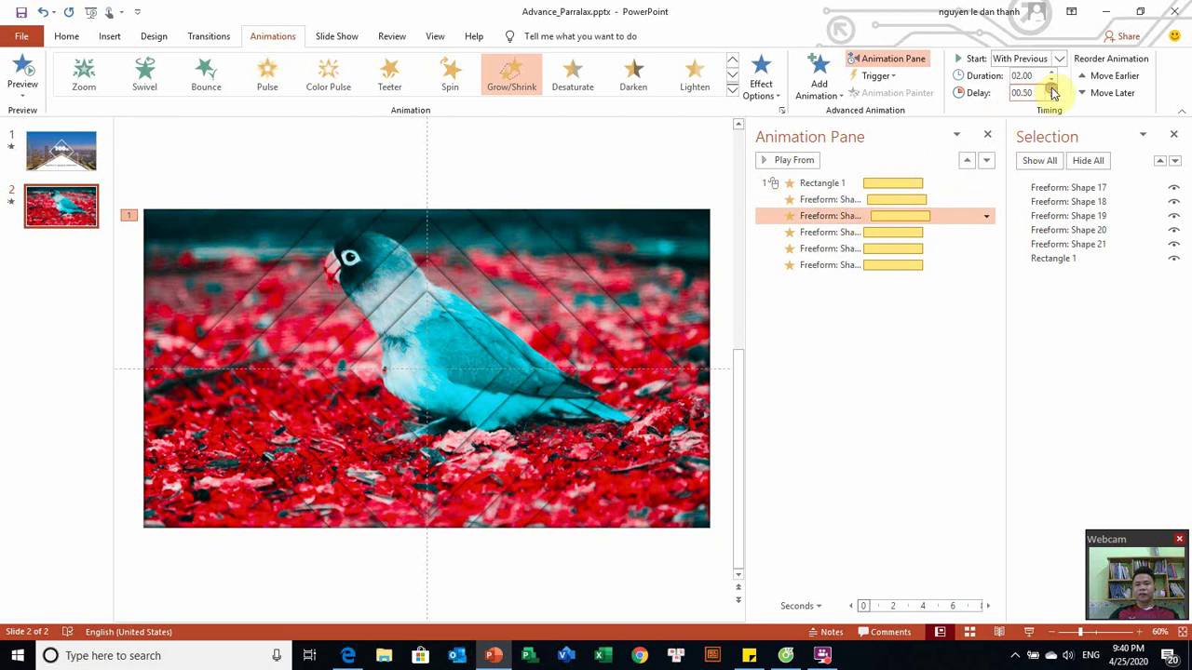
left_click(855, 232)
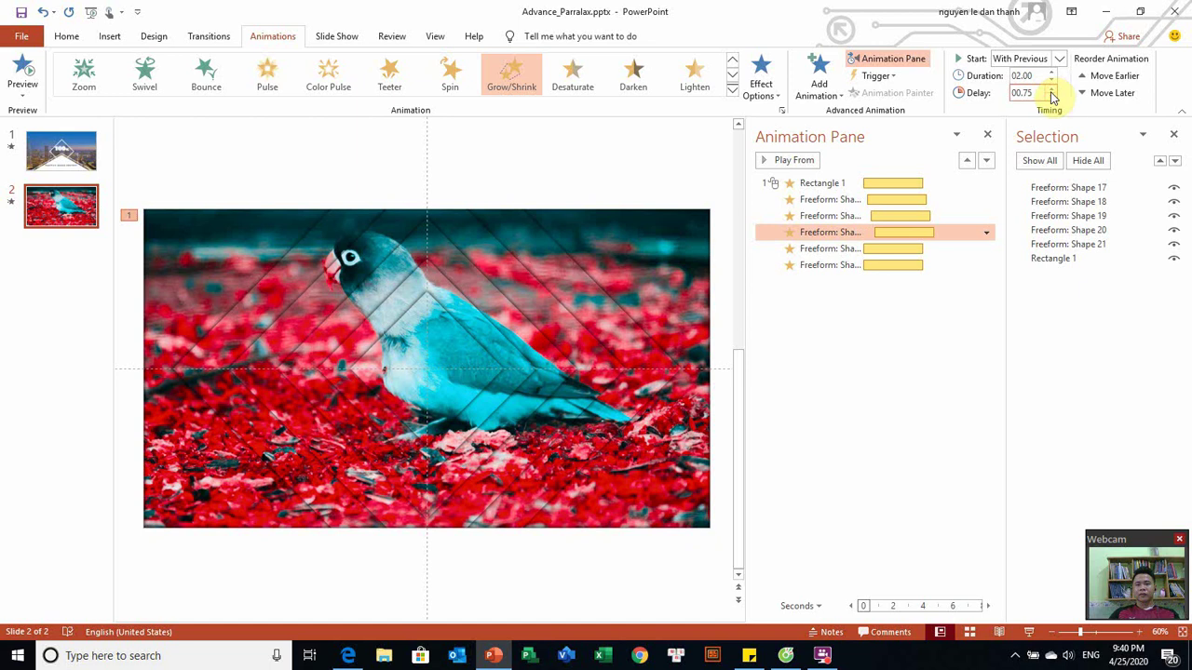
left_click(855, 248)
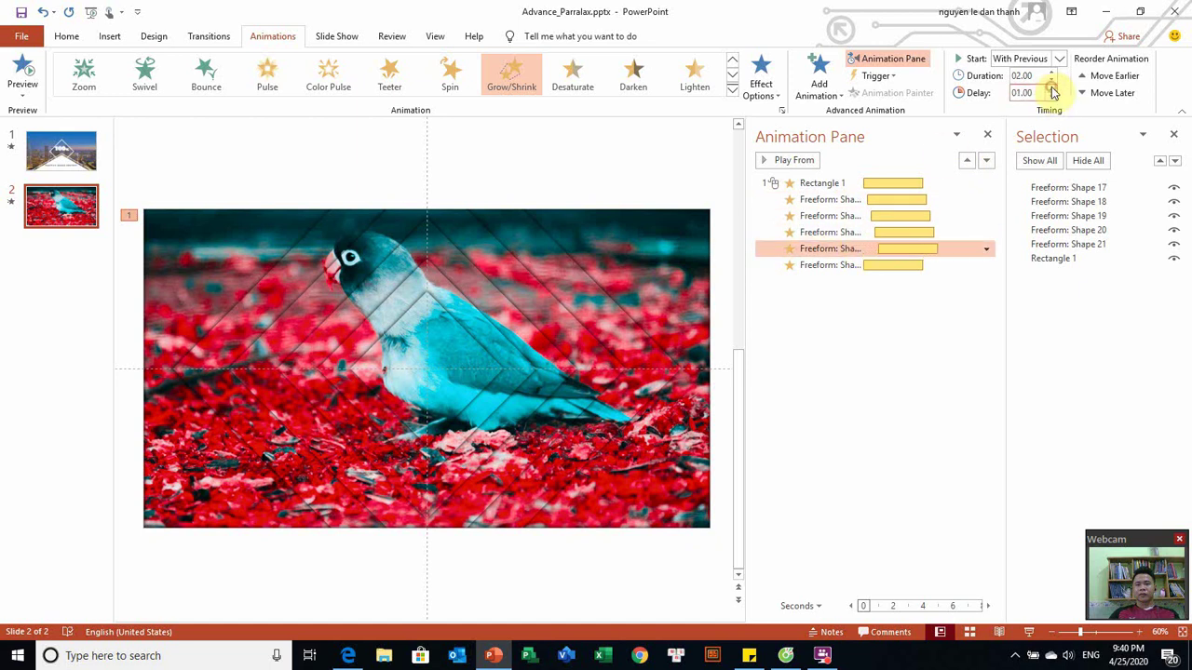
left_click(851, 264)
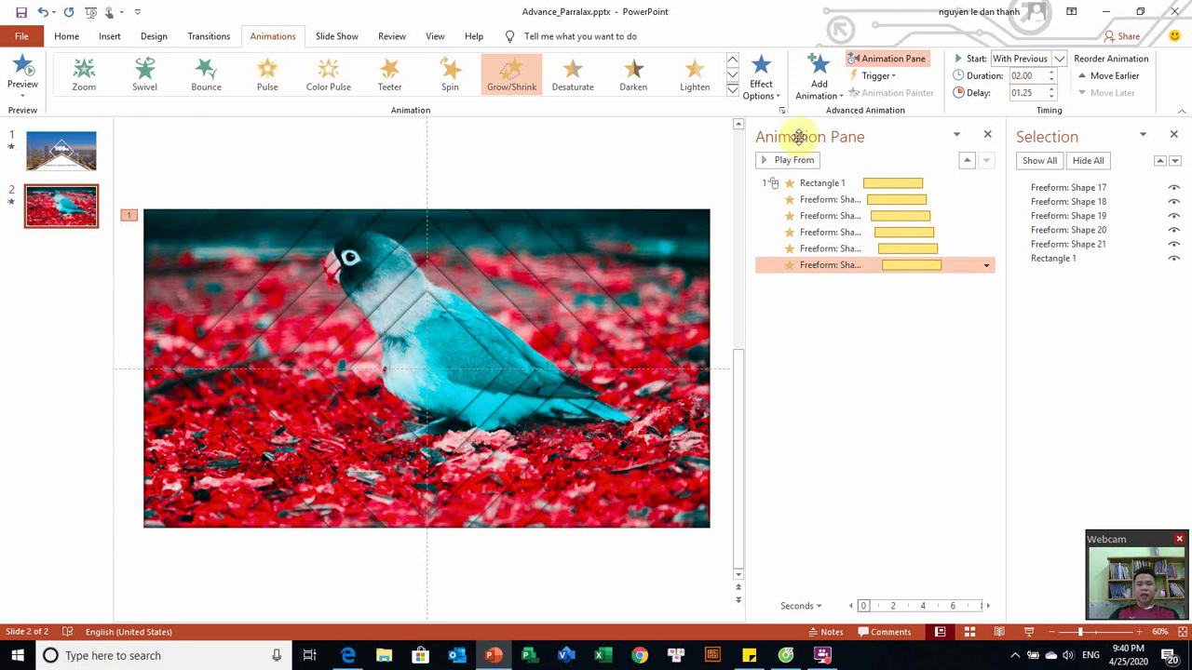
left_click(791, 183)
left_click(795, 161)
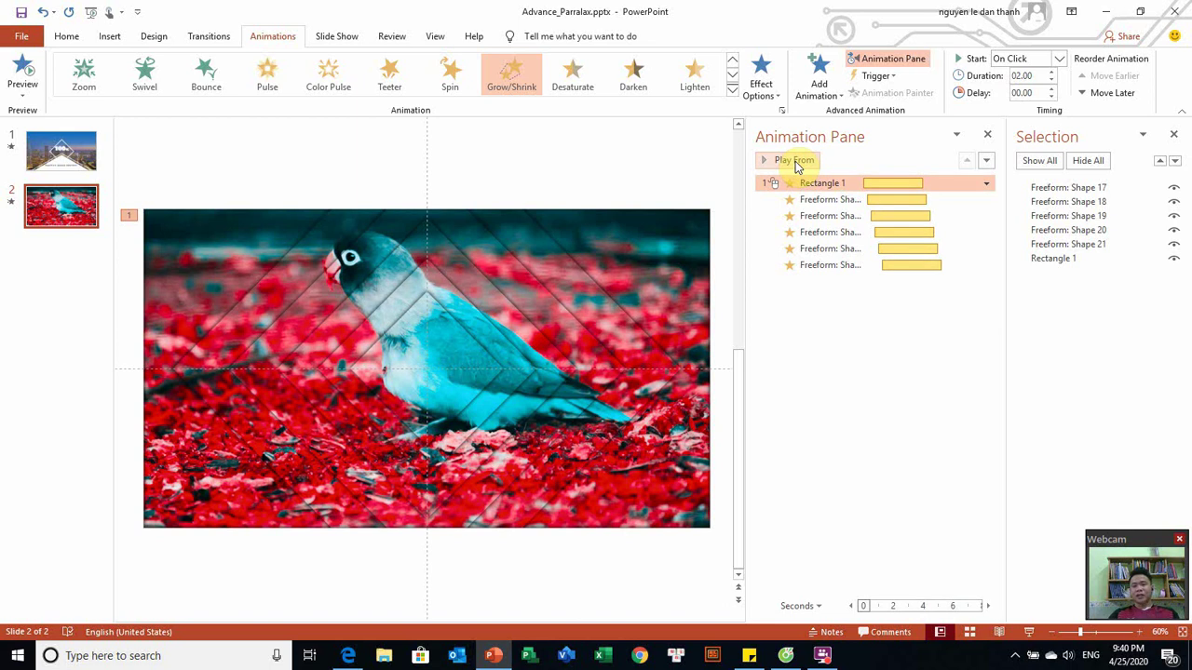
Step: Set all six Grow/Shrink animations to repeat Until End of Slide
left_click_drag(885, 182, 973, 261)
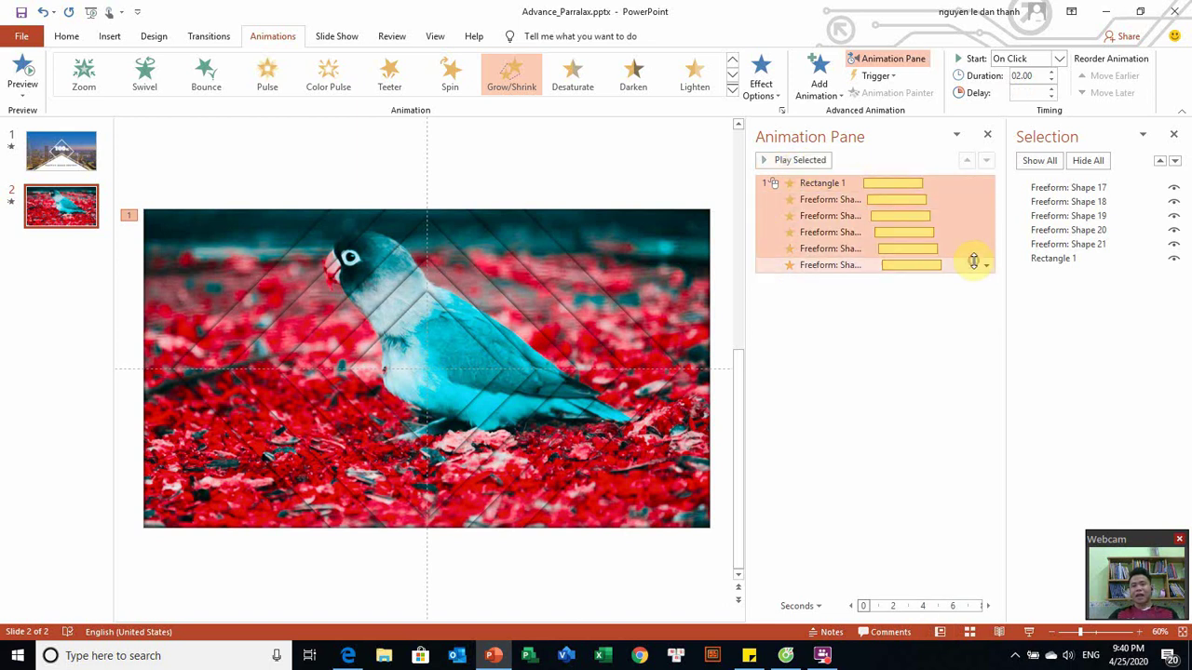
left_click(983, 183)
left_click(947, 270)
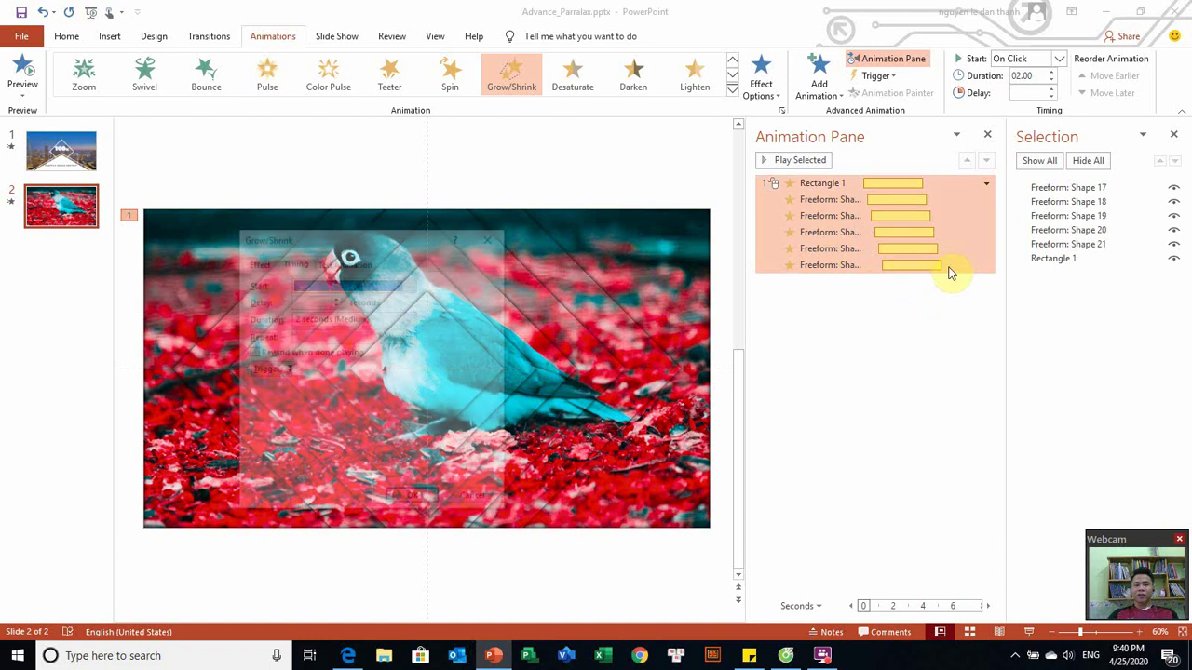
left_click(410, 337)
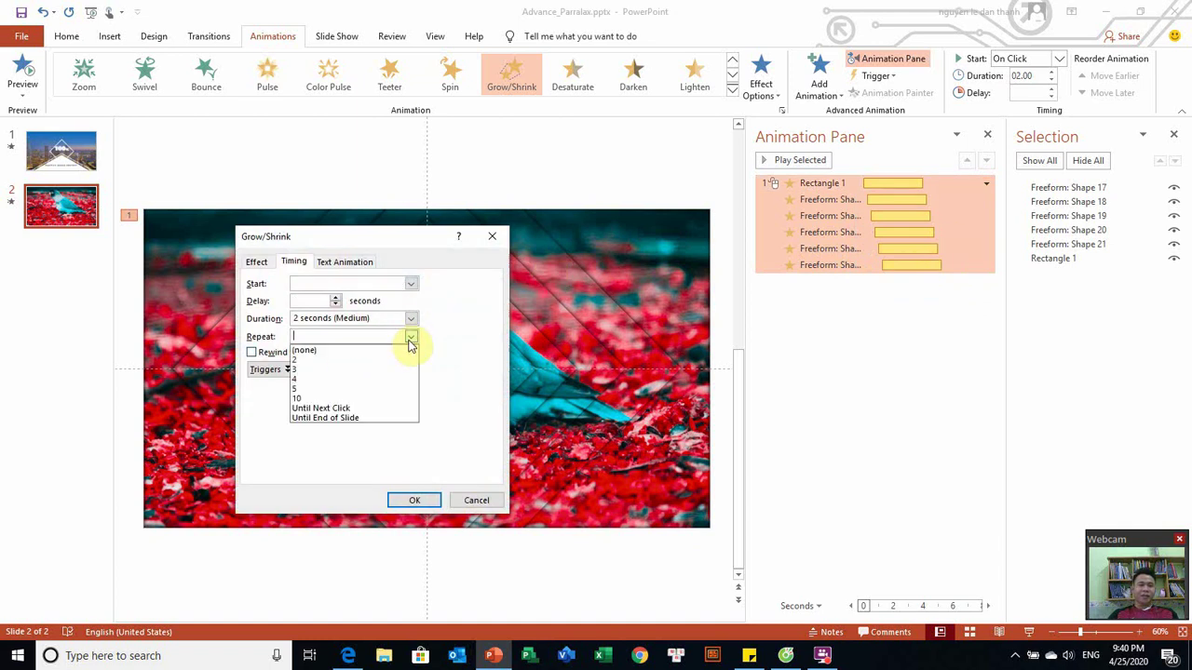
left_click(369, 418)
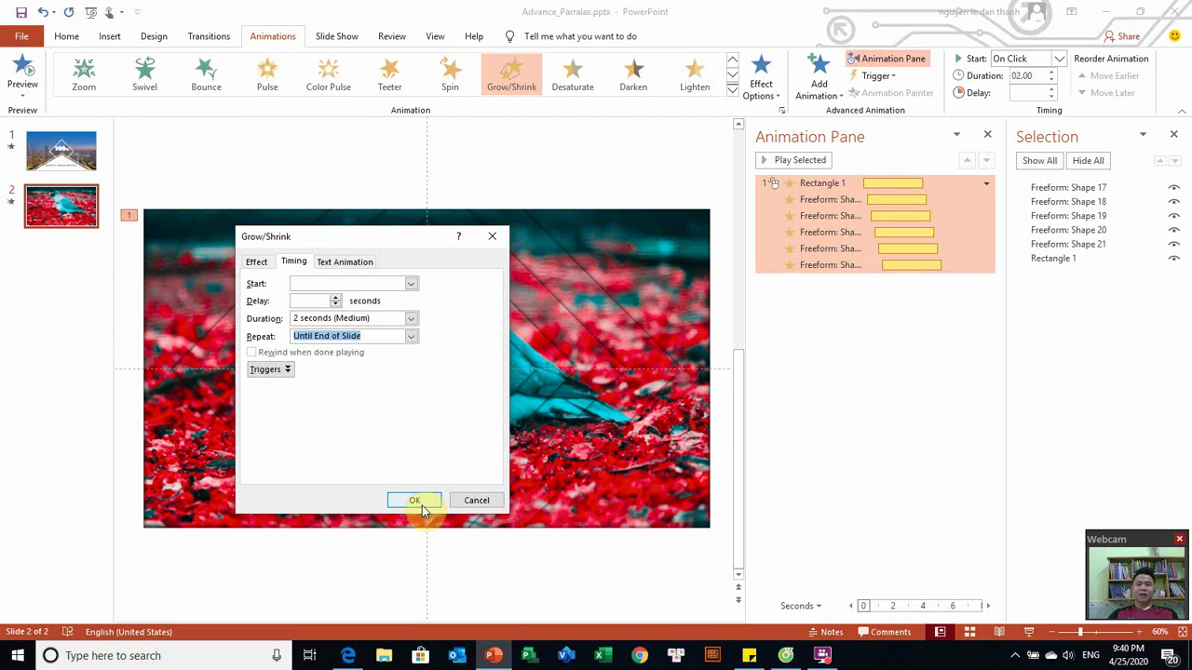
left_click(422, 504)
type("04")
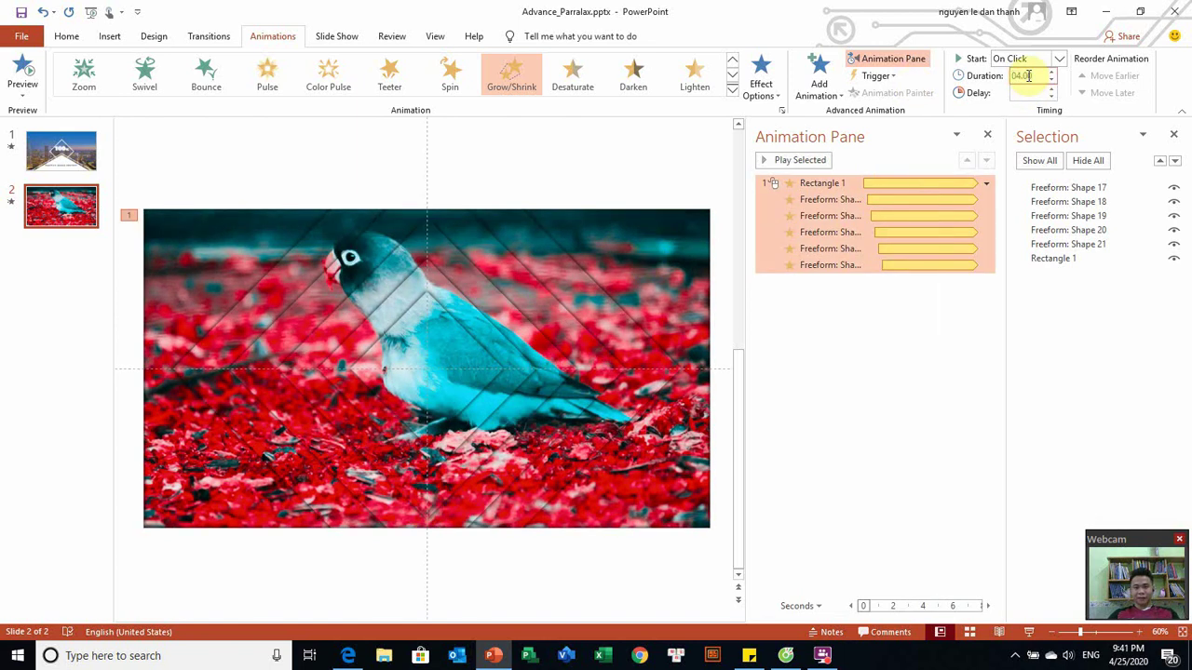
Step: Preview the 4-second staggered zoom animations, then deselect them
left_click(827, 160)
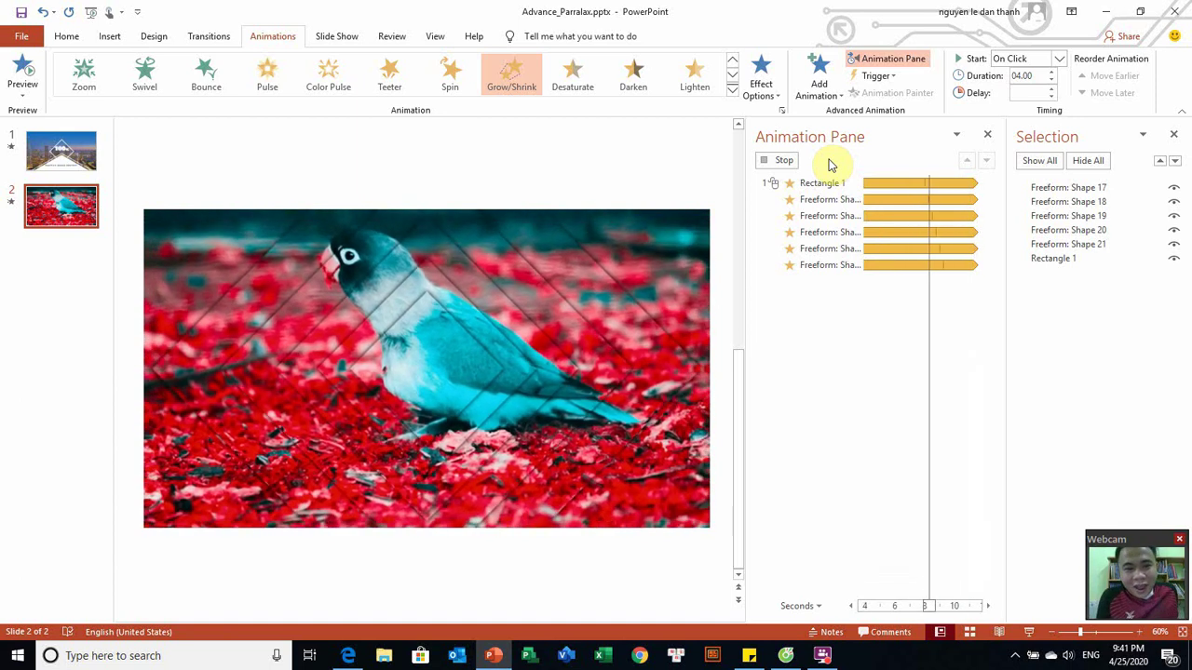
left_click(828, 162)
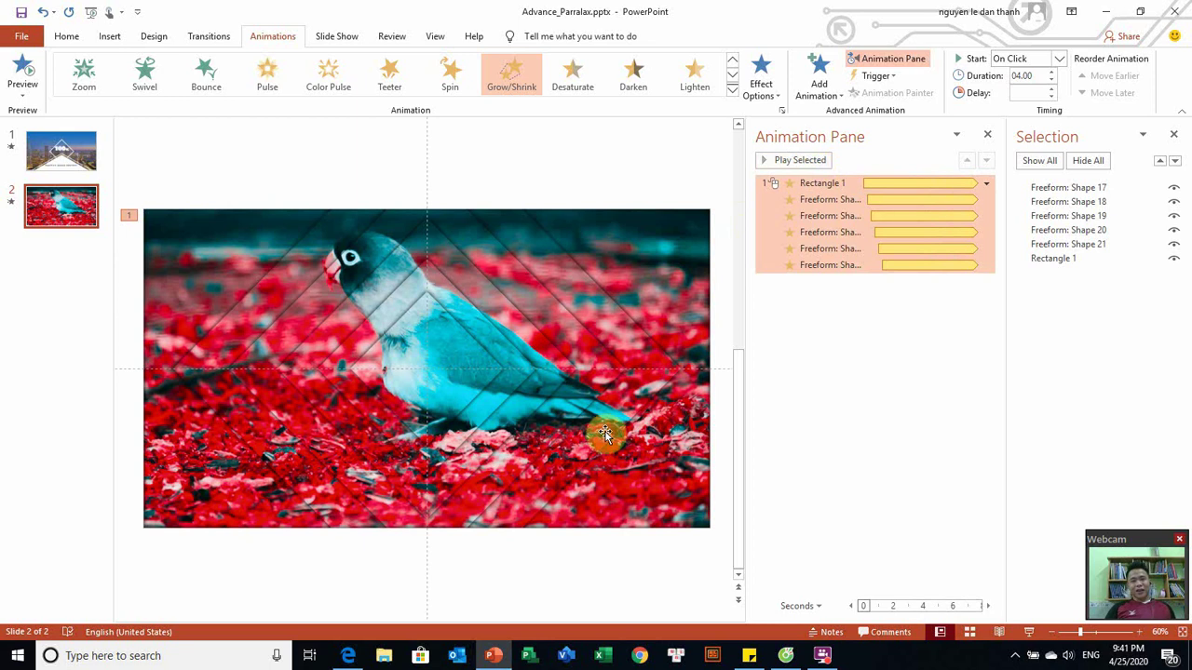
left_click(670, 586)
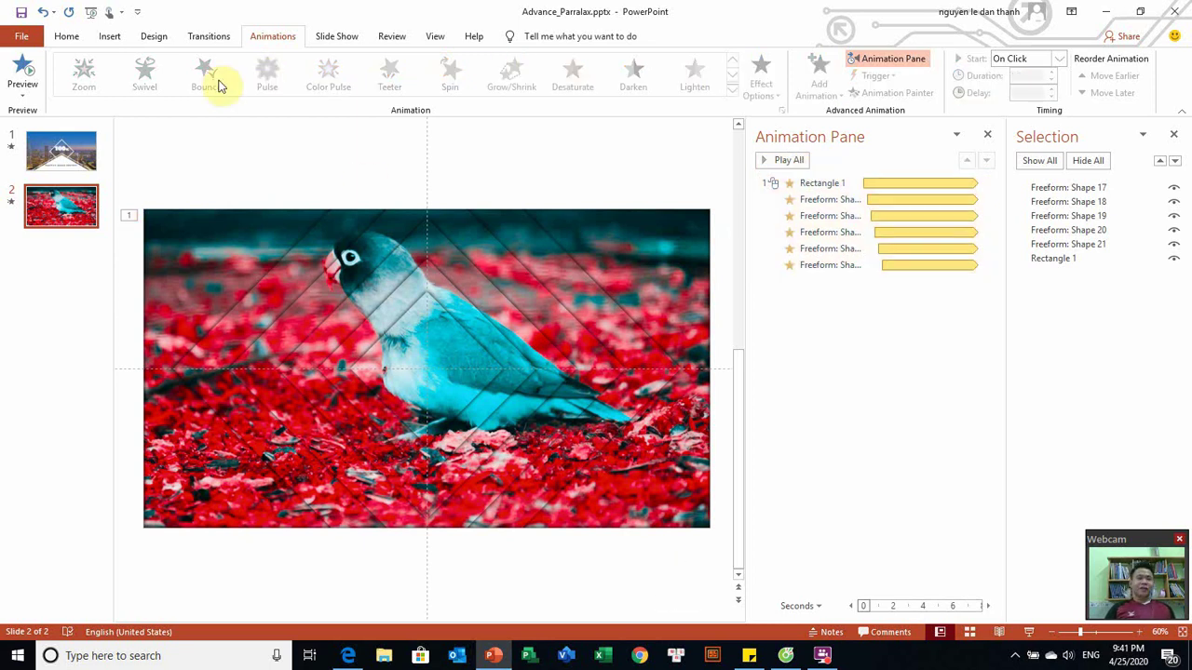
Step: Draw a 13.33" by 7.5" rectangle over the whole parrot picture with No Outline
left_click(107, 39)
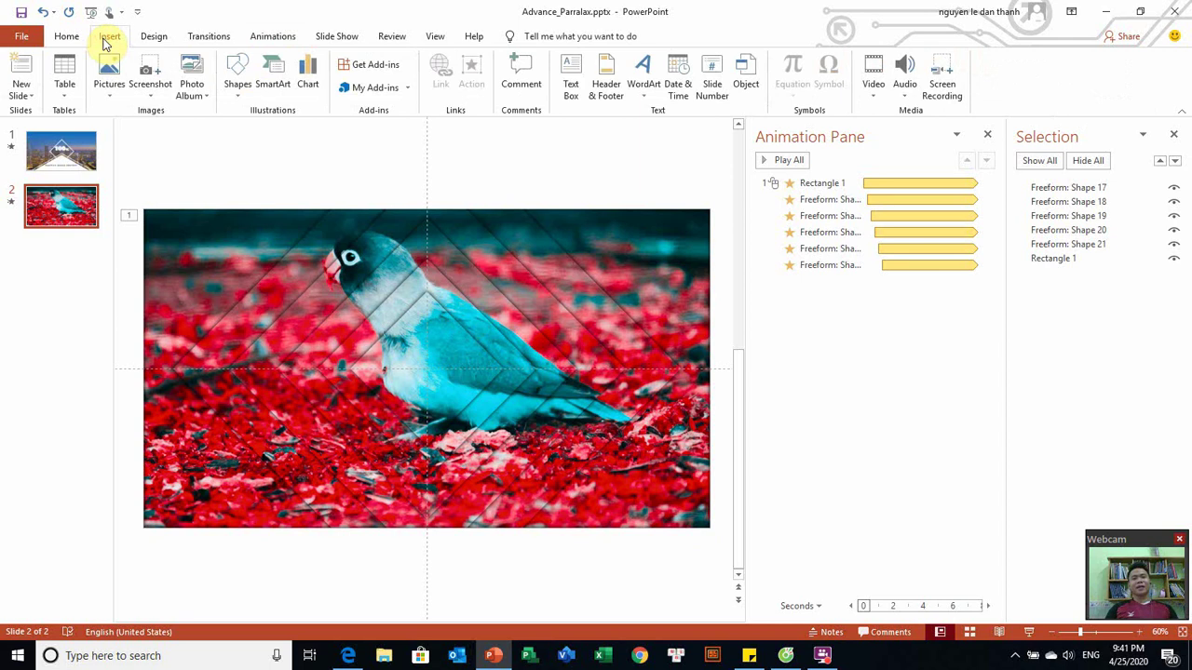
left_click(233, 100)
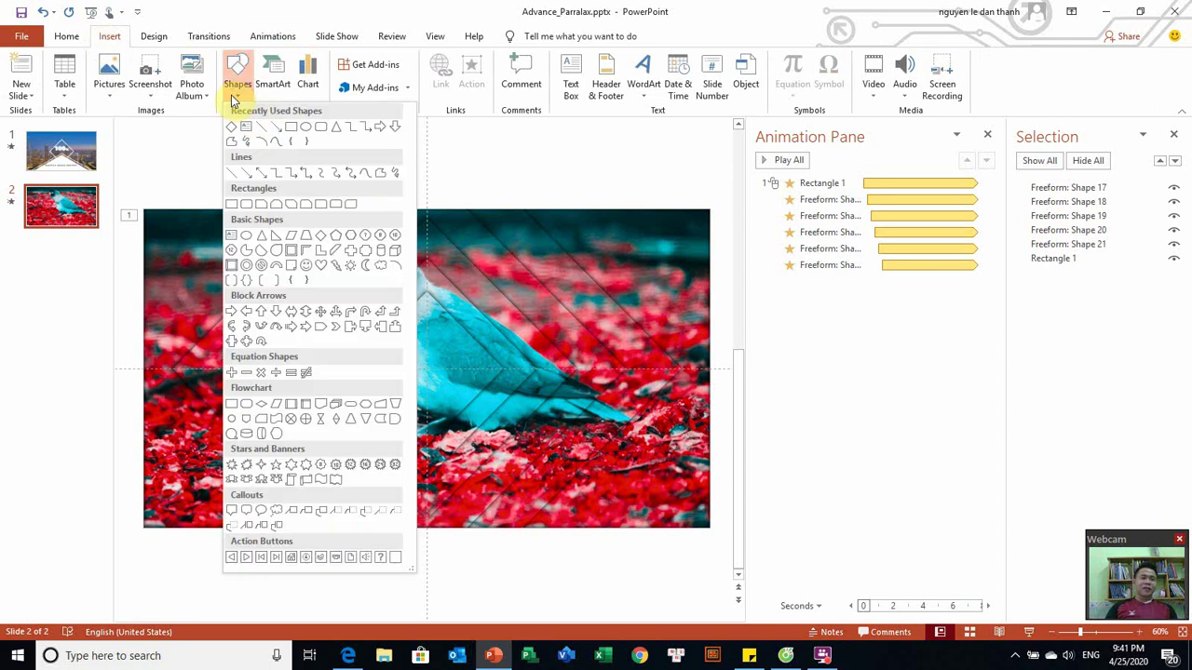
left_click(292, 132)
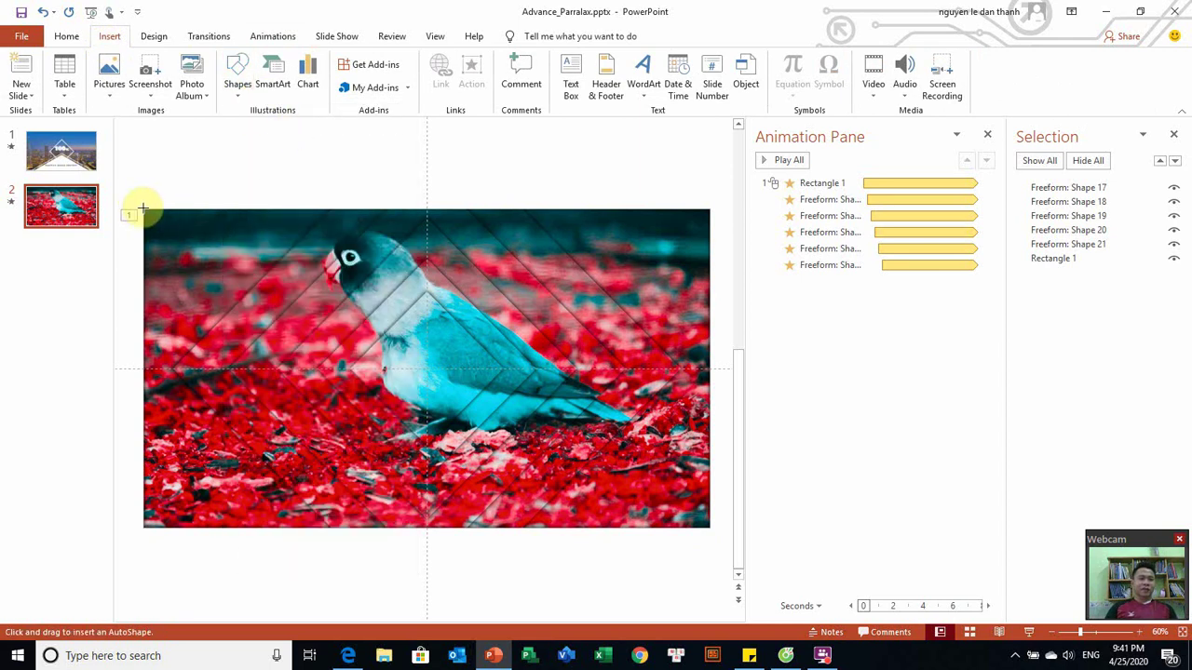
left_click_drag(143, 207, 709, 529)
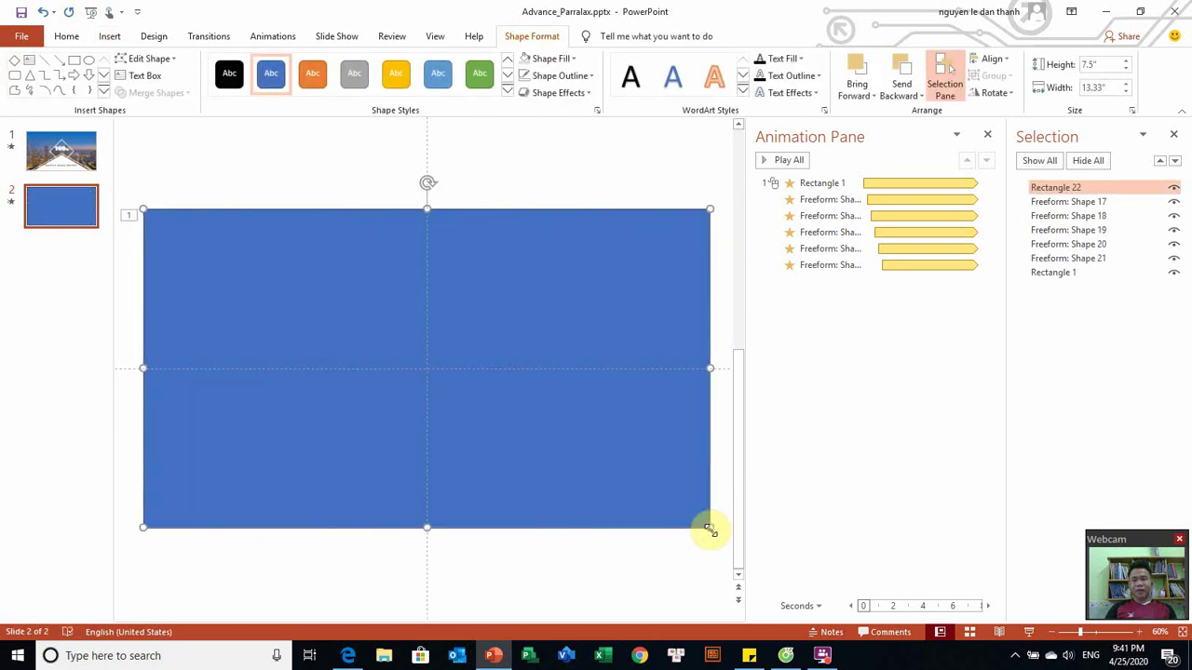
left_click(550, 77)
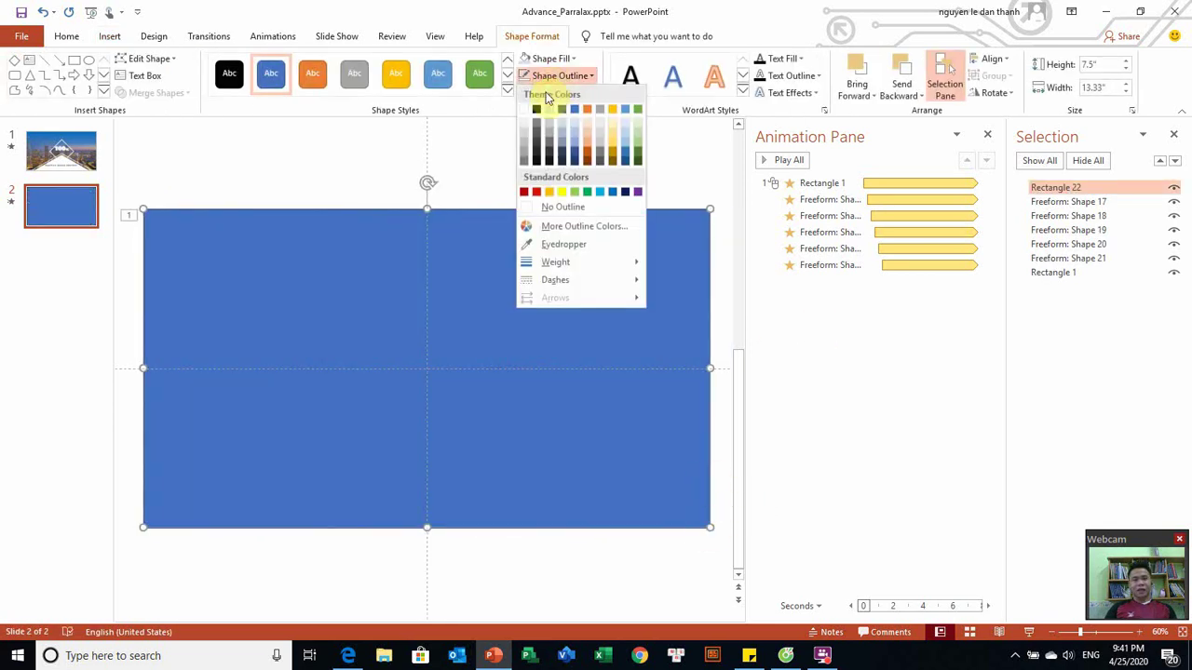
left_click(547, 216)
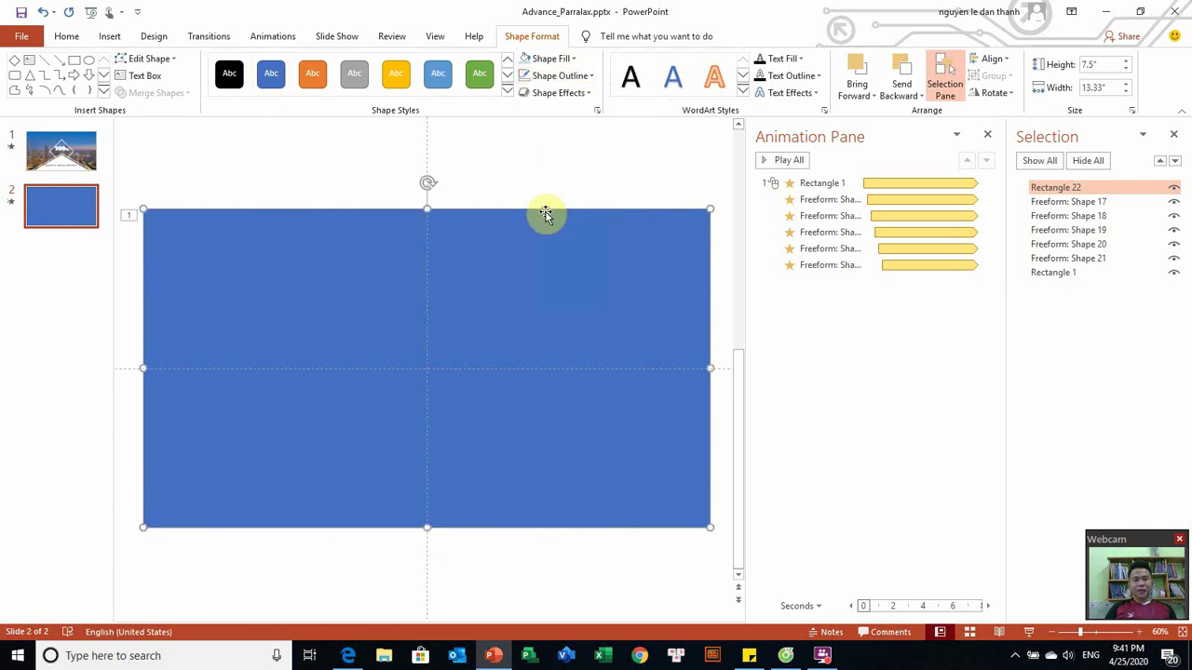
left_click(557, 58)
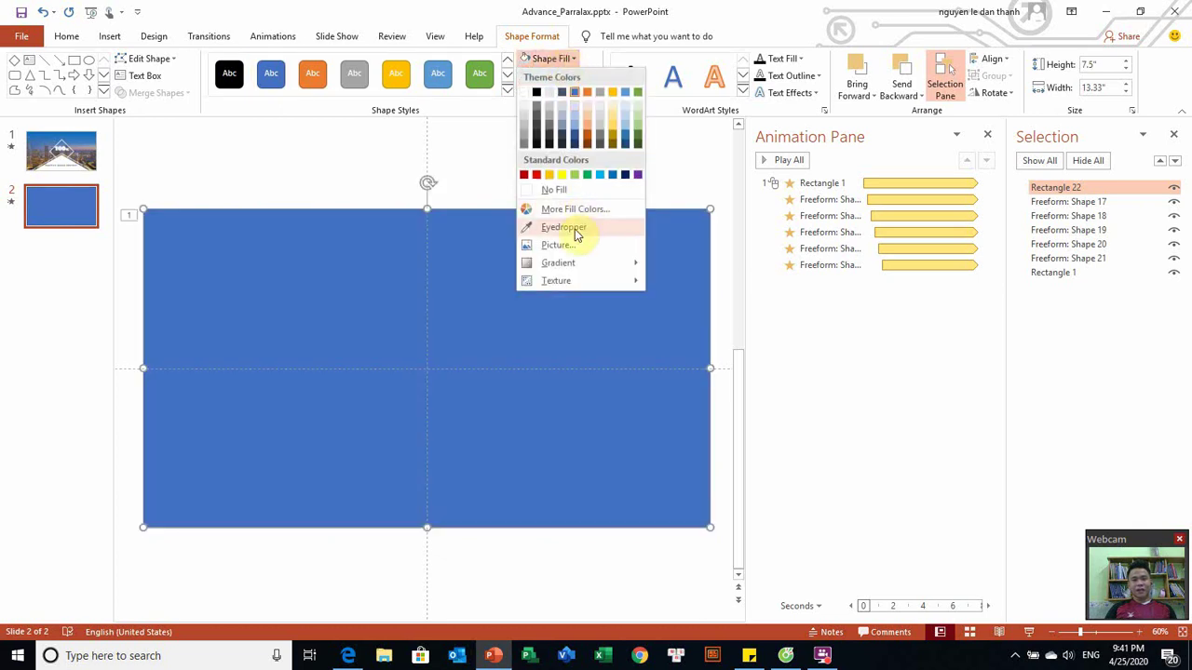
mouse_move(559, 264)
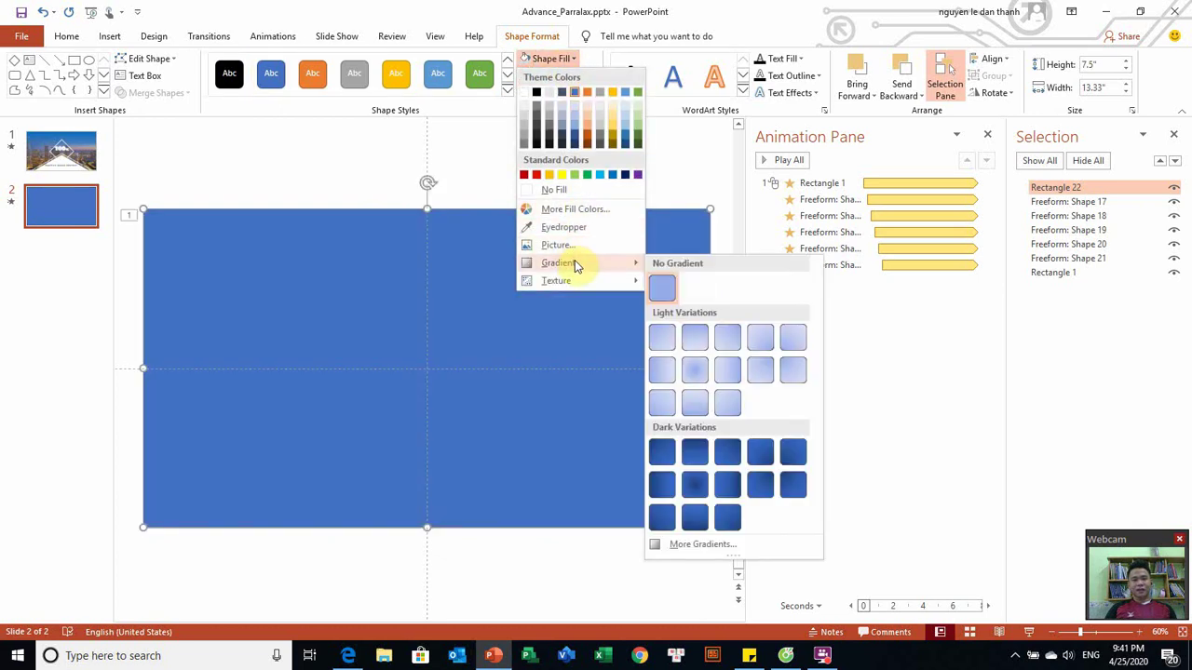
left_click(403, 285)
right_click(403, 286)
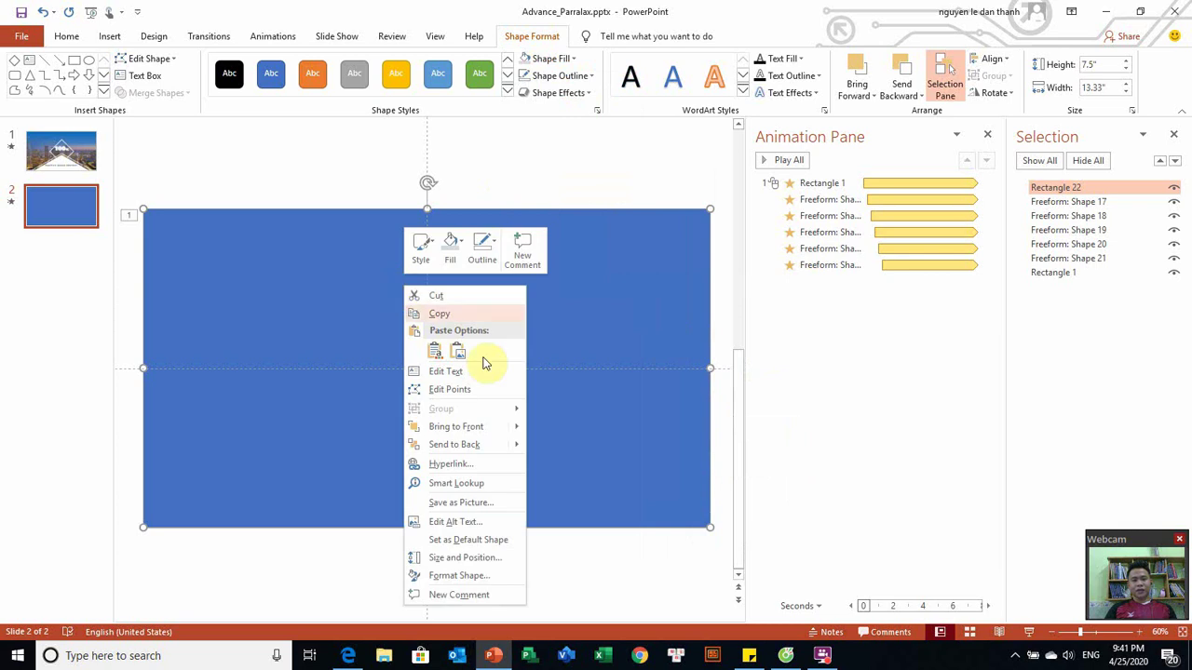
Step: Give the rectangle a gradient fill whose second stop is red sampled from the photo, 83% transparent and 21% brighter
left_click(460, 576)
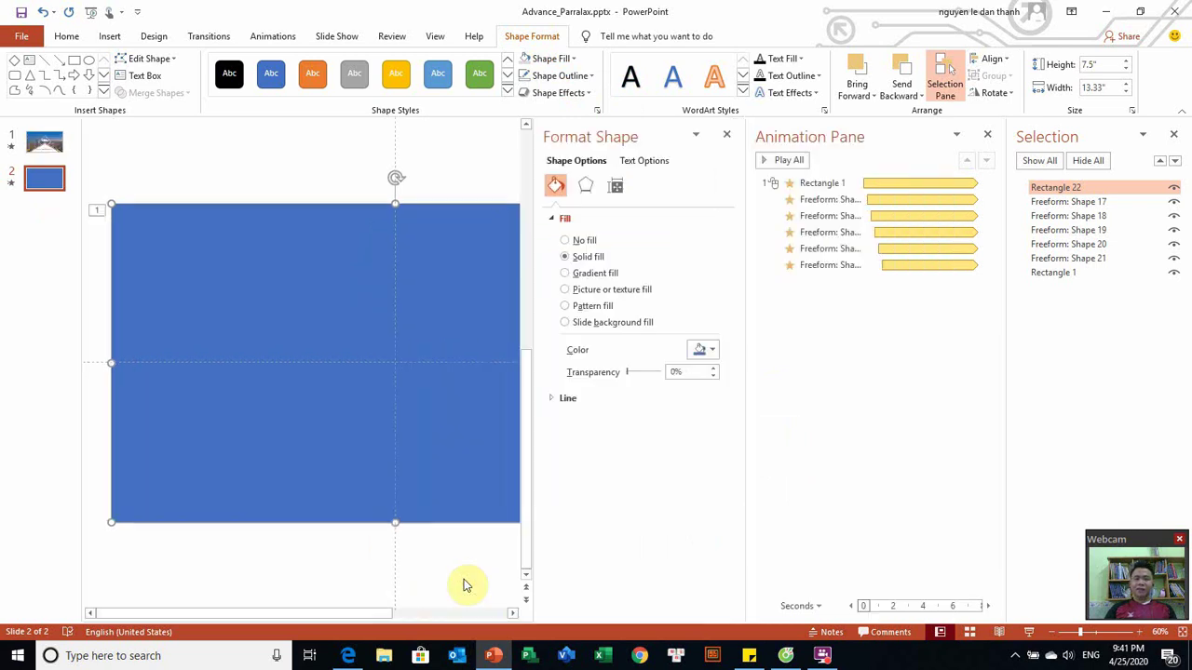
left_click(567, 276)
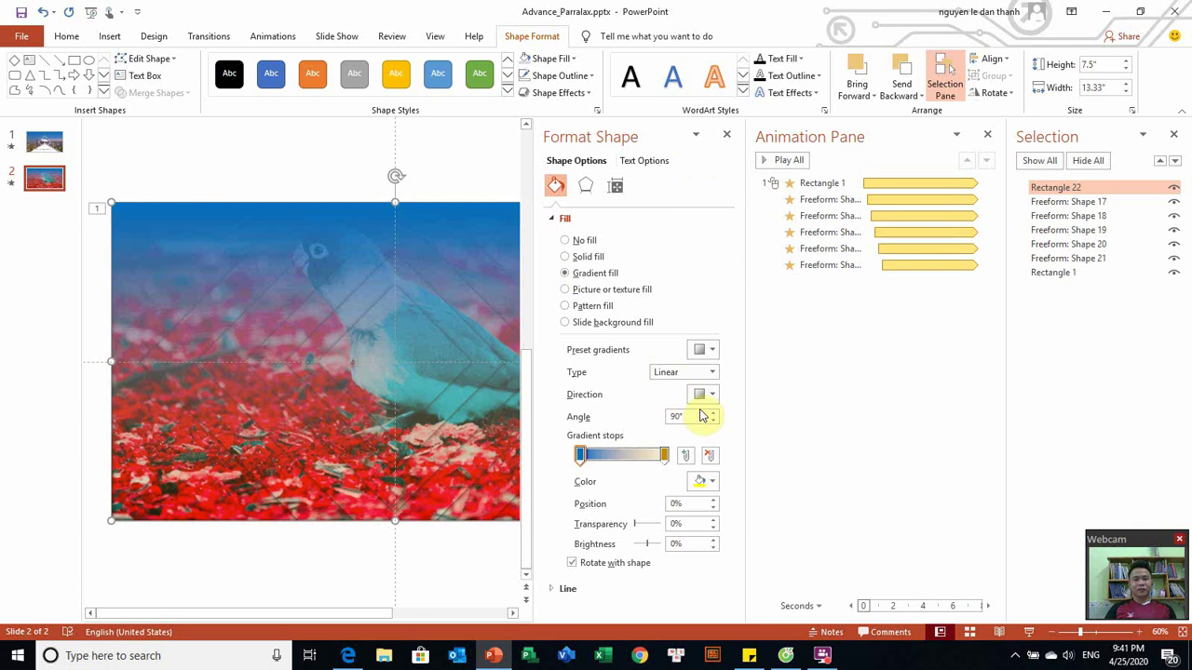
left_click(665, 455)
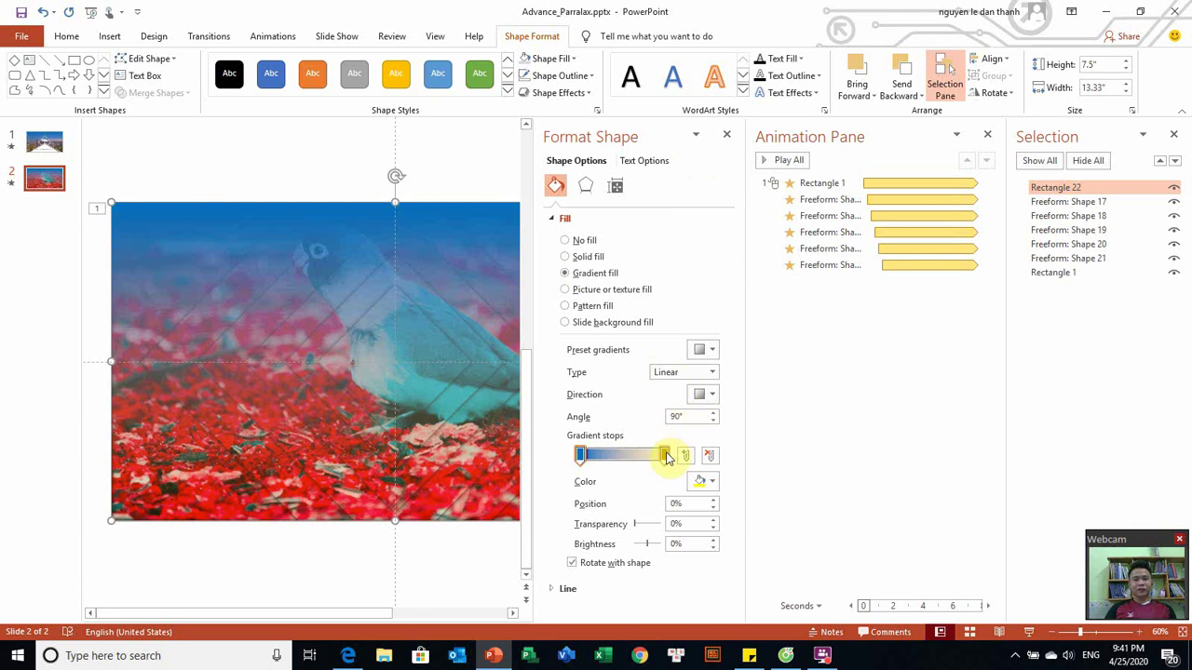
left_click(707, 481)
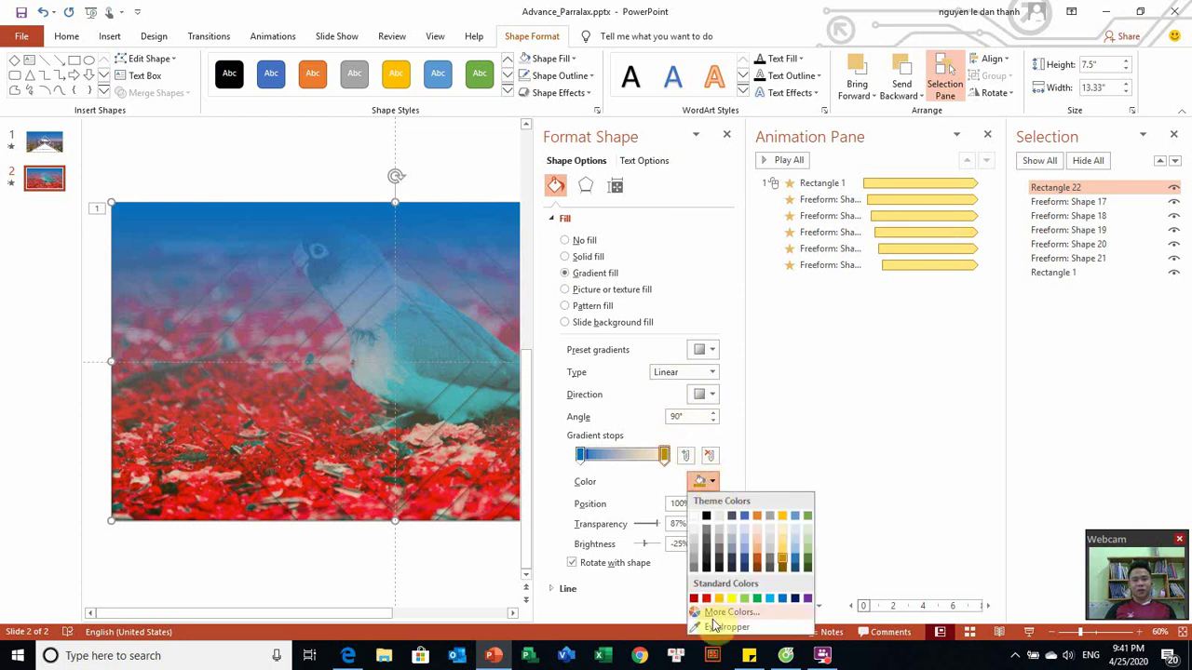
left_click(715, 626)
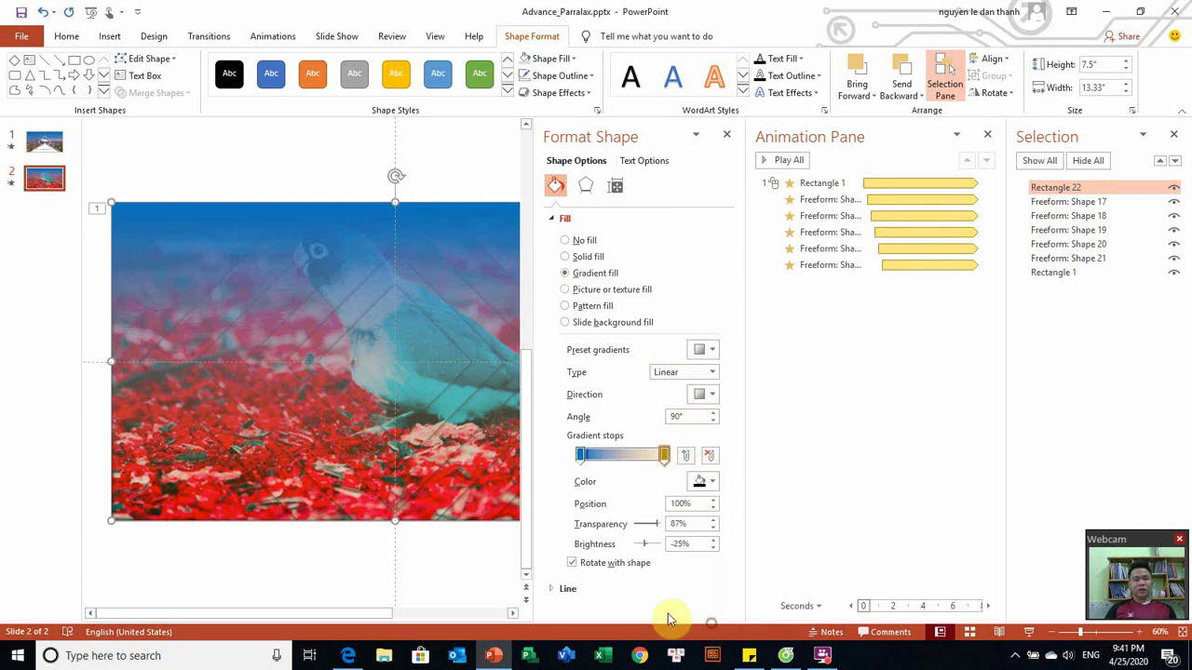
left_click(211, 486)
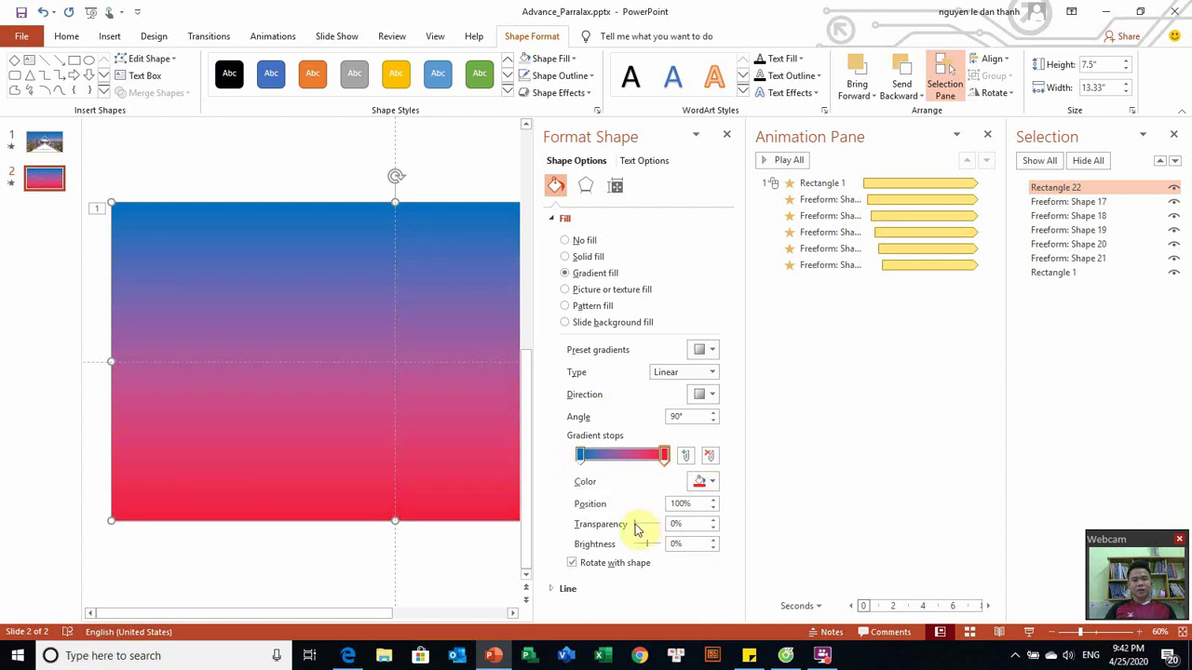
left_click_drag(635, 527, 653, 532)
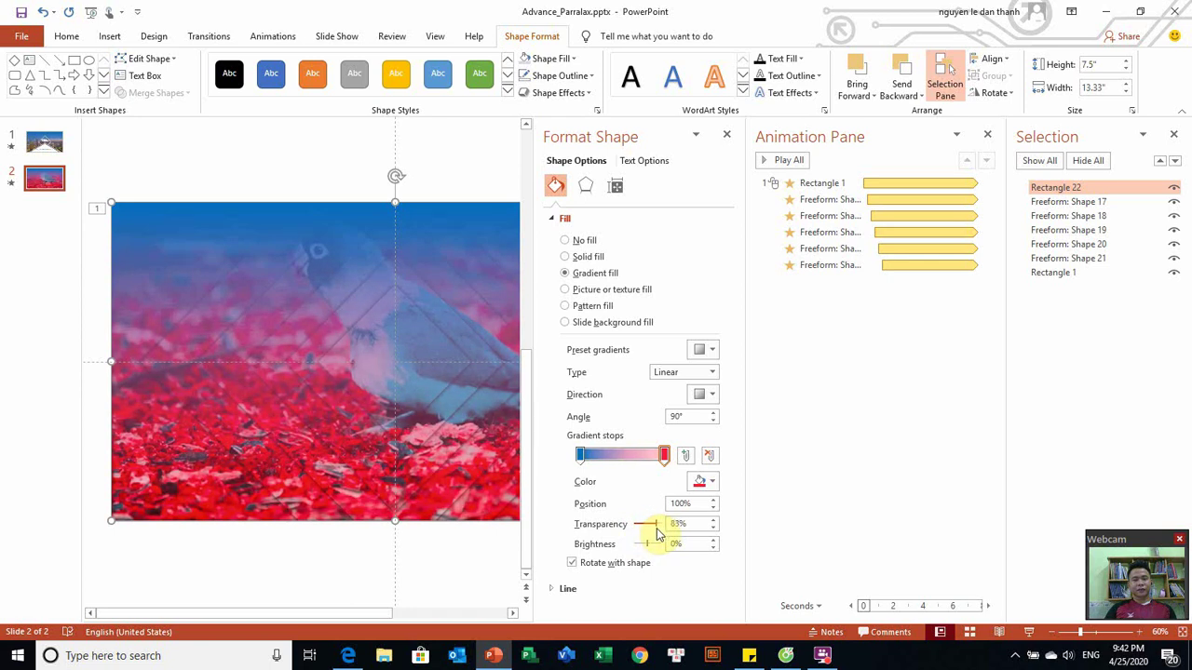
left_click_drag(652, 547, 653, 549)
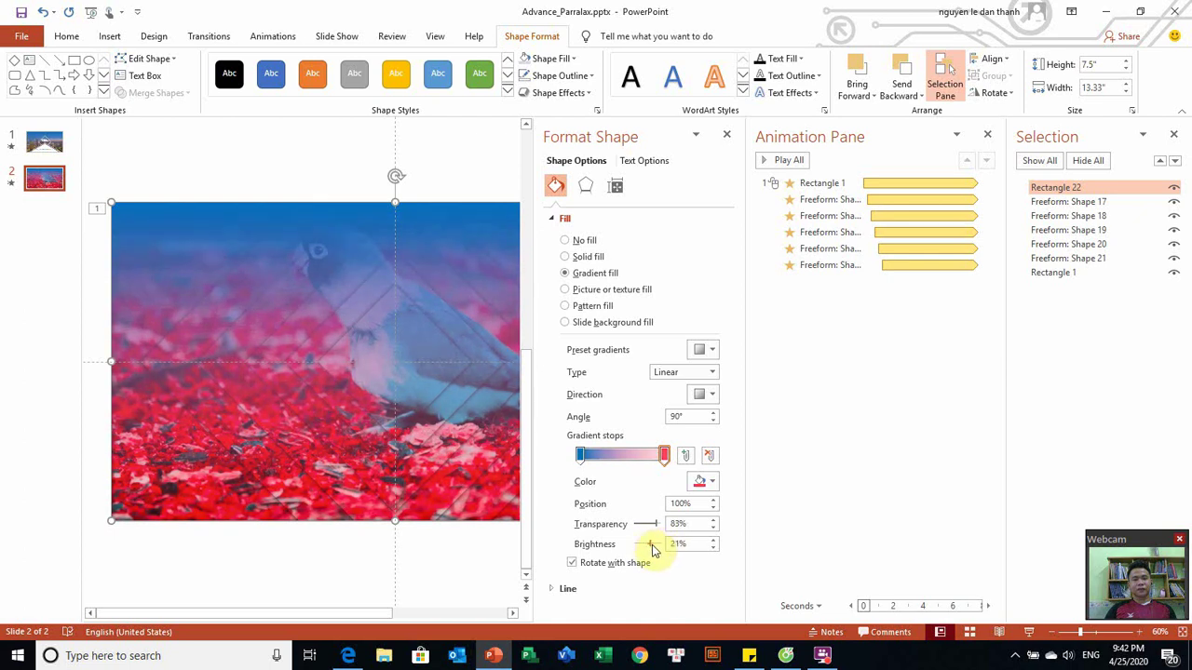
Step: Recolour the first gradient stop light blue
left_click(984, 138)
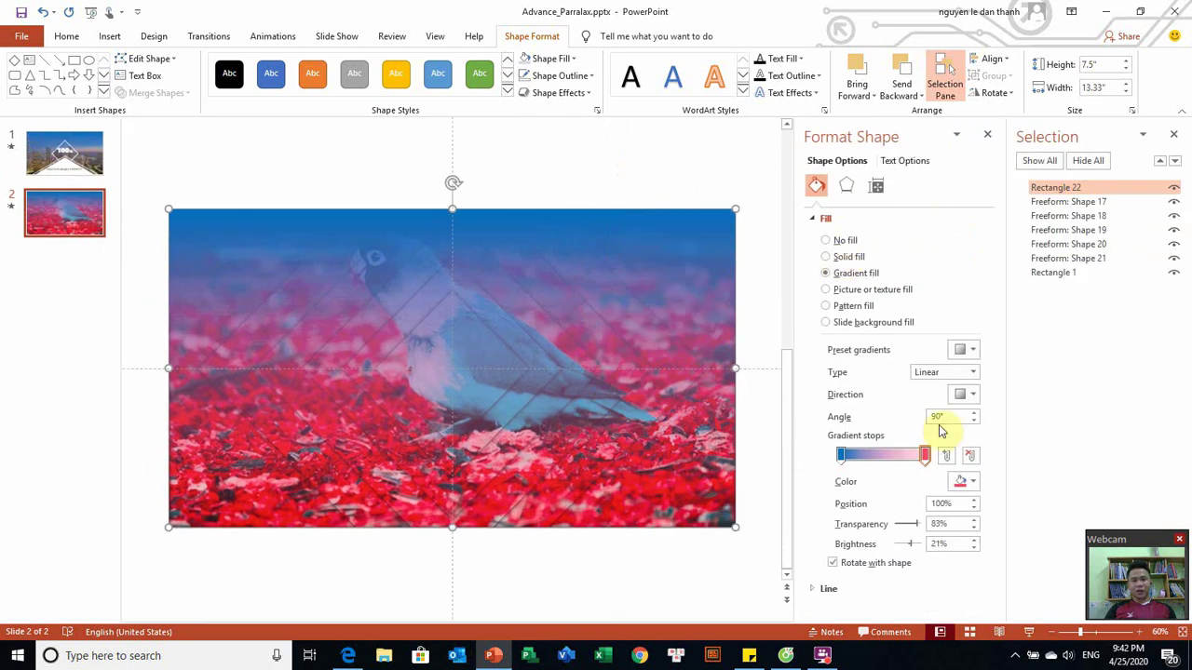
left_click(841, 454)
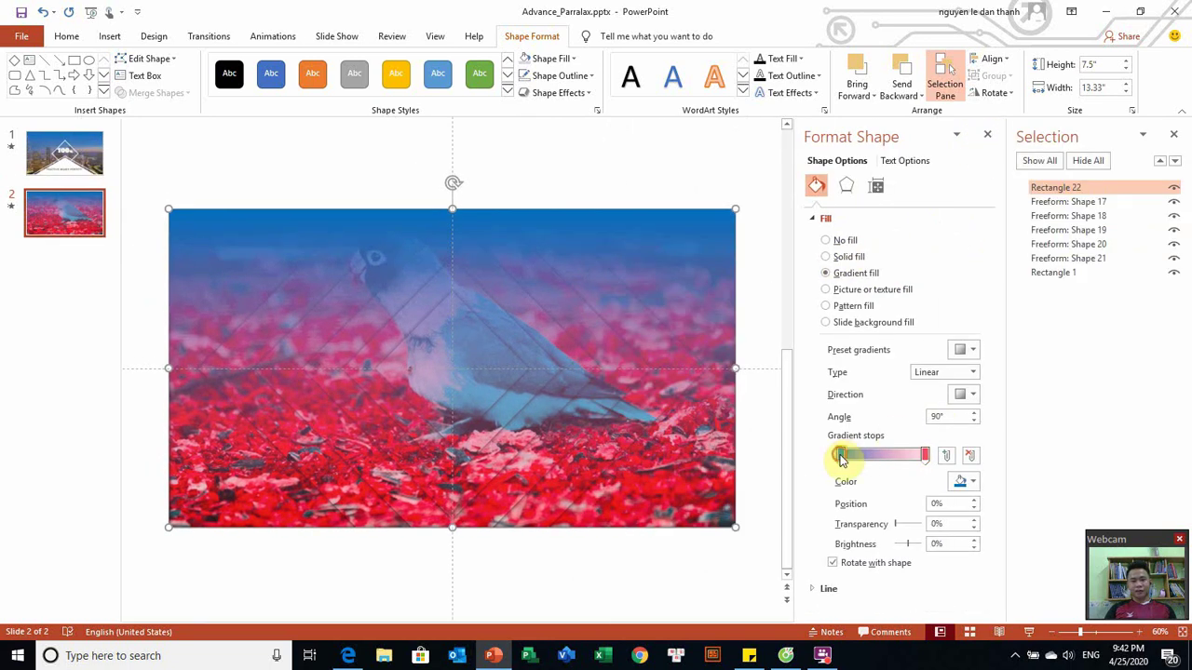
left_click(973, 483)
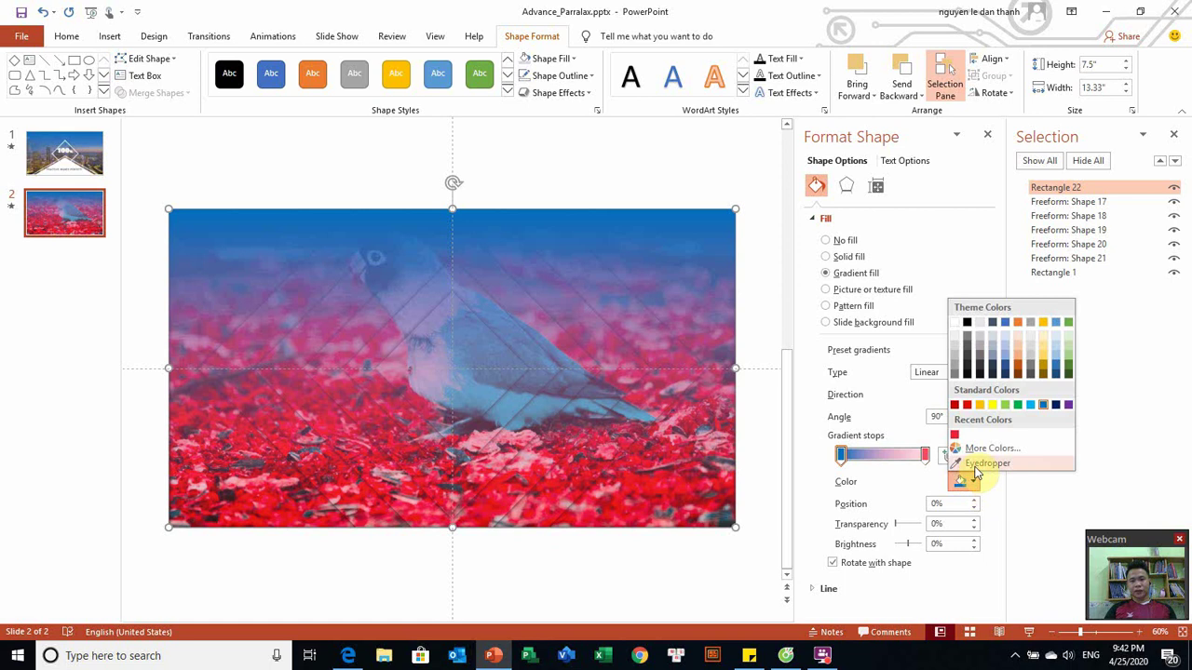
left_click(975, 474)
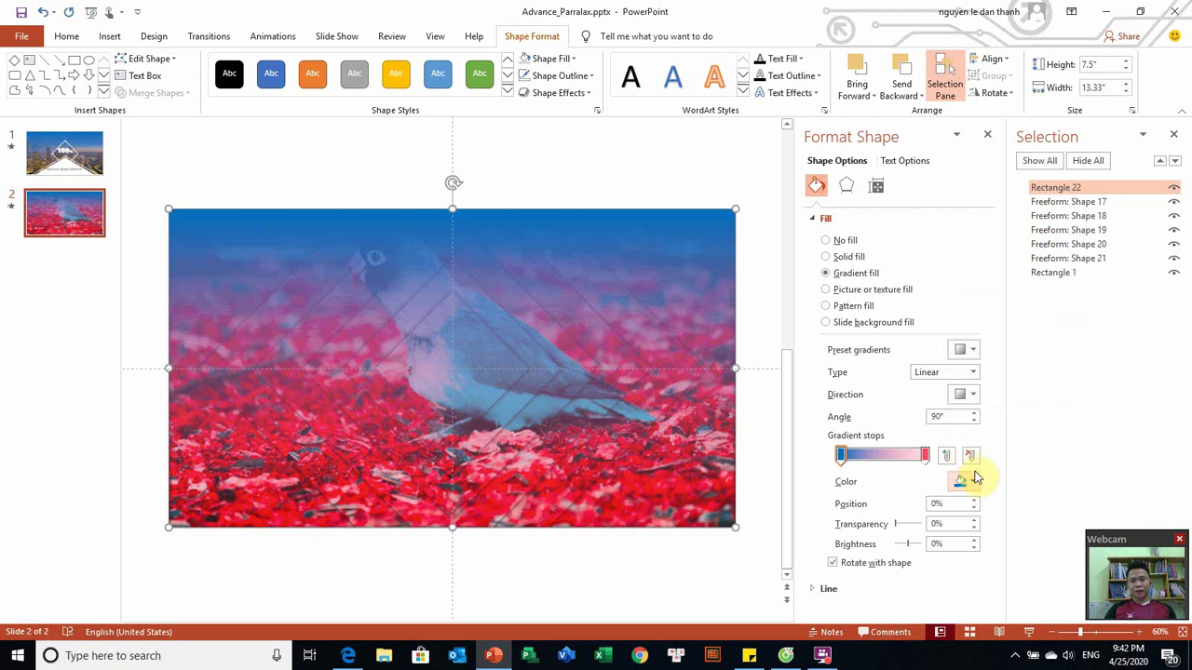
left_click(973, 482)
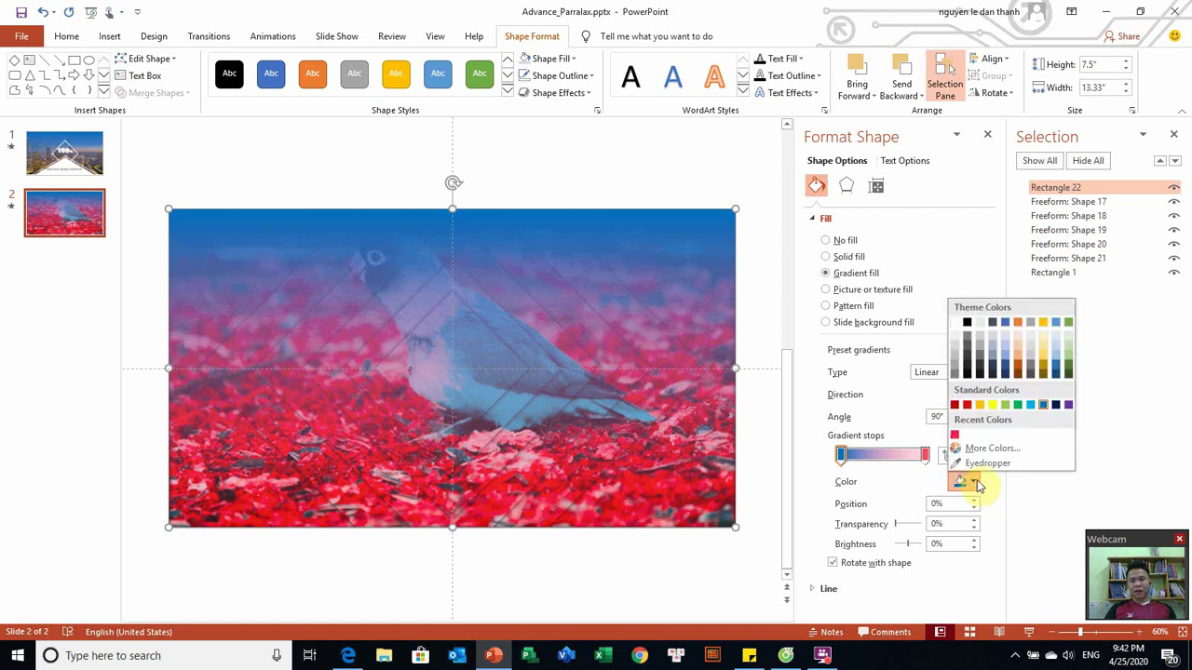
left_click(1031, 407)
left_click(850, 454)
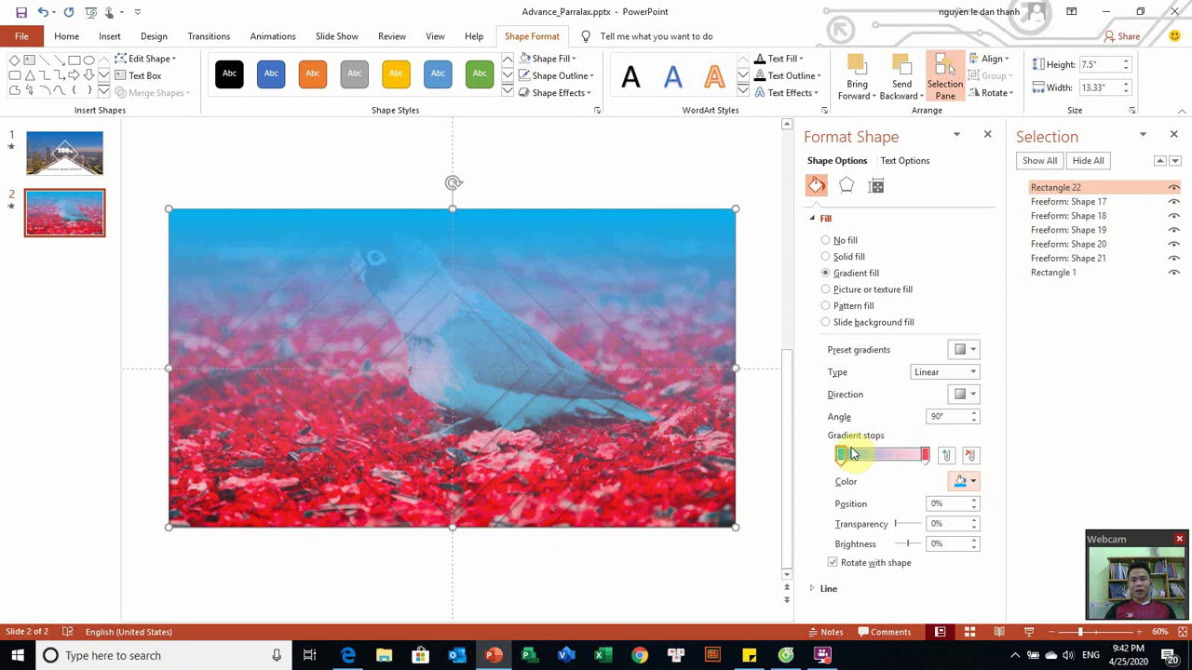
Step: Switch the first stop to a custom teal at 46% transparency and close Format Shape
left_click(973, 480)
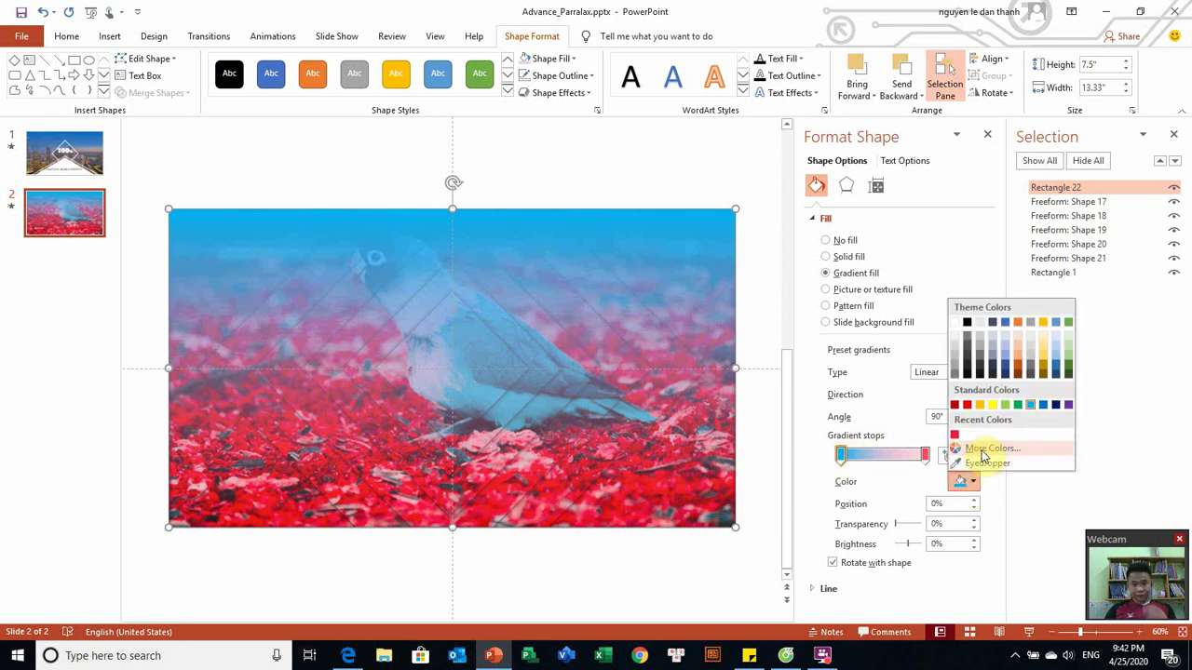
left_click(985, 449)
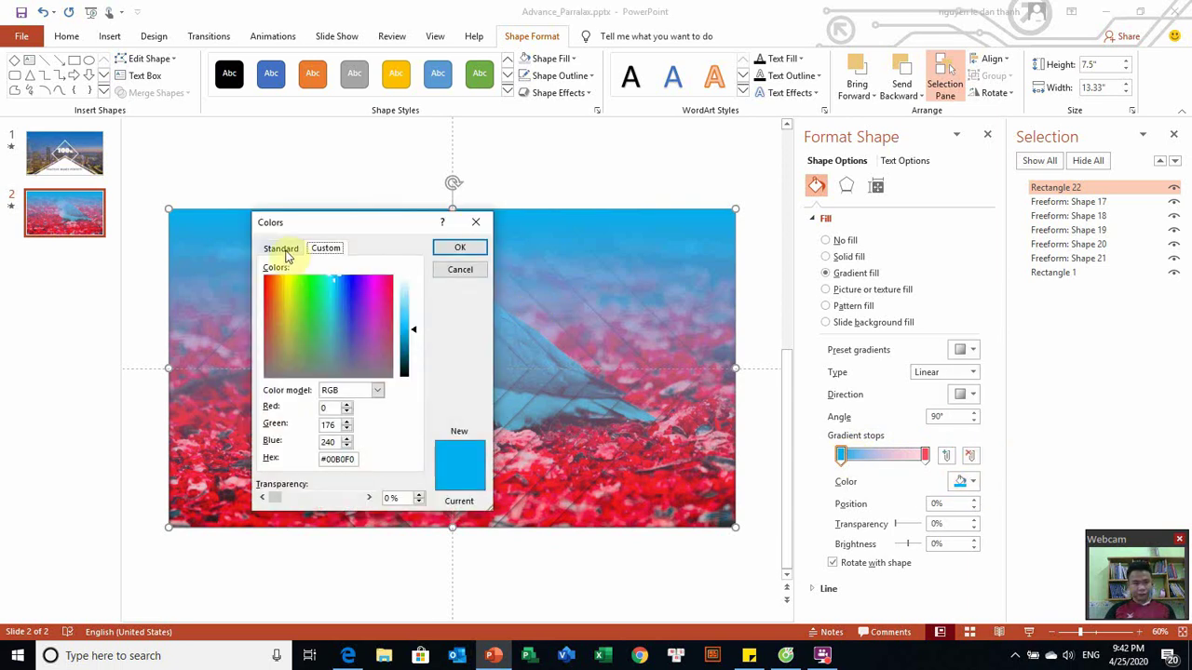
left_click(294, 253)
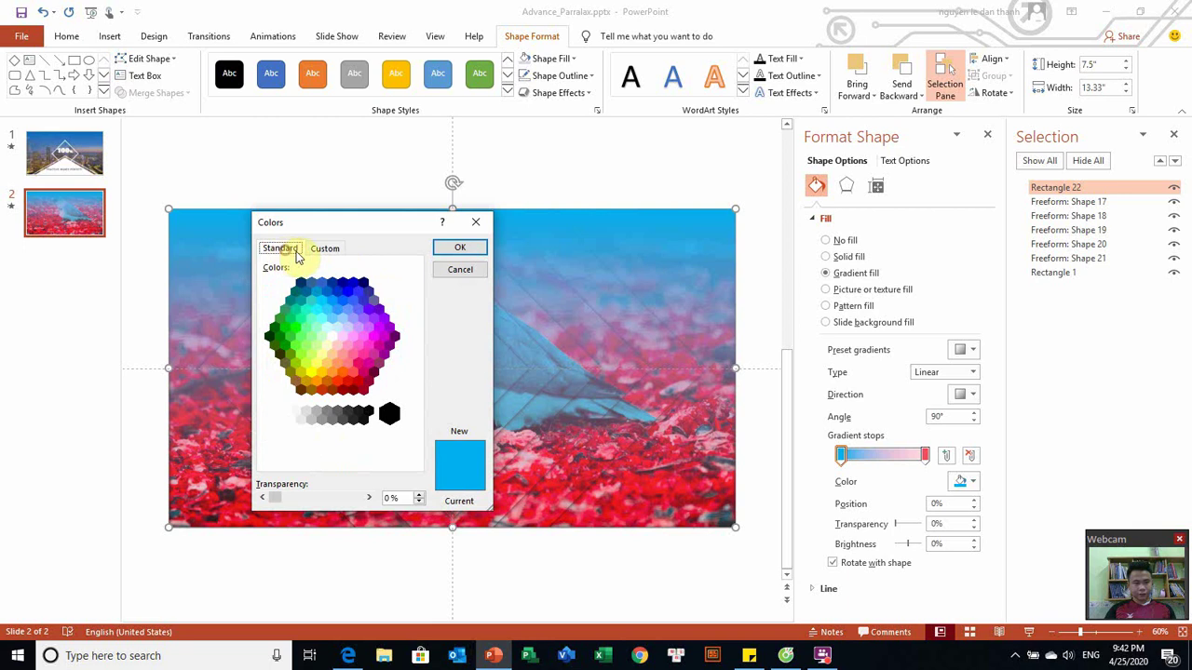
left_click(318, 311)
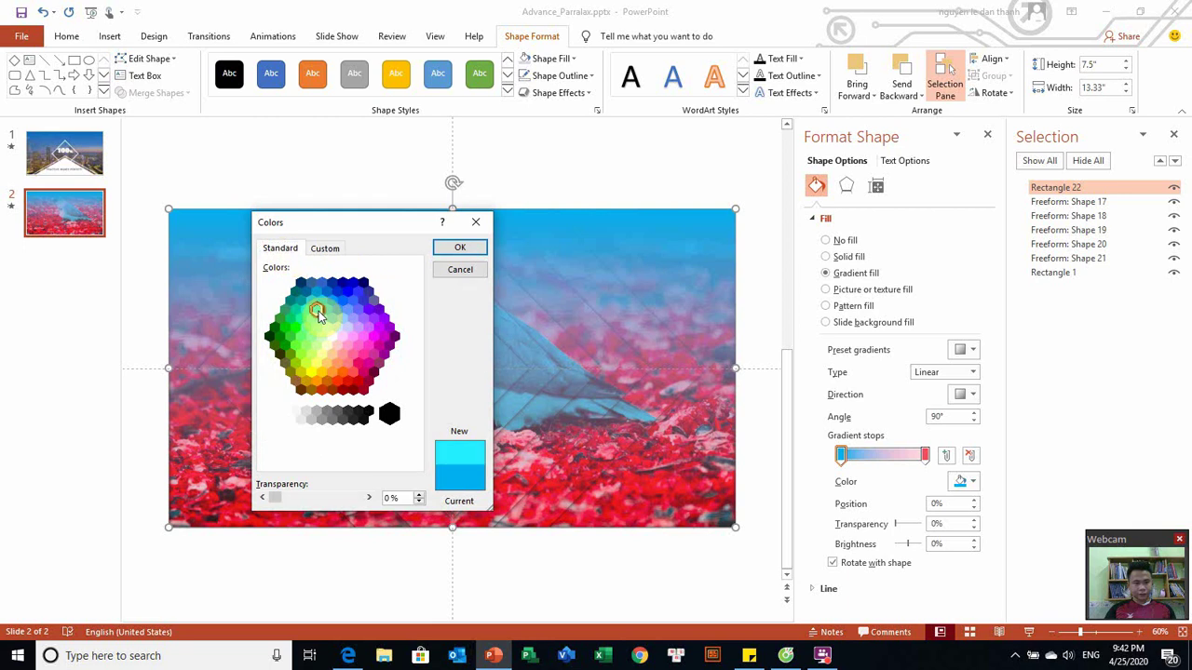
left_click(474, 247)
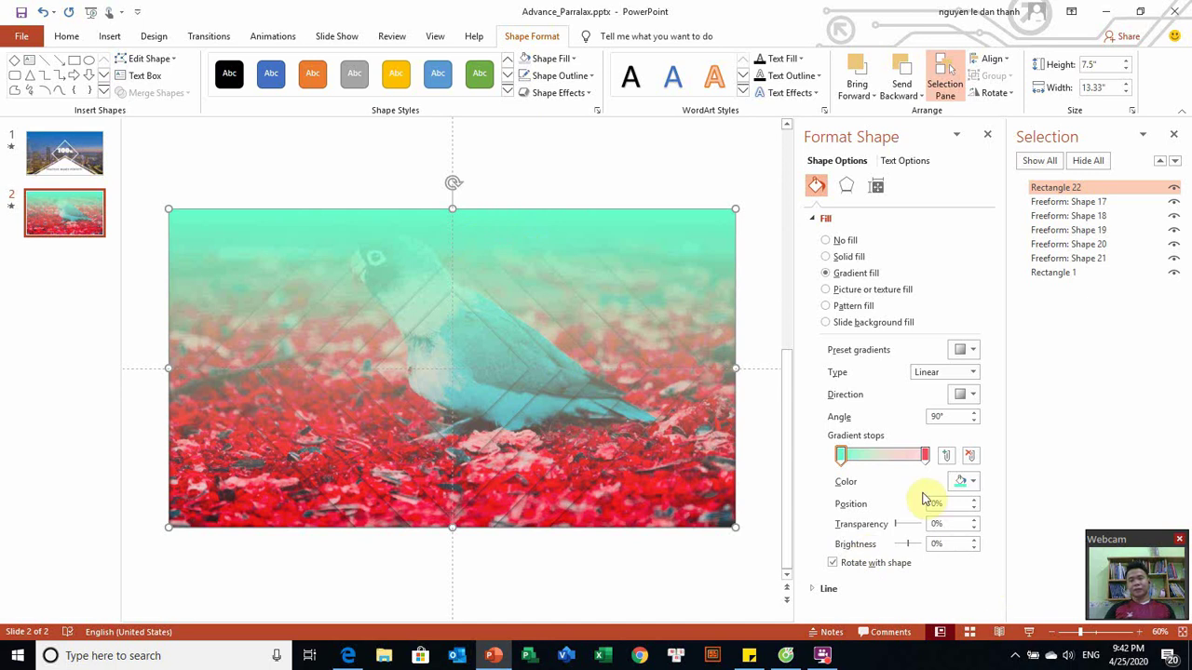
left_click_drag(896, 527, 910, 530)
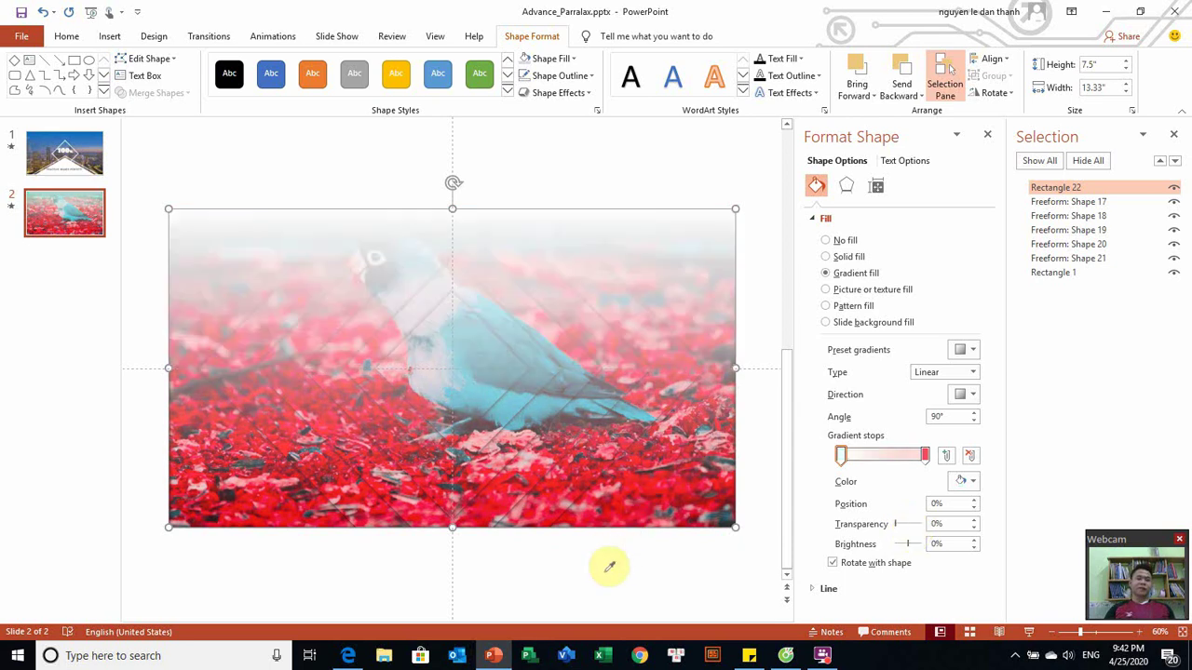
key("ctrl+z")
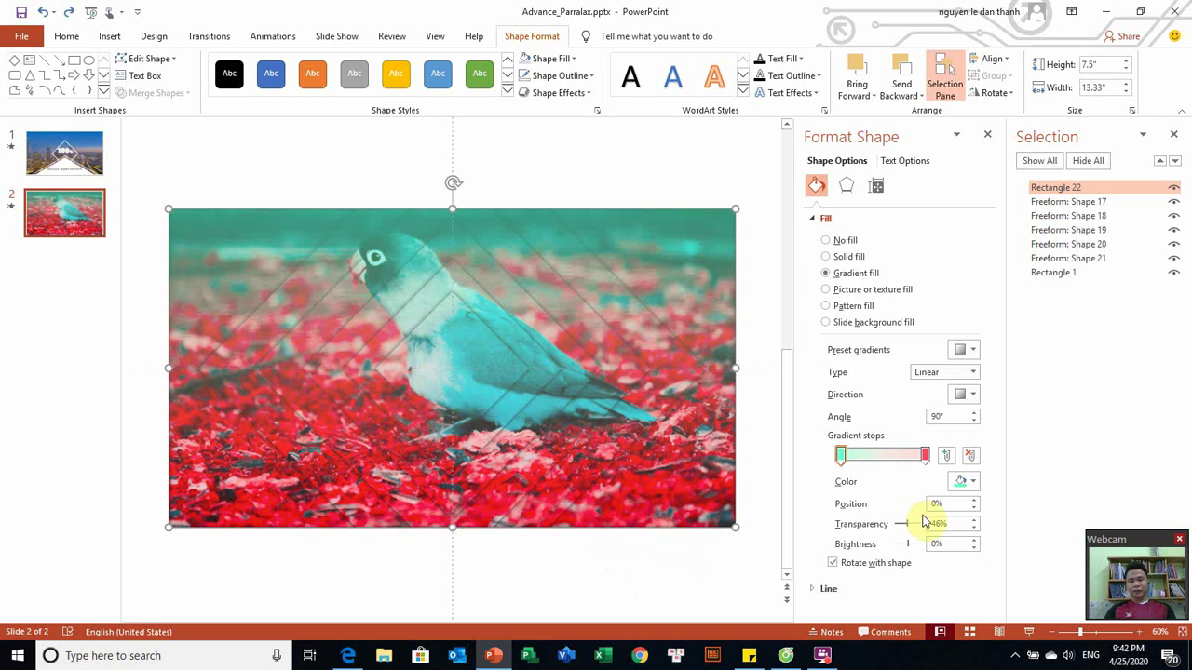
left_click(987, 134)
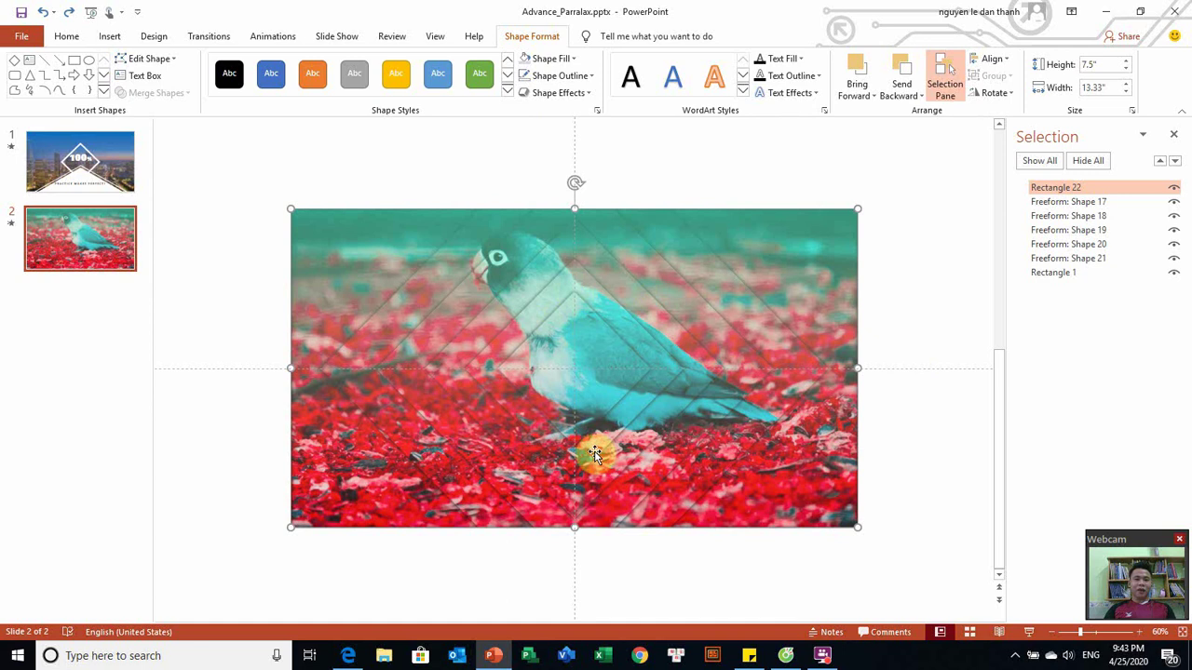
Step: Insert a diamond shape on the parrot slide and enlarge it over the photo
left_click(127, 148)
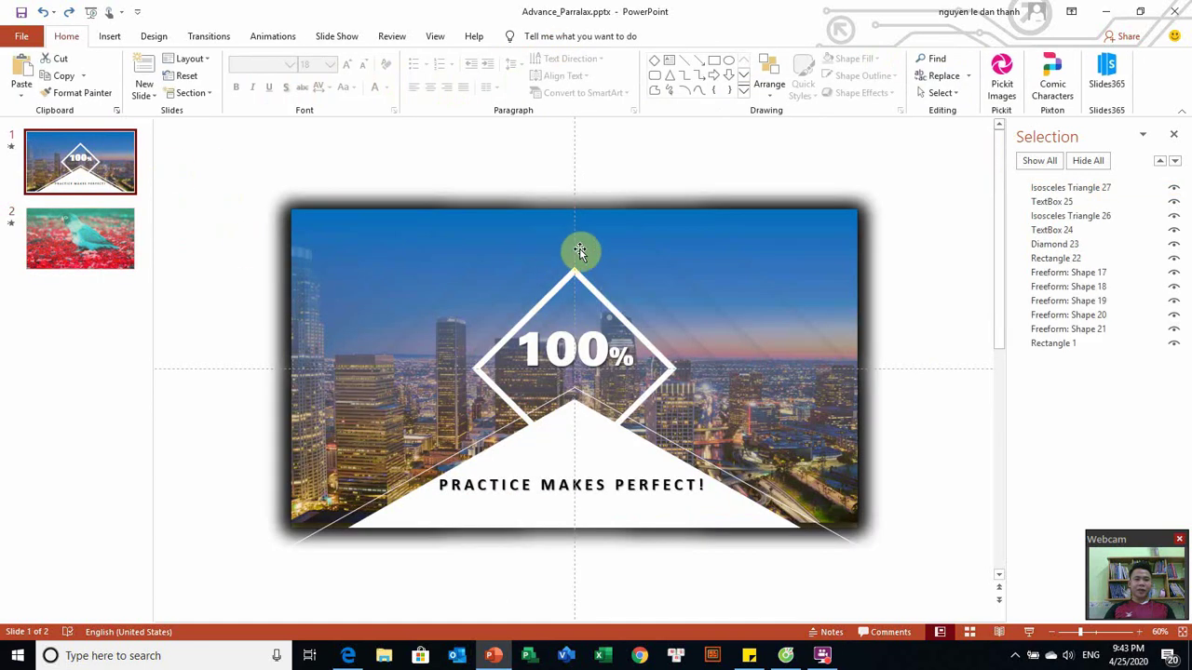
left_click(99, 235)
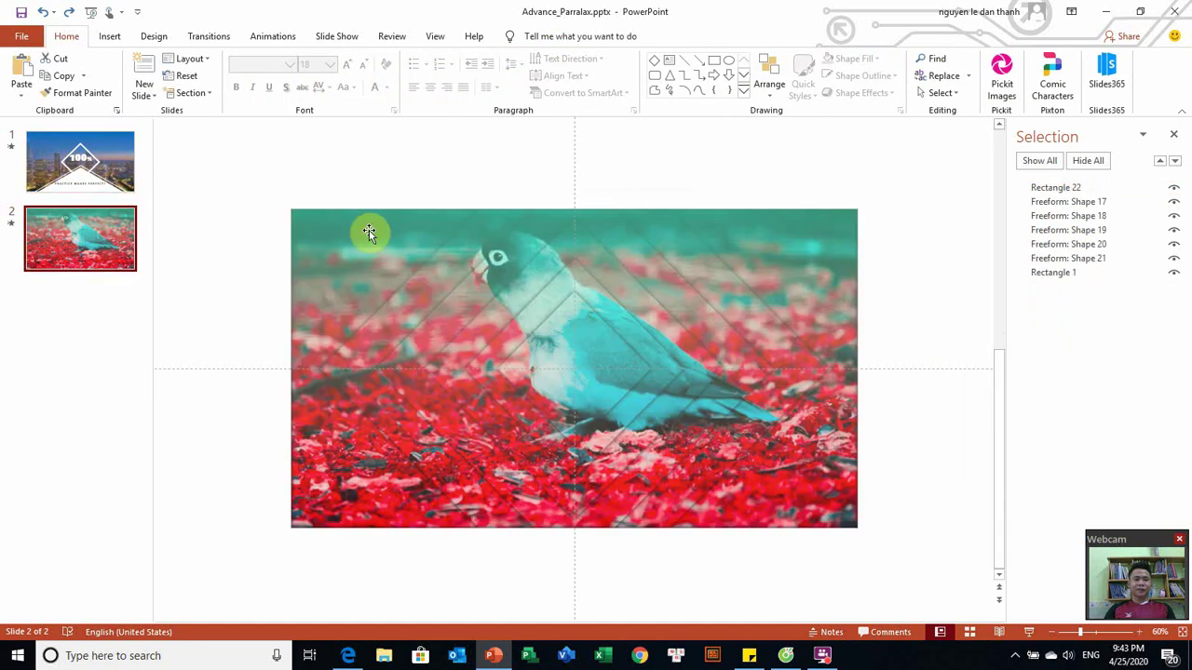
left_click(111, 37)
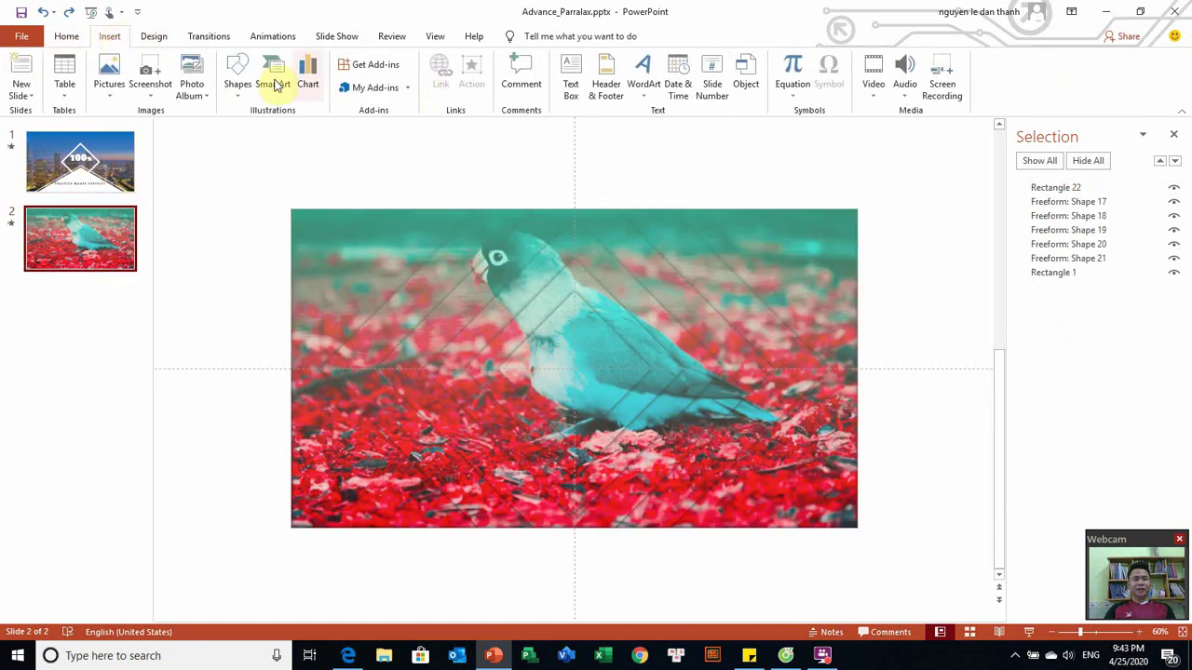
left_click(239, 85)
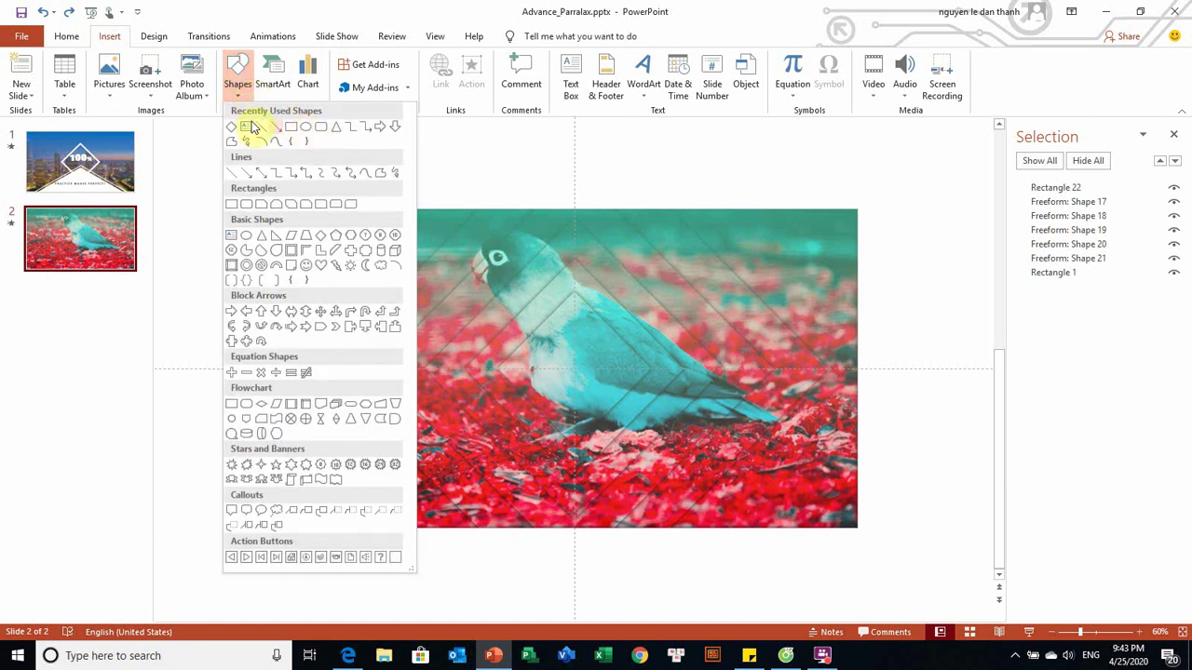
left_click(233, 130)
left_click(594, 301)
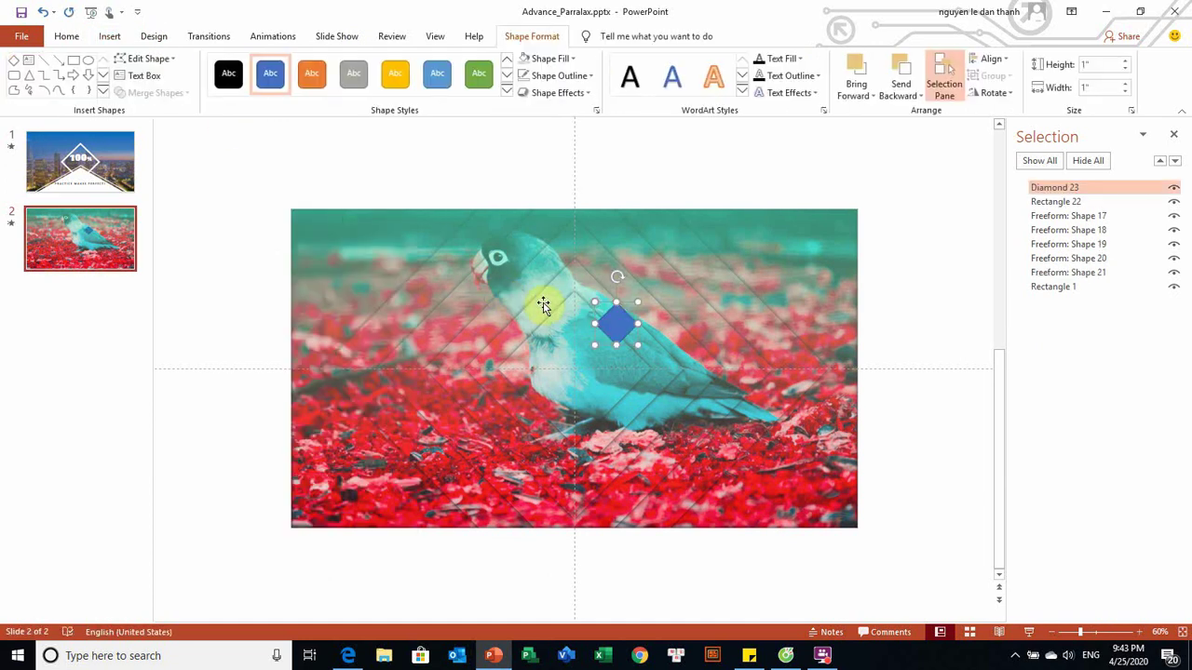
mouse_move(594, 346)
left_mouse_down()
mouse_move(484, 475)
mouse_move(475, 464)
left_mouse_up()
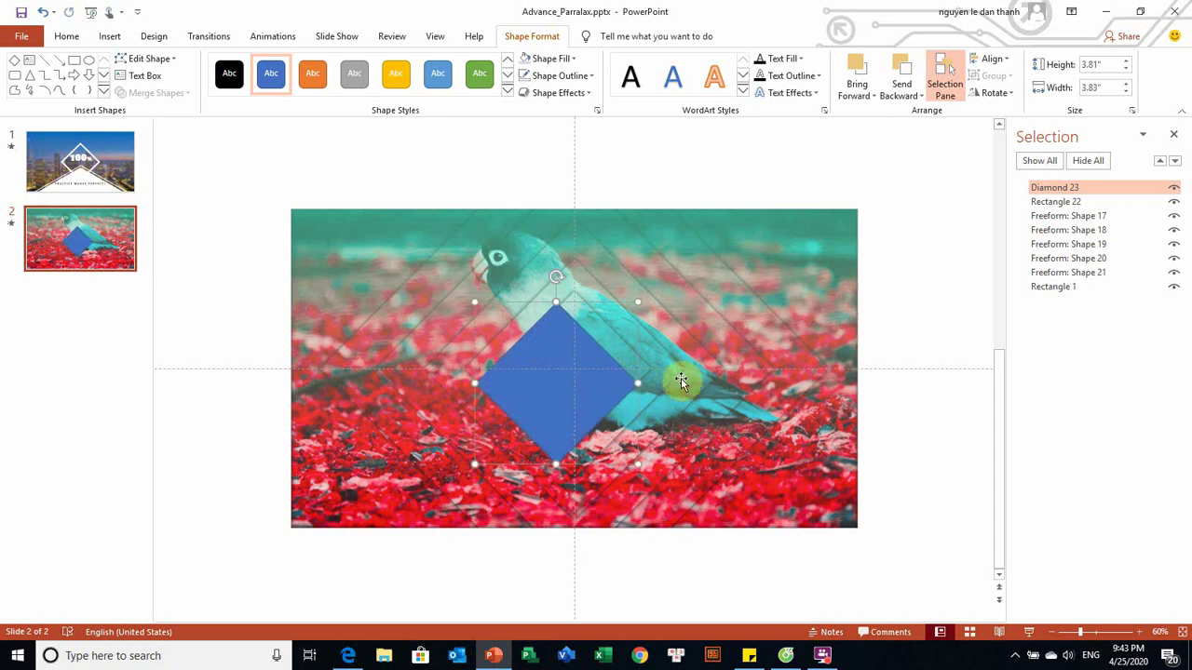
left_click_drag(639, 383, 668, 381)
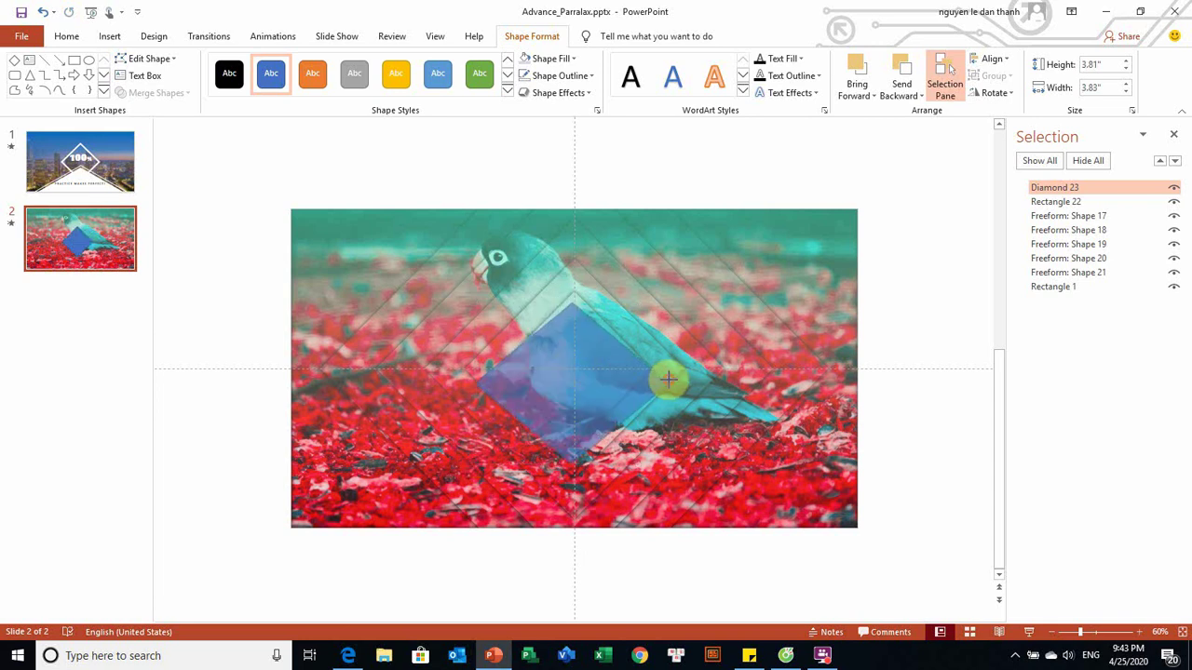
left_click_drag(572, 300, 572, 273)
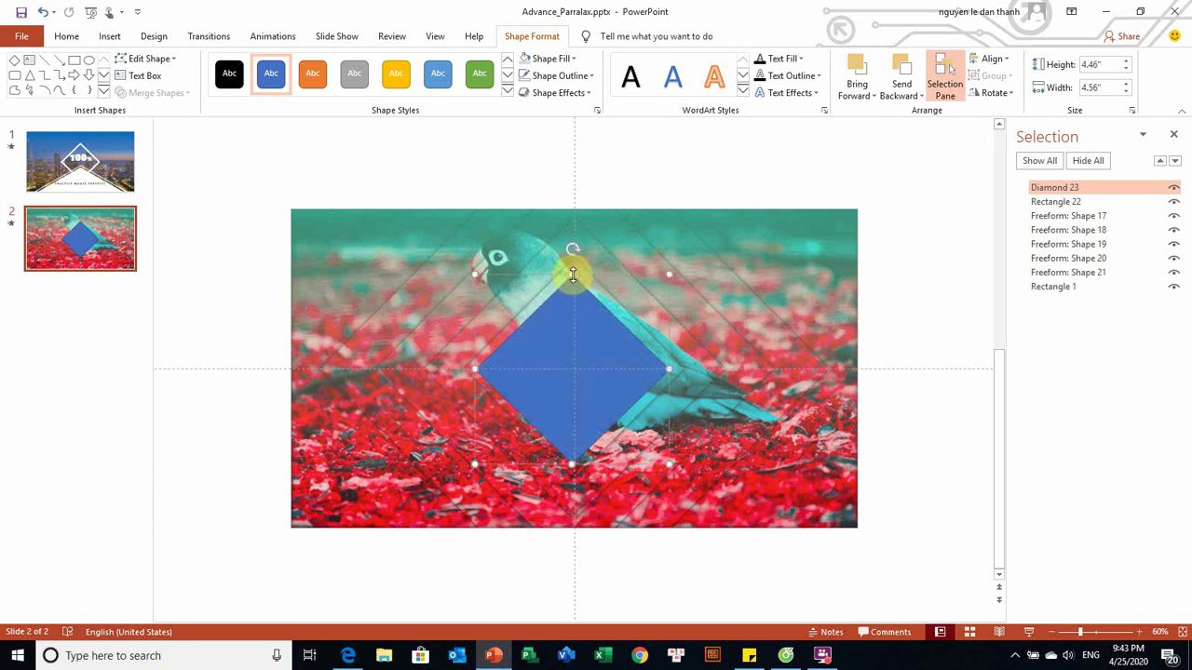
Step: Set the diamond to No Fill with a white 6 pt outline
left_click(569, 63)
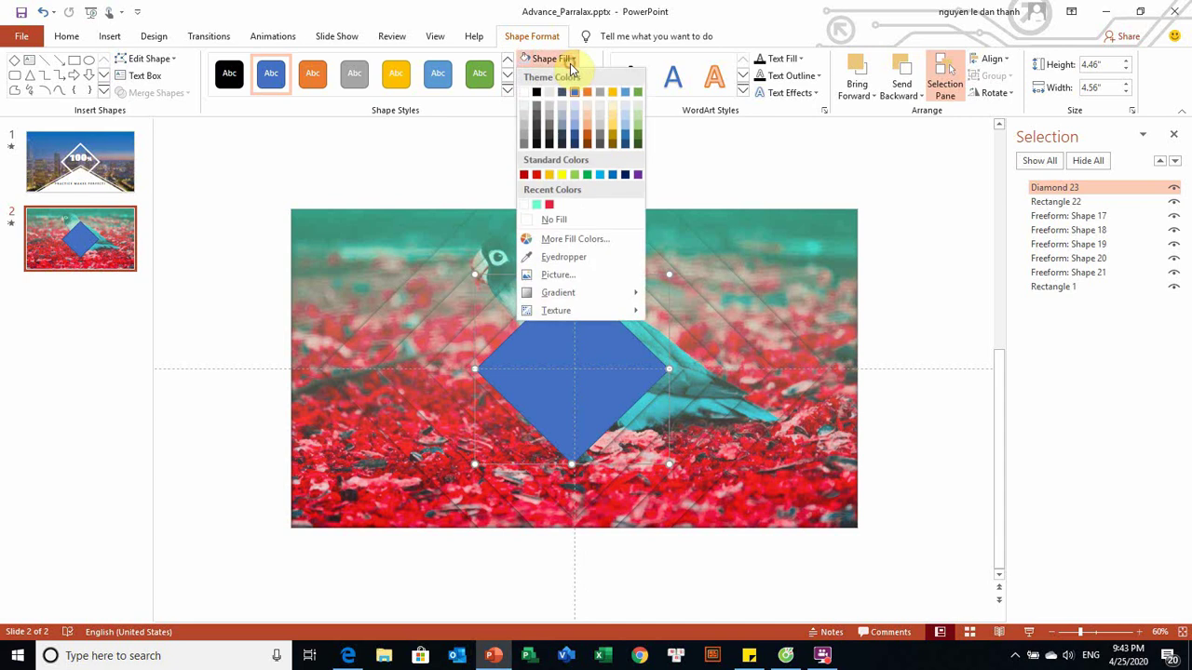
left_click(587, 220)
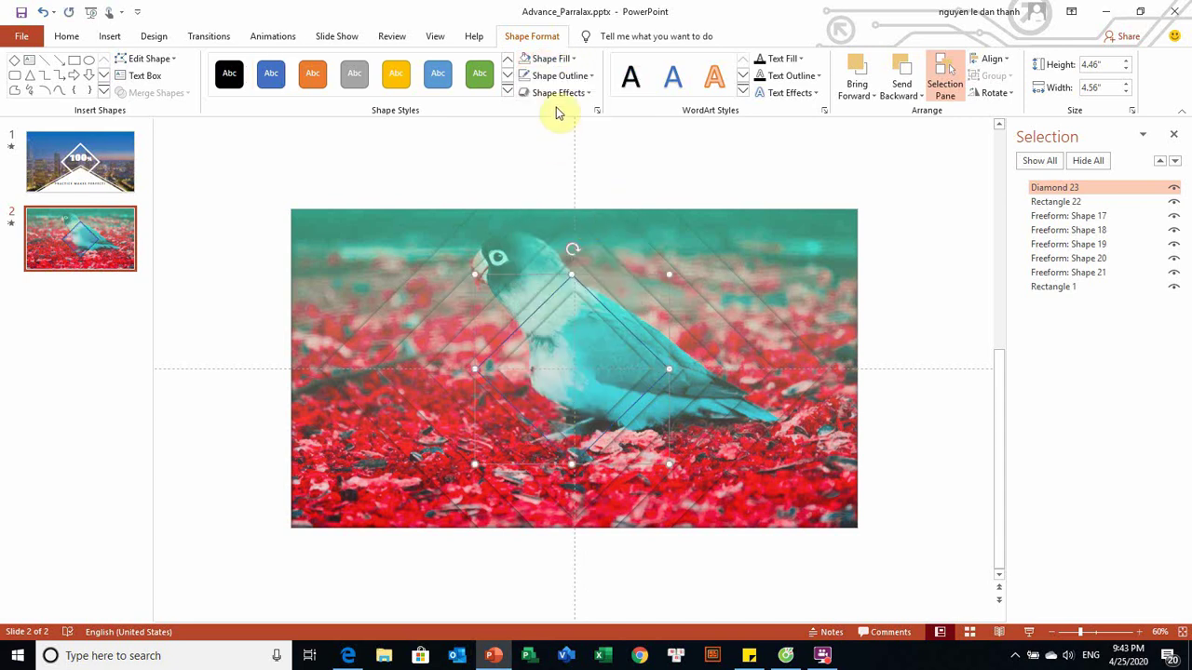
left_click(559, 76)
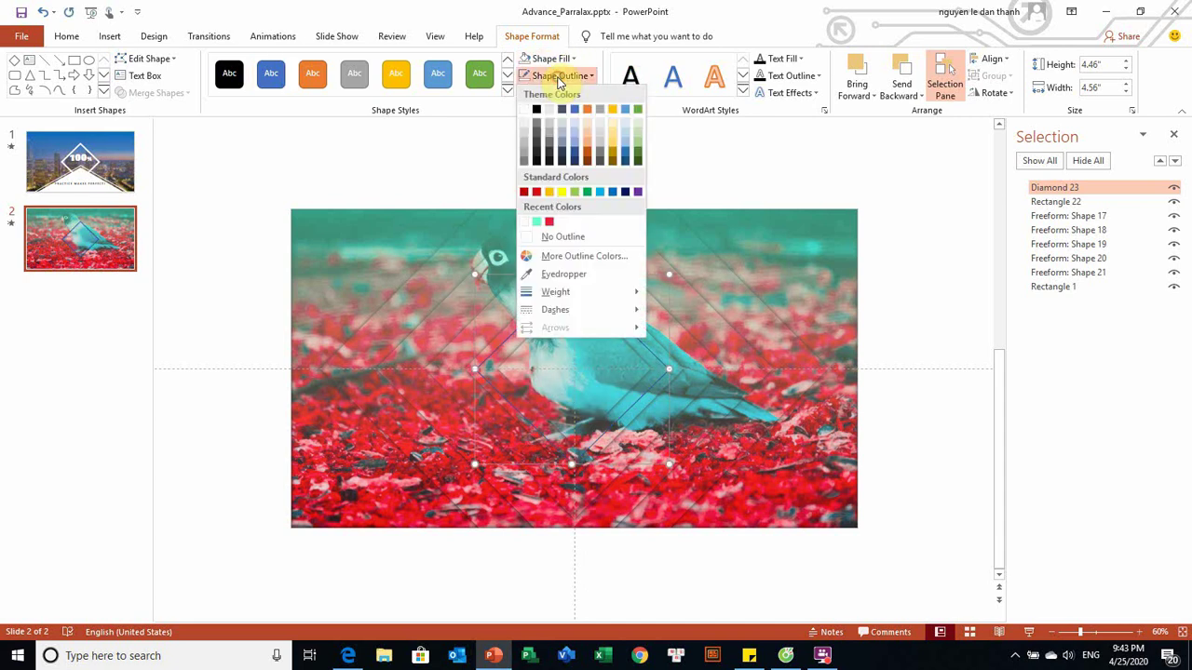
left_click(523, 112)
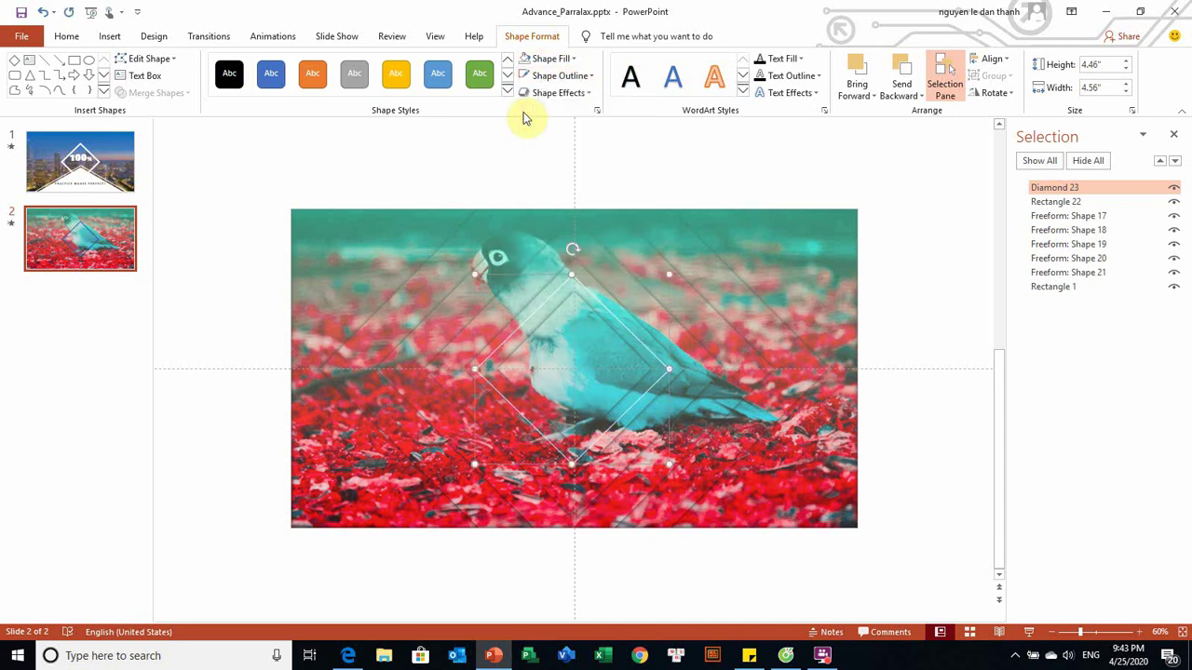
left_click(574, 79)
mouse_move(556, 292)
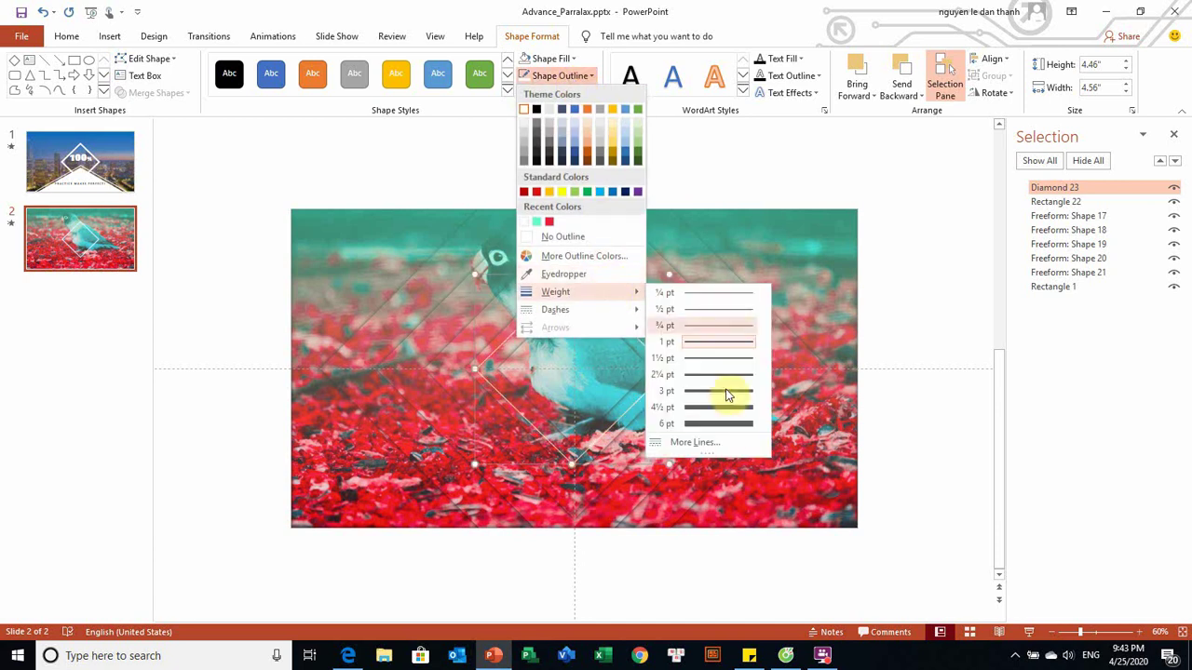
left_click(724, 425)
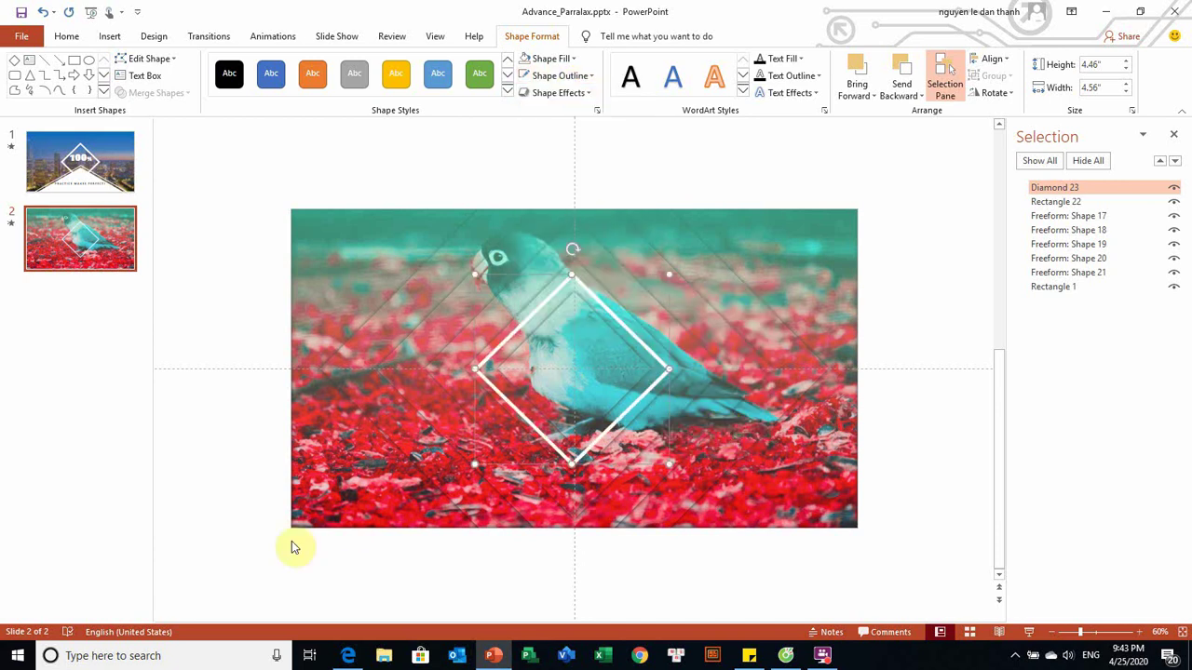
left_click(674, 591)
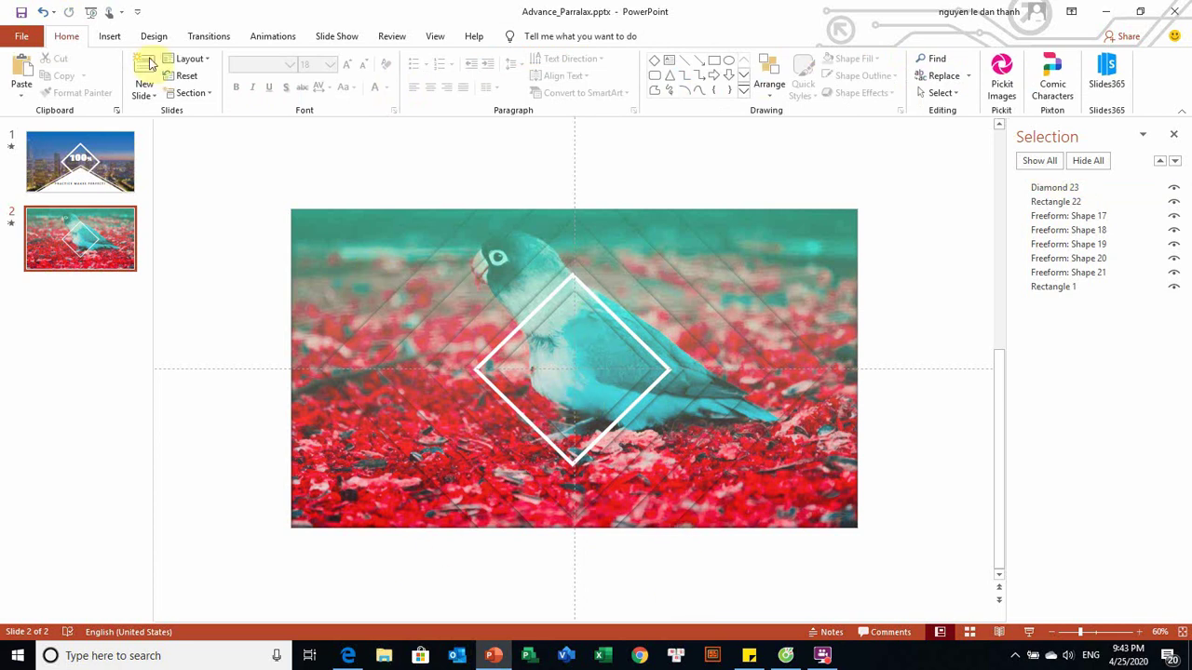
Step: Draw an isosceles triangle below the diamond, widen it and move it down
left_click(110, 38)
left_click(240, 86)
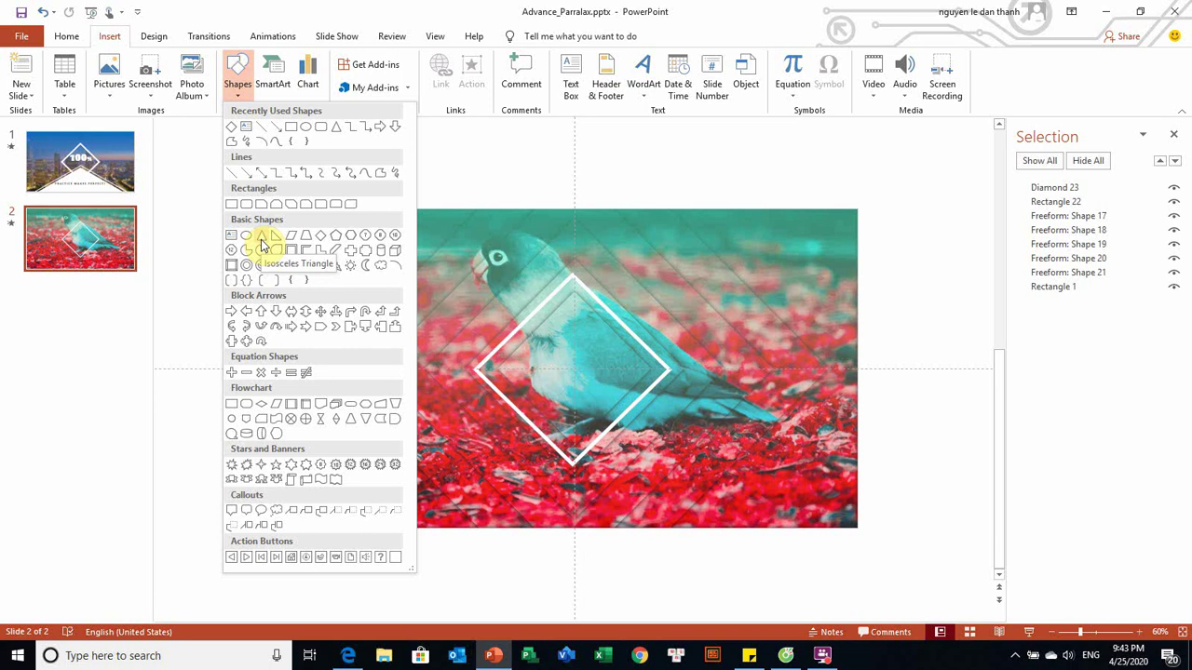
left_click(261, 239)
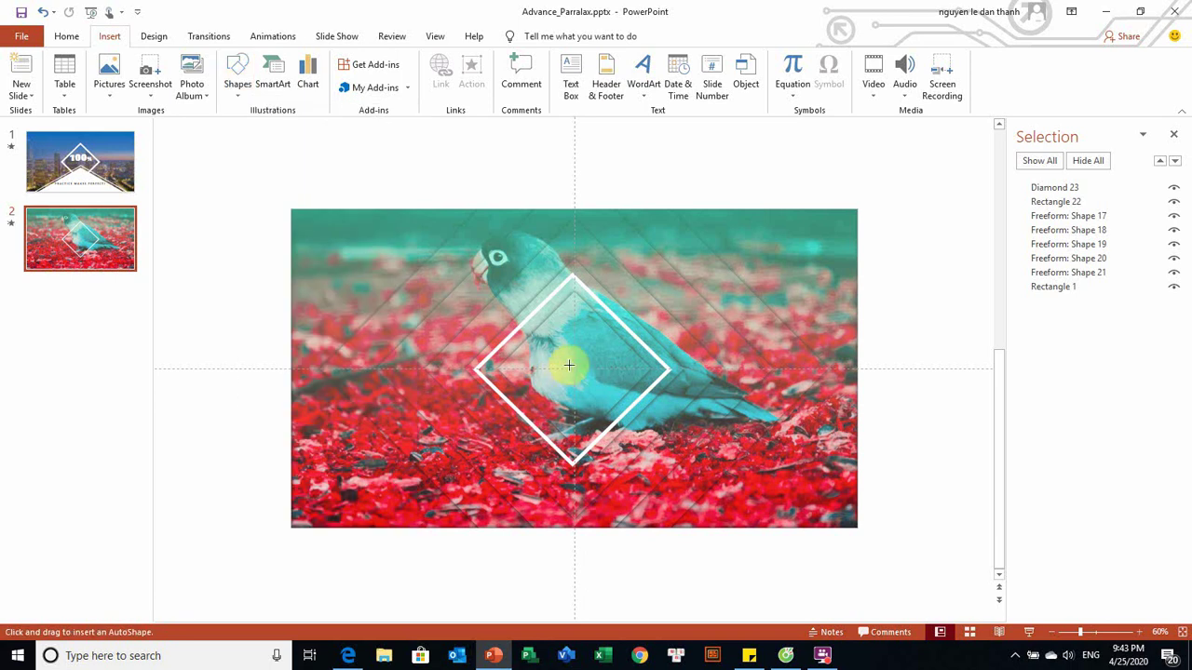
mouse_move(573, 370)
left_mouse_down()
mouse_move(390, 535)
mouse_move(365, 526)
left_mouse_up()
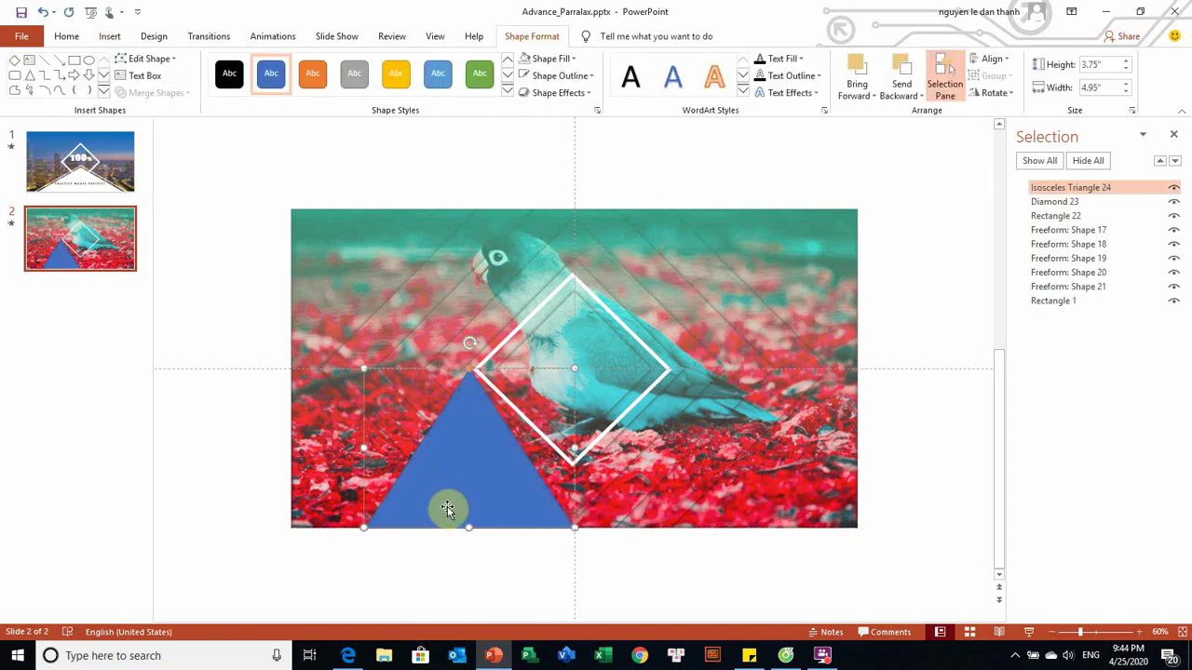
mouse_move(447, 505)
left_mouse_down()
mouse_move(567, 504)
mouse_move(555, 507)
left_mouse_up()
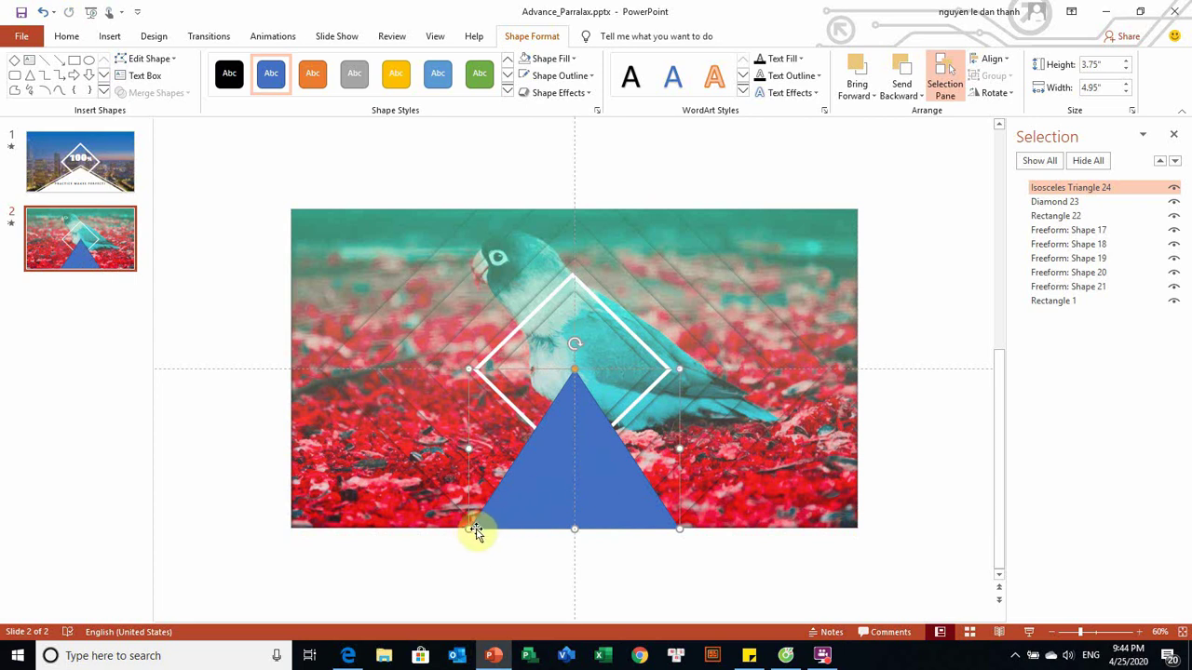
left_click_drag(470, 526, 441, 529)
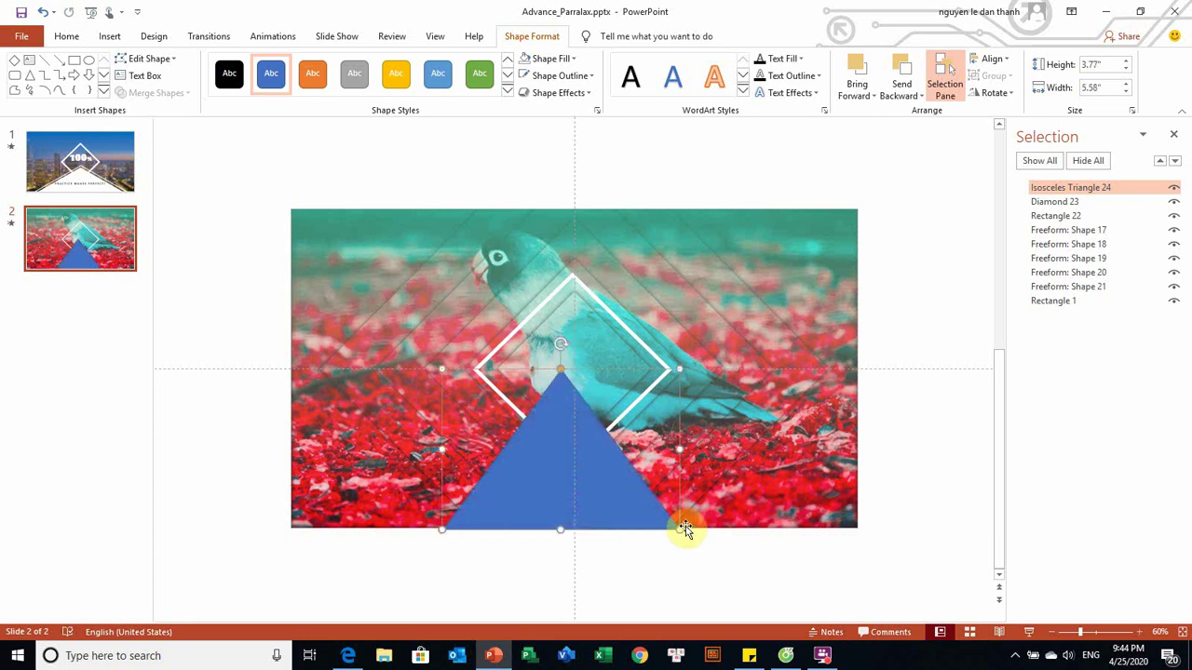
left_click_drag(680, 528, 704, 530)
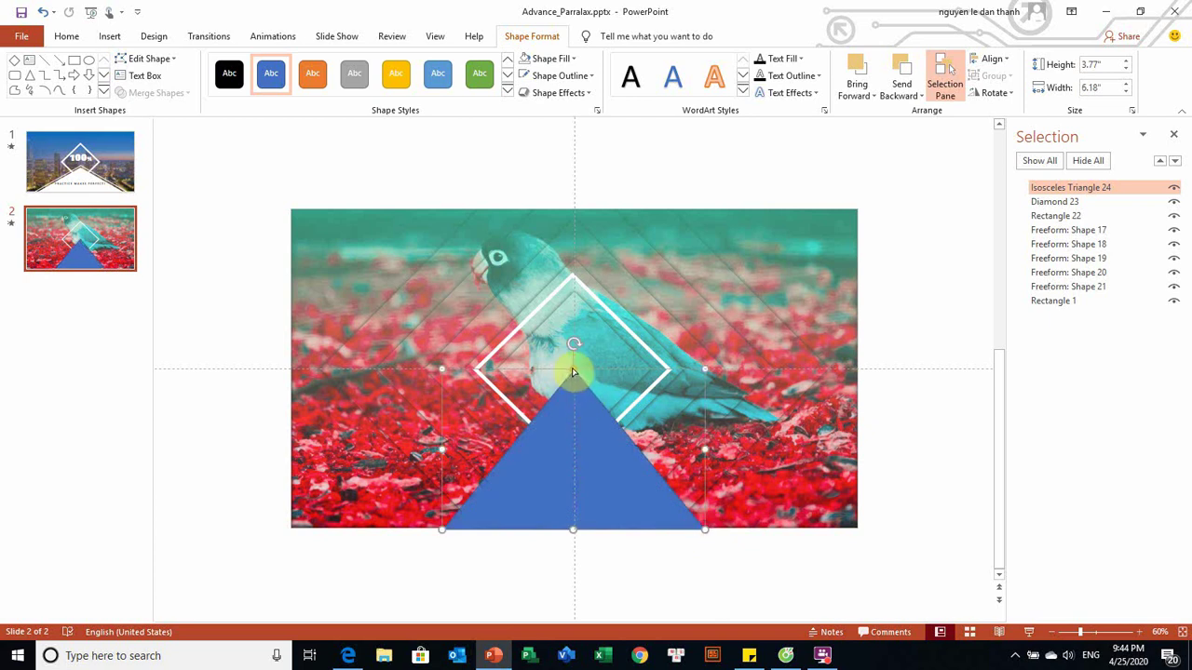
left_click_drag(572, 370, 571, 402)
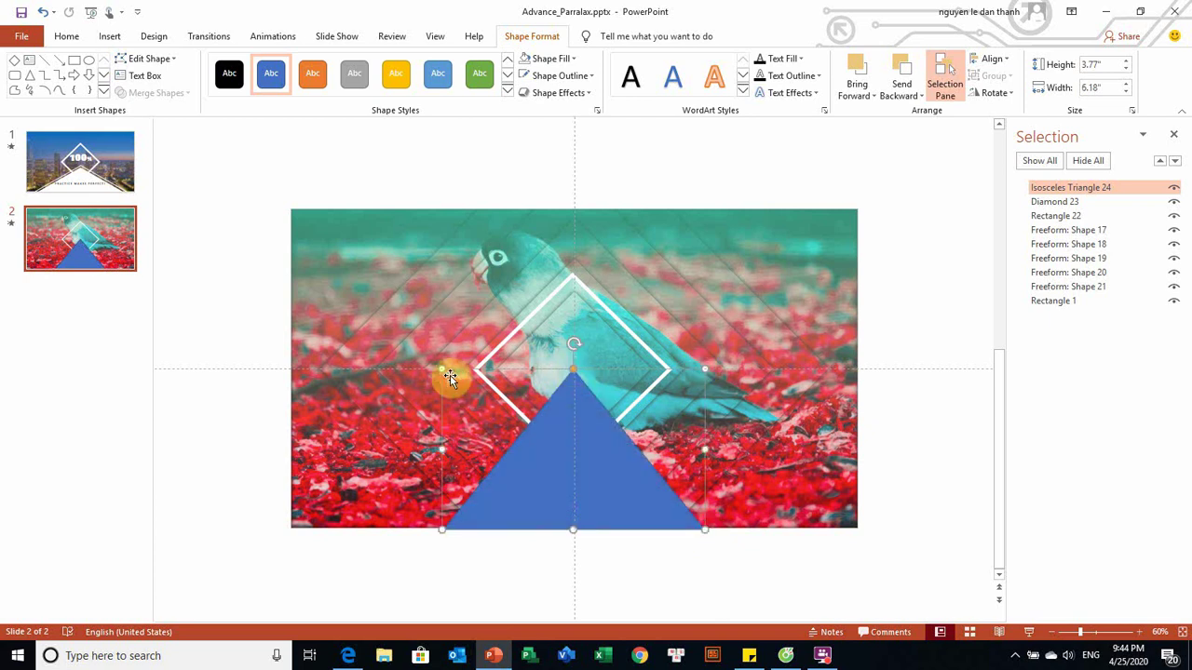
left_click_drag(444, 374, 447, 414)
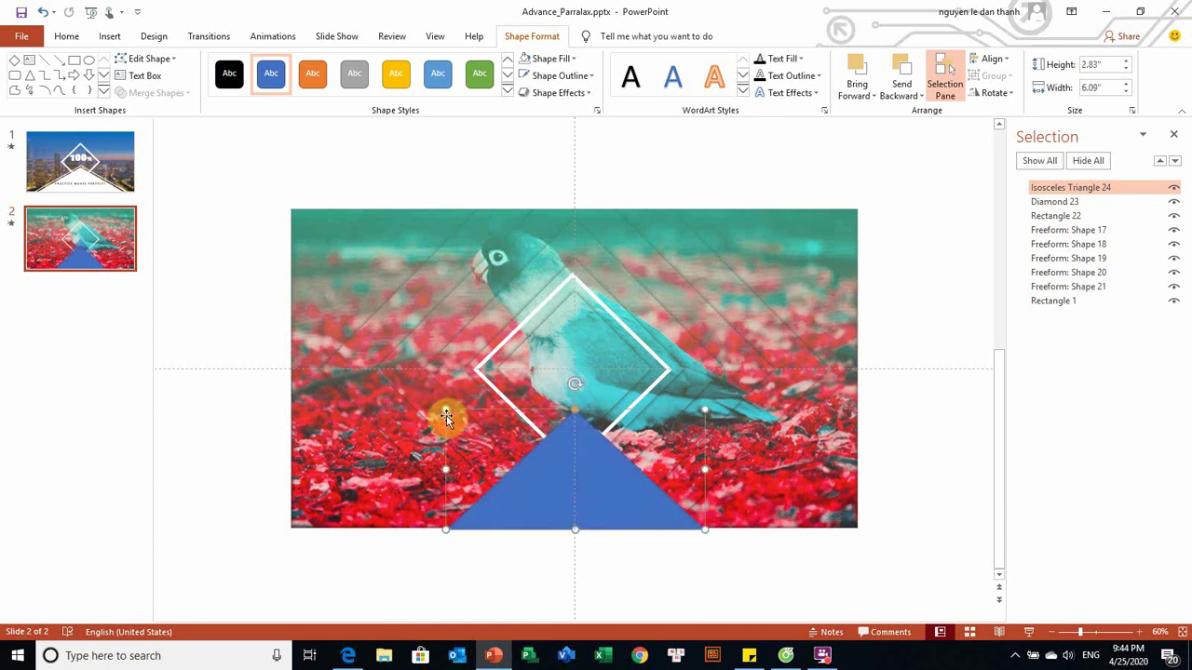
Step: Fill the triangle white, widen it slightly, and duplicate it
left_click(526, 63)
left_click(549, 58)
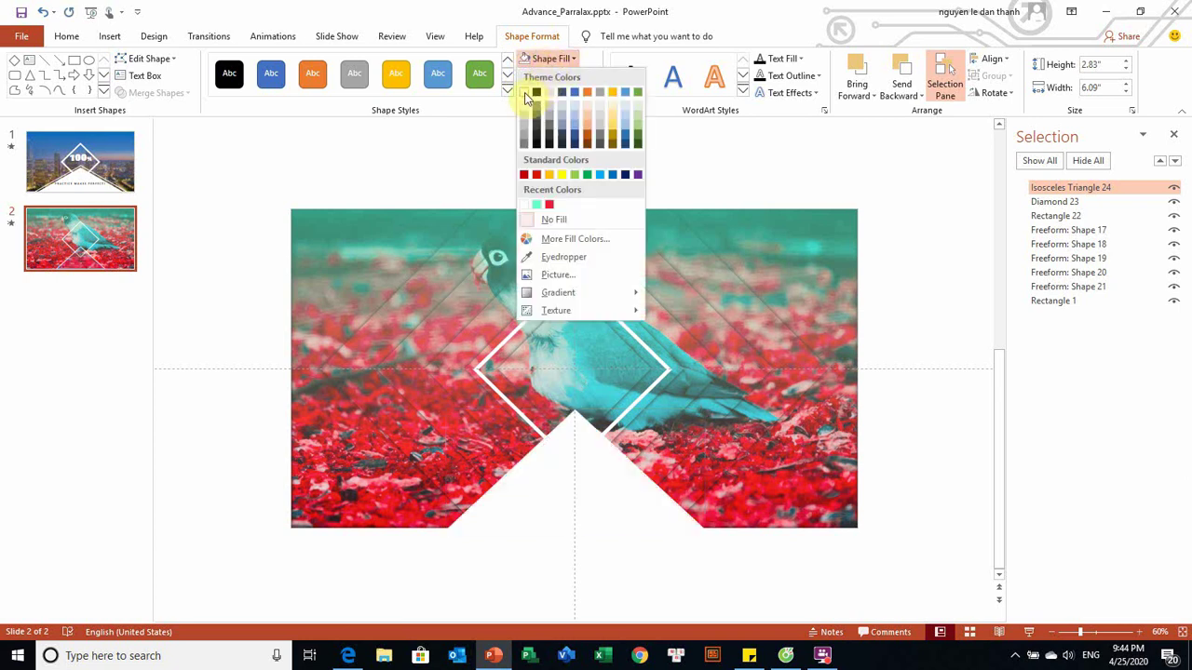
left_click(526, 94)
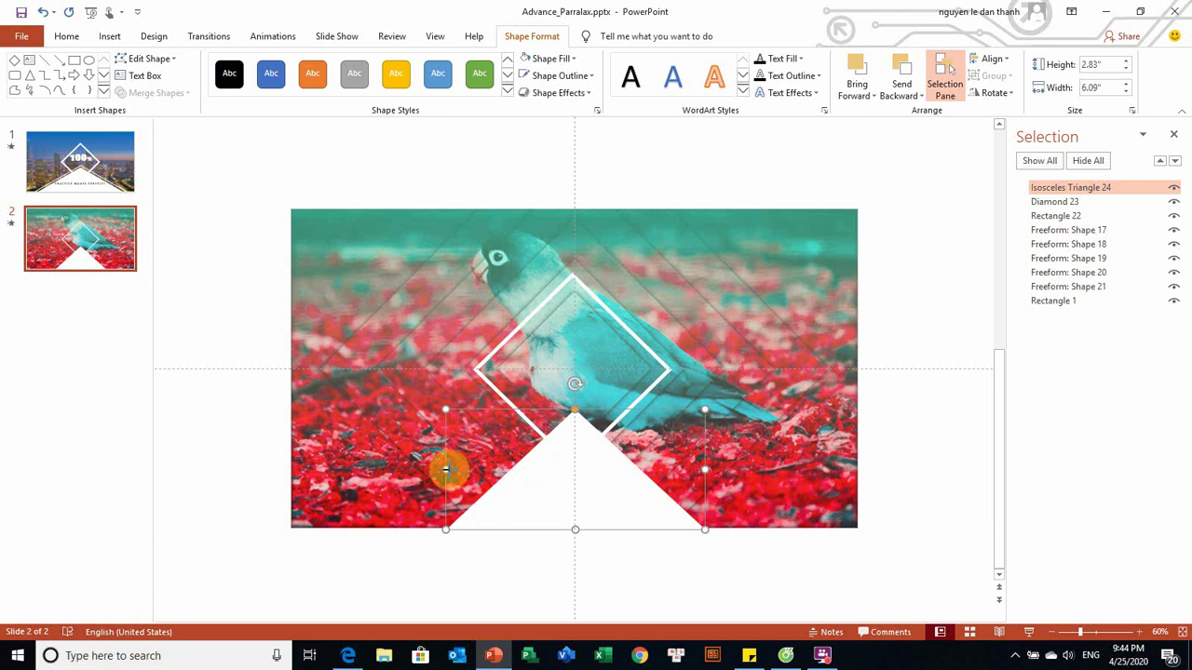
left_click_drag(446, 470, 432, 470)
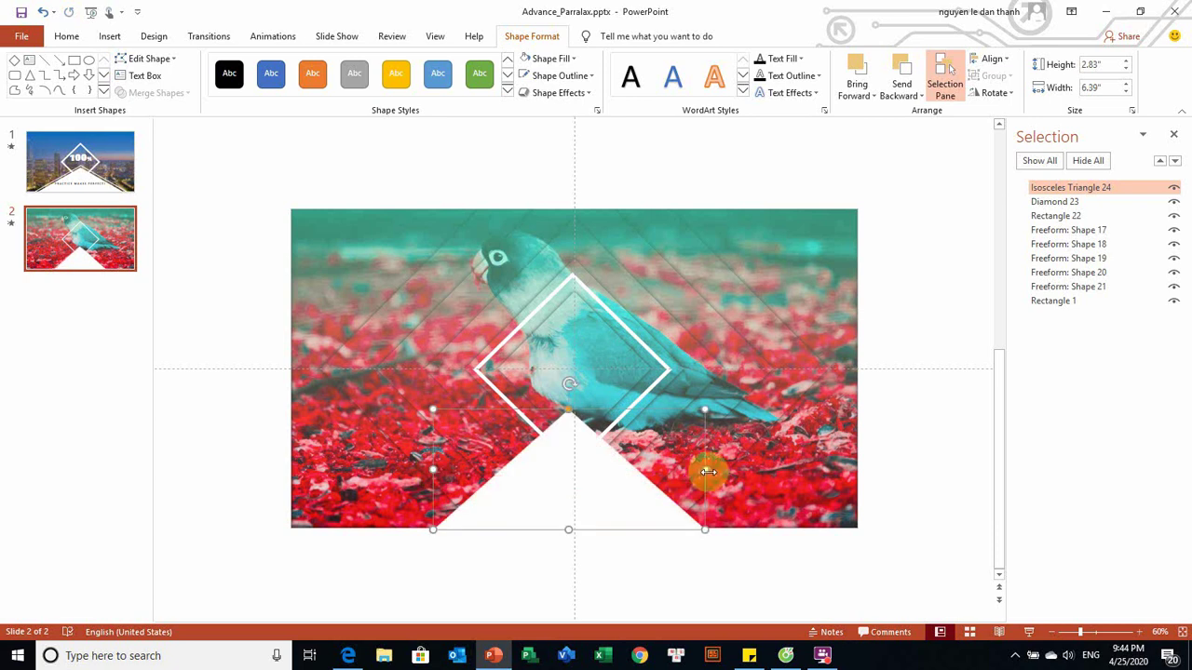
left_click_drag(707, 472, 716, 472)
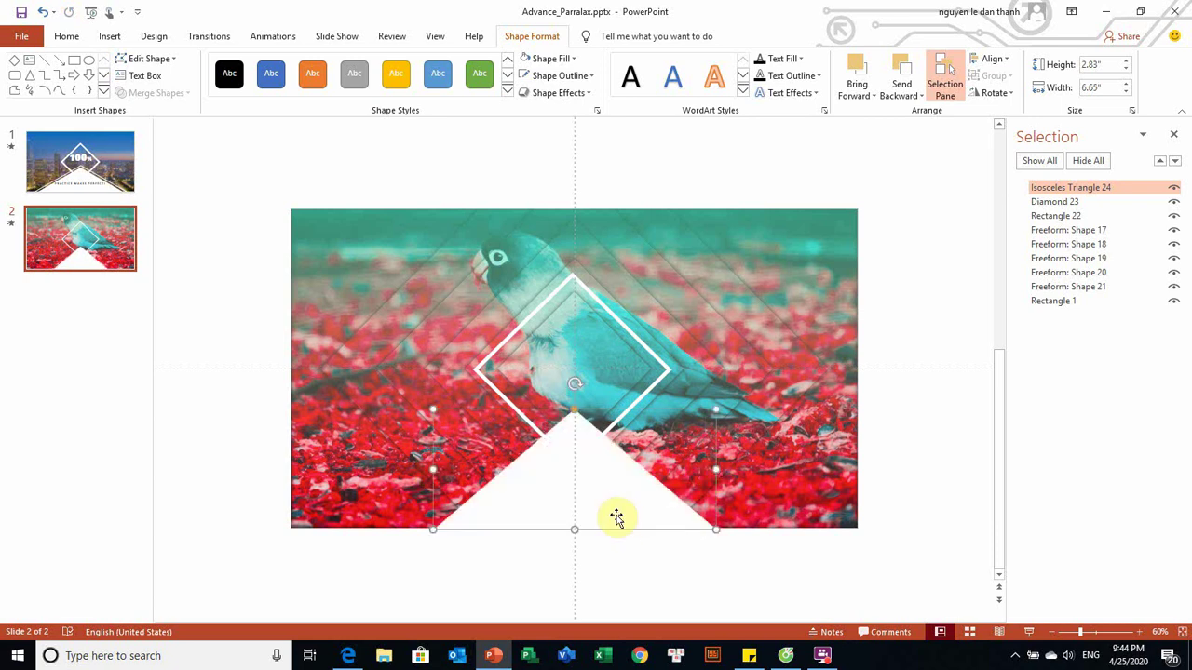
key("ctrl+d")
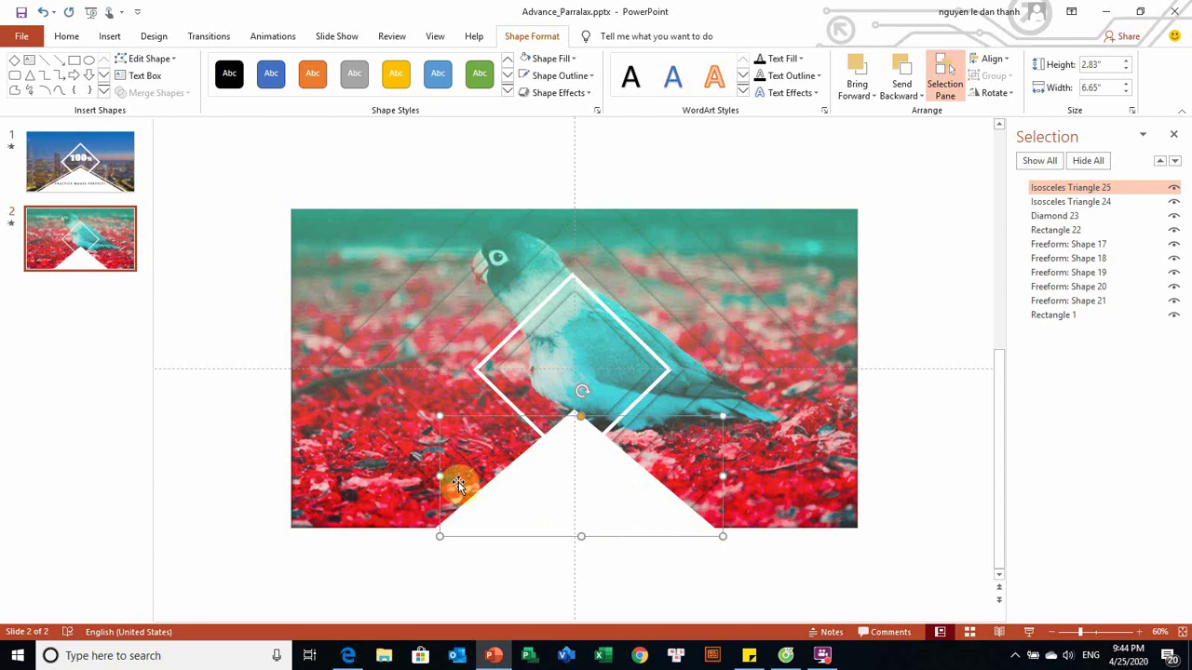
Step: Enlarge the copied triangle wider and taller and remove its fill
left_click_drag(458, 483, 351, 493)
left_click_drag(718, 474, 795, 486)
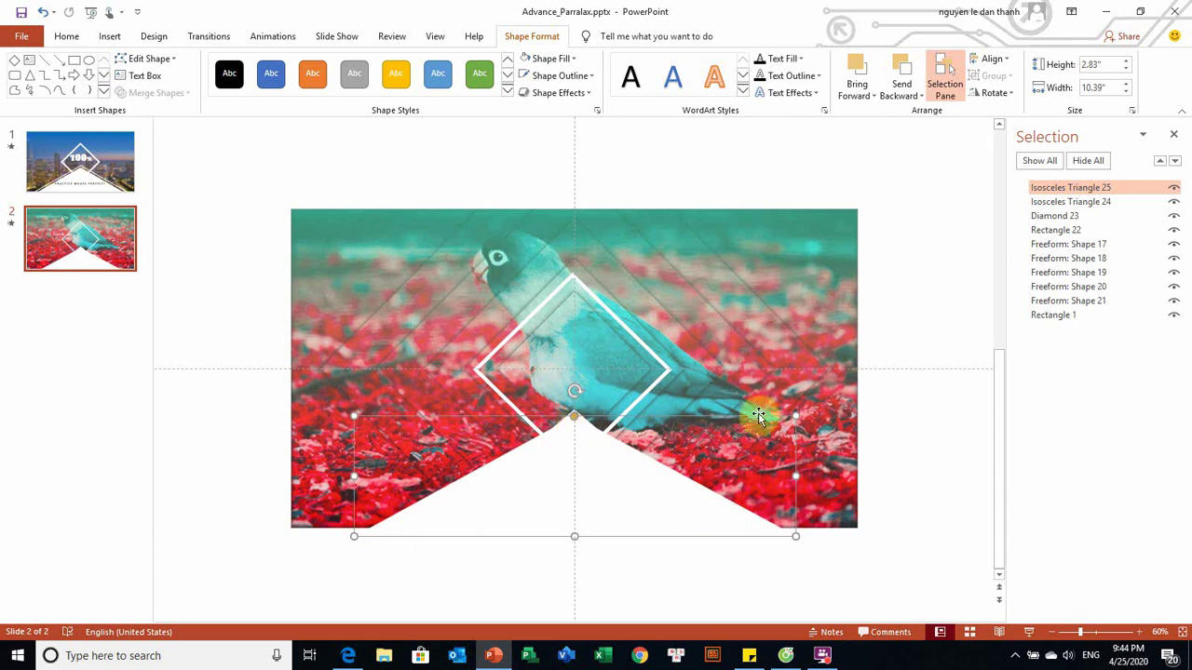
left_click_drag(791, 415, 794, 373)
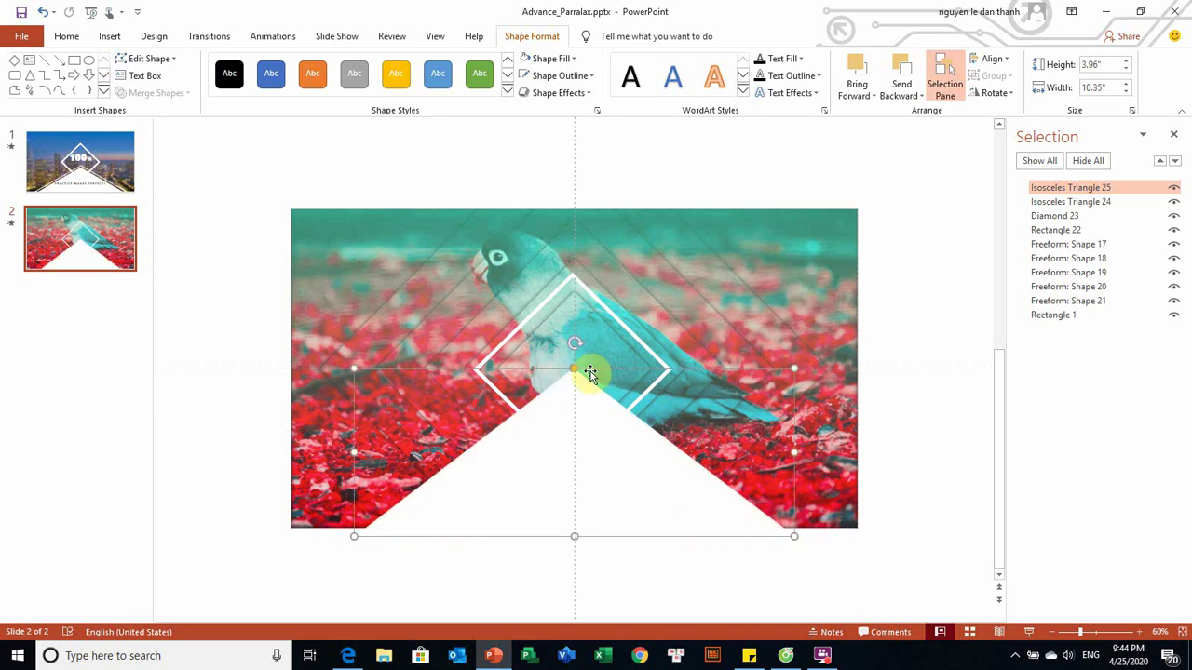
left_click(561, 58)
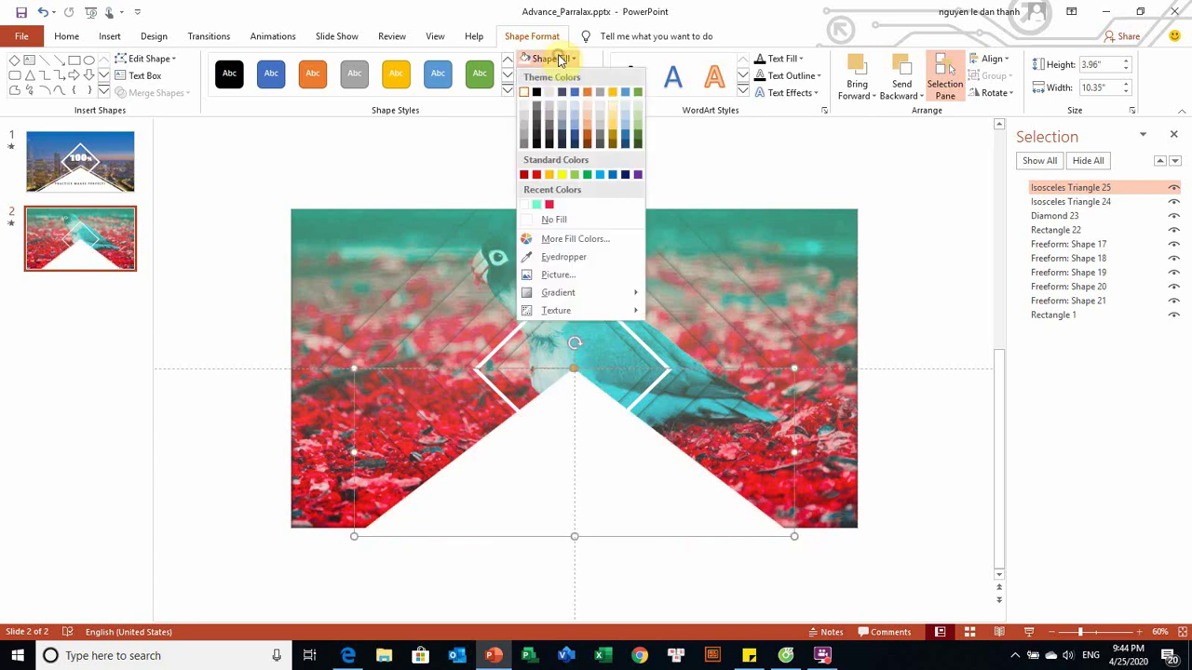
left_click(570, 219)
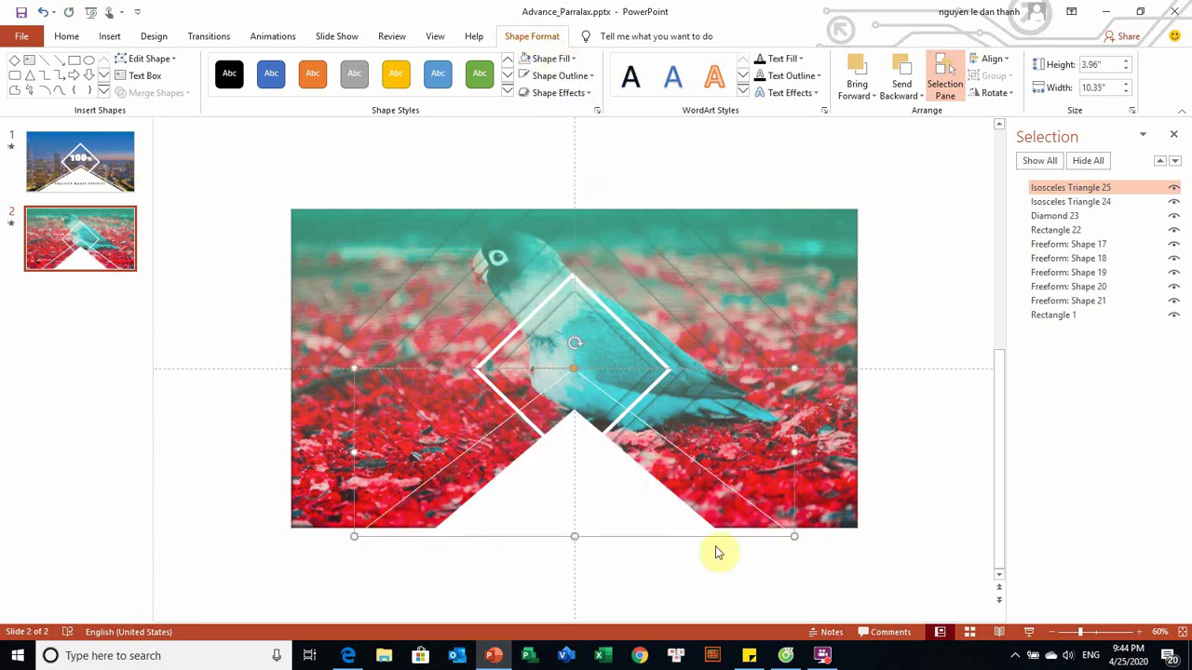
left_click_drag(573, 538, 574, 558)
Step: Compare with slide 1 and fine-tune the outline triangle's size
left_click(80, 189)
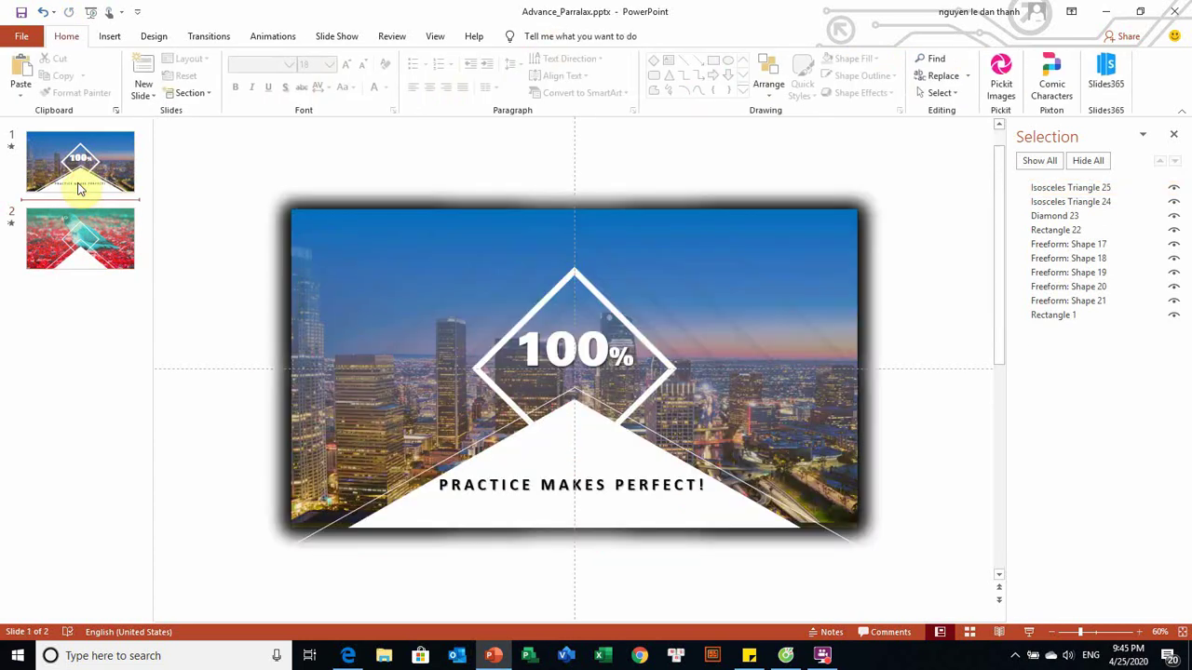
left_click(86, 238)
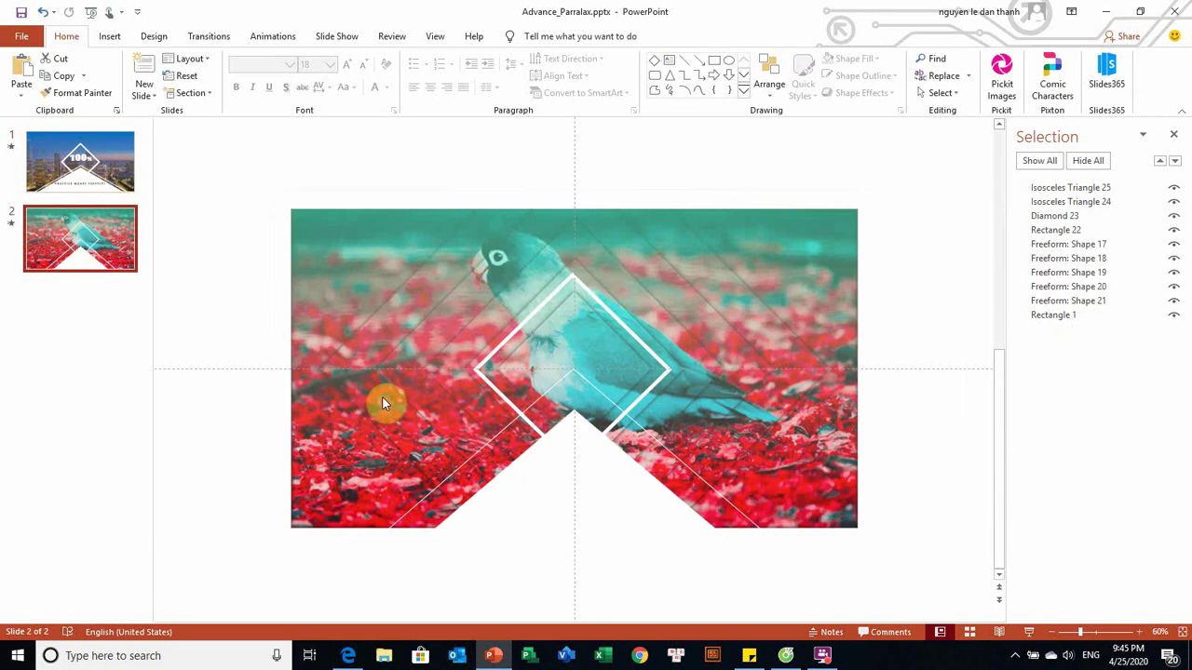
left_click(599, 397)
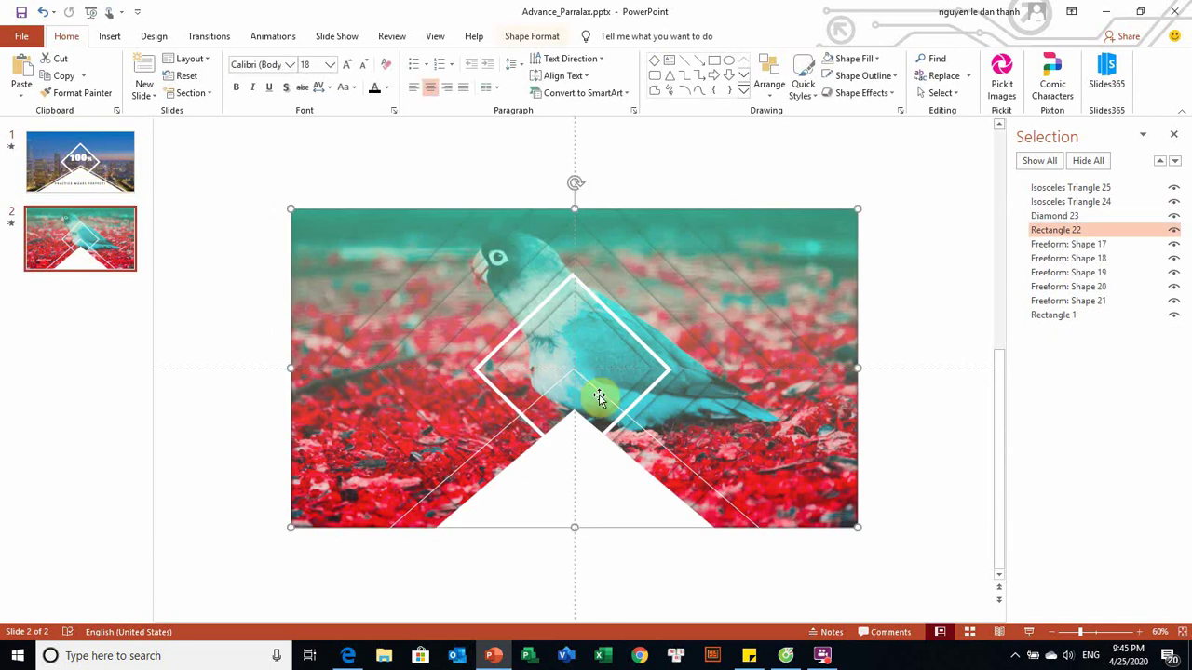
left_click(590, 469)
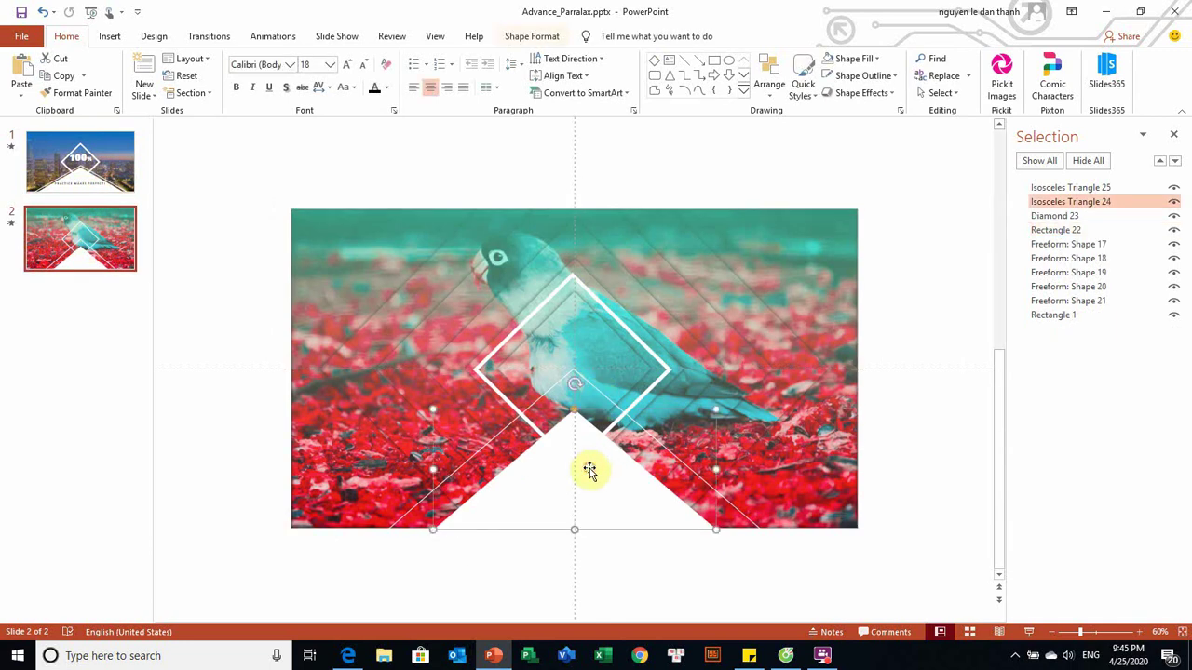
left_click(744, 512)
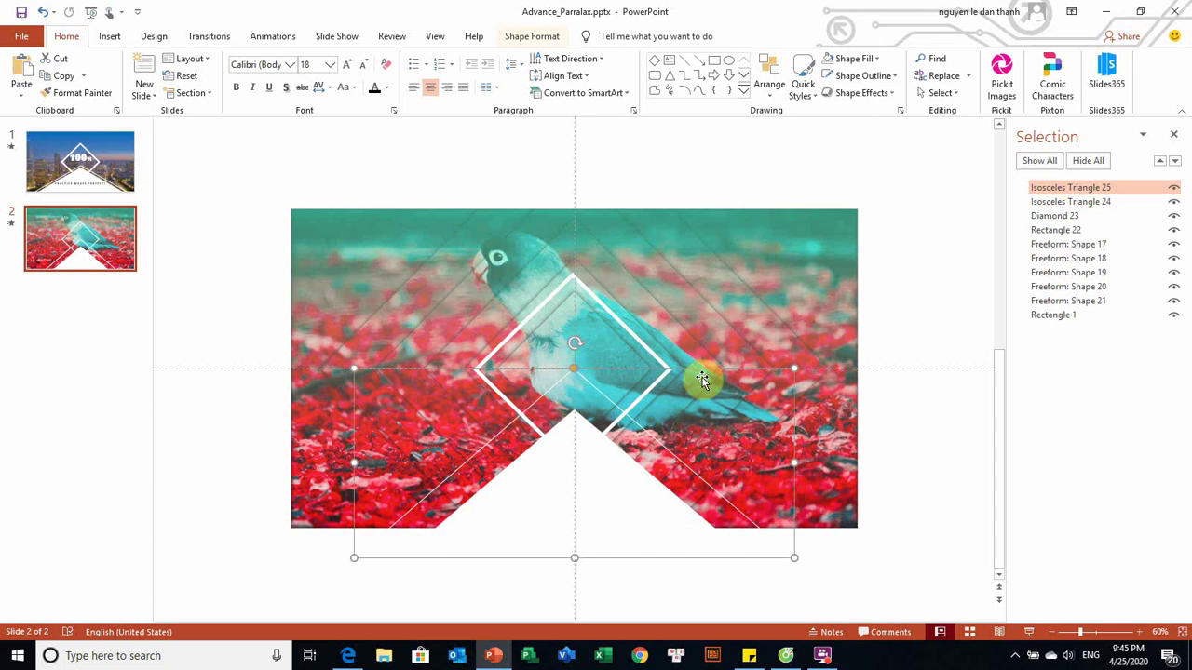
left_click(792, 383)
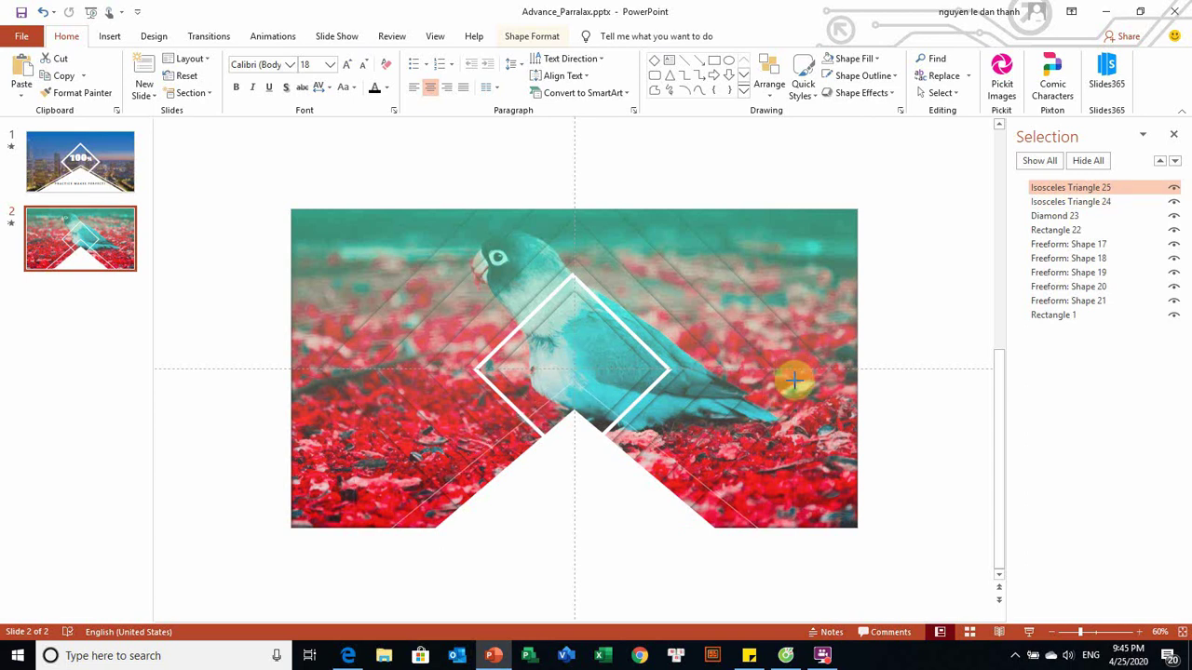
left_click_drag(796, 384, 795, 384)
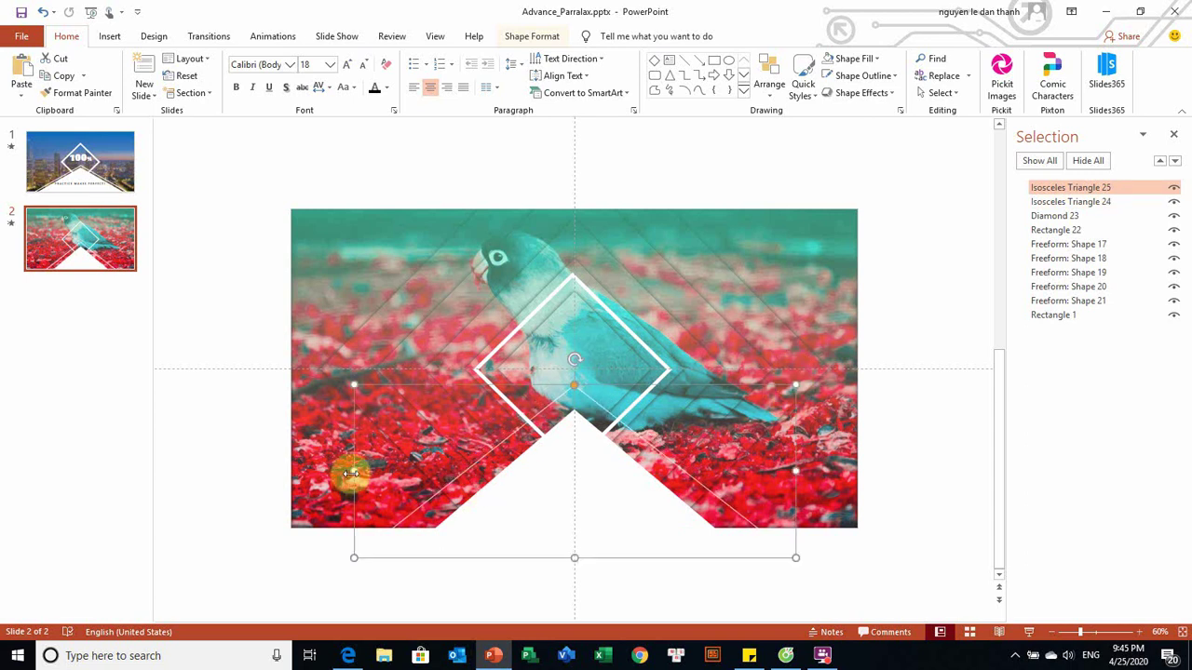
Step: Set the outline triangle's line weight to 1½ pt
left_click(543, 36)
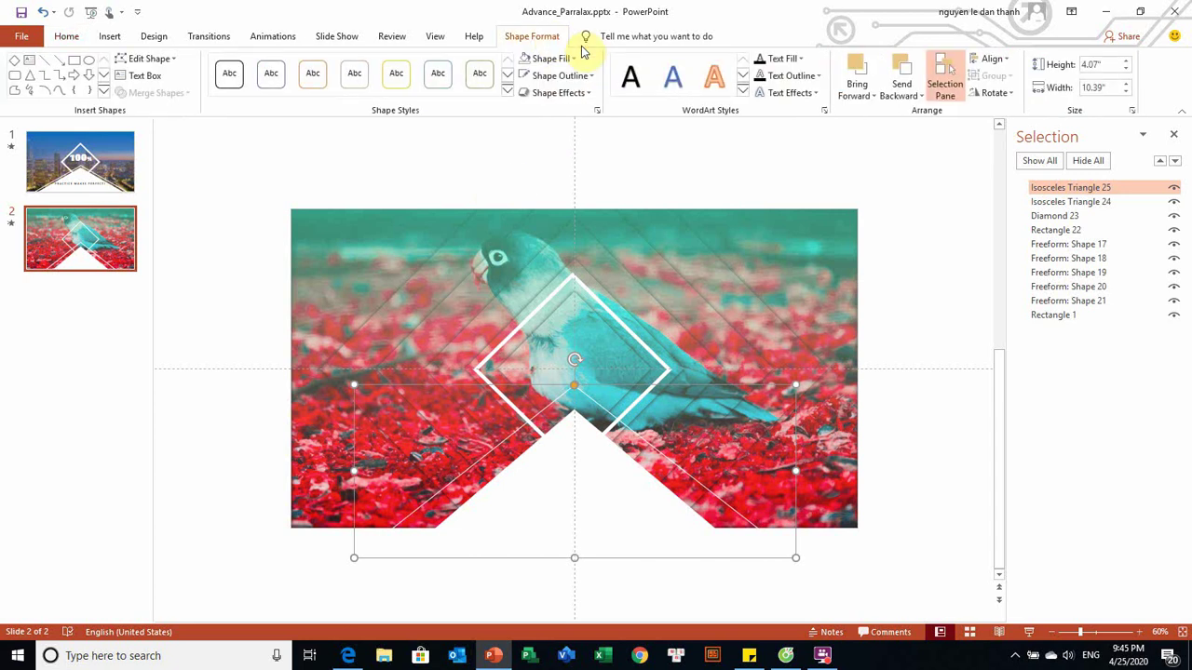
left_click(588, 76)
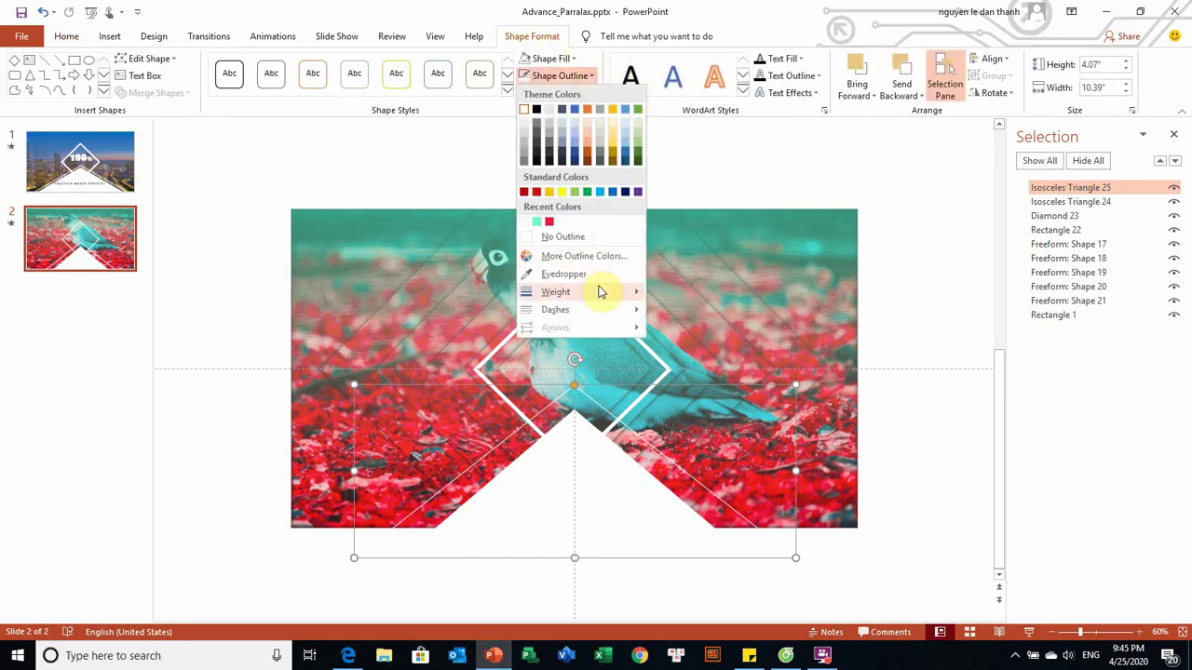
mouse_move(577, 292)
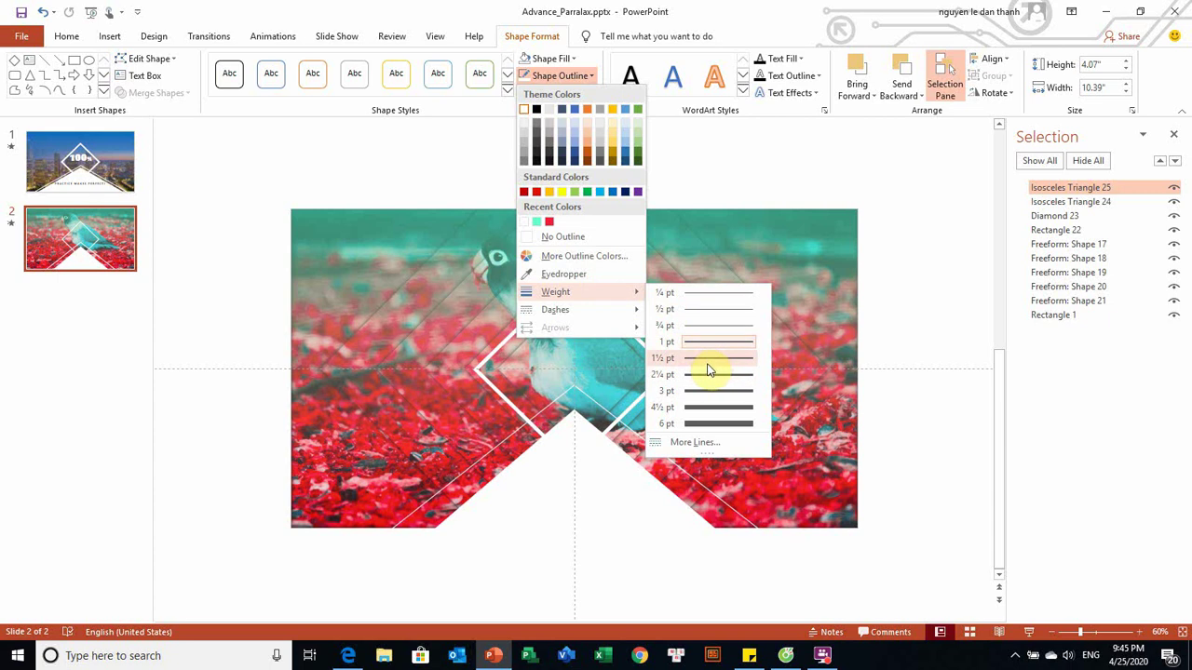
left_click(707, 362)
left_click(258, 319)
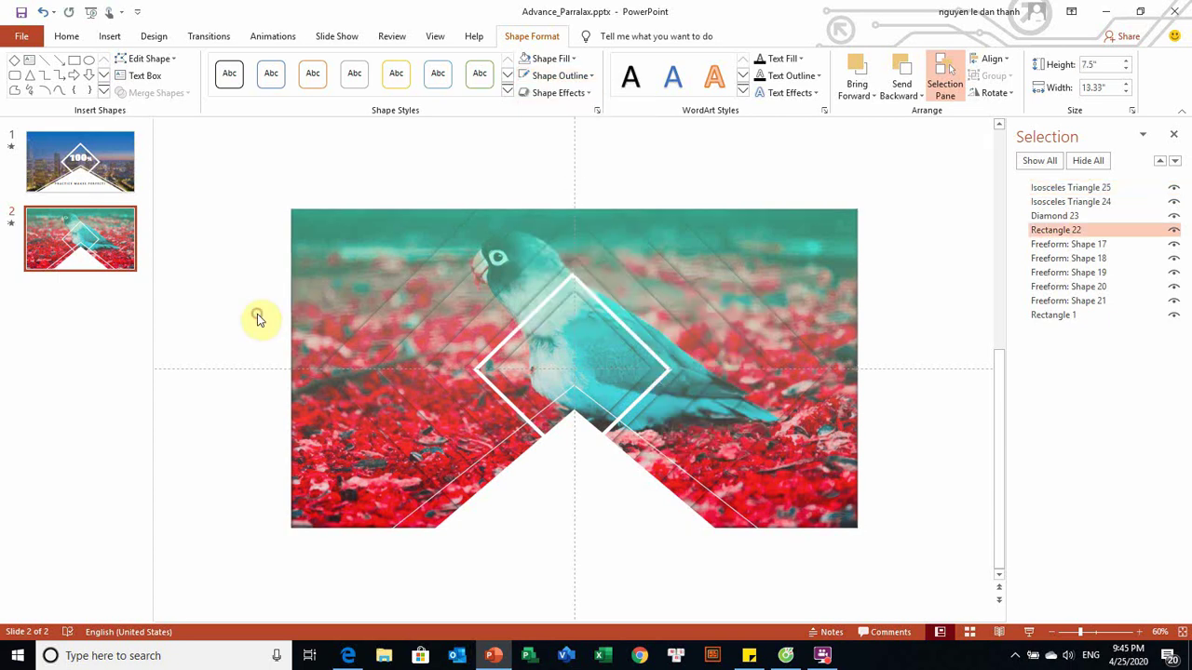
left_click(111, 35)
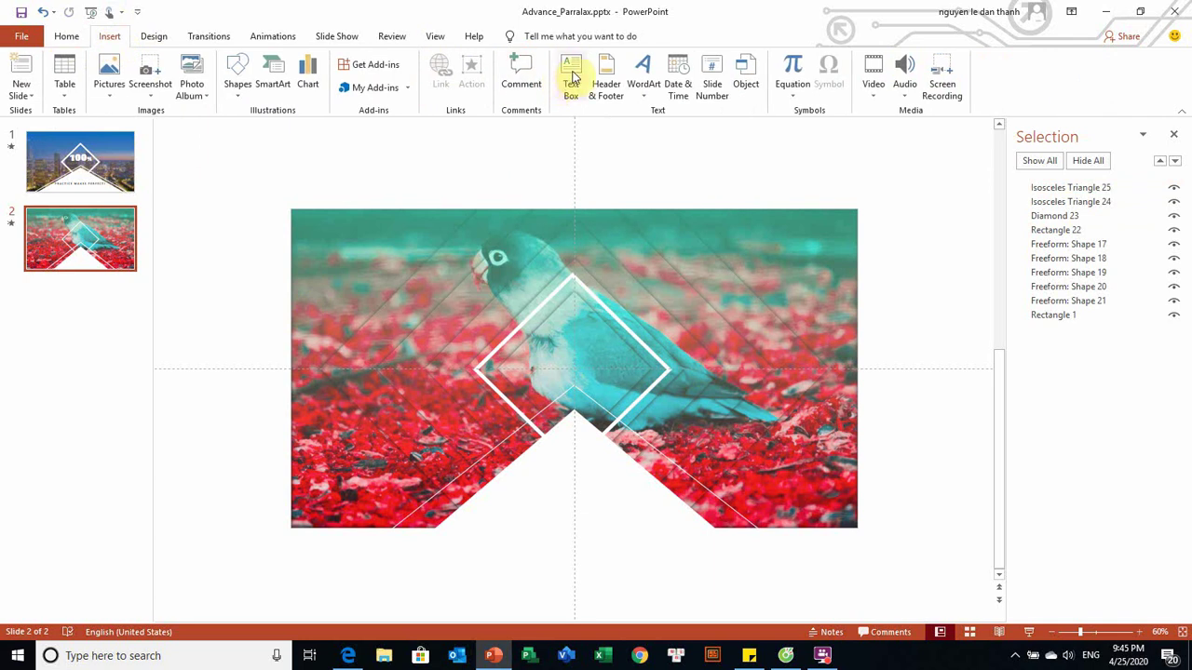
Step: Add a '100%' text box, enlarge its font and make it white
left_click(465, 157)
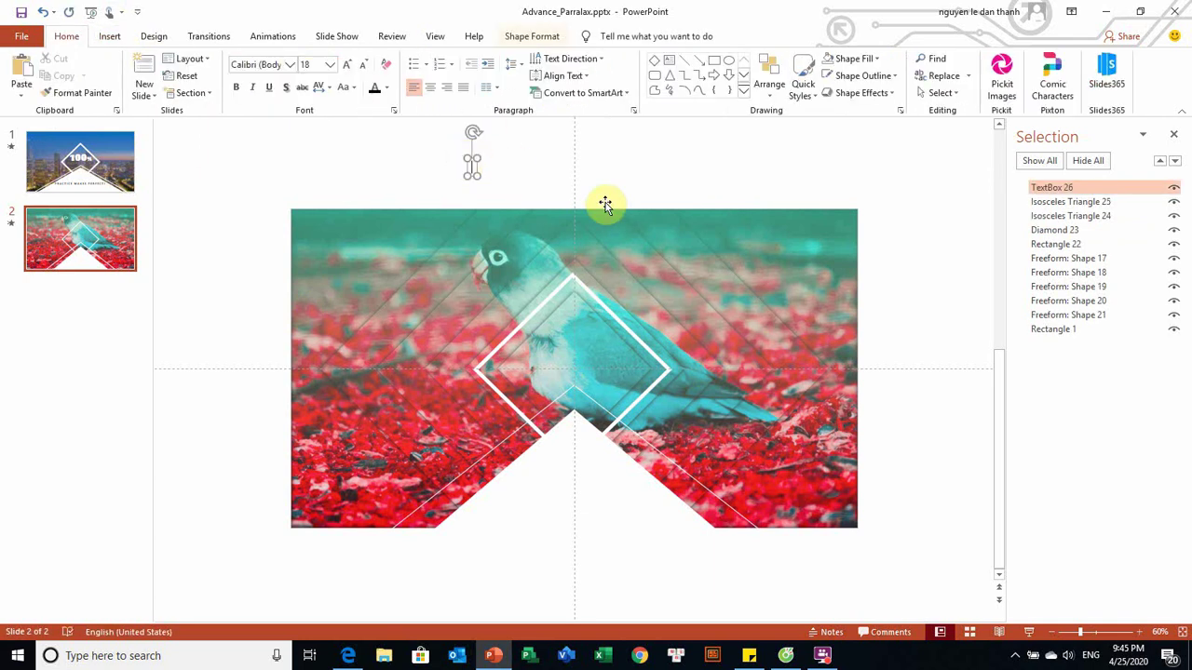
type("100")
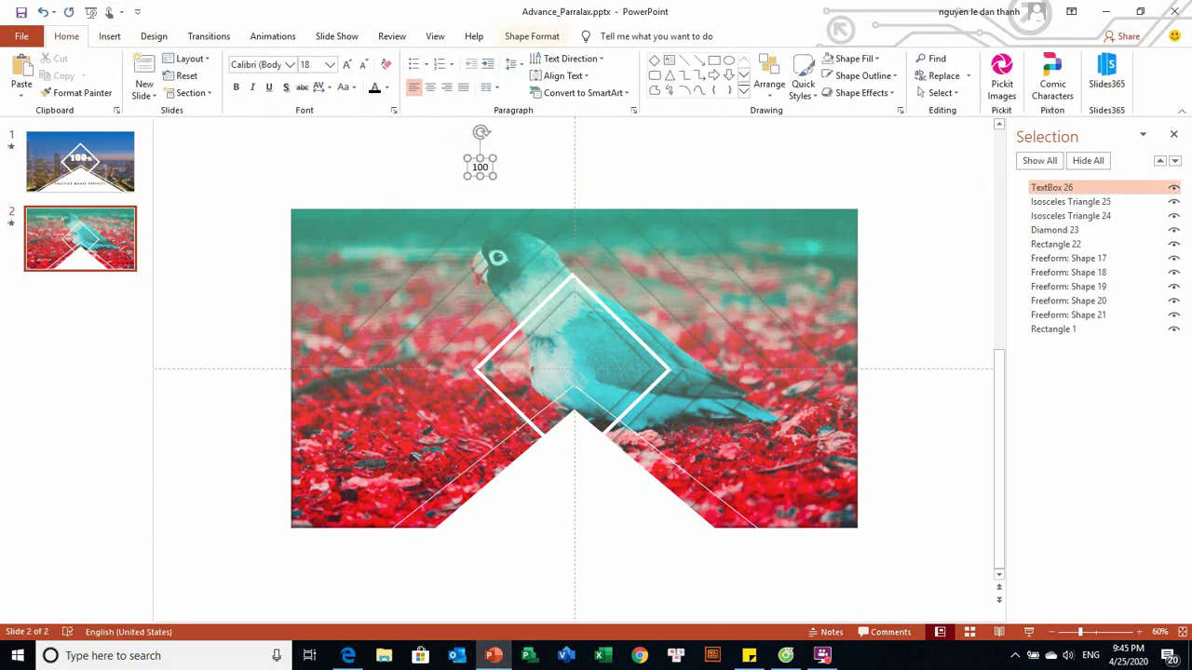
type("%")
key("ctrl+a")
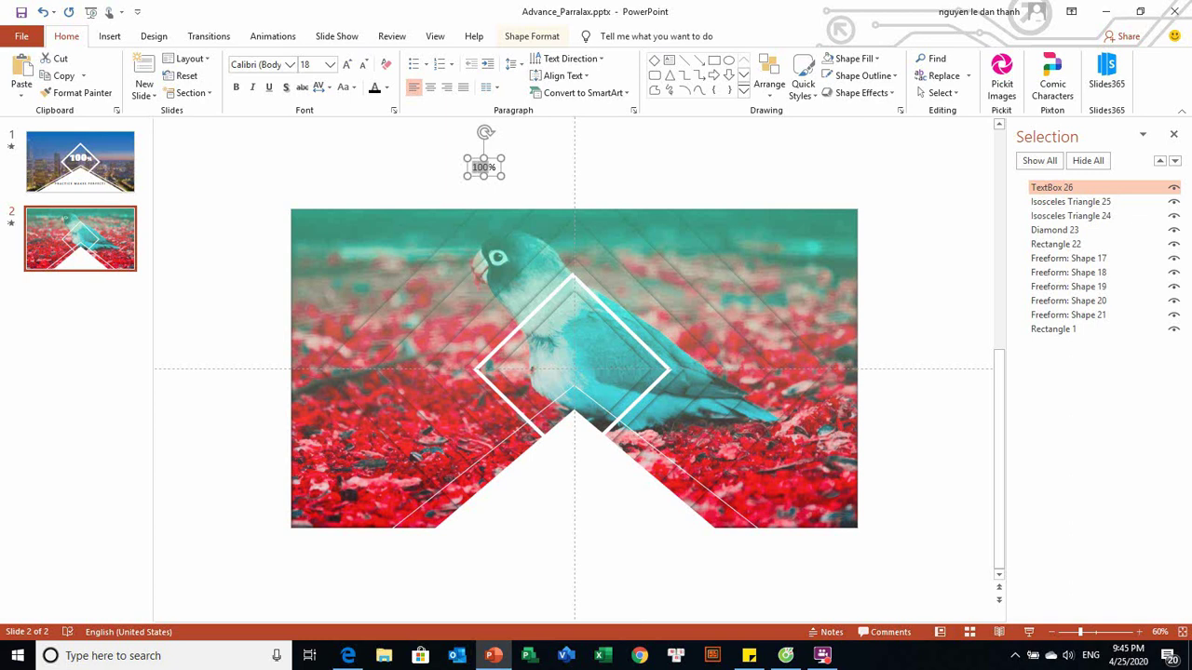
key("ctrl+shift+period")
key("ctrl+shift+period")
key("ctrl+shift+period")
key("ctrl+shift+period")
key("ctrl+shift+period")
key("ctrl+shift+period")
key("ctrl+shift+period")
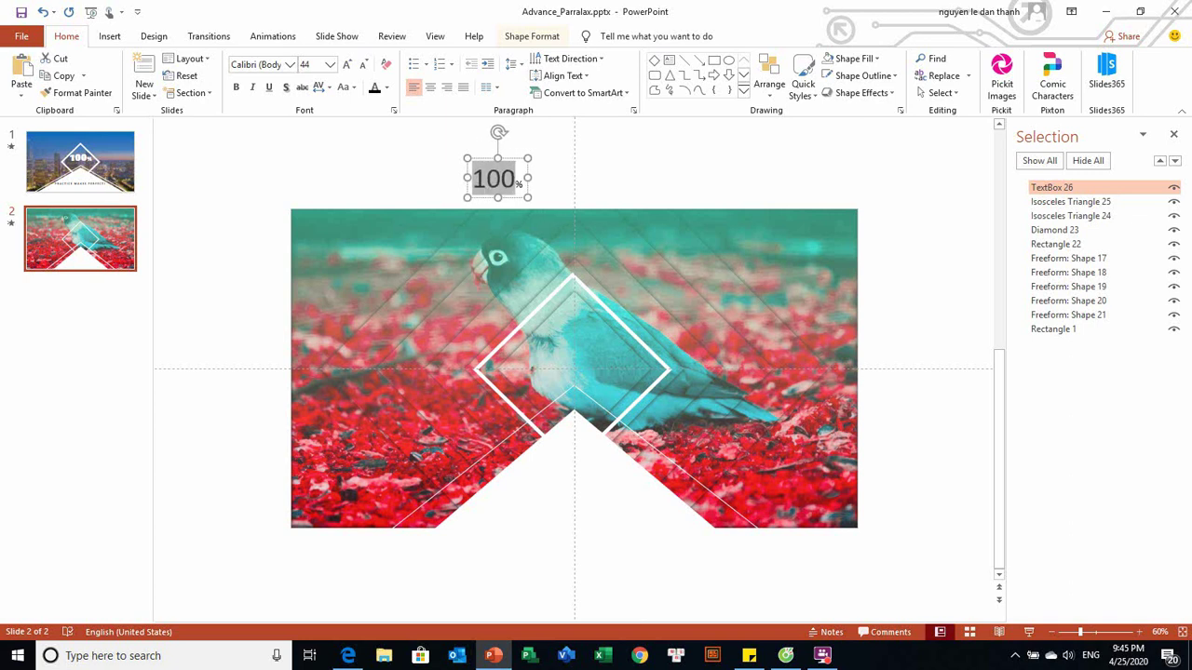
key("ctrl+shift+period")
key("ctrl+shift+period")
key("ctrl+shift+period")
key("ctrl+shift+period")
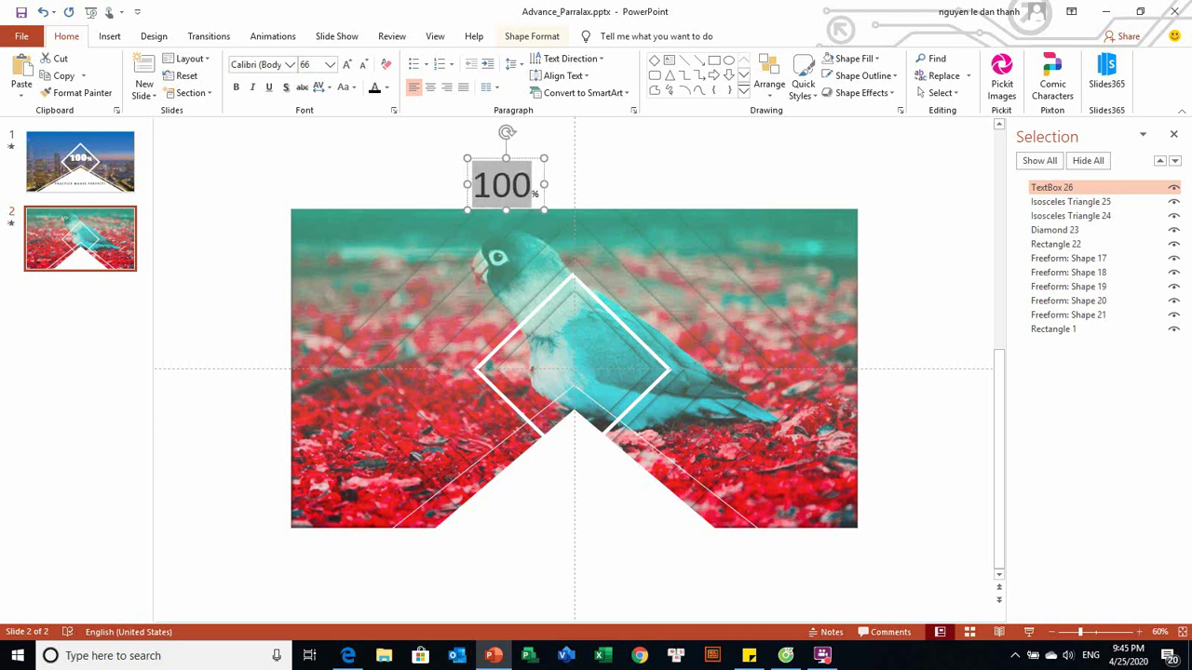
key("ctrl+shift+period")
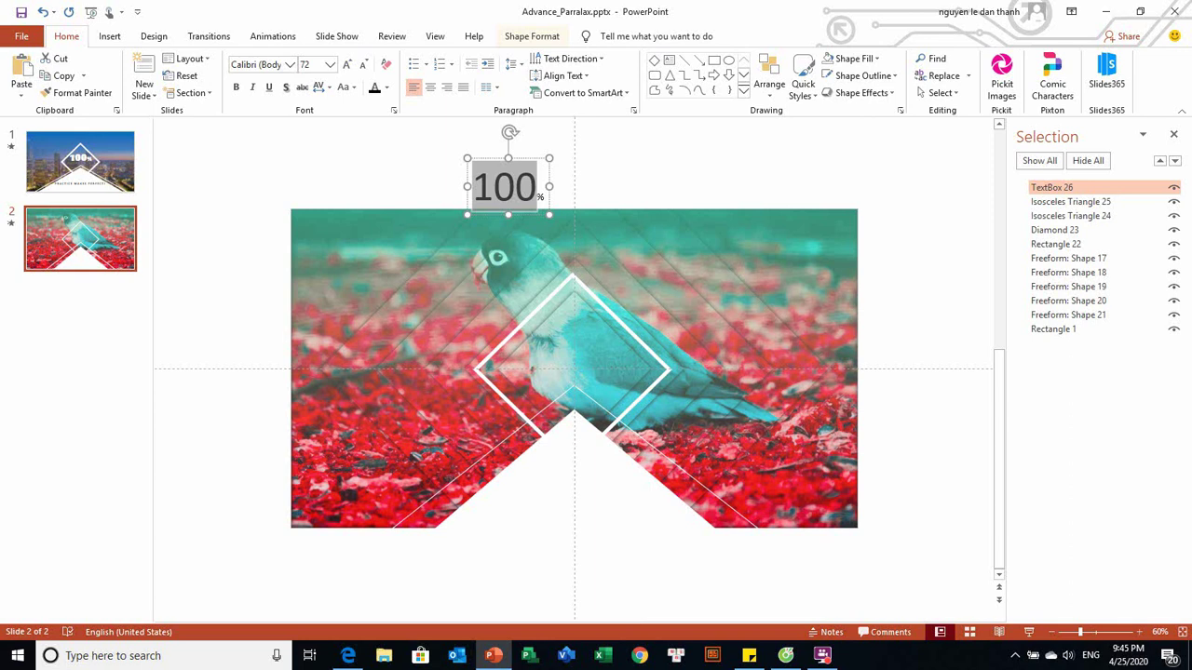
left_click(388, 87)
left_click(376, 119)
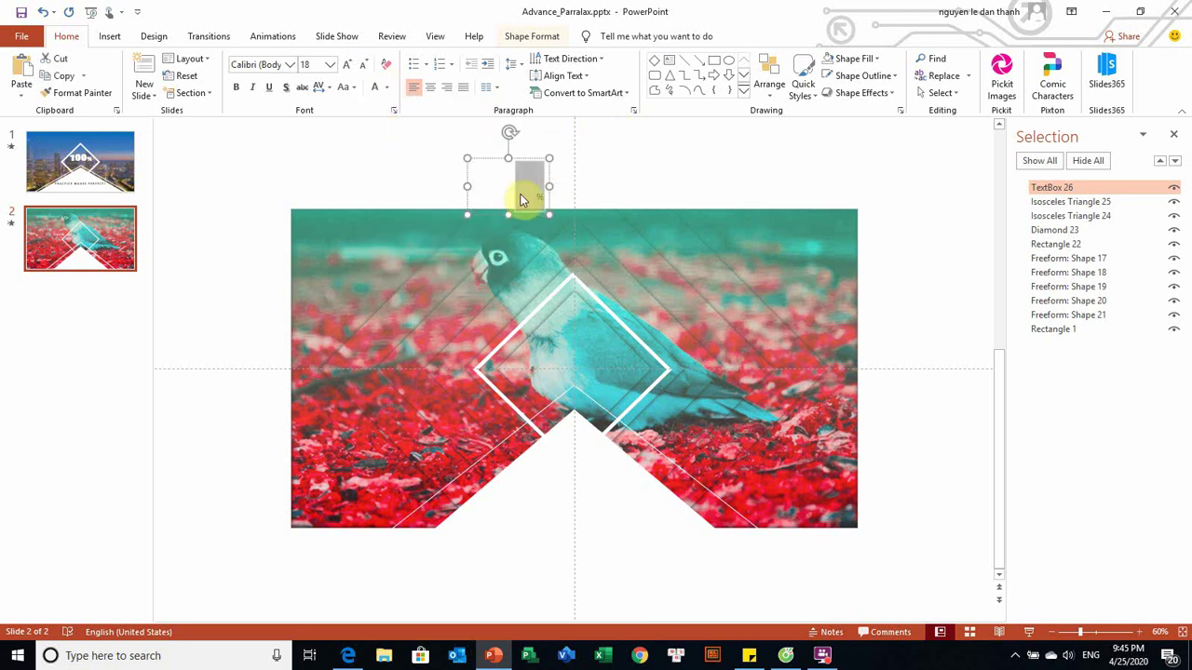
left_click(543, 204)
Step: Enlarge the 100% further, add a text shadow, and centre it in the diamond
triple_click(543, 203)
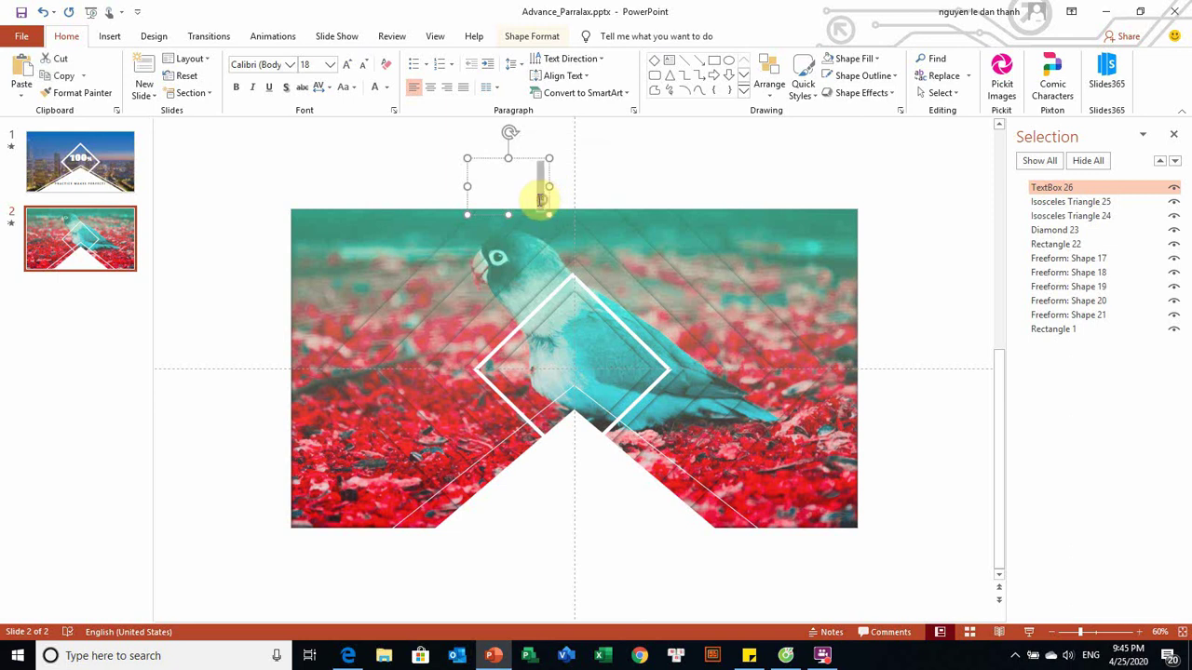
key("ctrl+bracketright")
key("ctrl+bracketright")
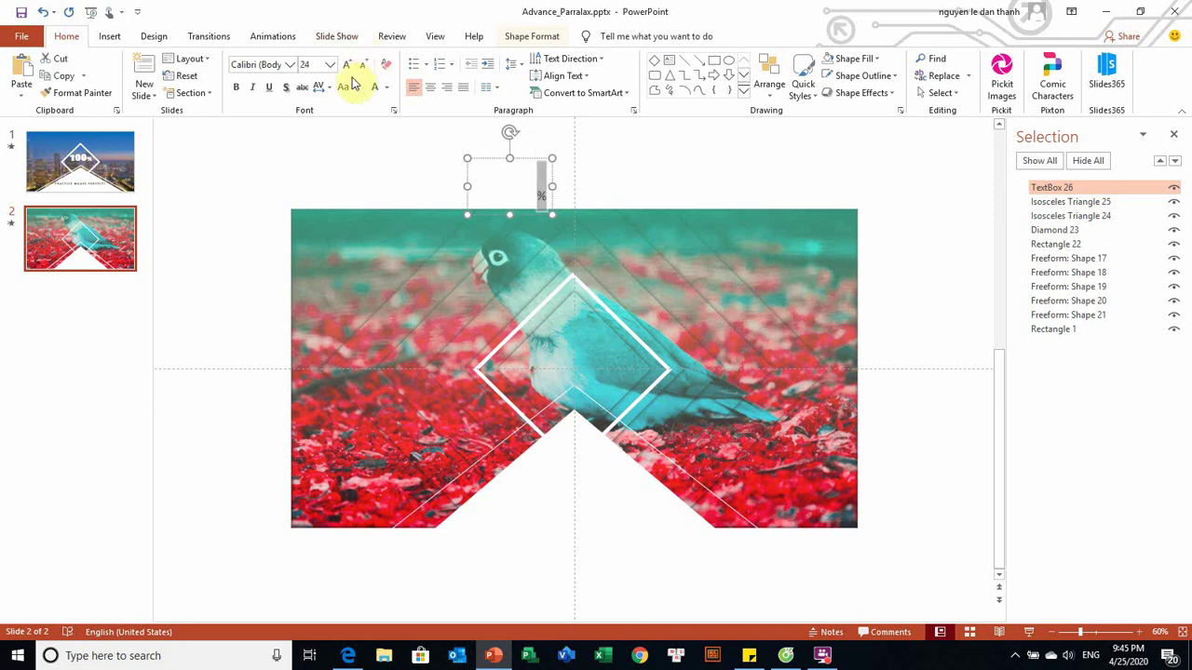
key("ctrl+bracketright")
key("ctrl+bracketright")
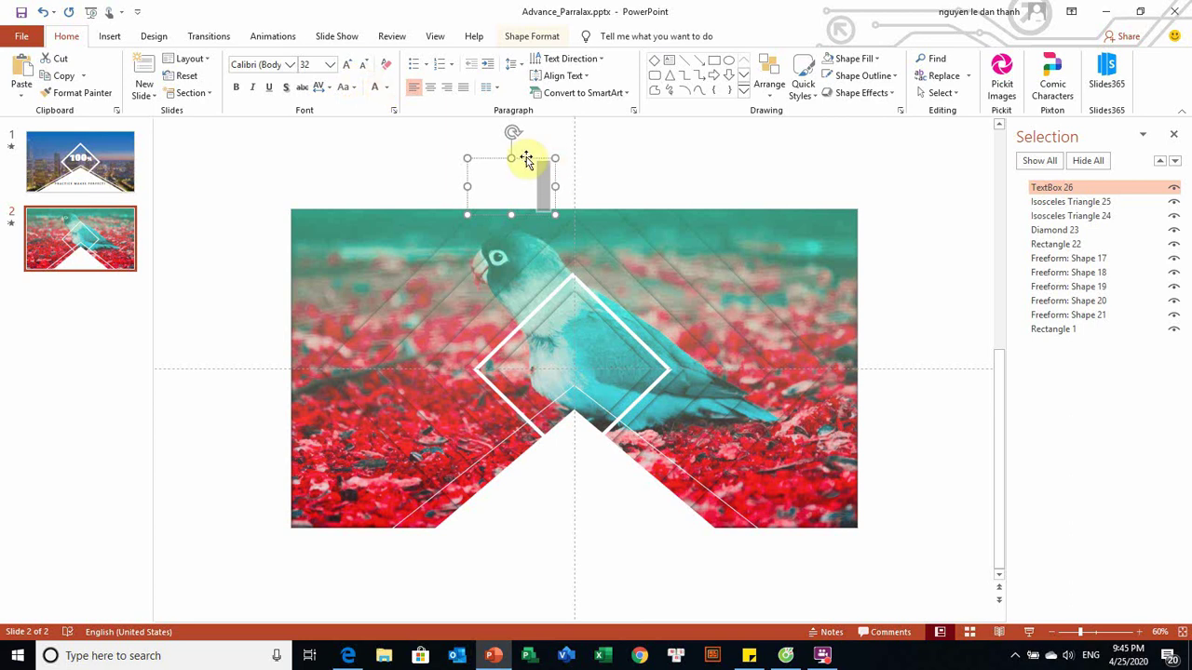
mouse_move(527, 160)
left_mouse_down()
mouse_move(585, 280)
mouse_move(584, 313)
left_mouse_up()
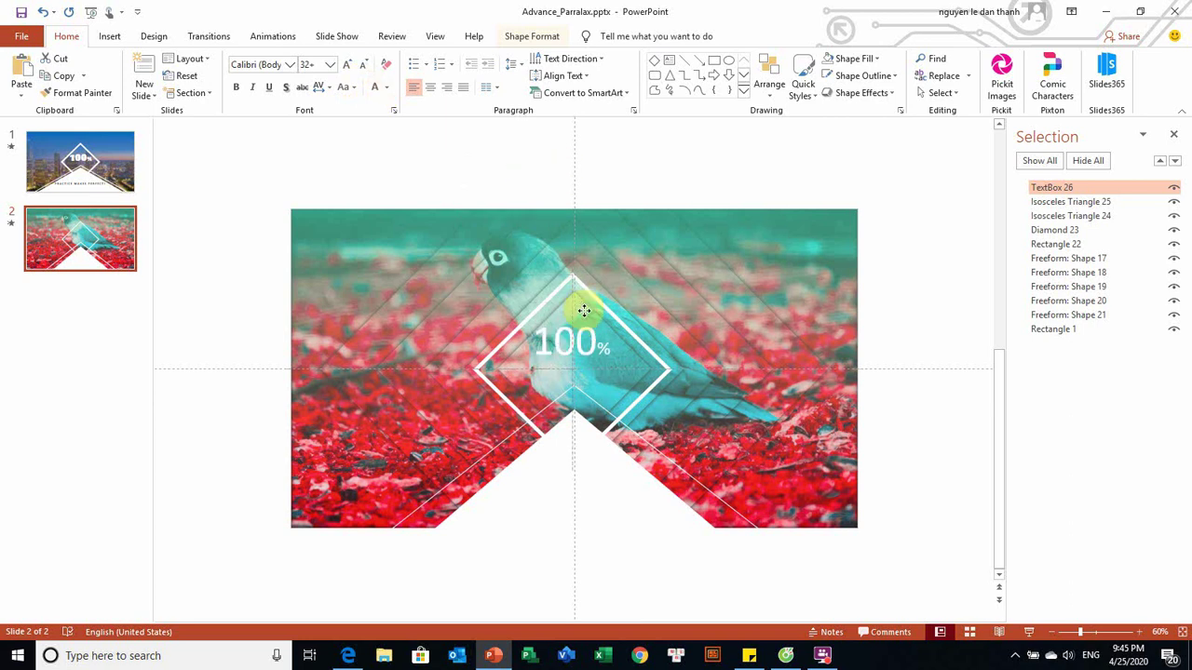
left_click(285, 89)
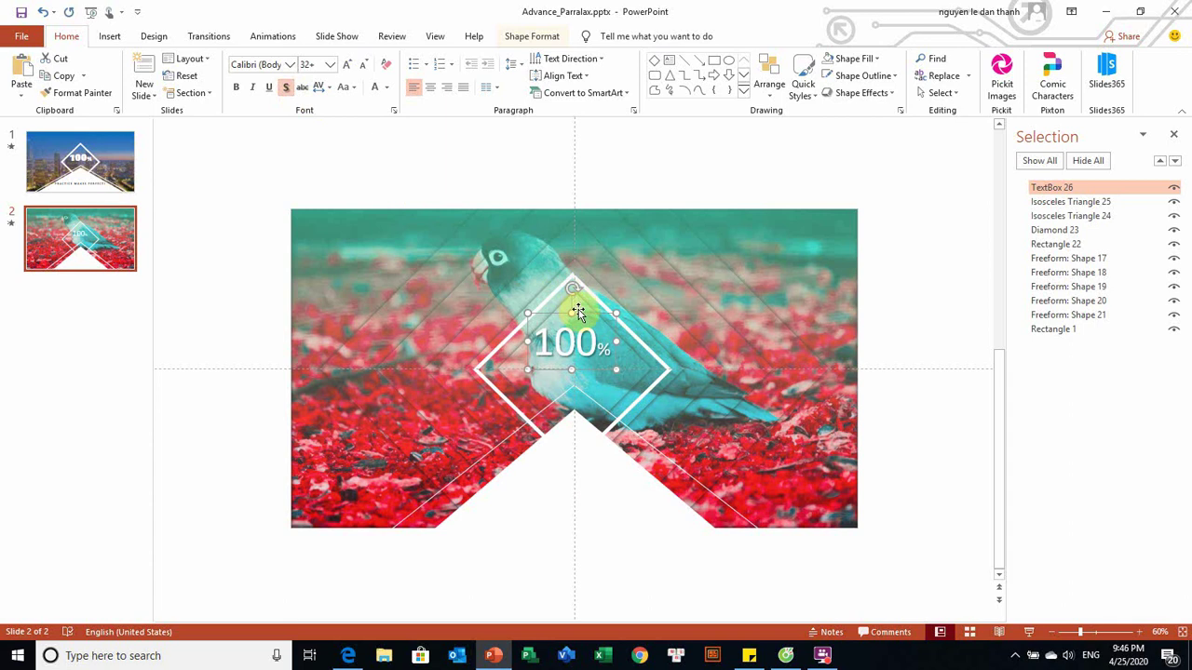
left_click_drag(580, 316, 580, 324)
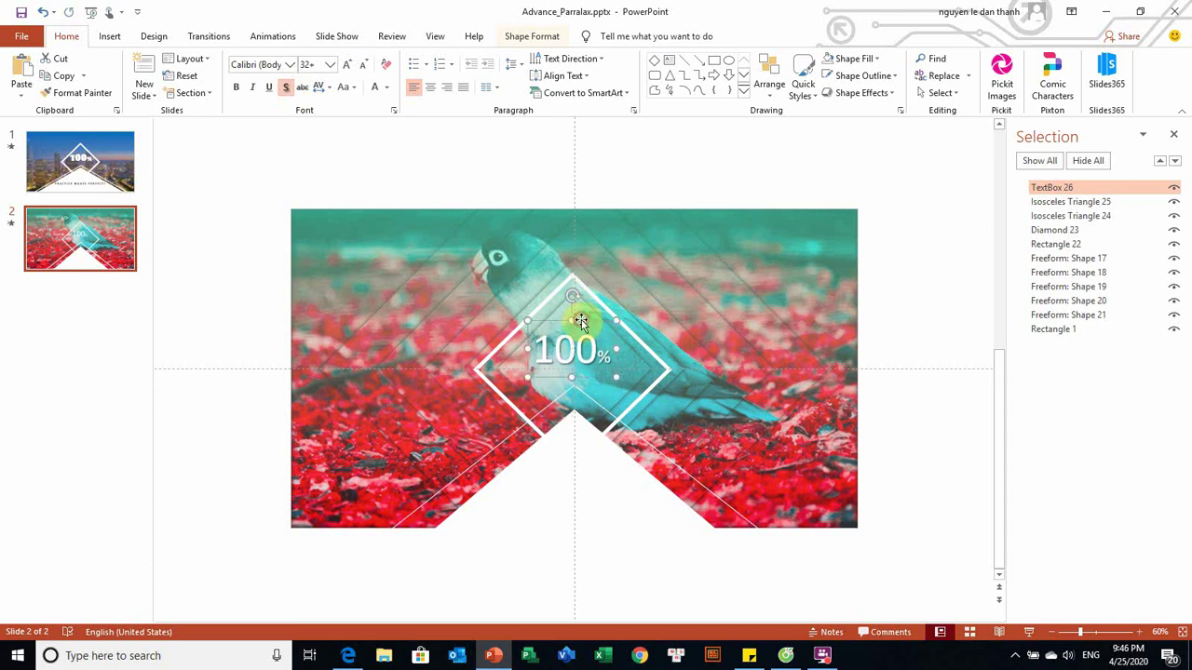
key("ctrl+shift+period")
key("ctrl+shift+period")
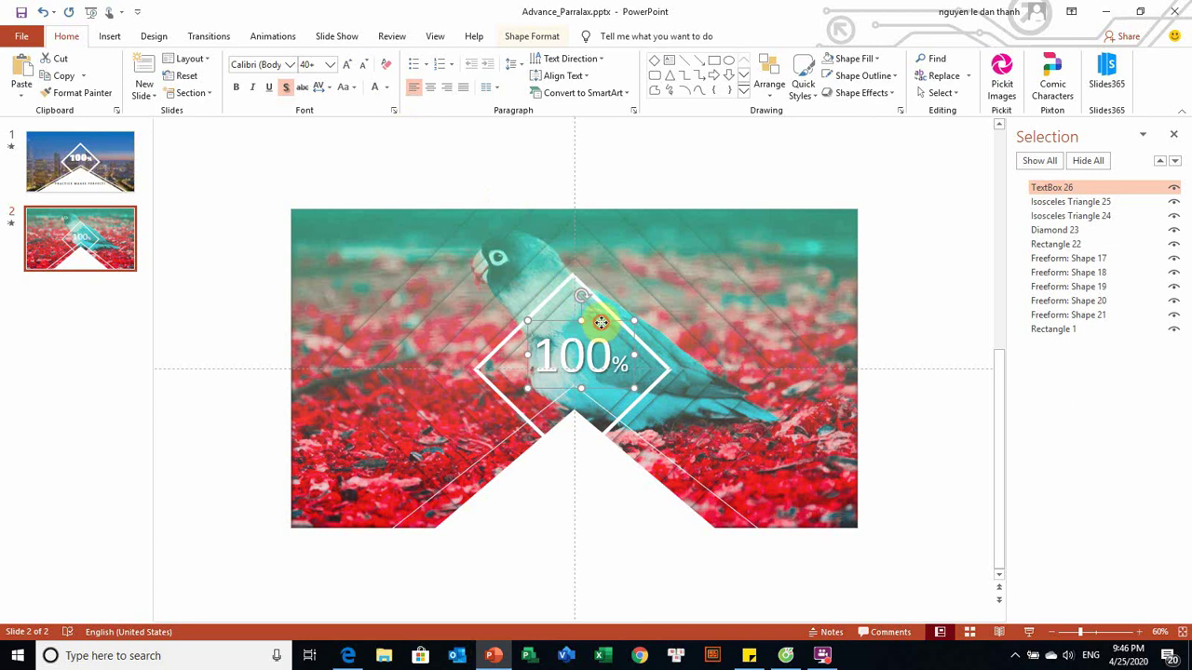
left_click_drag(600, 323, 592, 323)
left_click(593, 323)
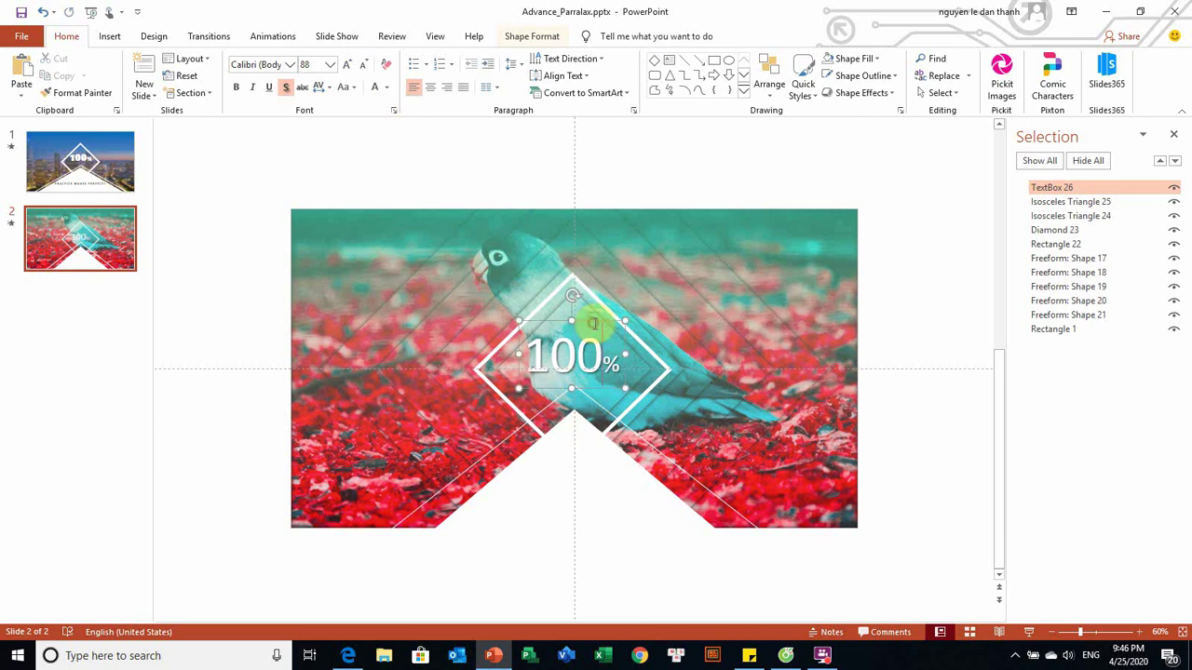
left_click_drag(600, 321, 603, 322)
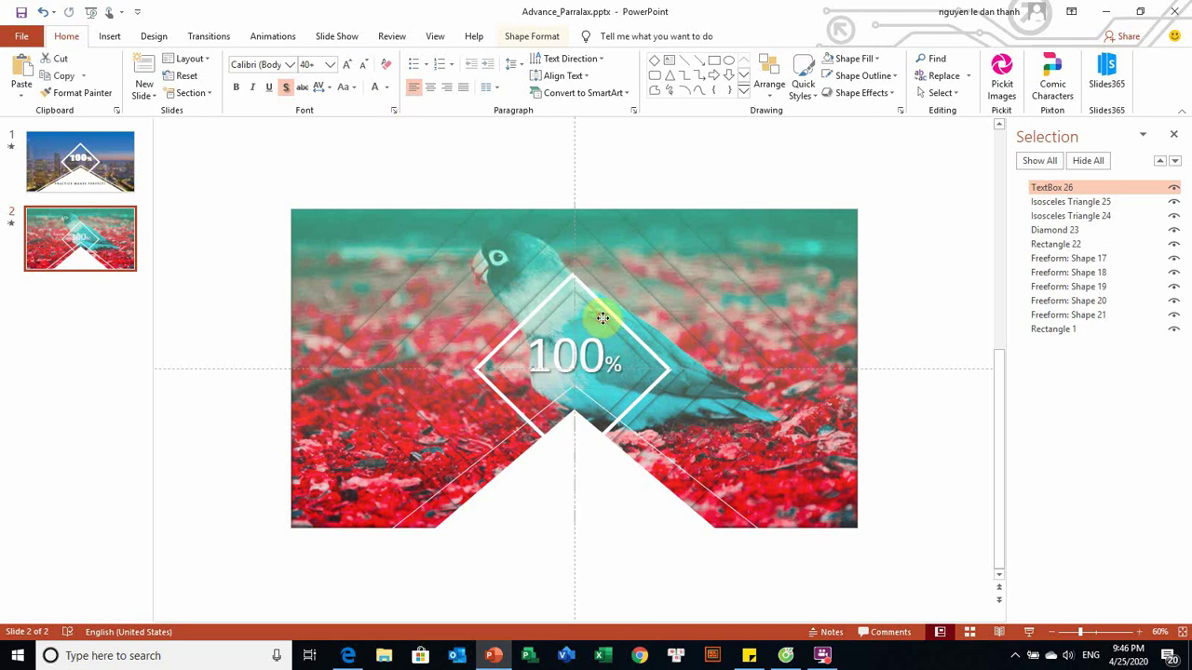
Step: Add a text box reading 'PRACTICE MAKES PERFECT!'
left_click(109, 36)
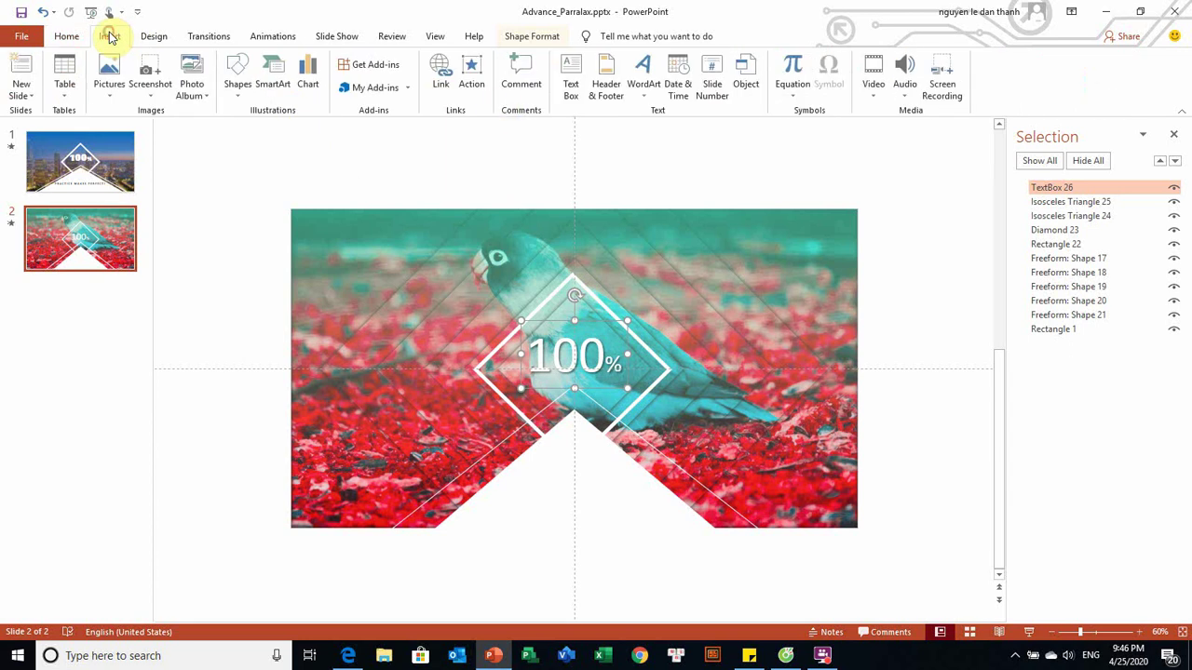
left_click(570, 91)
left_click(604, 158)
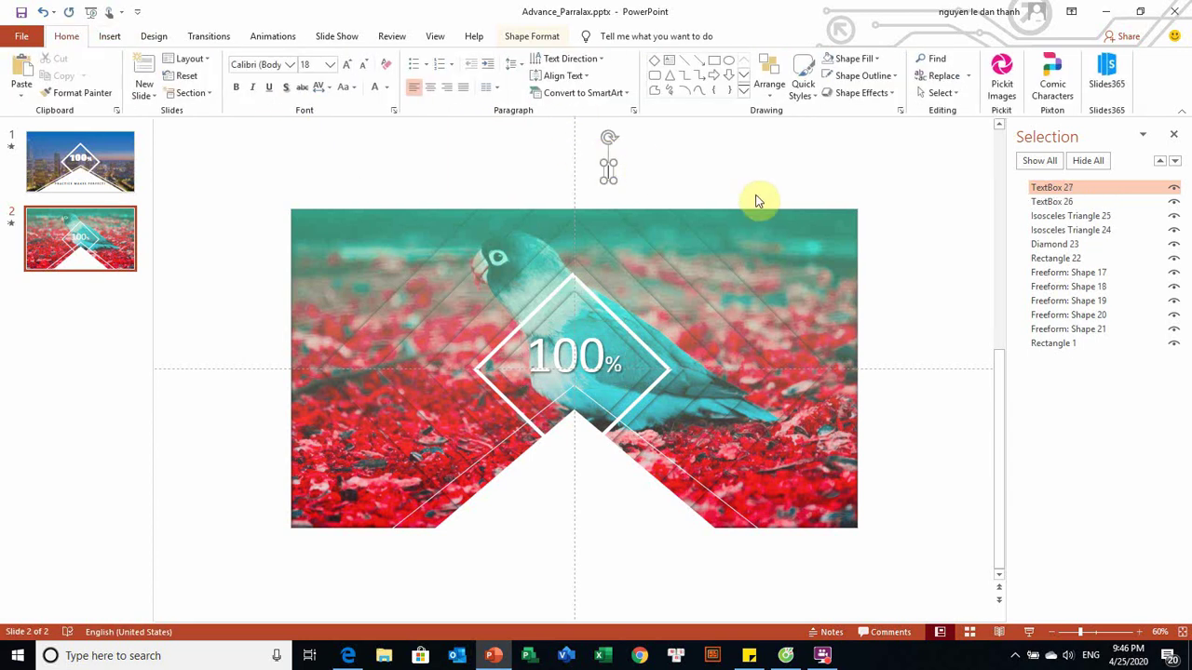
type("Pra")
key("BackSpace")
key("BackSpace")
key("BackSpace")
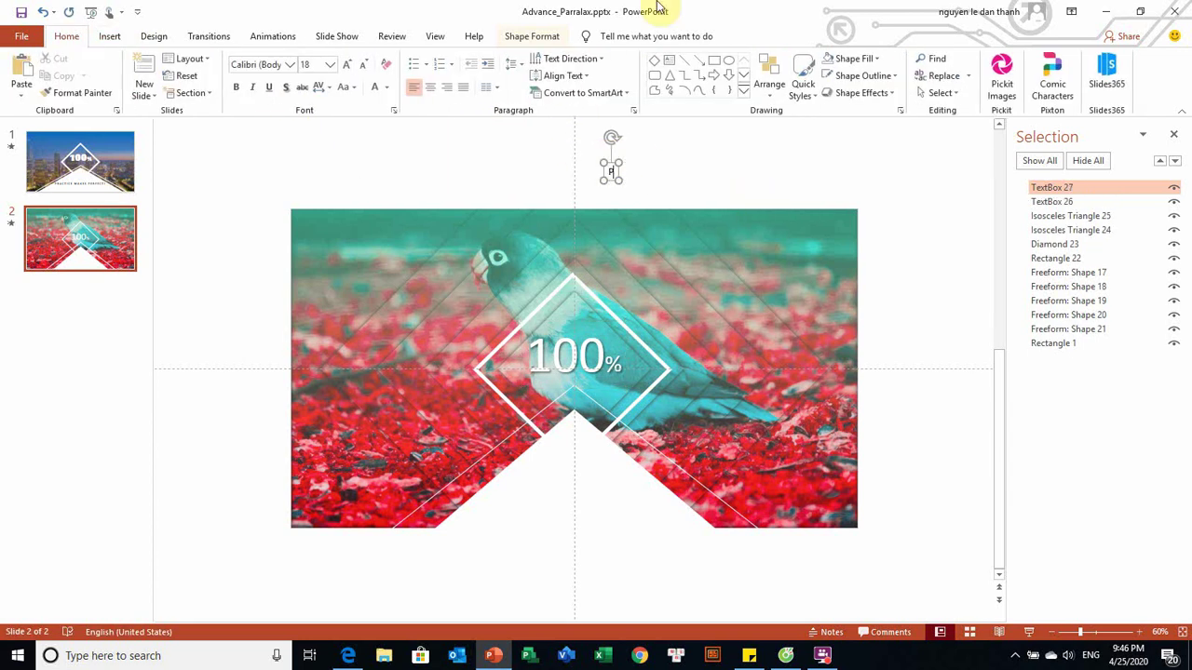
type("PRACETI")
type("CE MAKES PE")
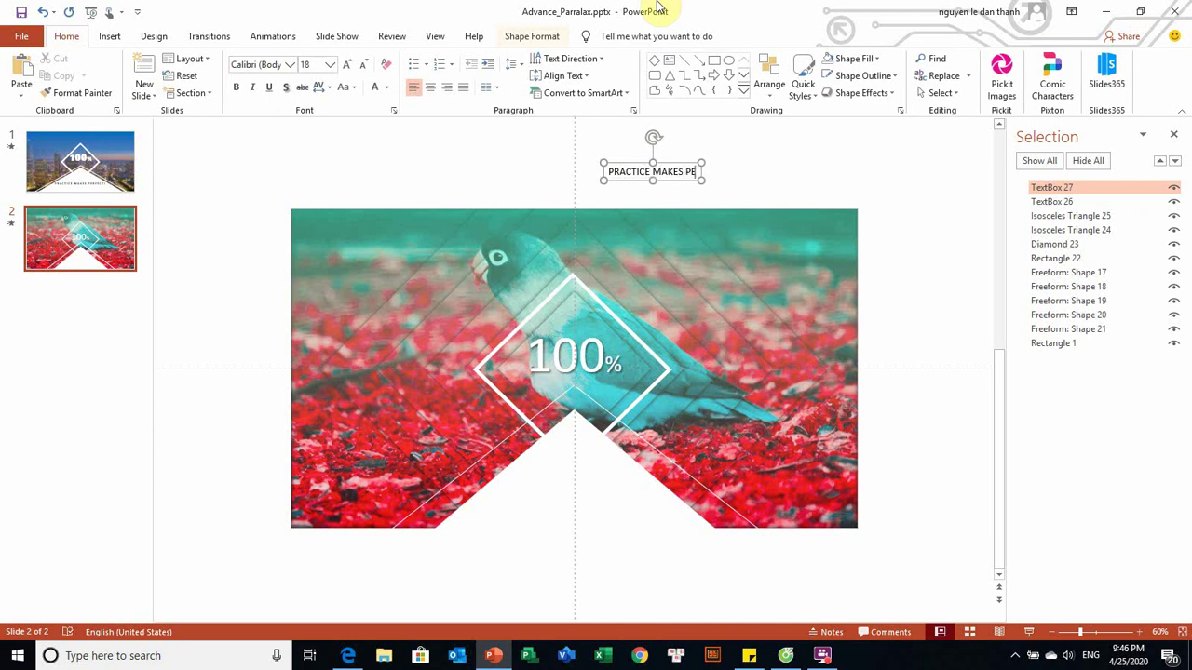
type("RRECT")
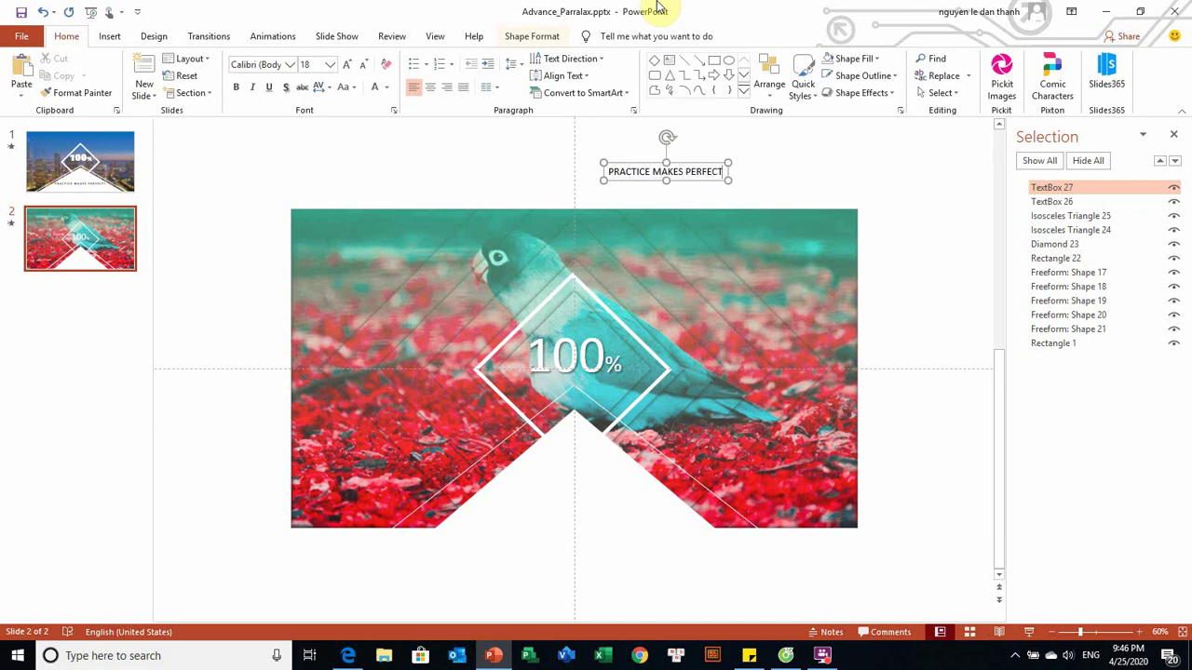
type("!")
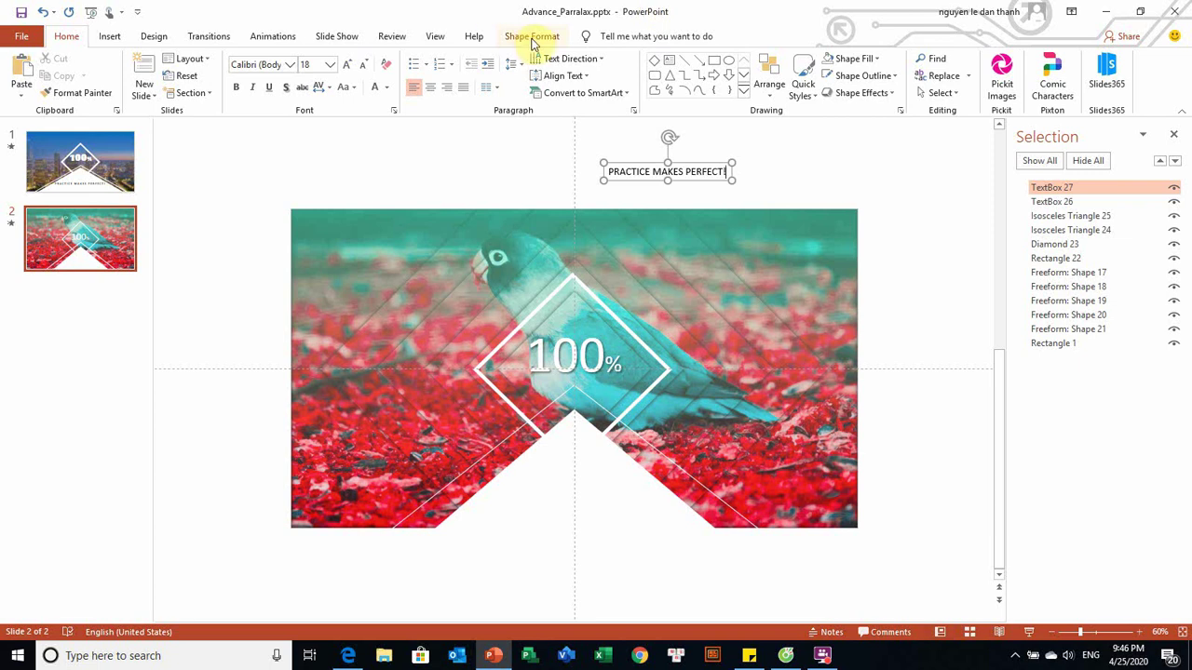
Step: Set the caption to Very Loose spacing, size 24, and move it onto the white triangle
key("ctrl+a")
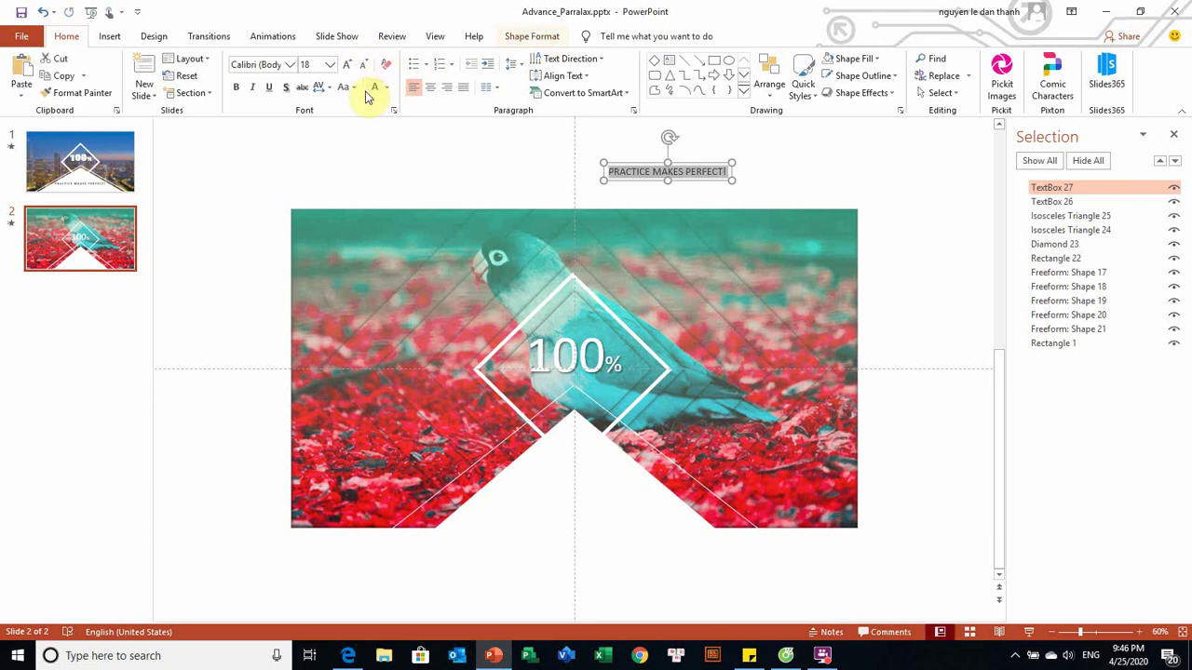
left_click(325, 88)
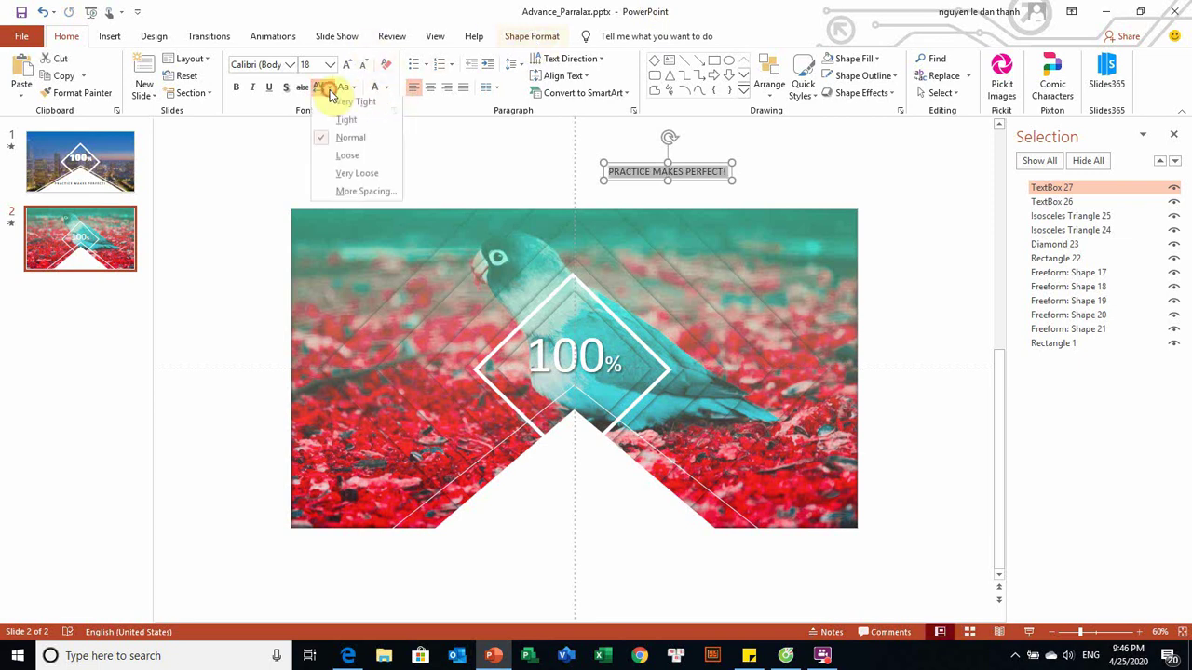
left_click(356, 174)
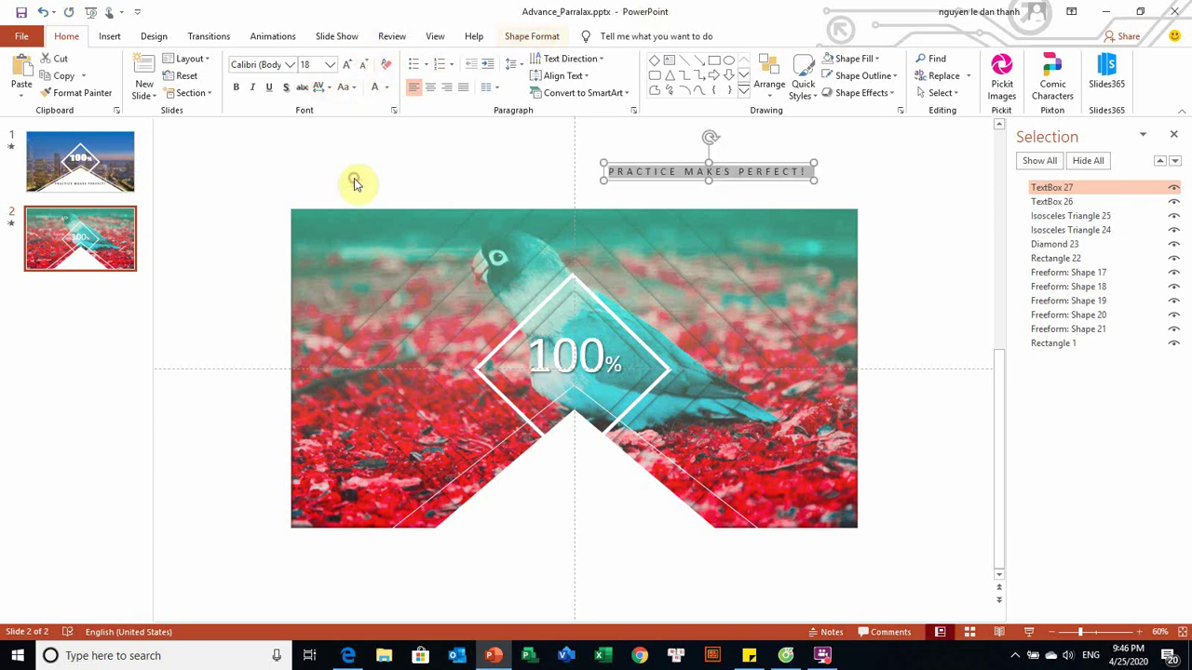
left_click(345, 65)
left_click(345, 65)
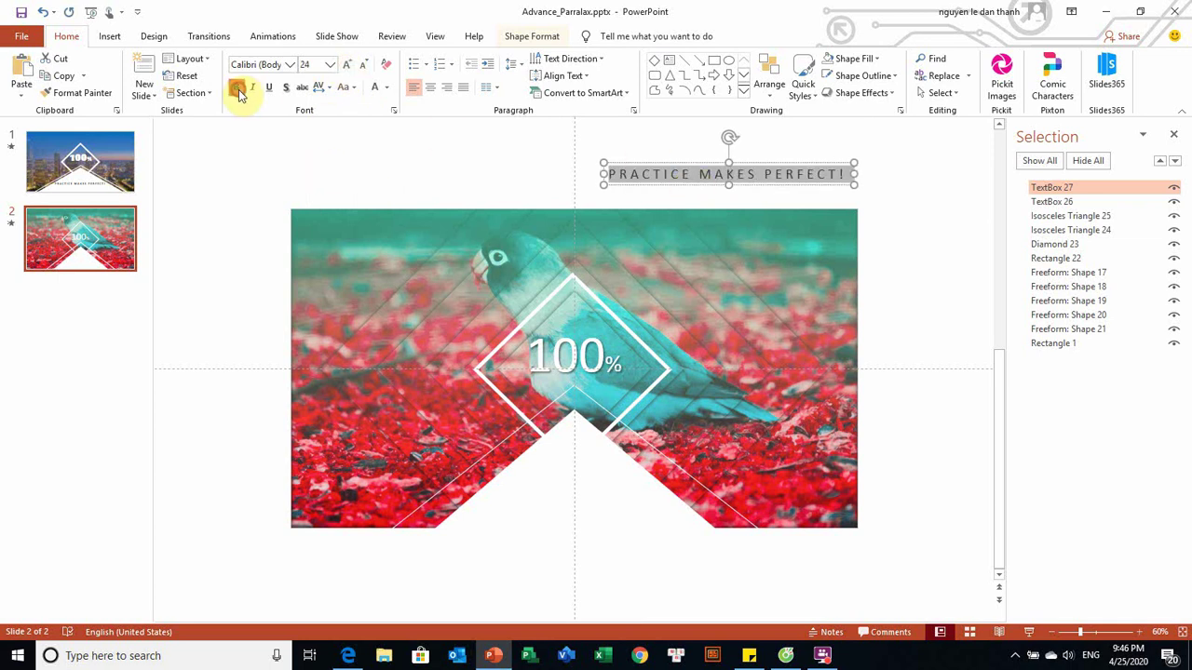
mouse_move(676, 181)
left_mouse_down()
mouse_move(541, 560)
mouse_move(529, 493)
left_mouse_up()
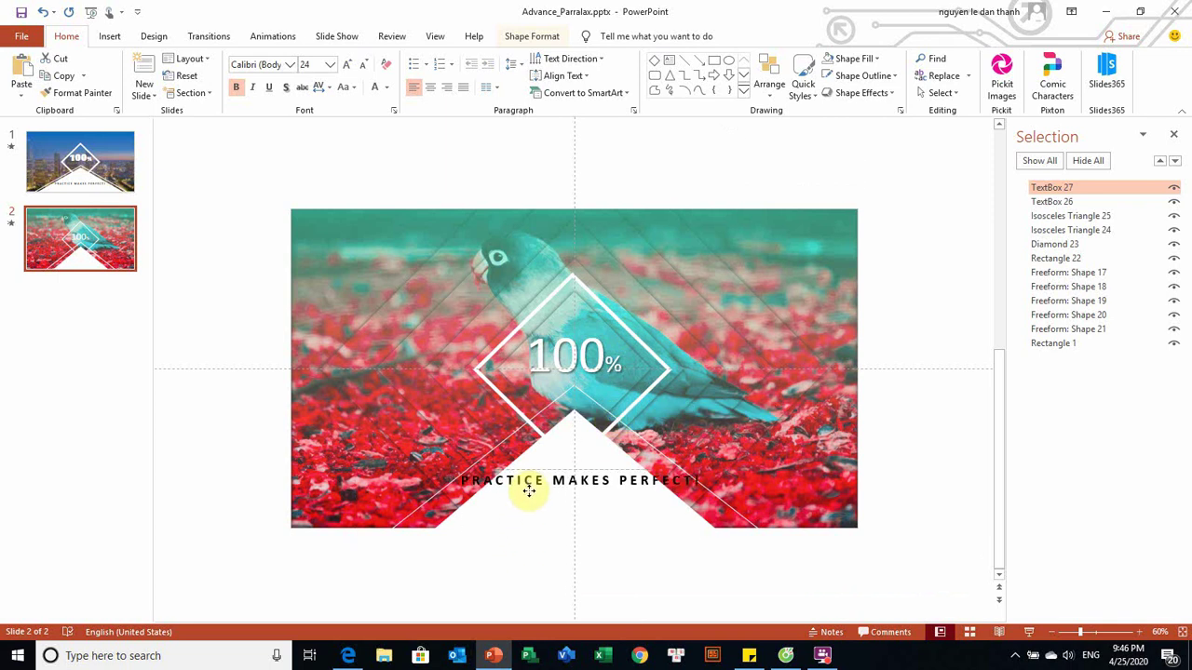
left_click(364, 67)
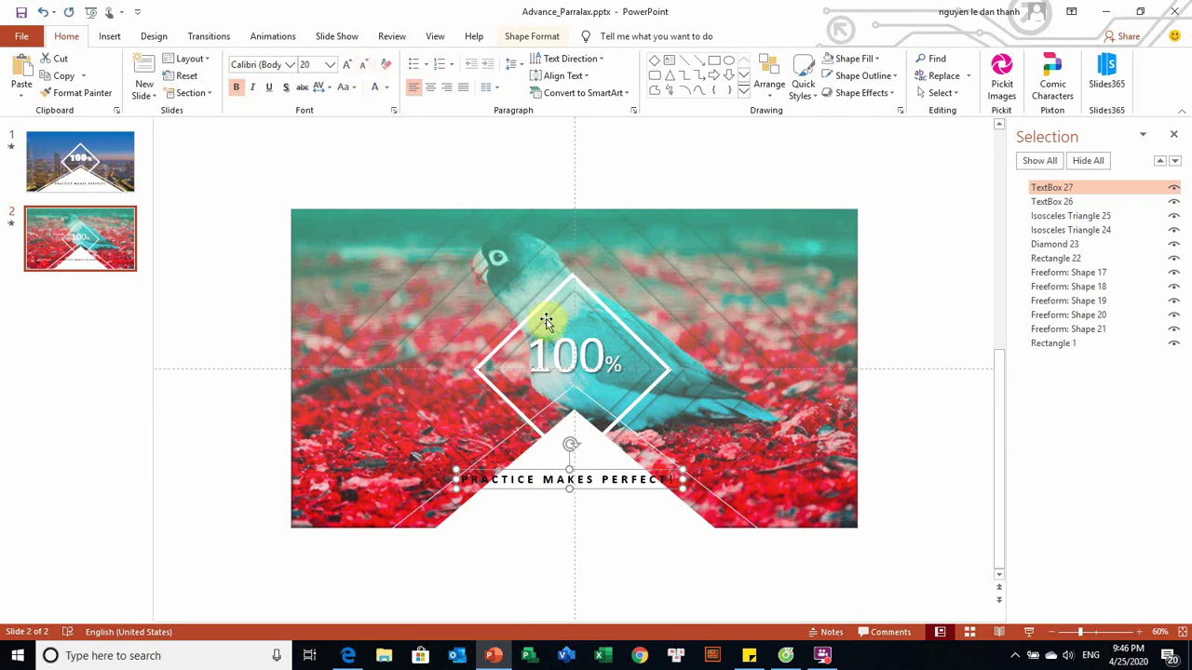
left_click(547, 518)
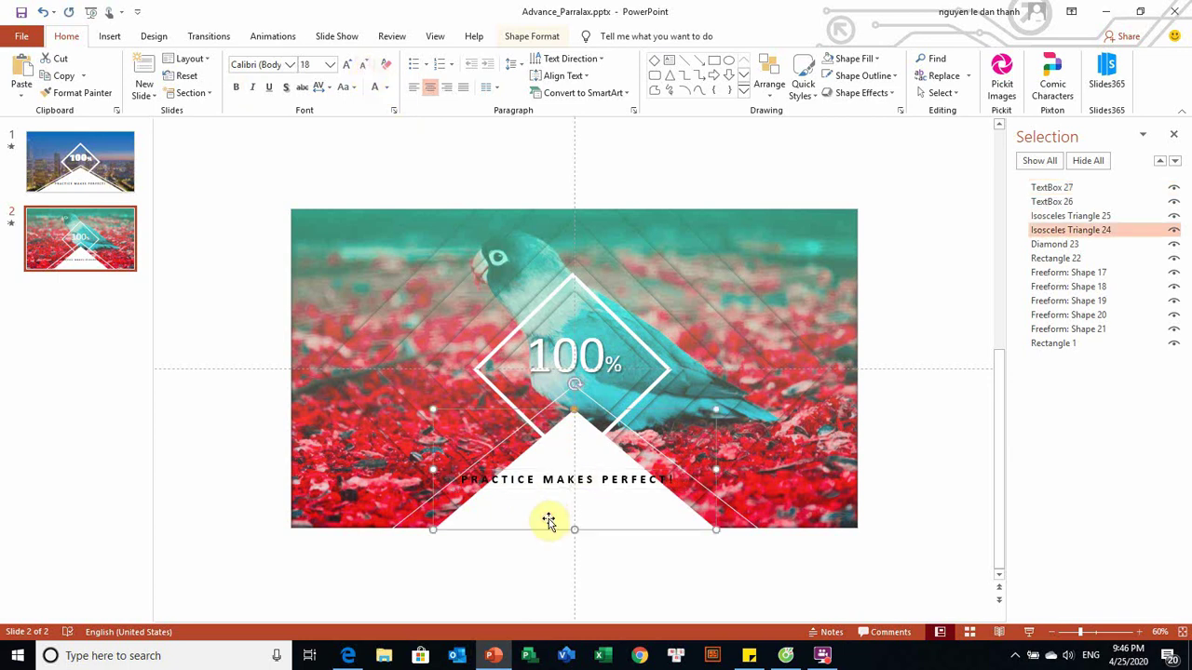
left_click(423, 503)
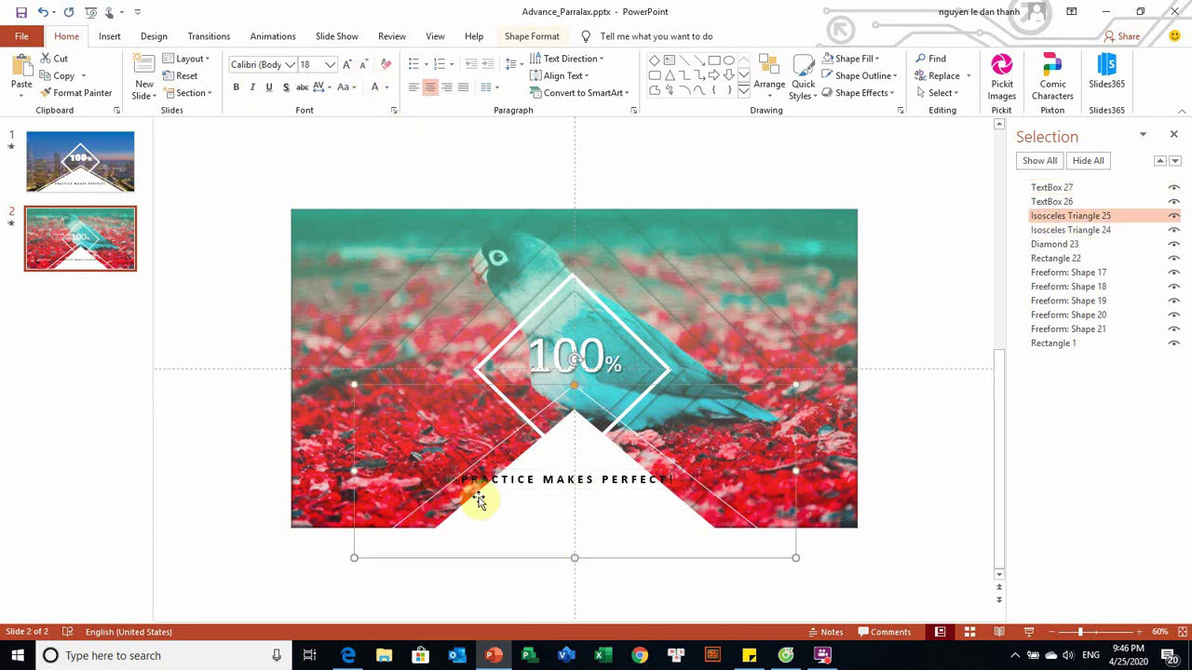
left_click(520, 511)
left_click_drag(431, 472, 390, 477)
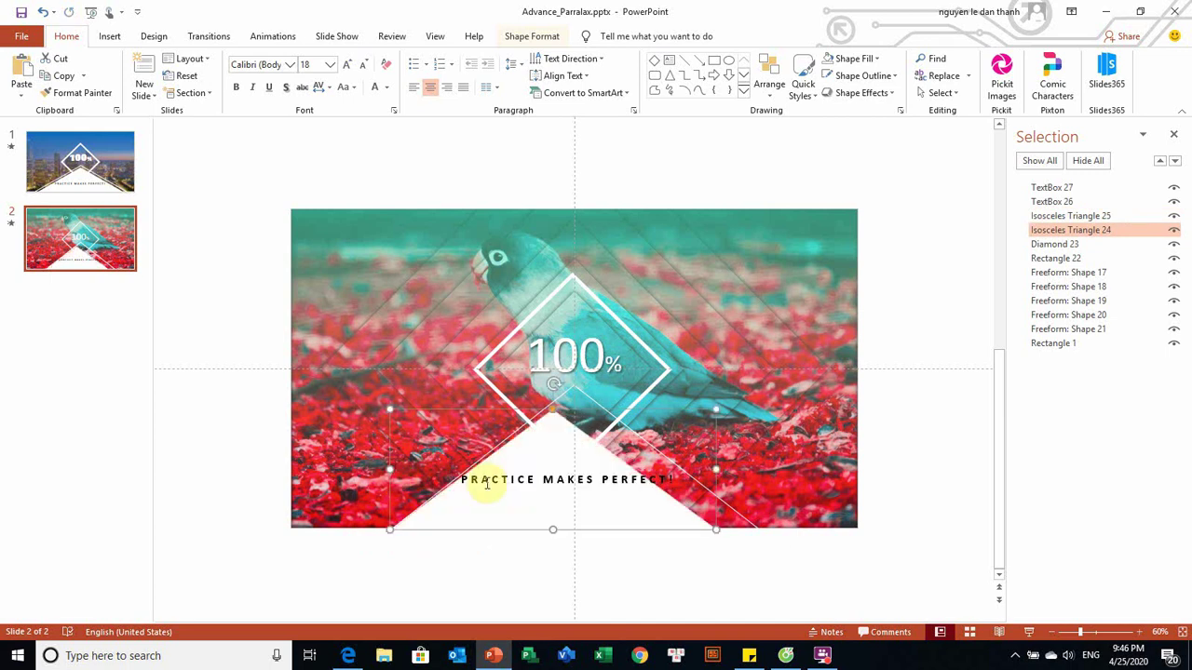
left_click_drag(715, 468, 759, 470)
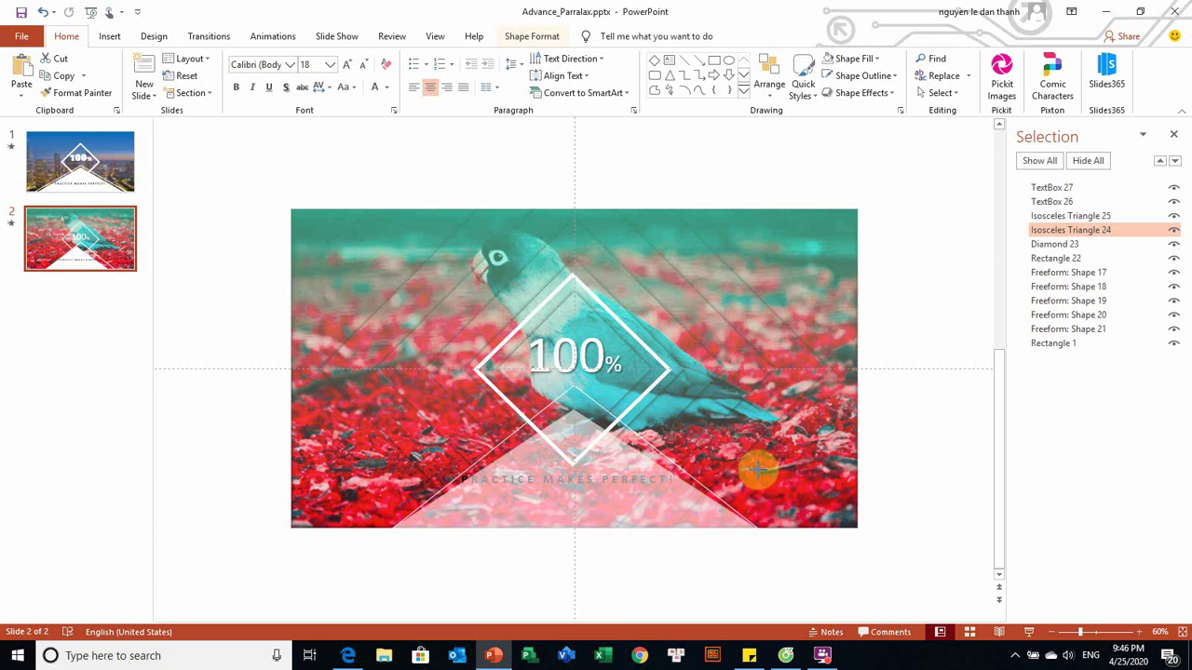
left_click_drag(759, 470, 759, 470)
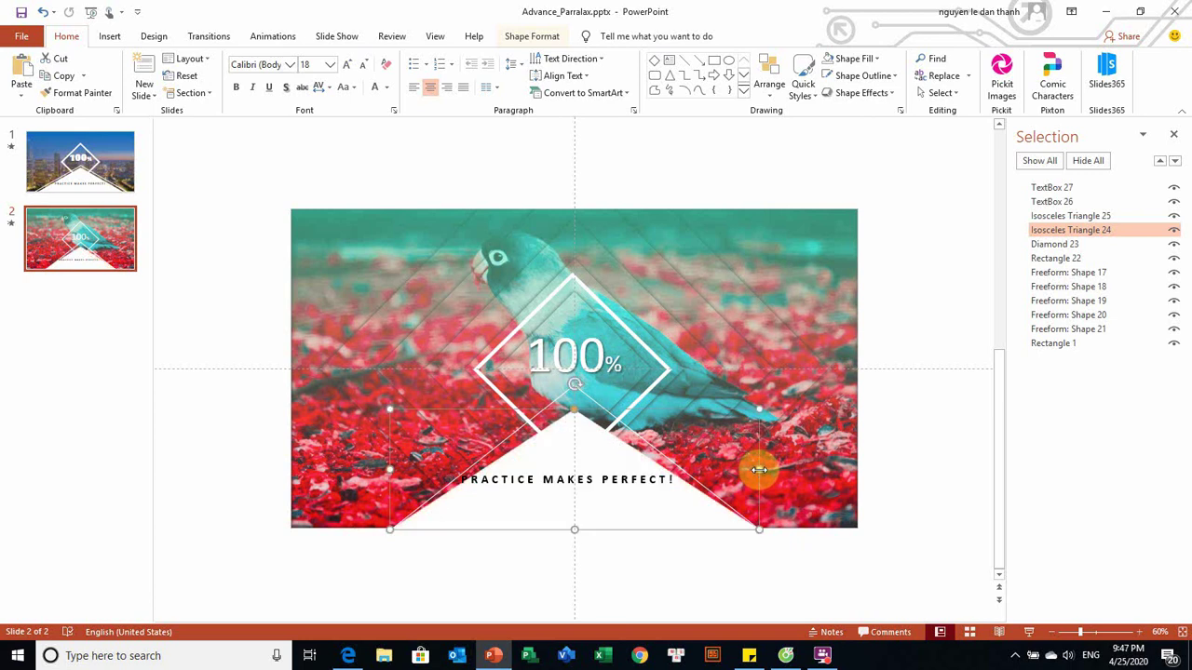
left_click(605, 485)
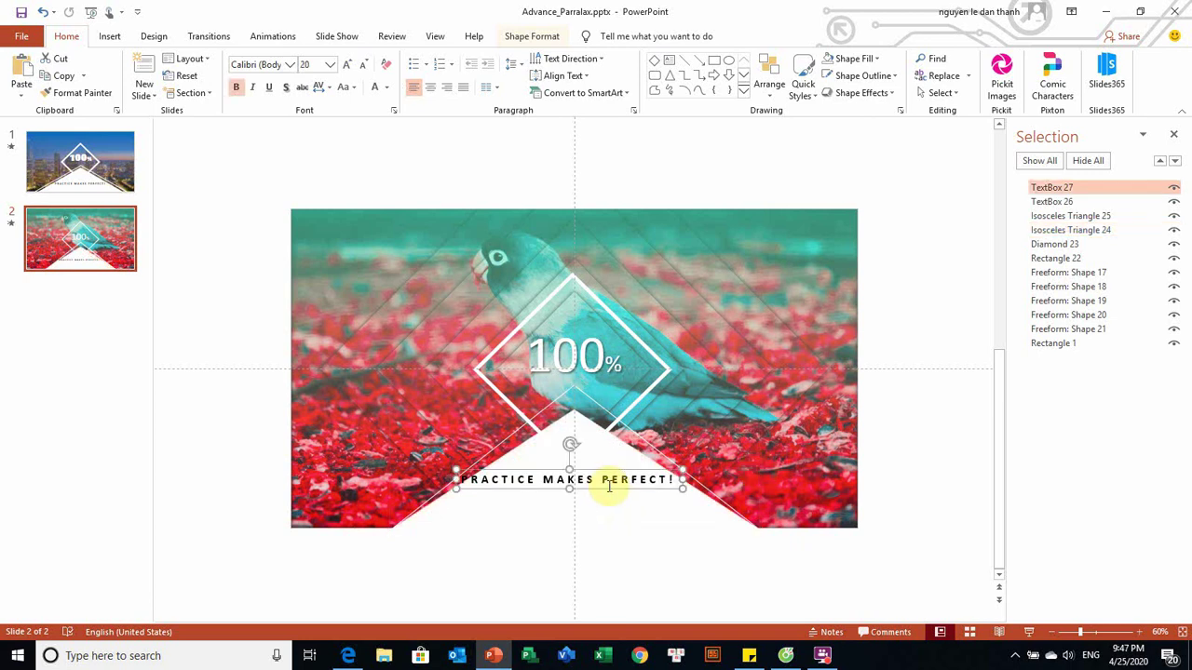
left_click_drag(603, 490, 614, 501)
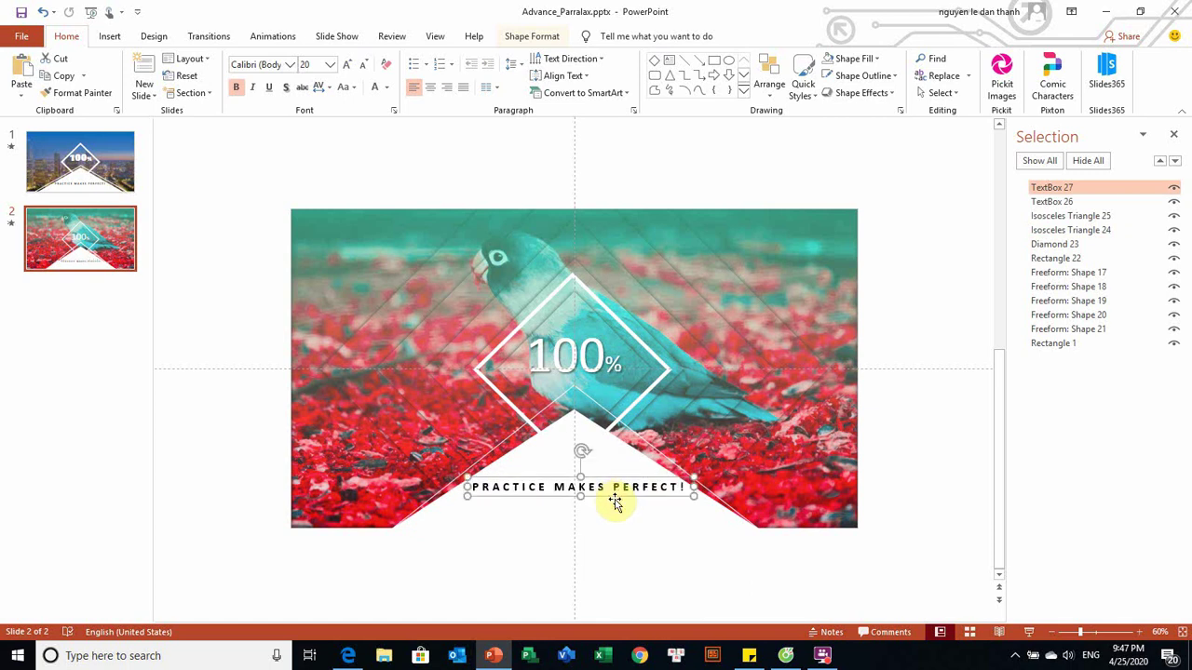
left_click(662, 583)
left_click(503, 438)
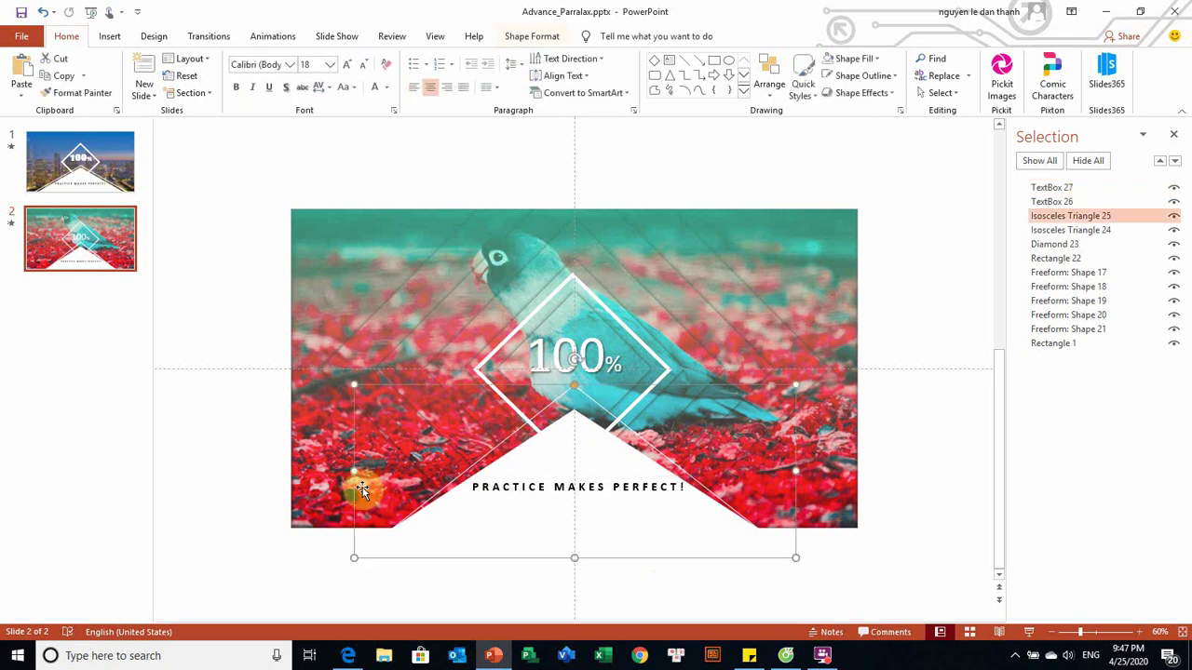
left_click_drag(354, 472, 318, 472)
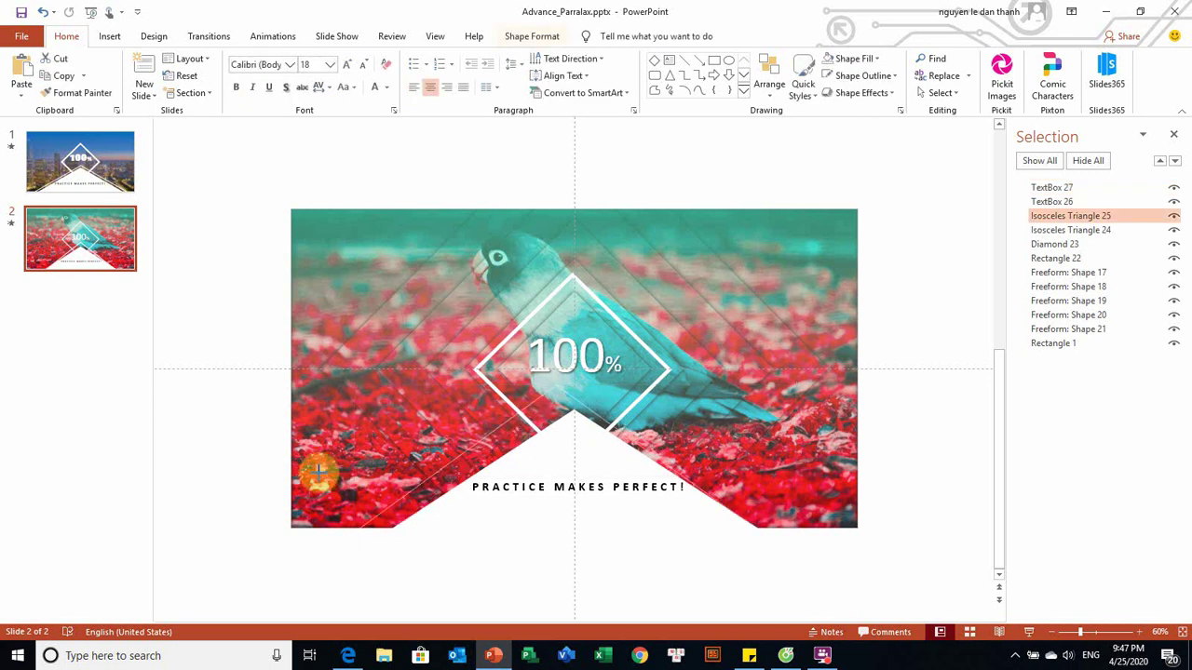
left_click(806, 471)
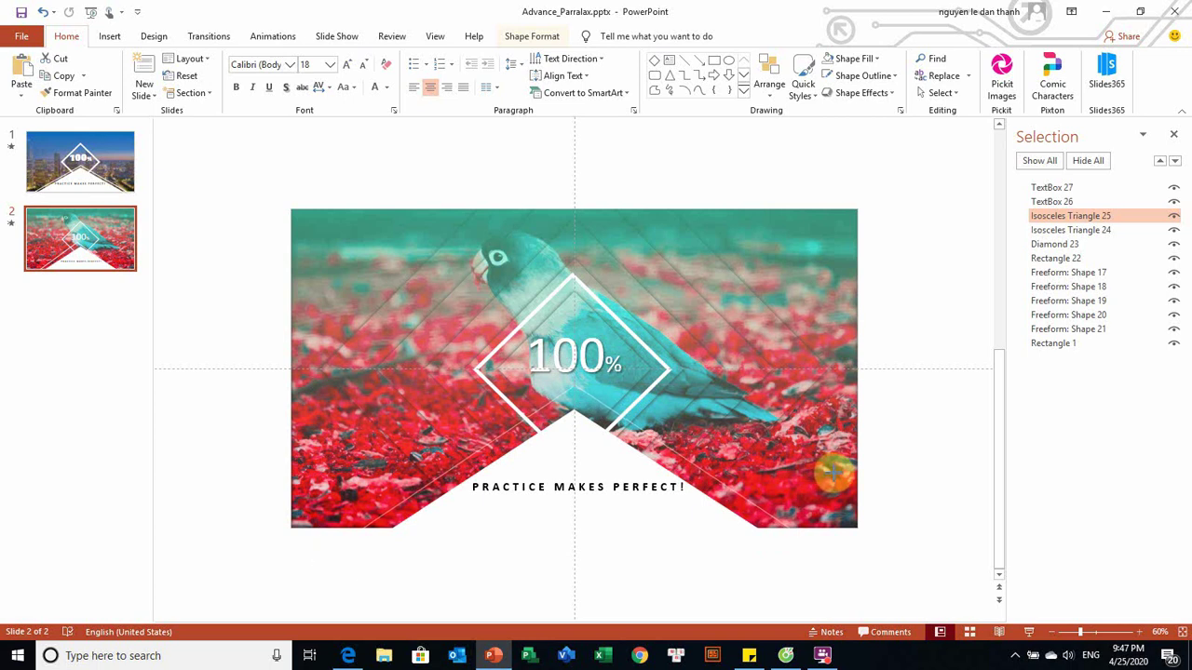
left_click(834, 472)
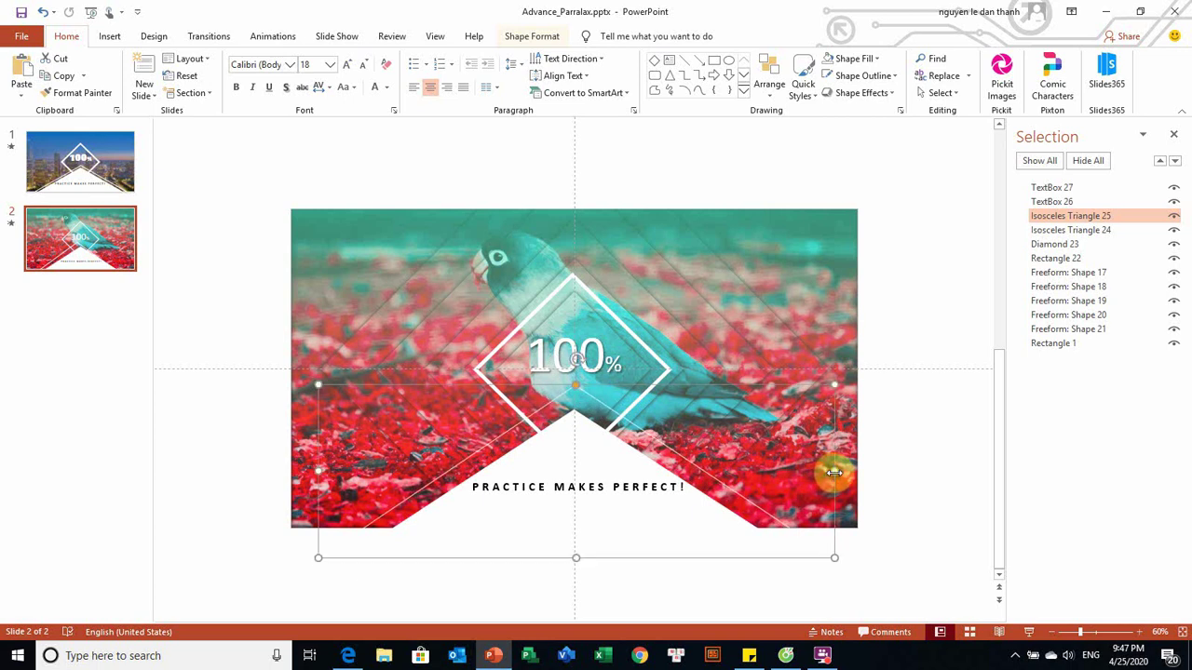
left_click(908, 569)
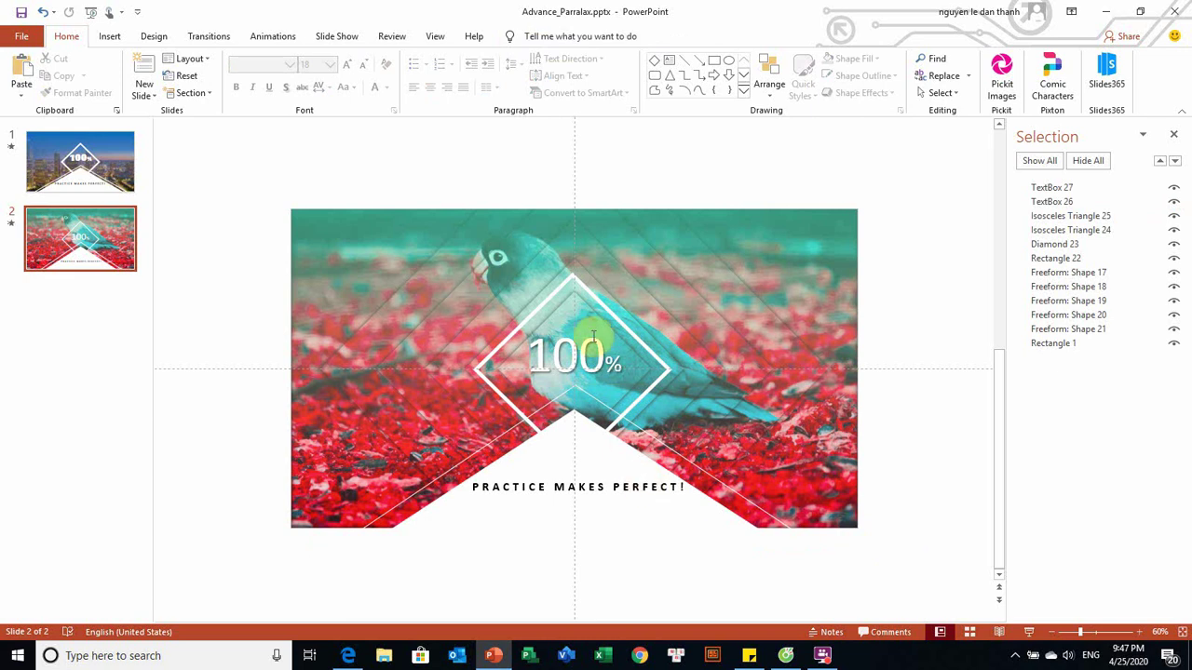
Step: Open the city slide and inspect its two triangles and the PRACTICE MAKES PERFECT! caption
left_click(643, 436)
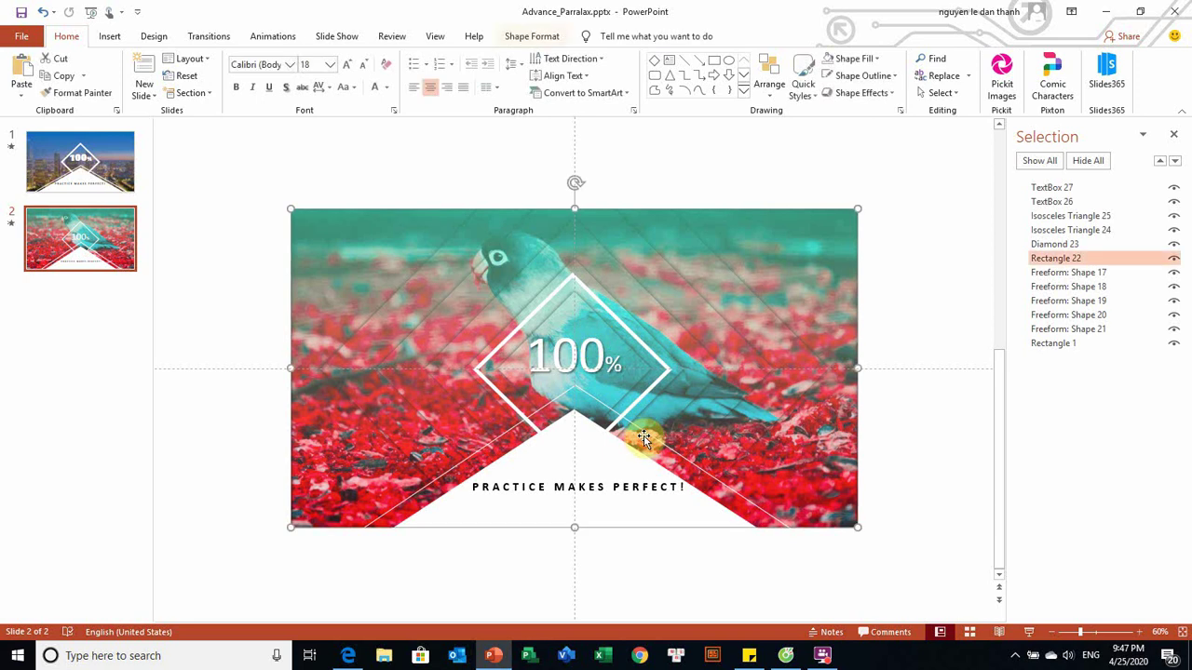
left_click(64, 177)
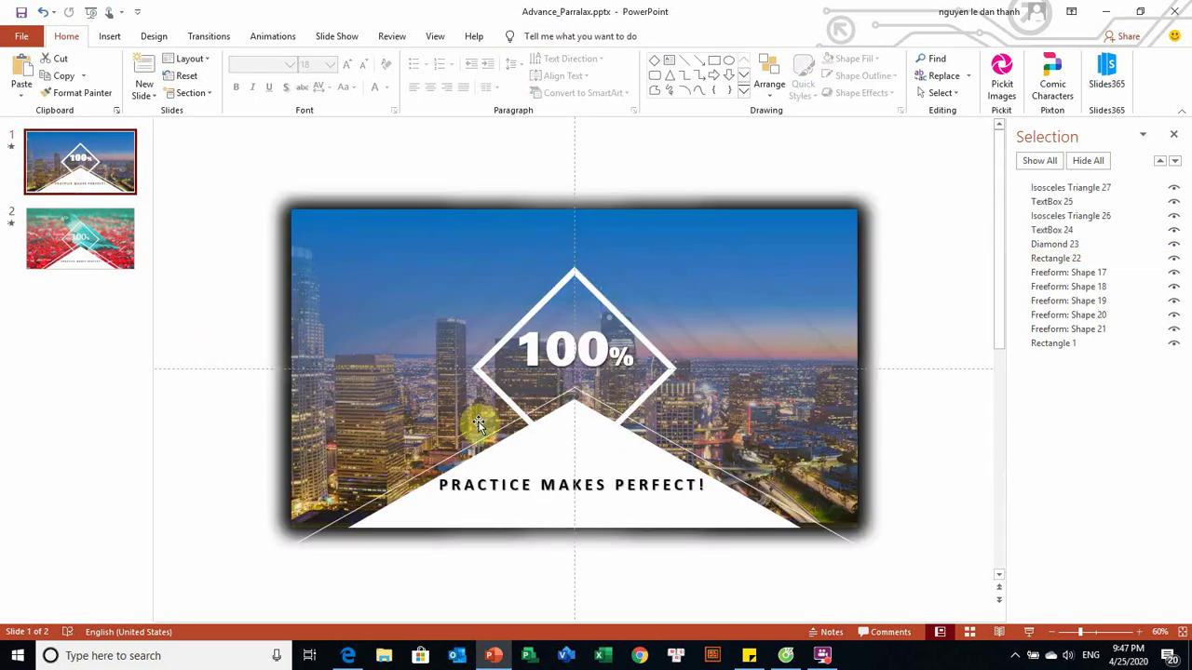
left_click(503, 429)
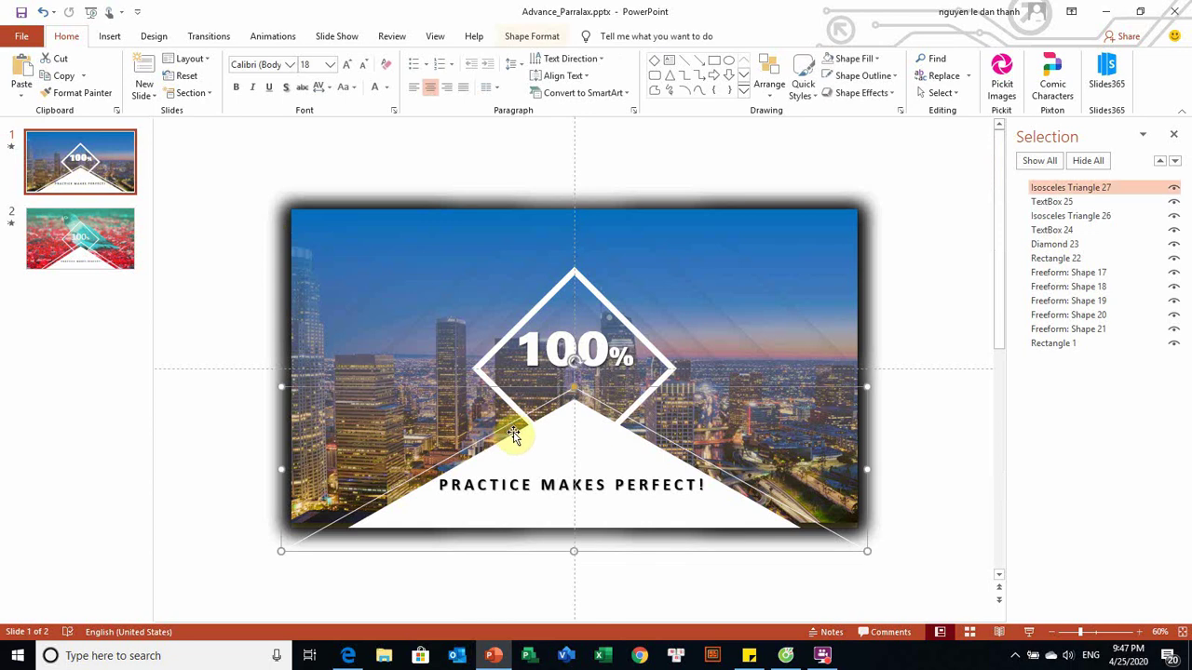
left_click(526, 447)
left_click(558, 485)
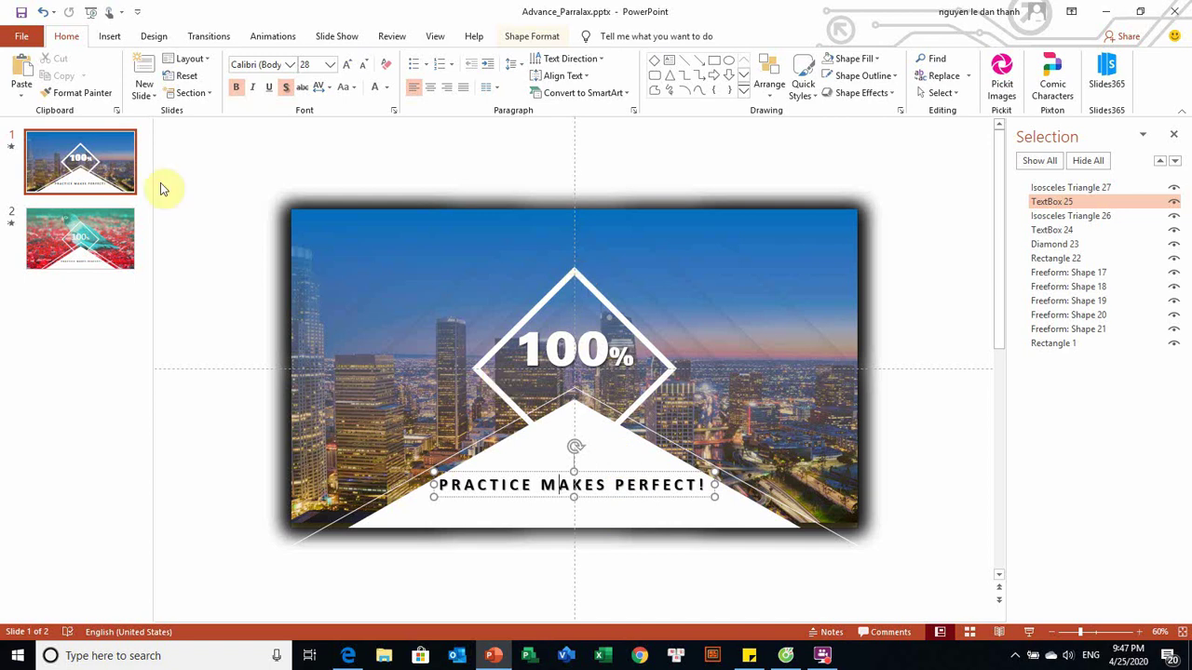
left_click(103, 172)
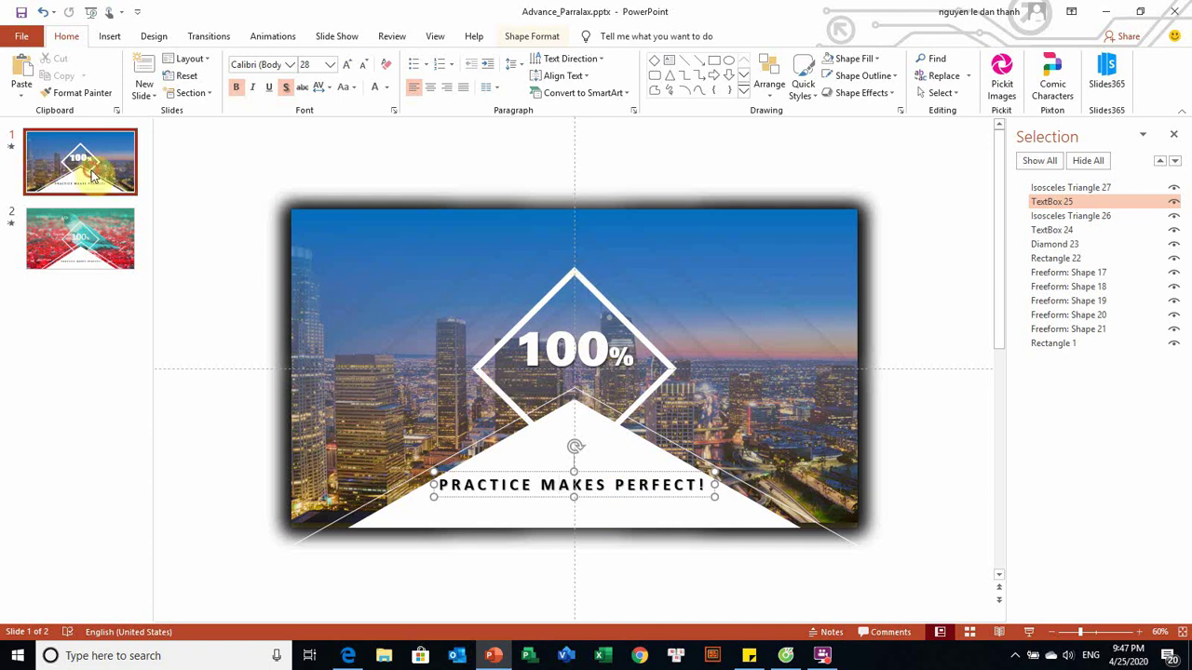
left_click(1028, 633)
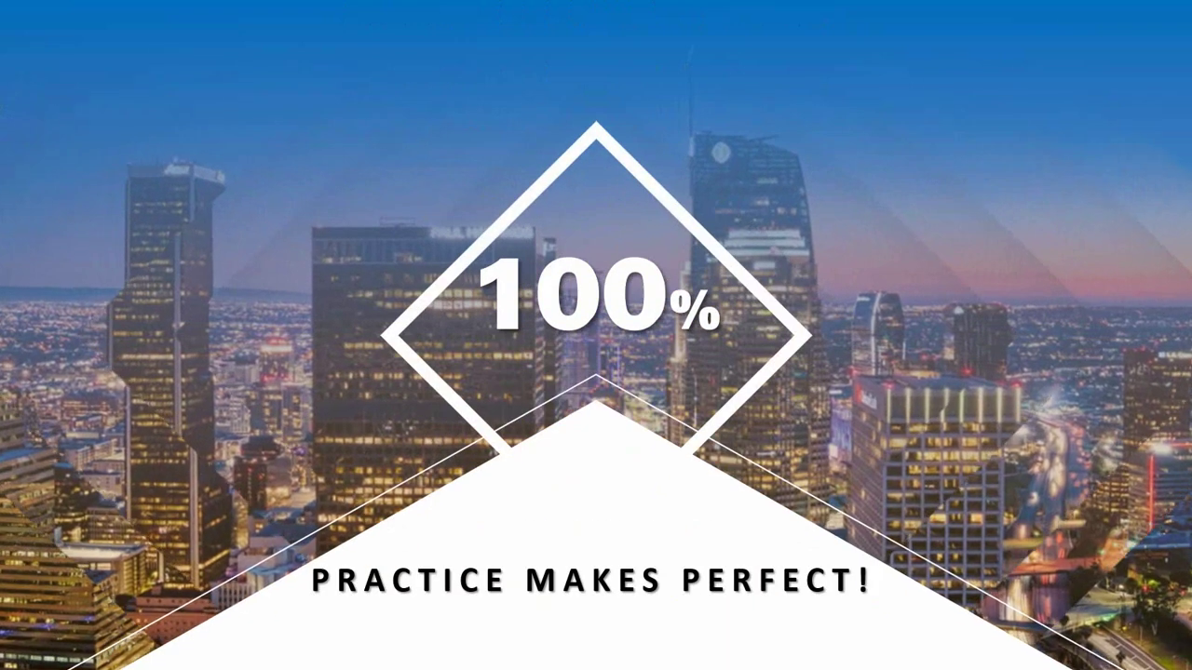
key("Escape")
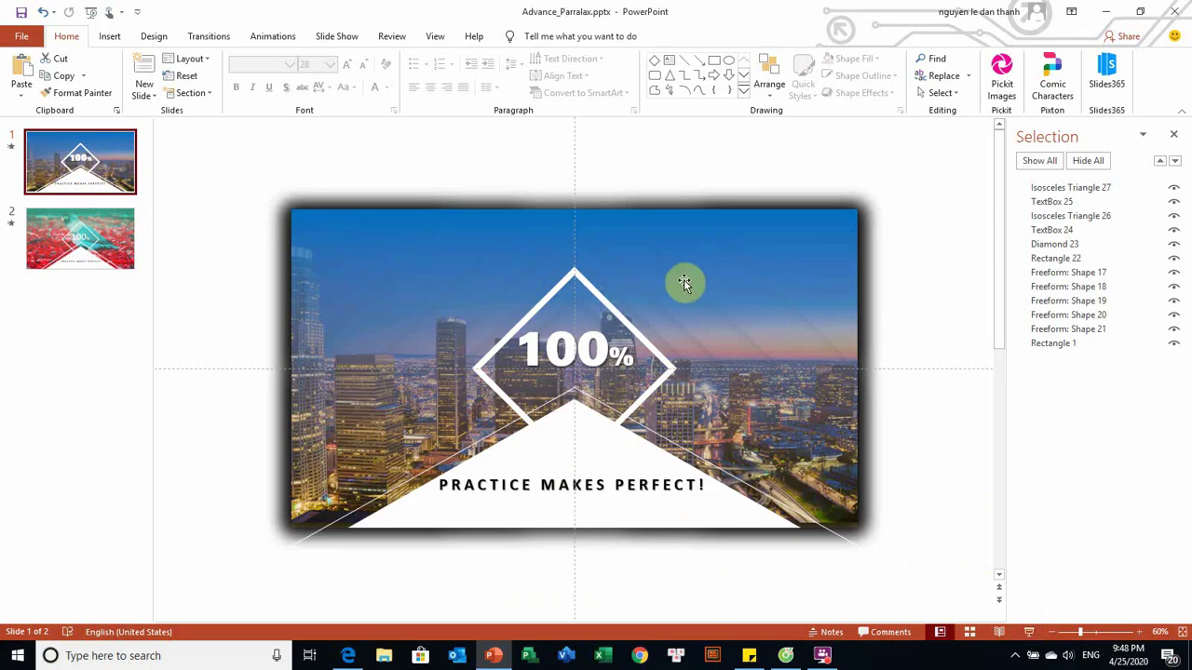
Step: Select both triangles, the 100% text and the caption on the city slide and apply Fly In
left_click(581, 282)
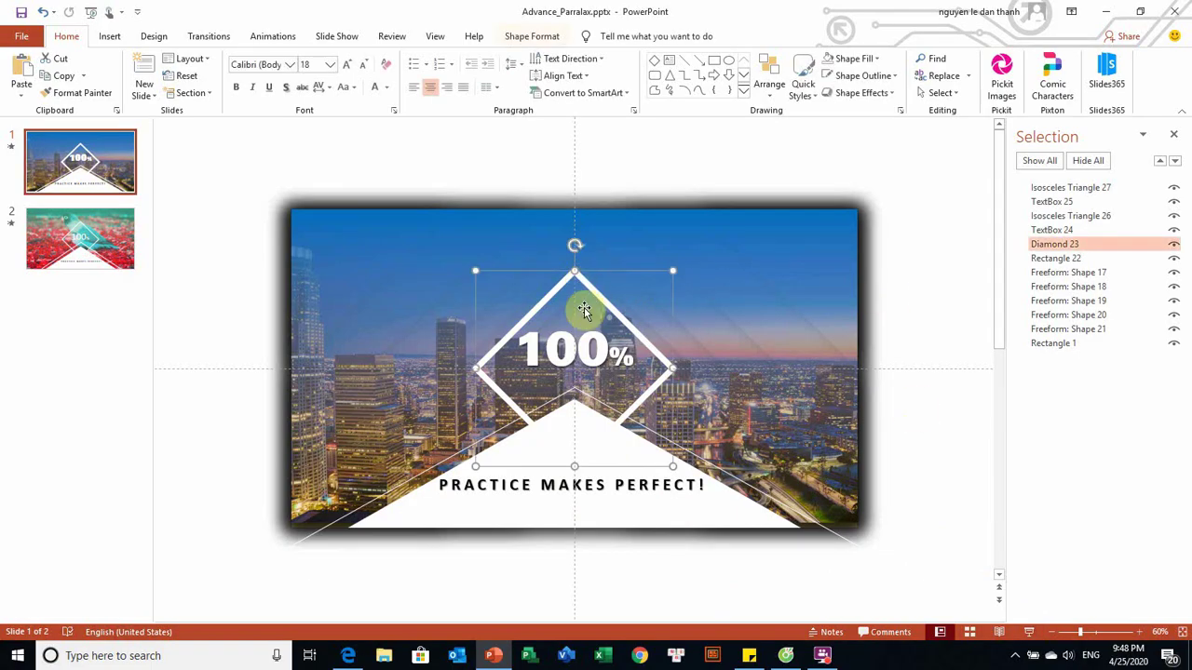
left_click(582, 341)
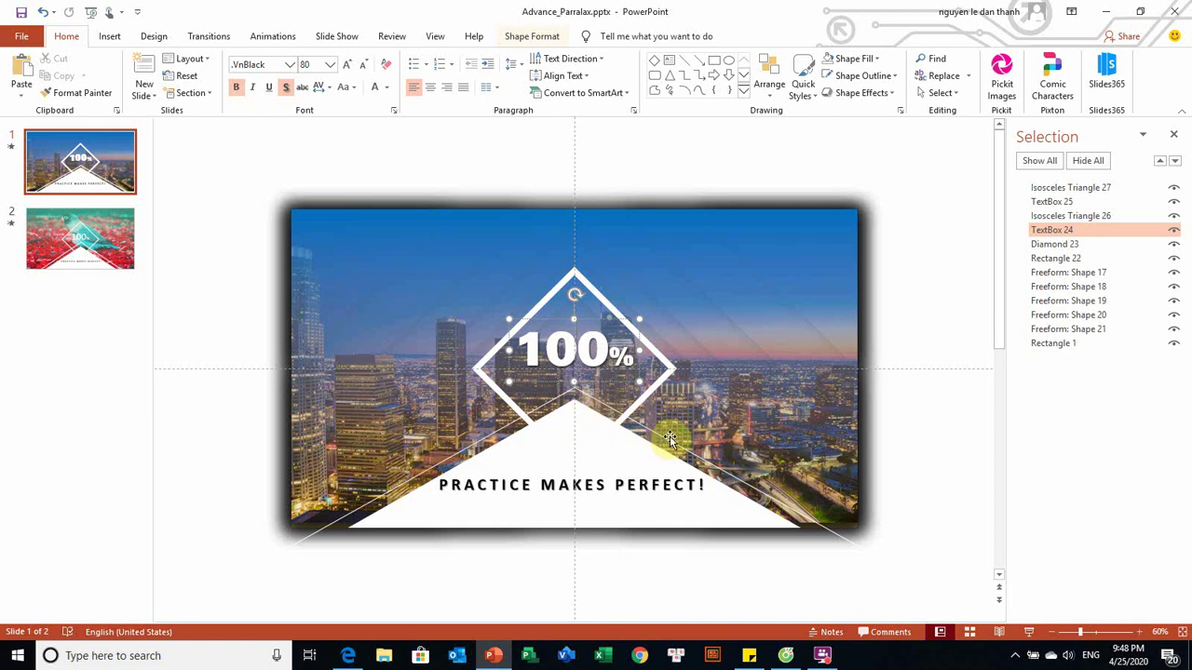
left_click(630, 456)
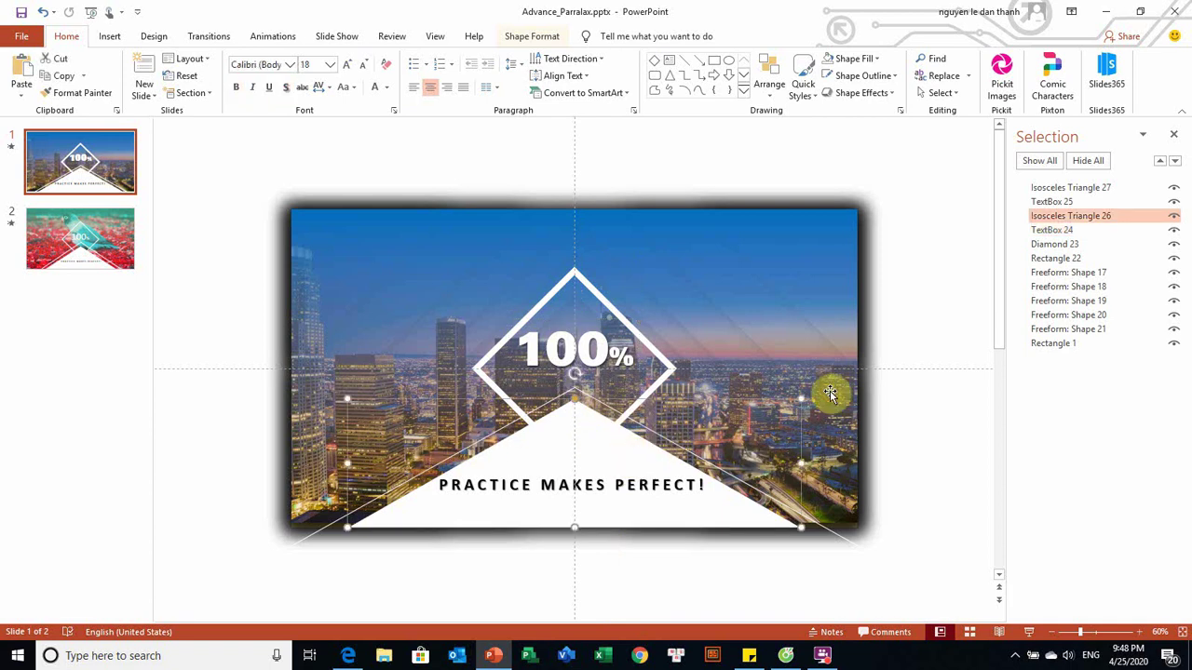
left_click(1078, 188)
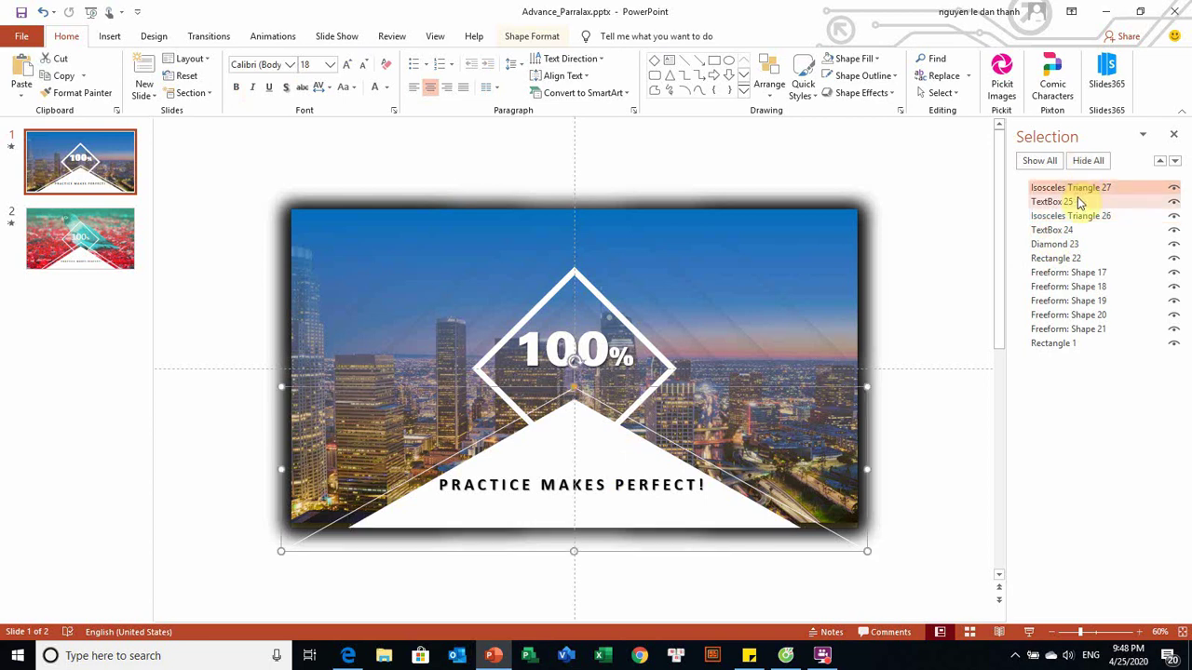
left_click(1078, 203, "ctrl")
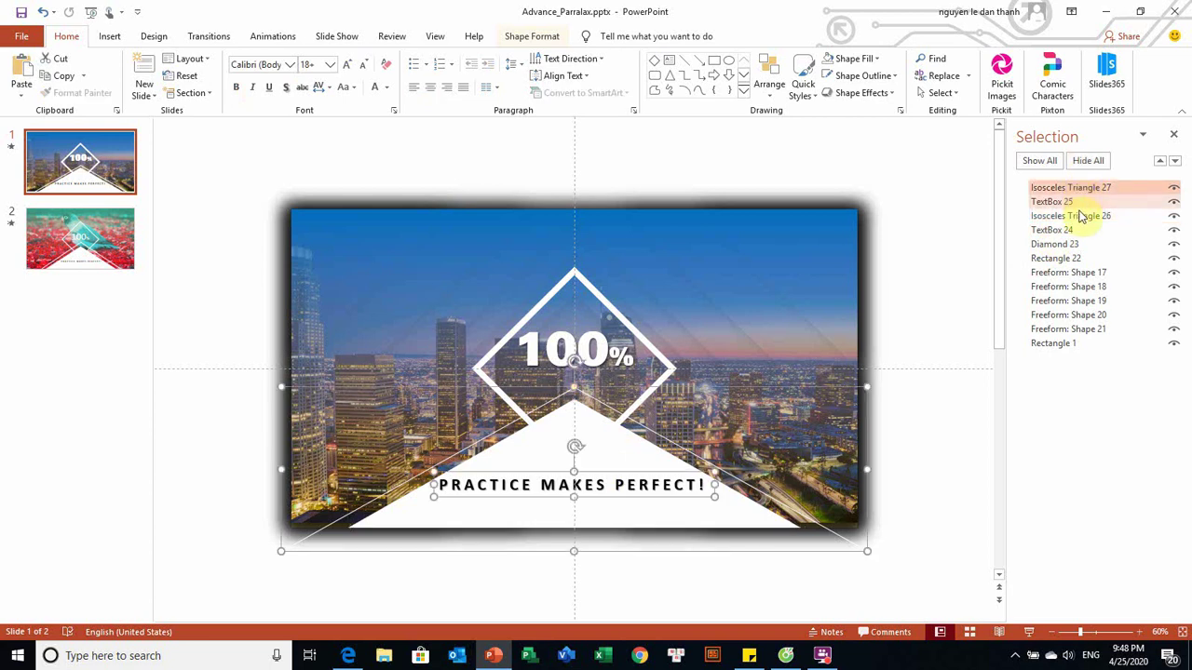
left_click(1080, 216, "ctrl")
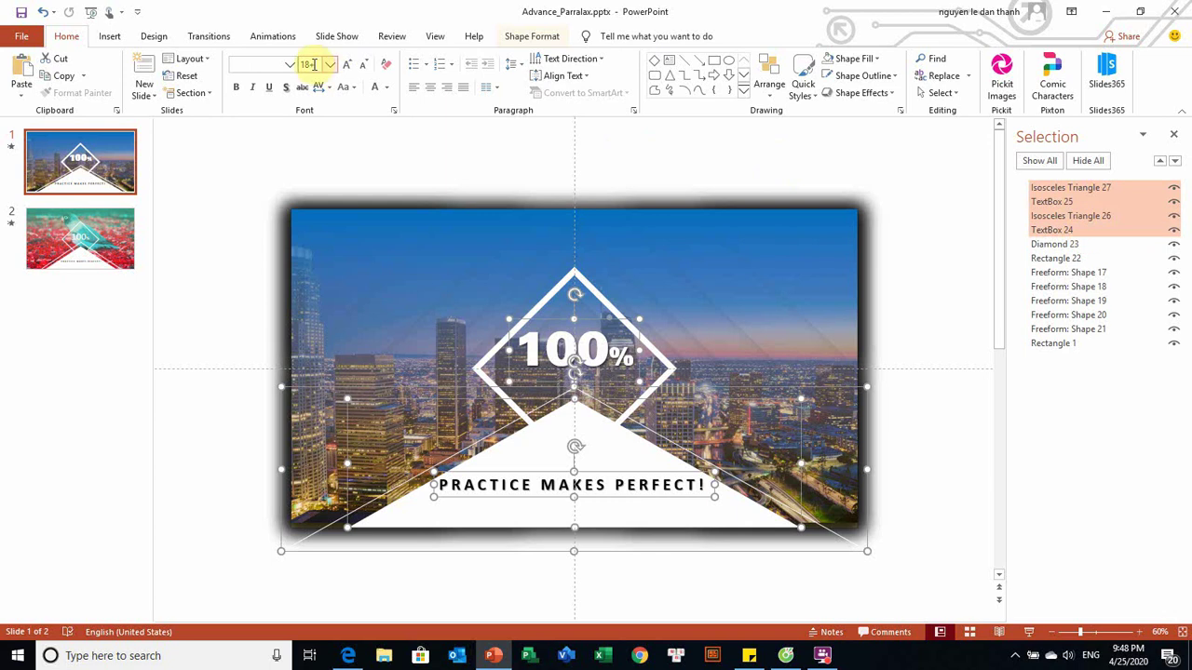
left_click(270, 36)
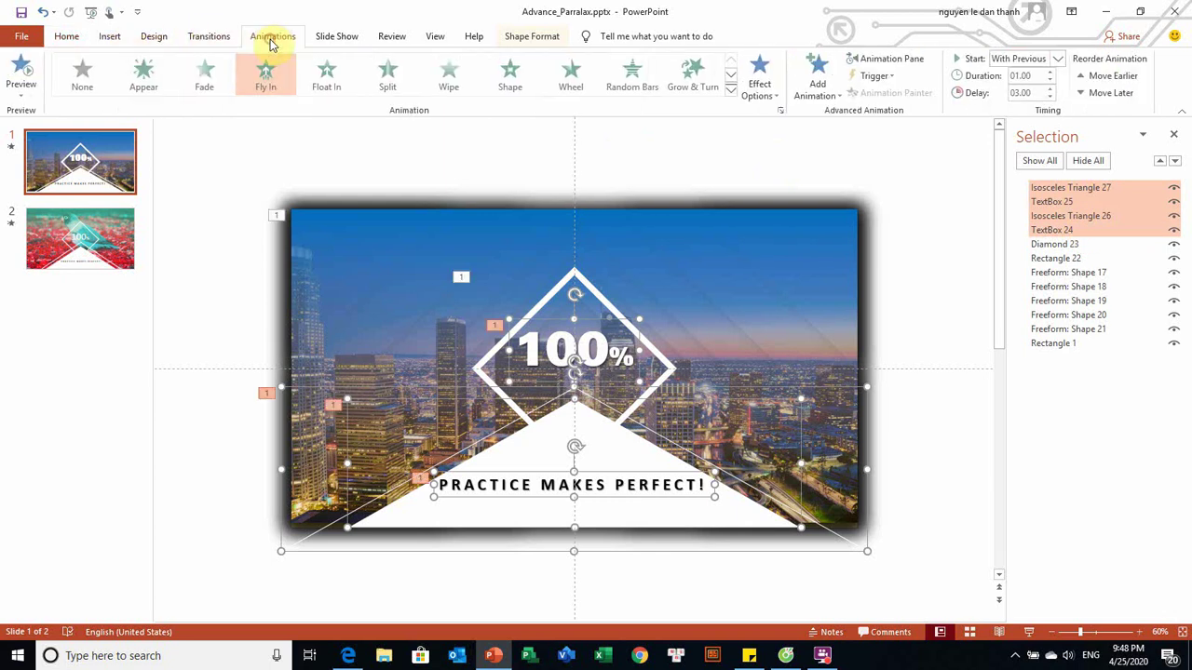
left_click(267, 75)
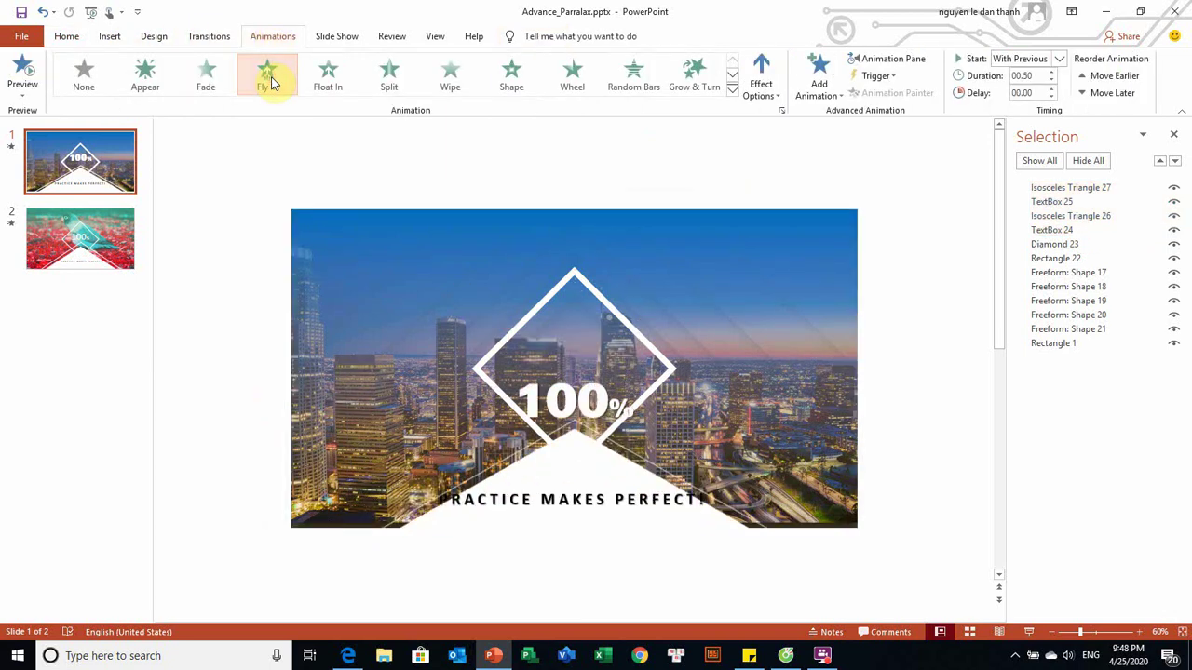
left_click(610, 417)
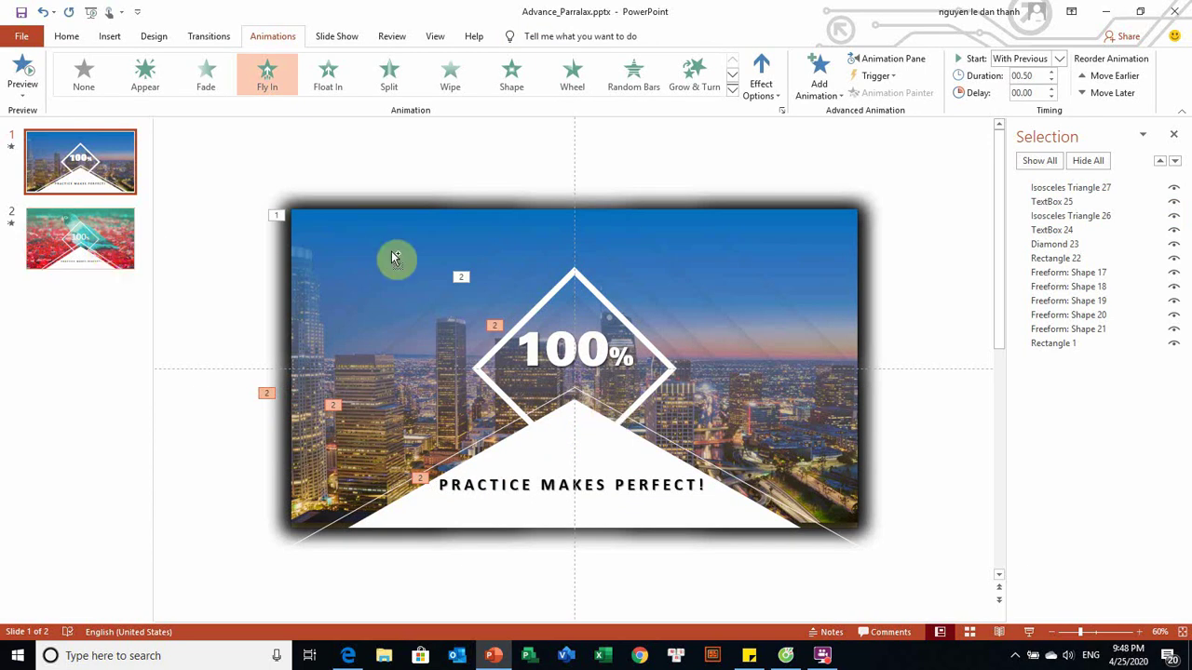
Step: Apply Fly In to the parrot slide's caption, 100% text and both triangles
left_click(121, 256)
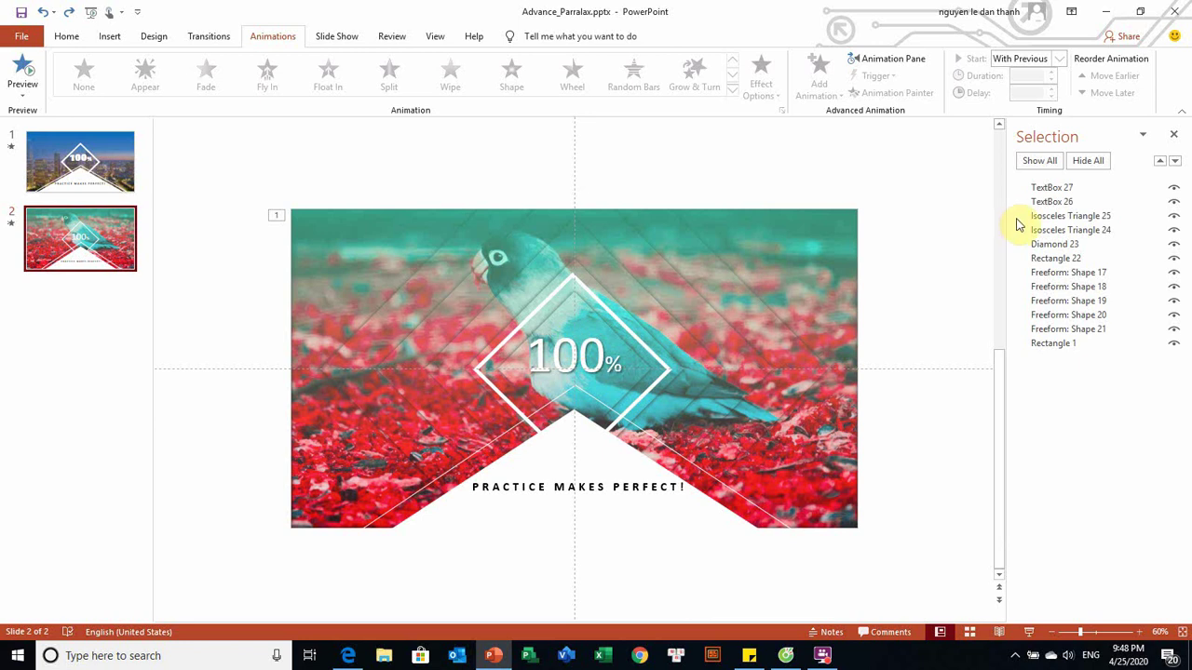
left_click(1077, 189)
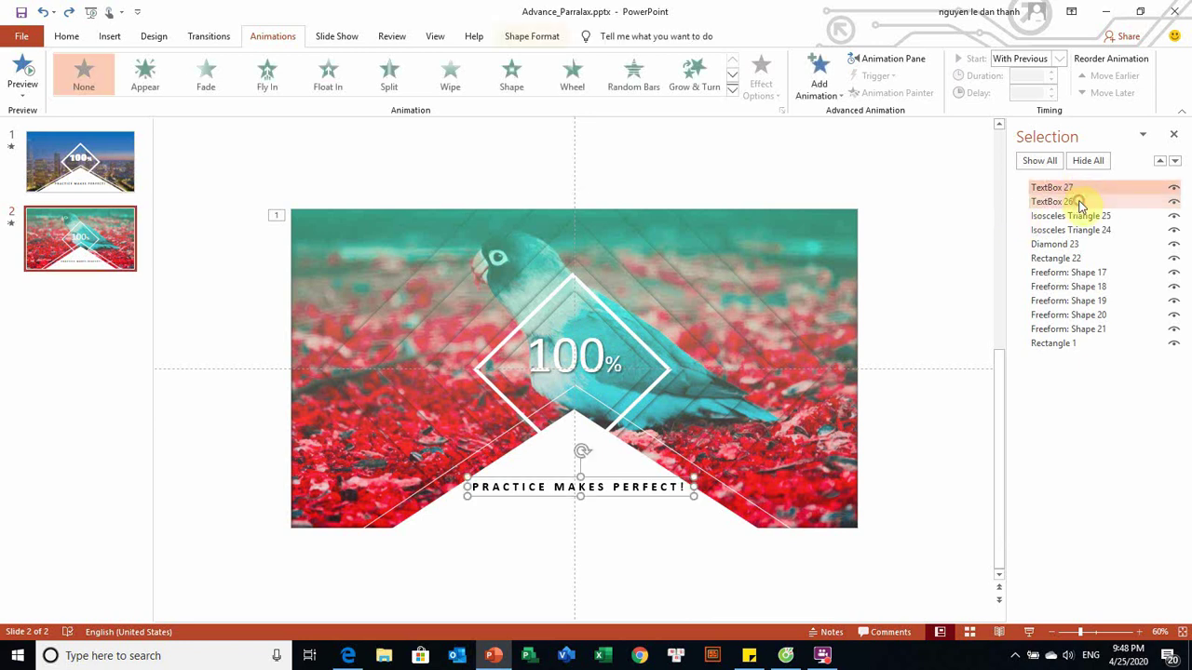
left_click(1080, 203, "ctrl")
left_click(1091, 217, "ctrl")
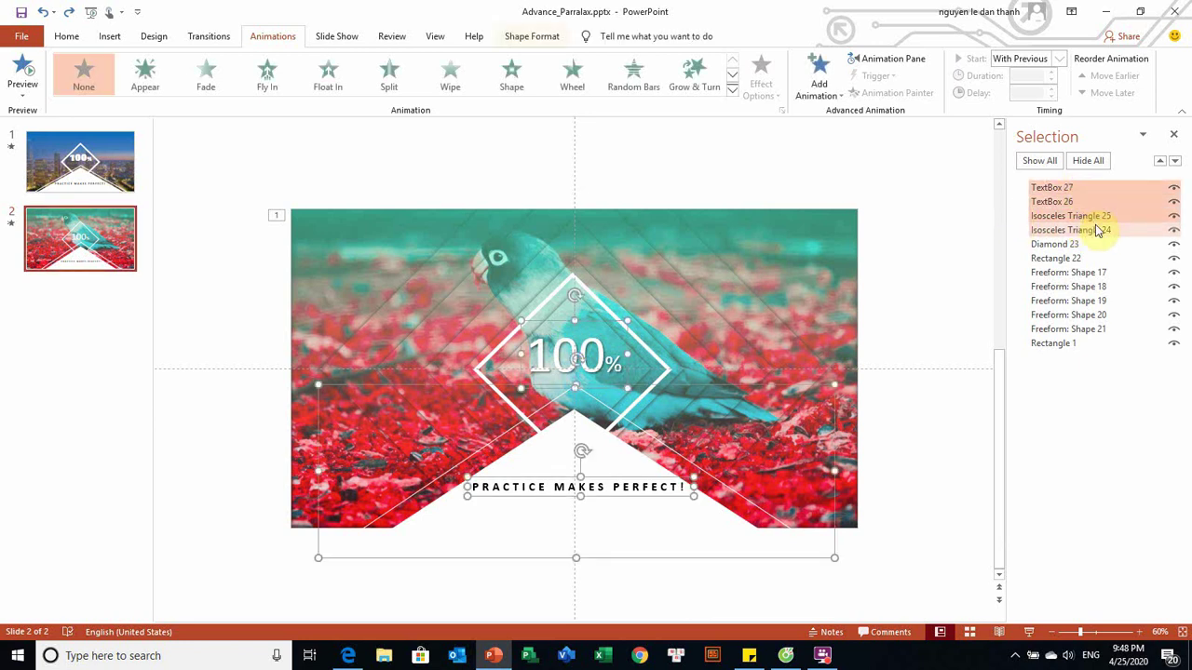
left_click(1099, 233, "ctrl")
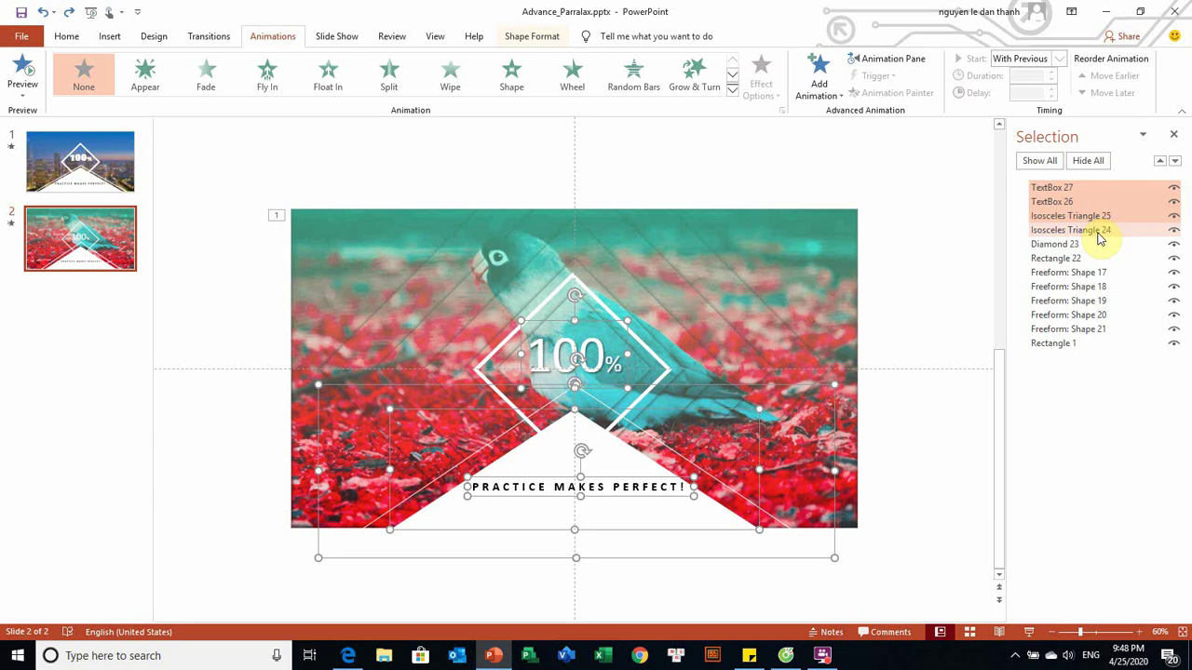
left_click(266, 79)
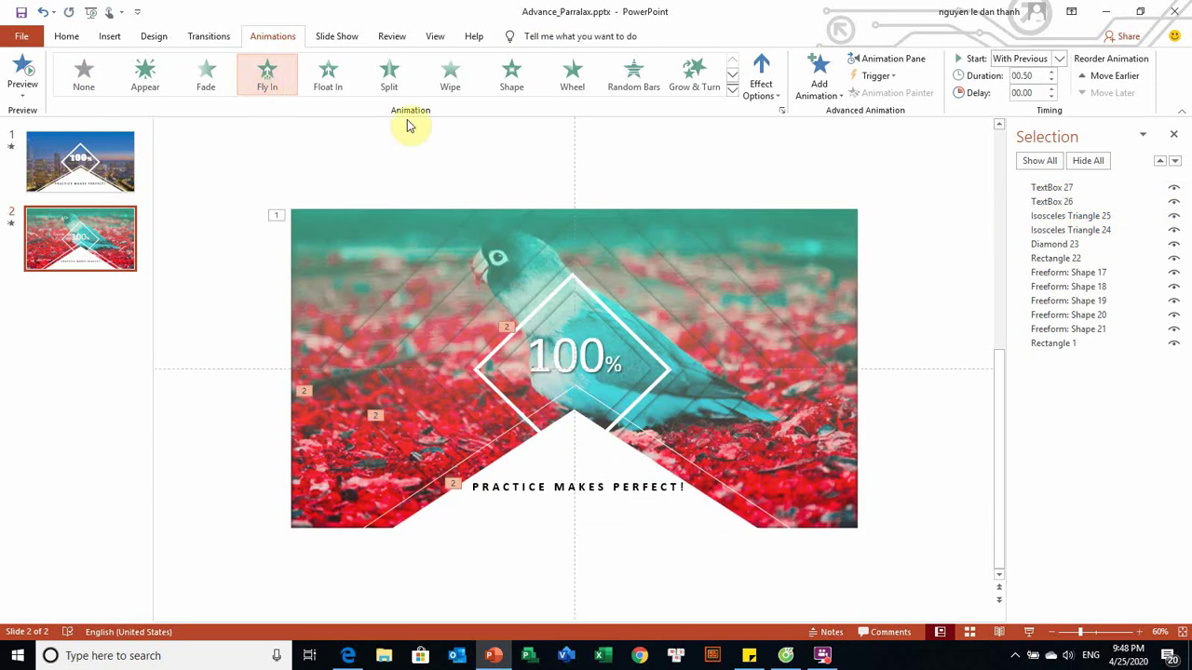
Step: Make the 'PRACTICE MAKES PERFECT!' caption fly in from the top, leaving '100%' unchanged
left_click(953, 287)
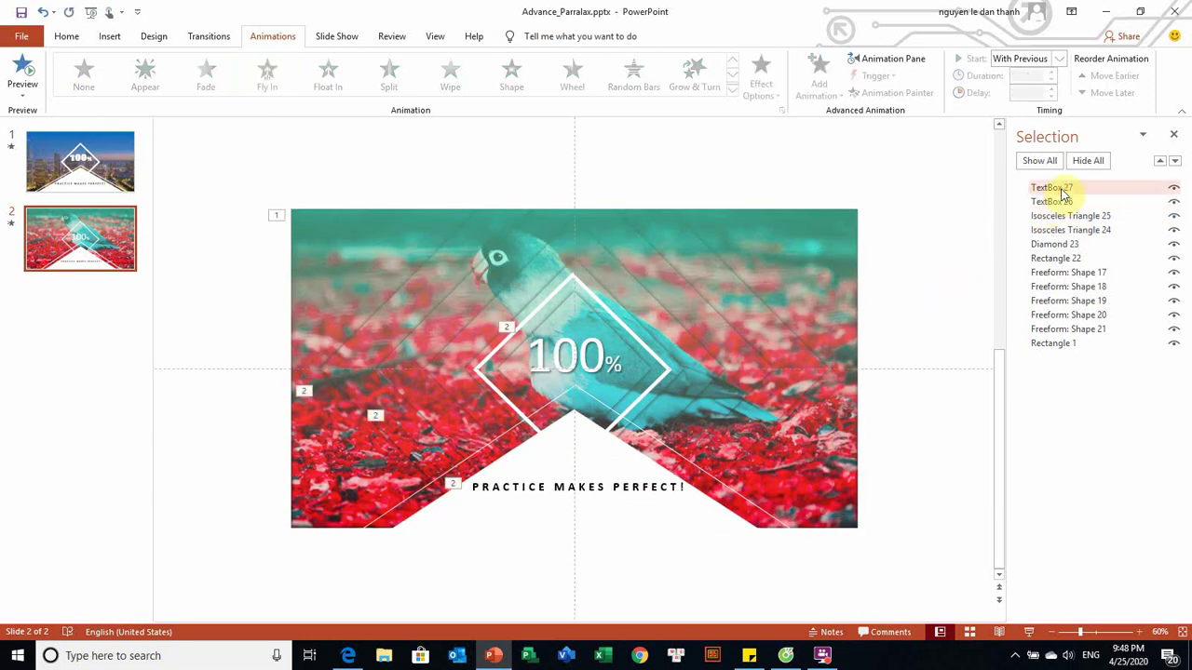
left_click(1061, 189)
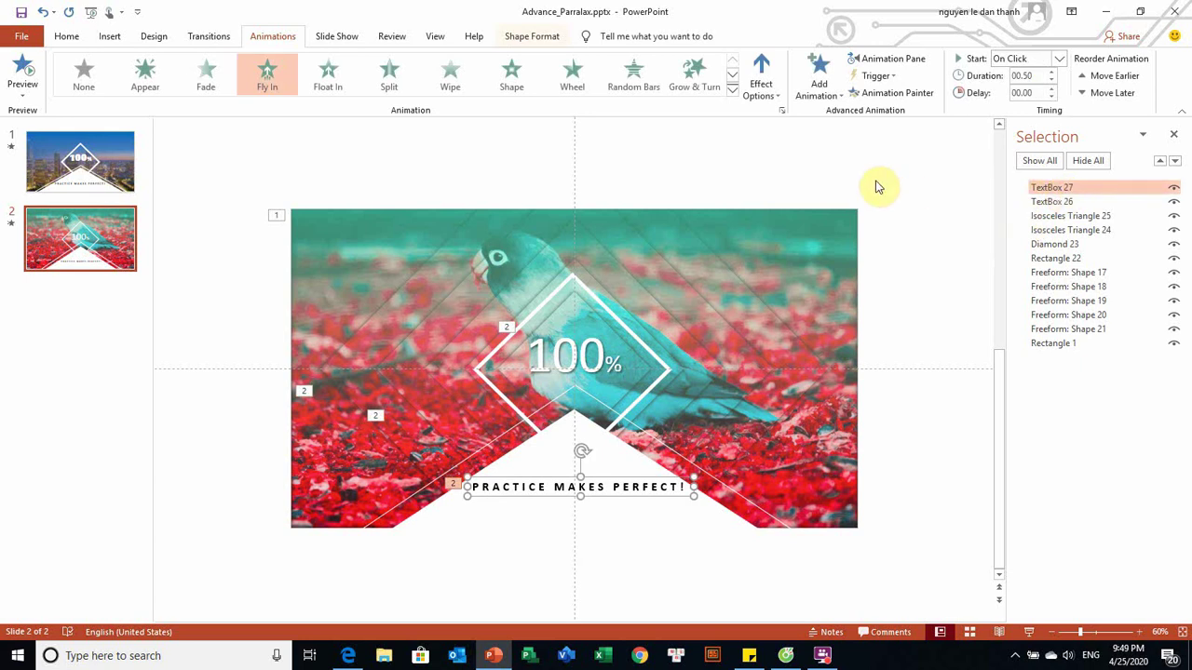
left_click(749, 89)
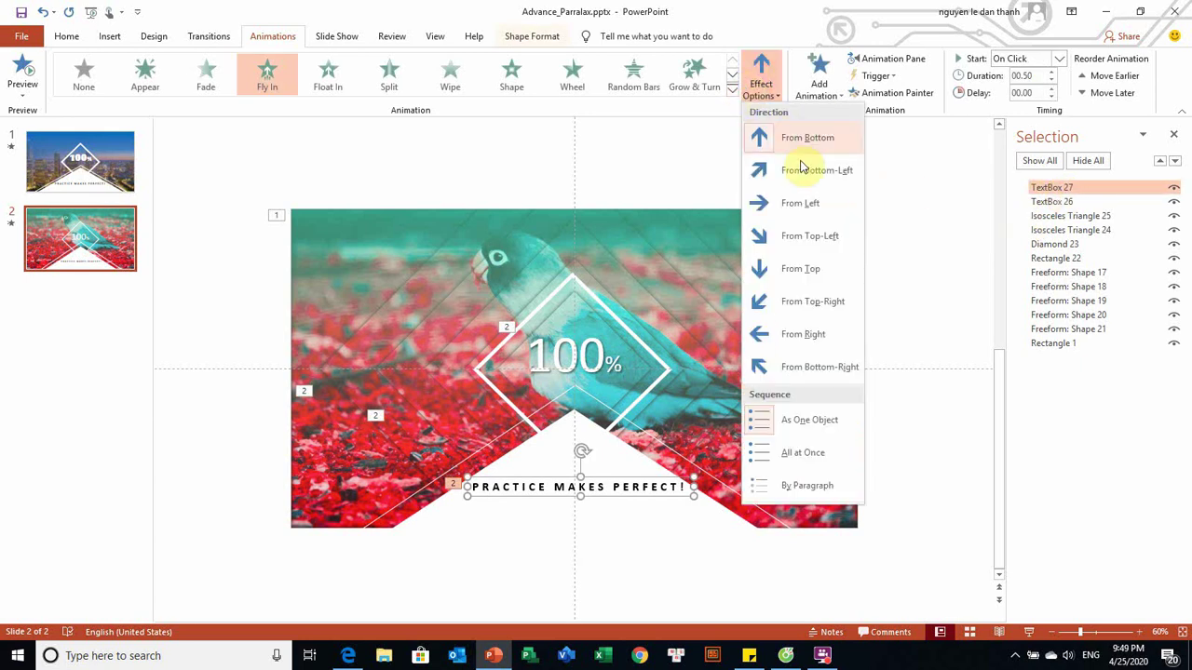
left_click(821, 270)
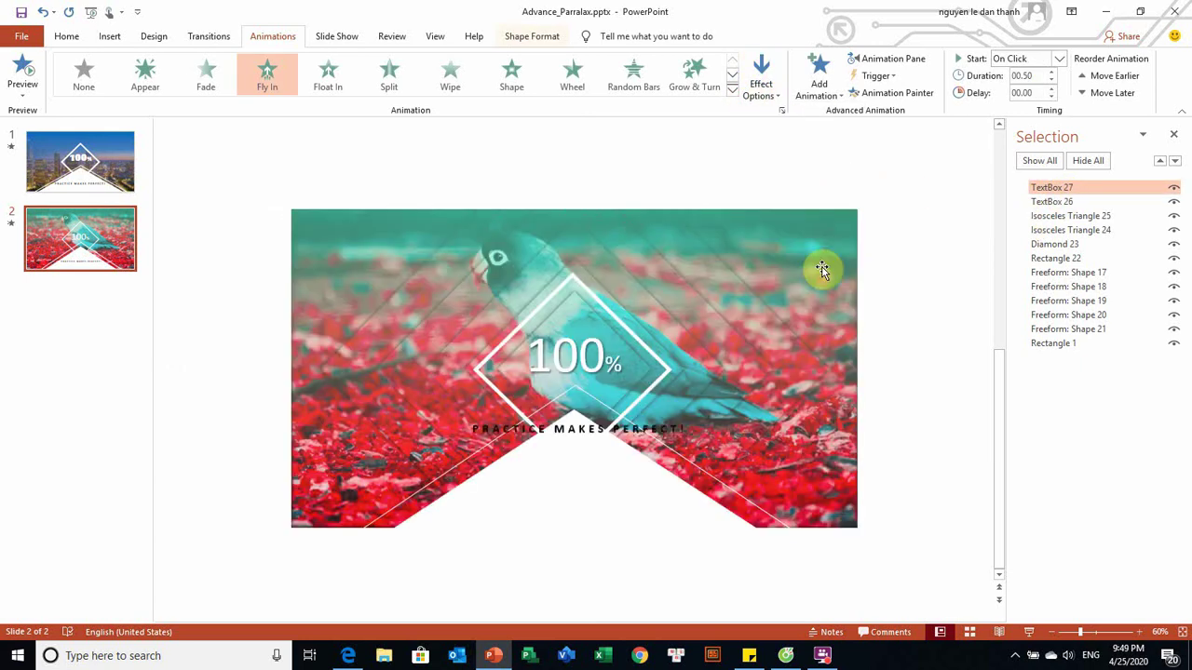
left_click(1045, 202)
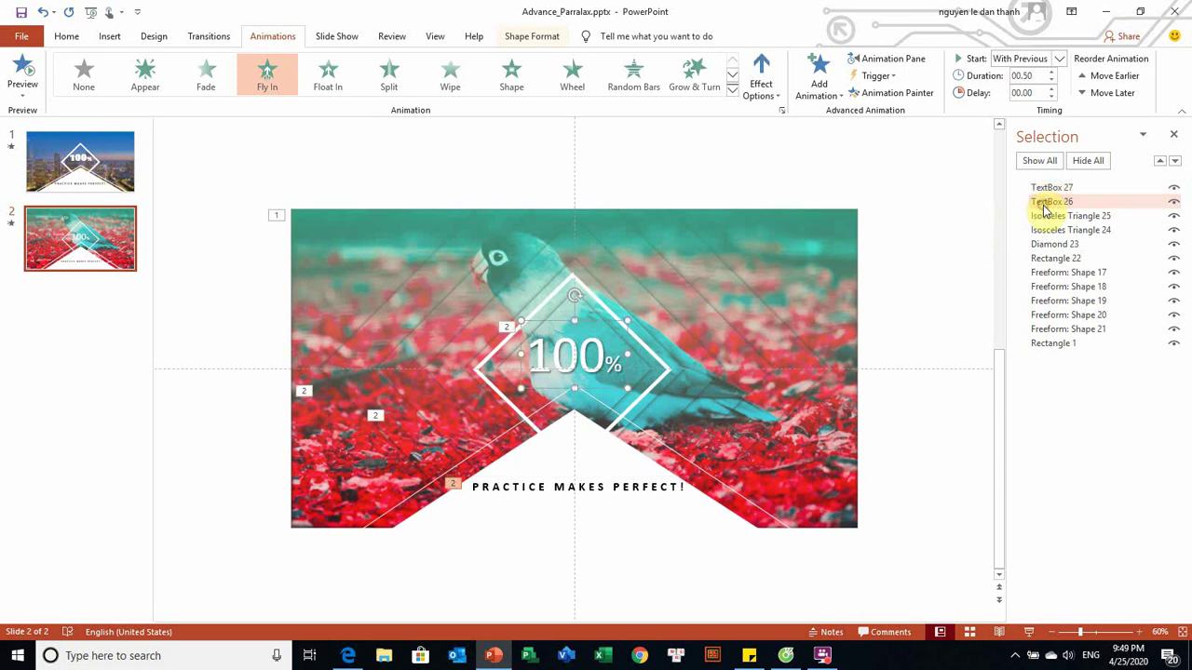
left_click(755, 98)
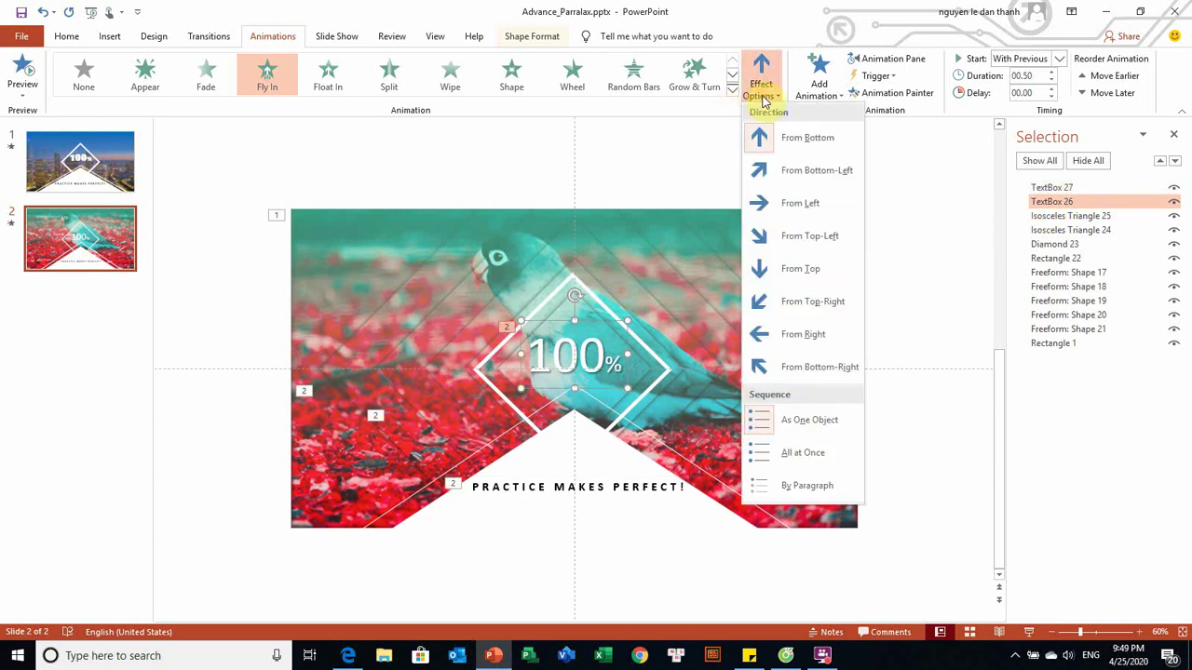
left_click(761, 93)
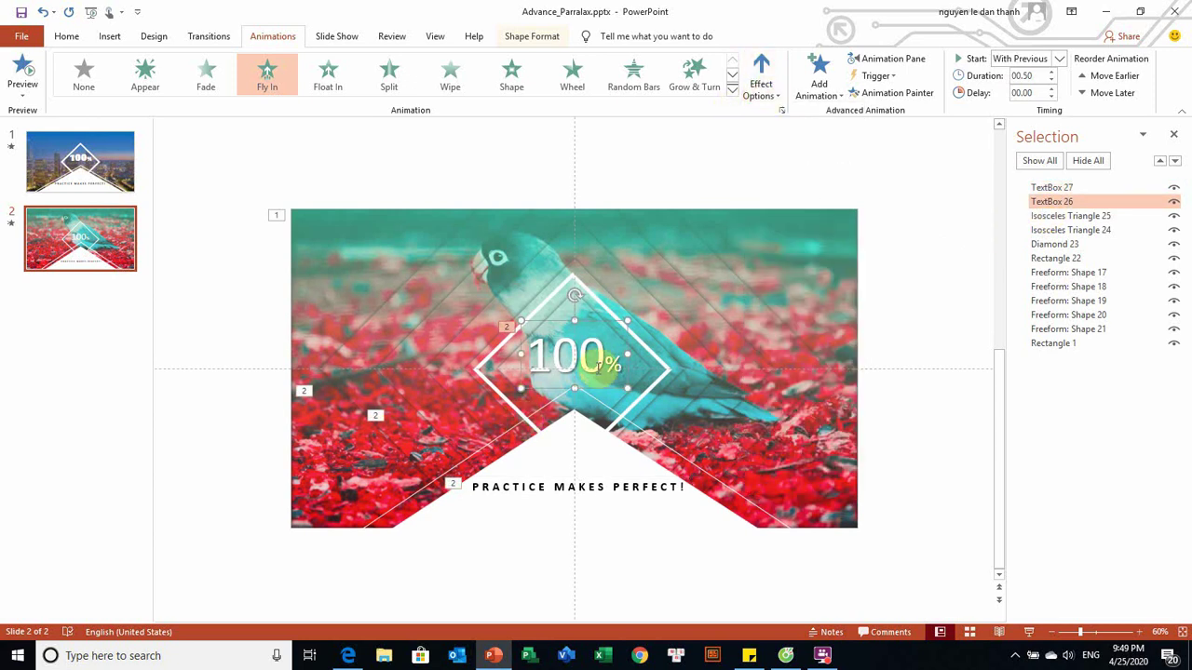
Step: Make Triangle 25 fly in from the left and Triangle 24 from the right
left_click(1070, 216)
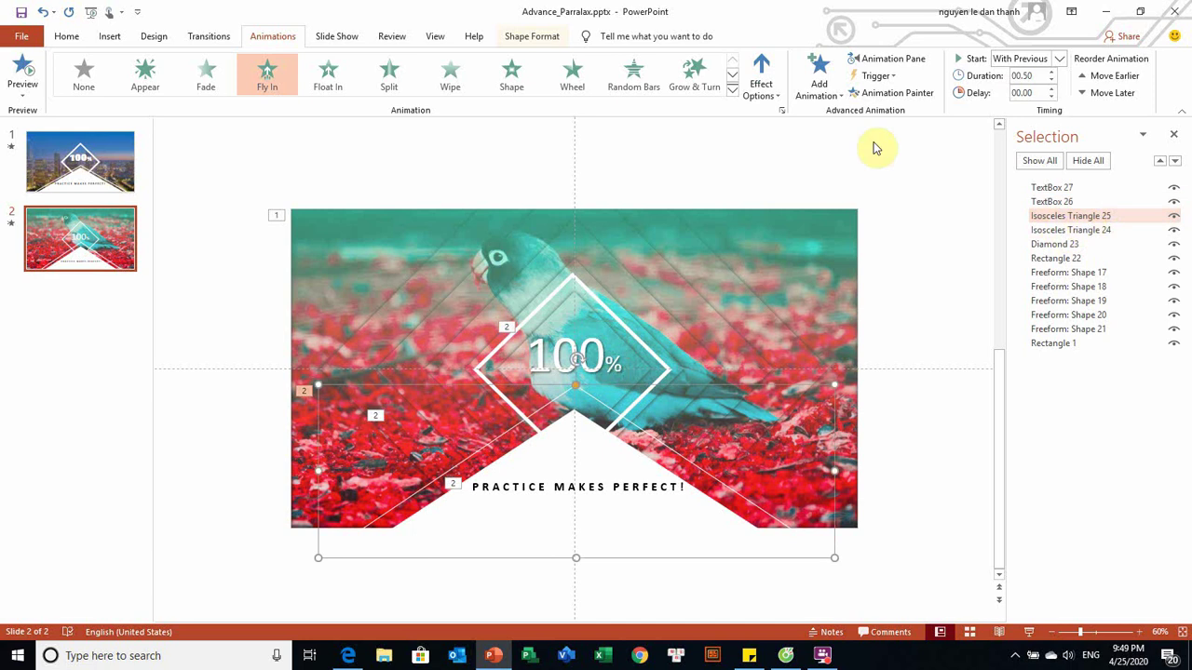
left_click(764, 89)
left_click(800, 204)
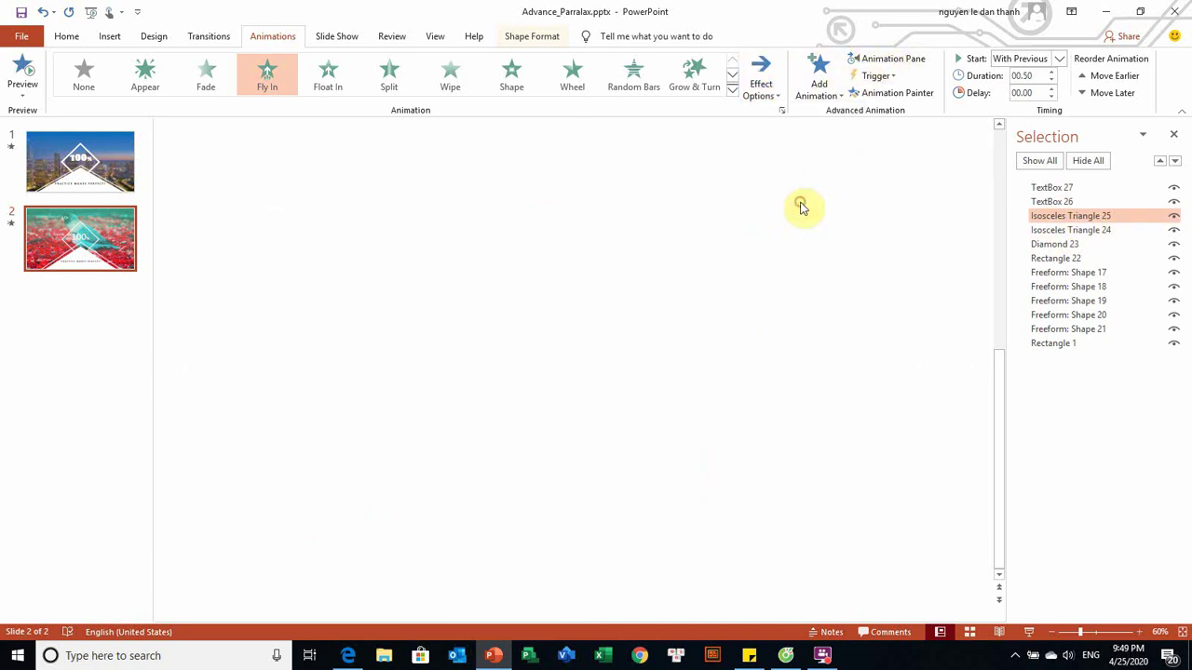
left_click(1067, 231)
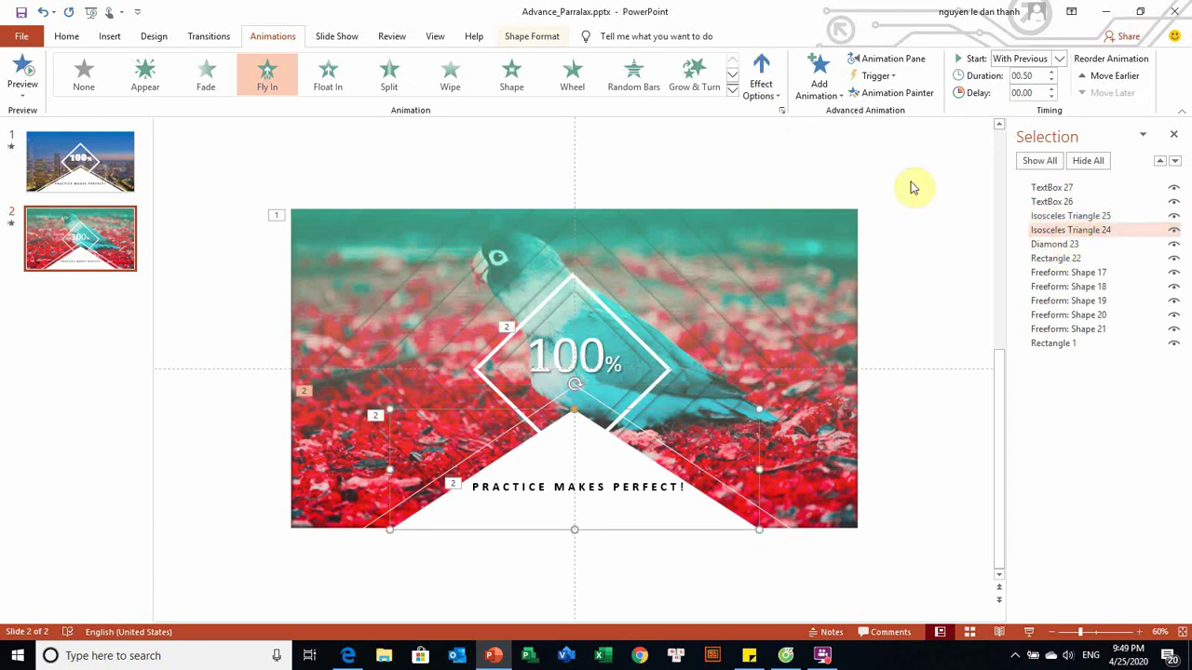
left_click(816, 94)
left_click(763, 84)
left_click(763, 84)
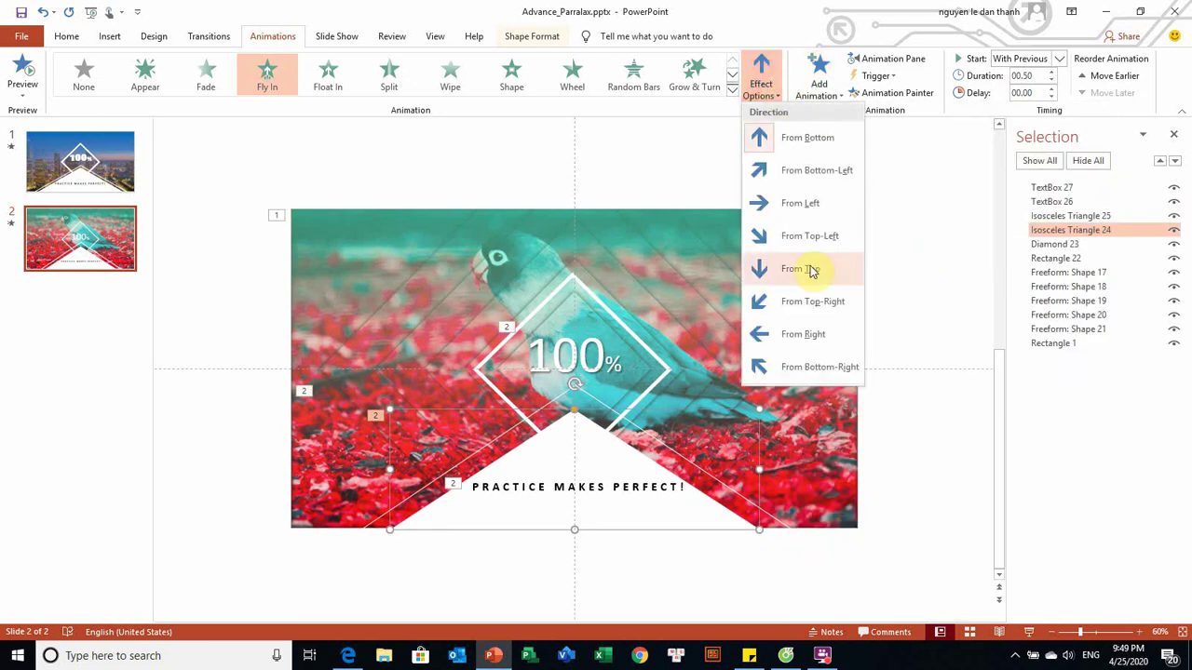
left_click(815, 334)
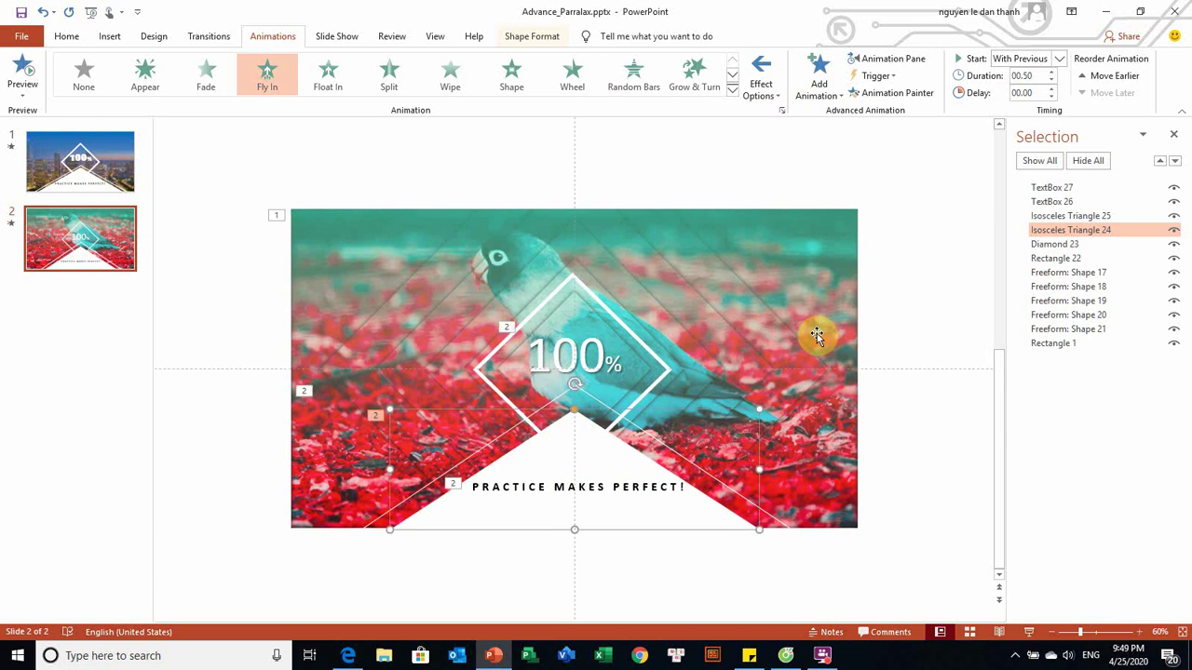
Step: Set the four step-2 Fly In animations, TextBox 27 onward, to start With Previous
left_click(887, 61)
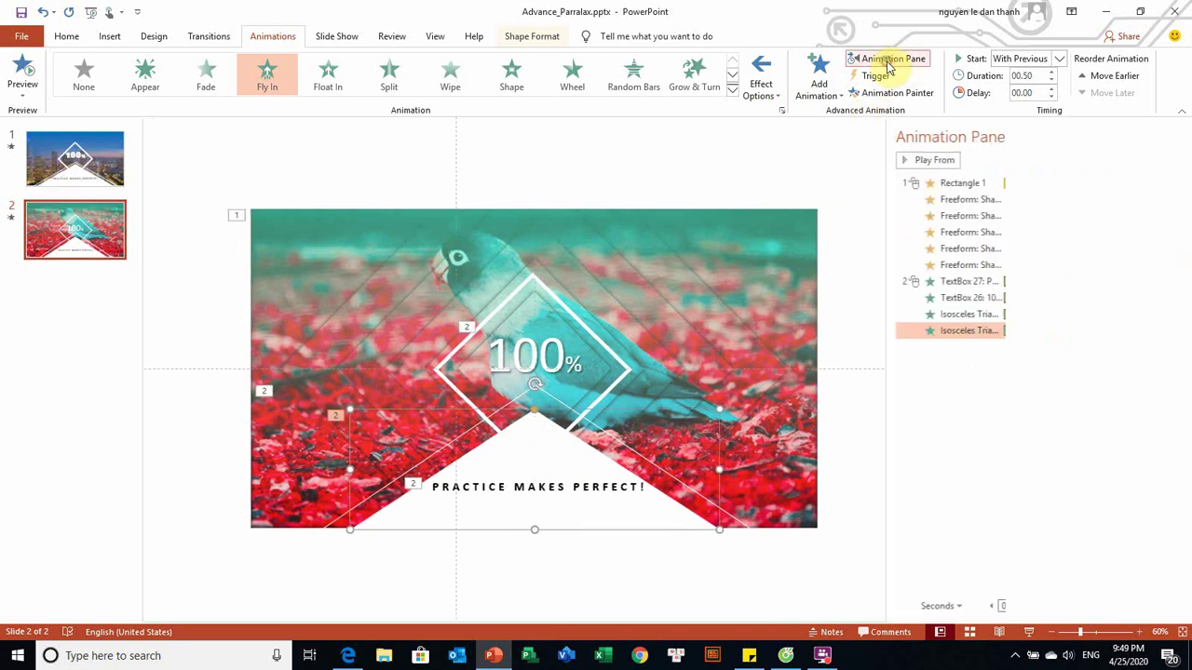
left_click(892, 281)
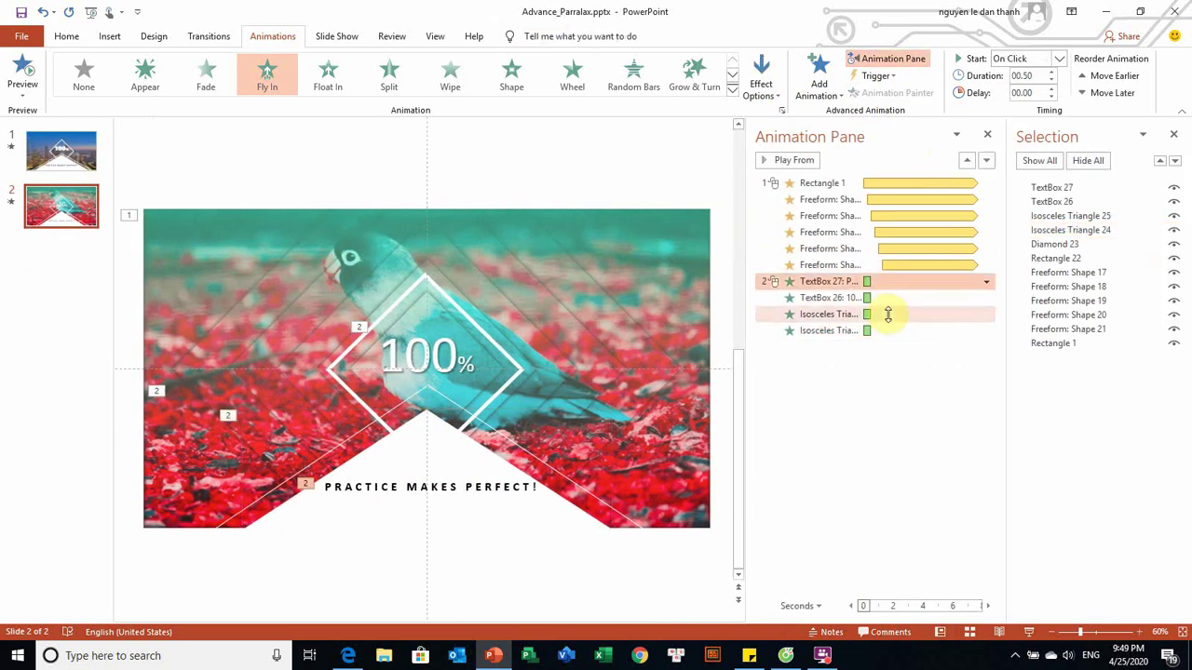
left_click(889, 330, "shift")
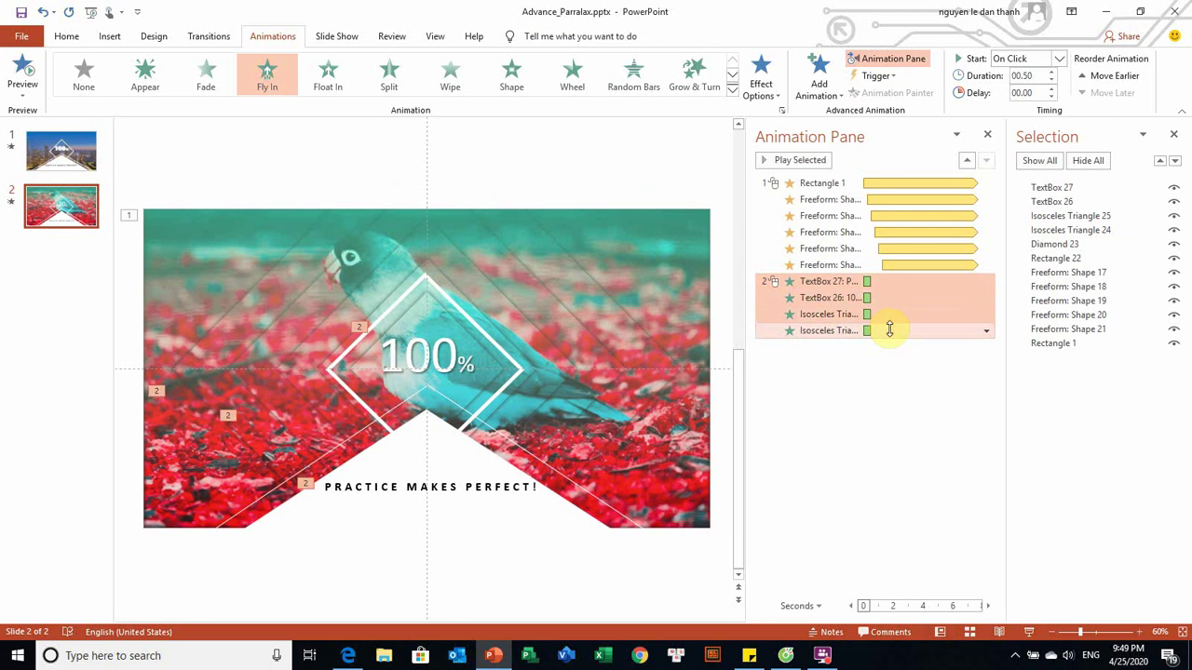
left_click(1057, 59)
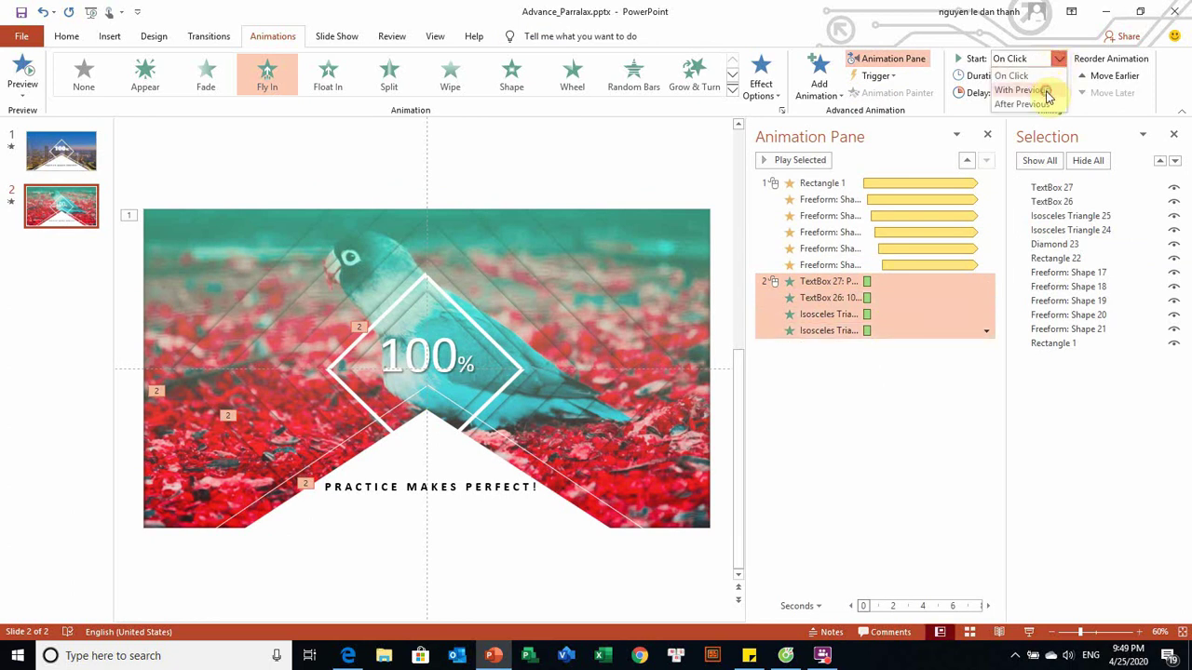
left_click(1047, 90)
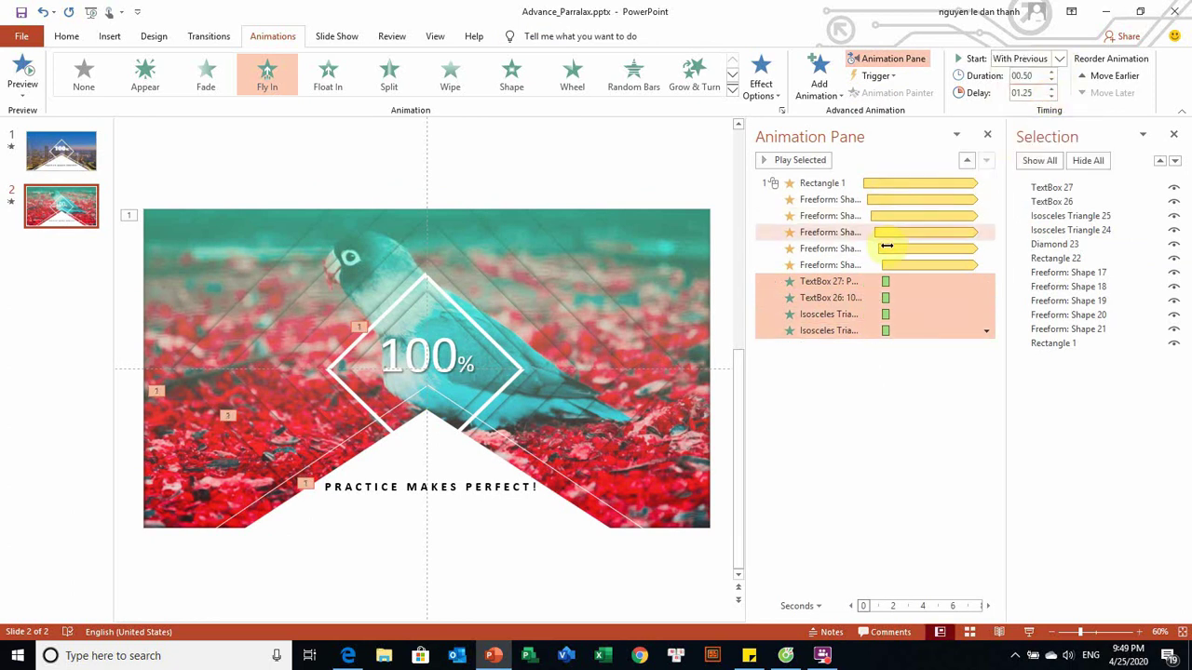
left_click(827, 183)
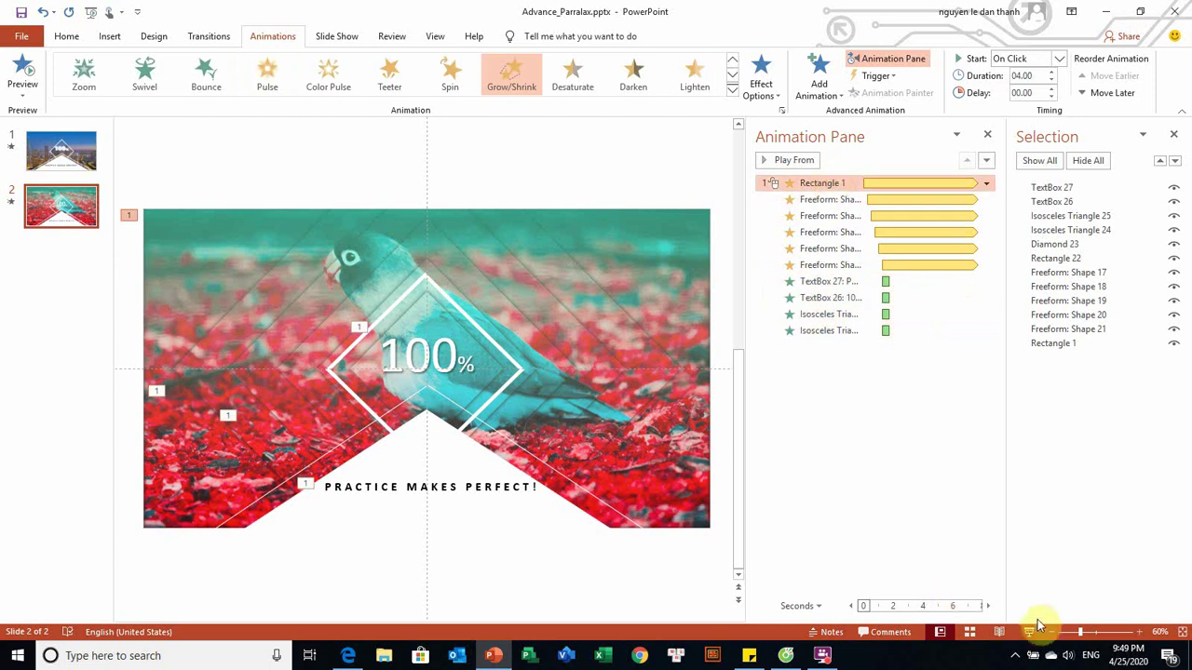
left_click(824, 656)
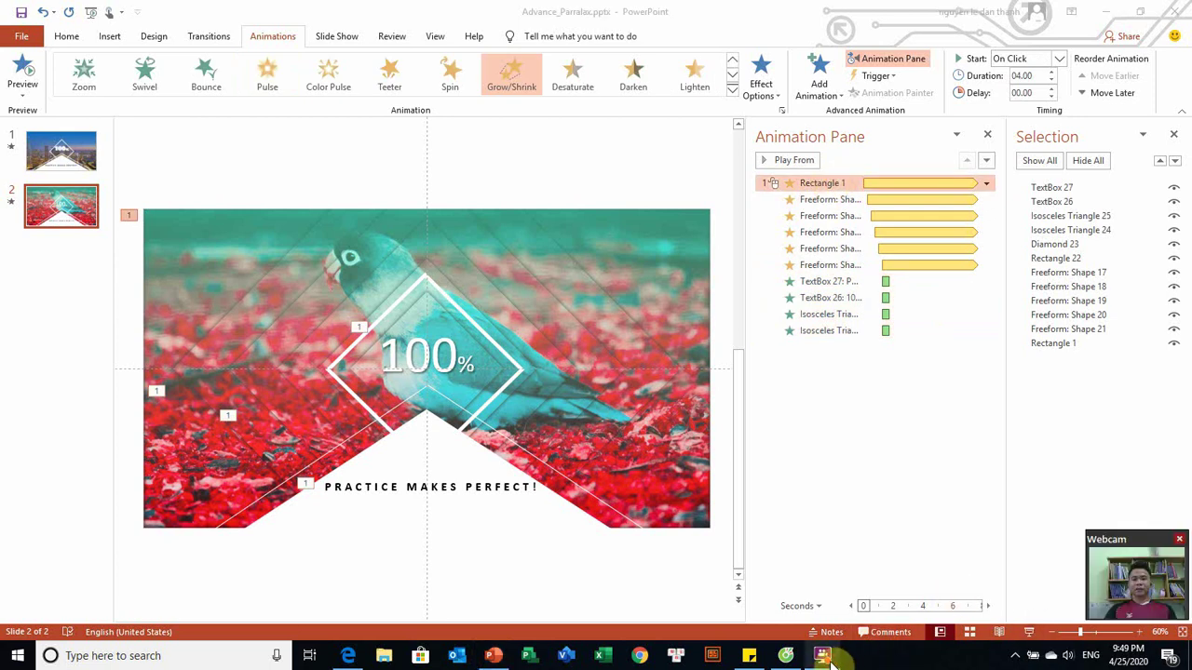
left_click(1029, 634)
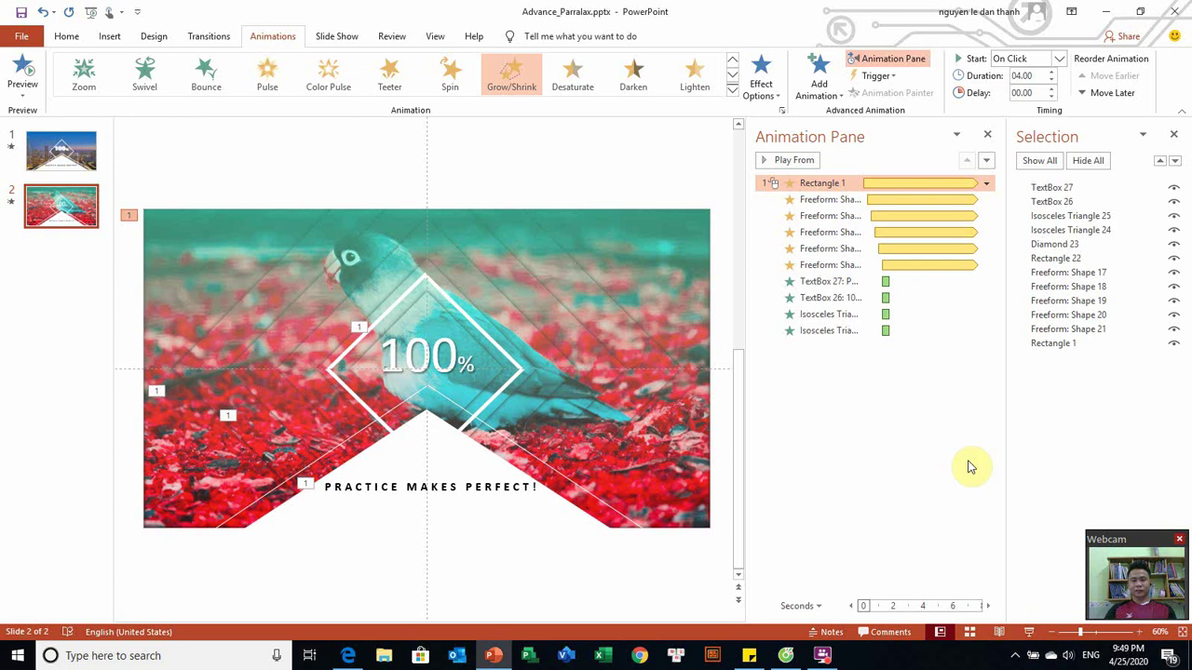
left_click(1029, 633)
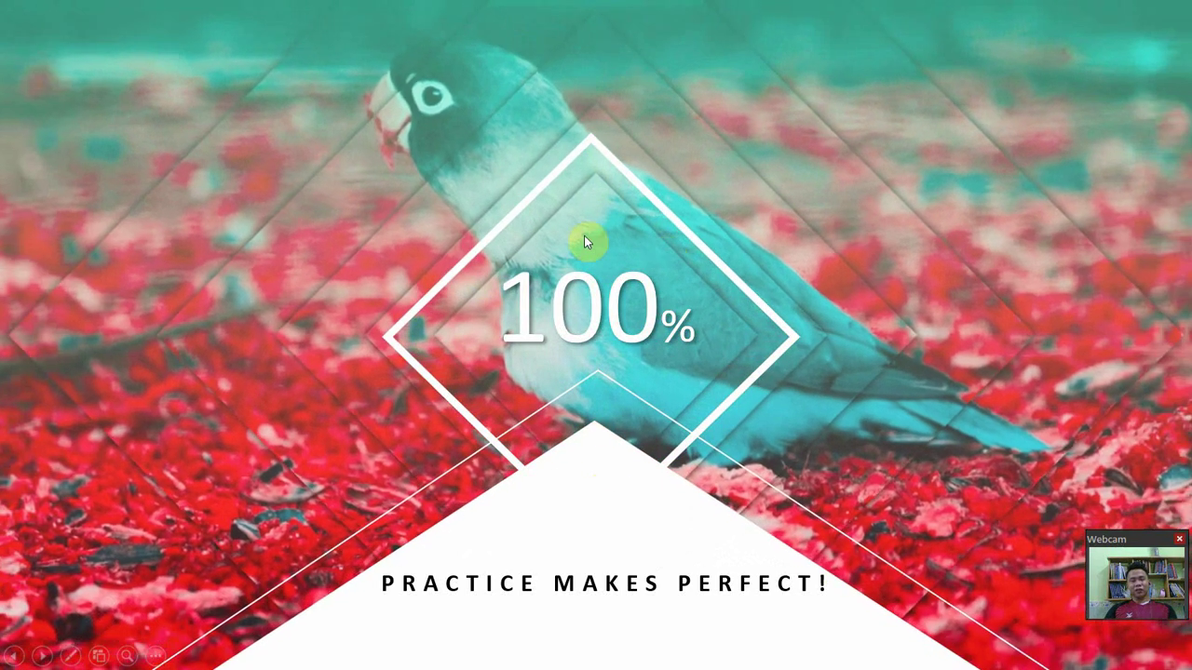
key("Escape")
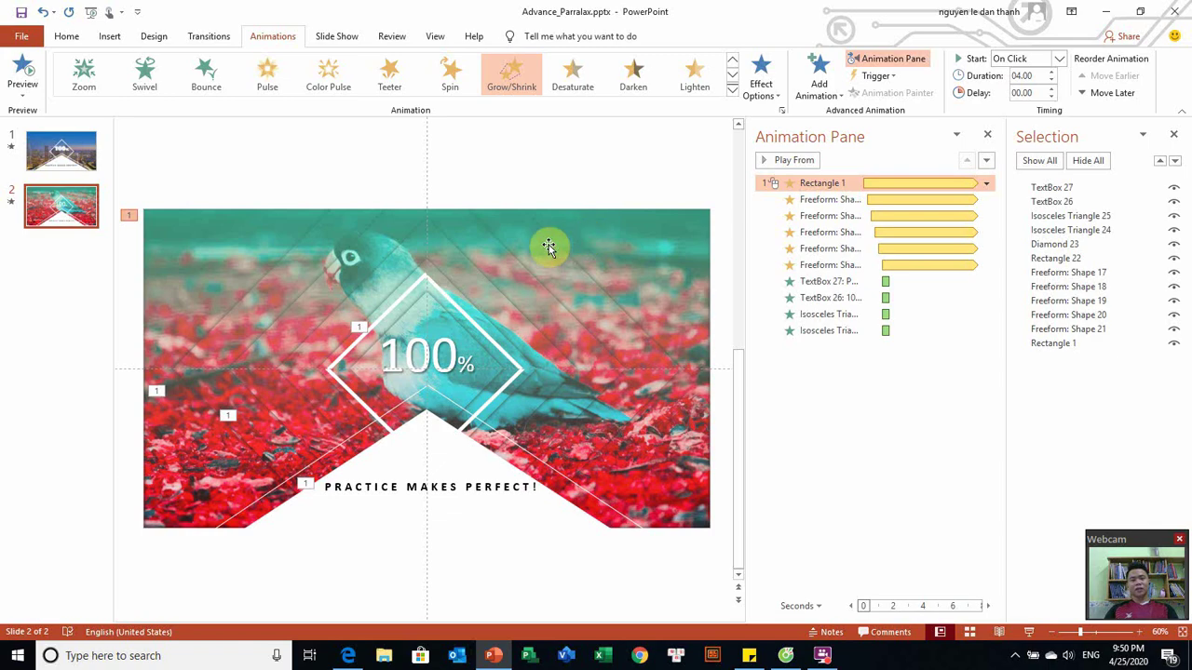
Step: Give Diamond 23 a Fly In entrance starting With Previous
left_click(432, 275)
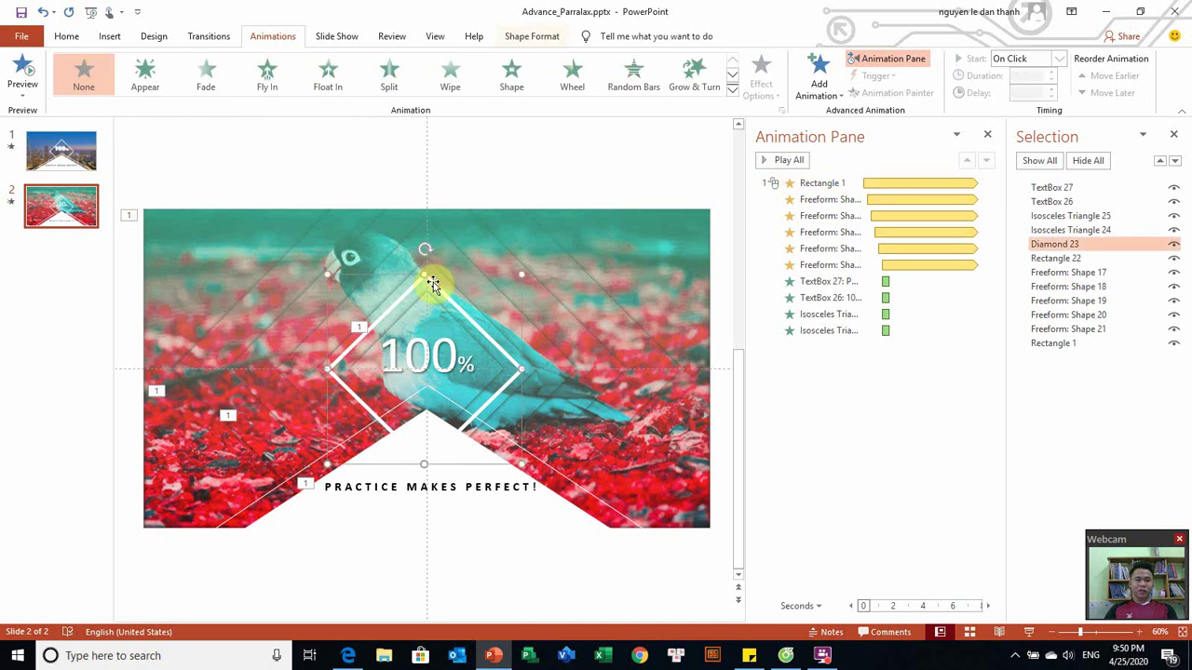
left_click(272, 84)
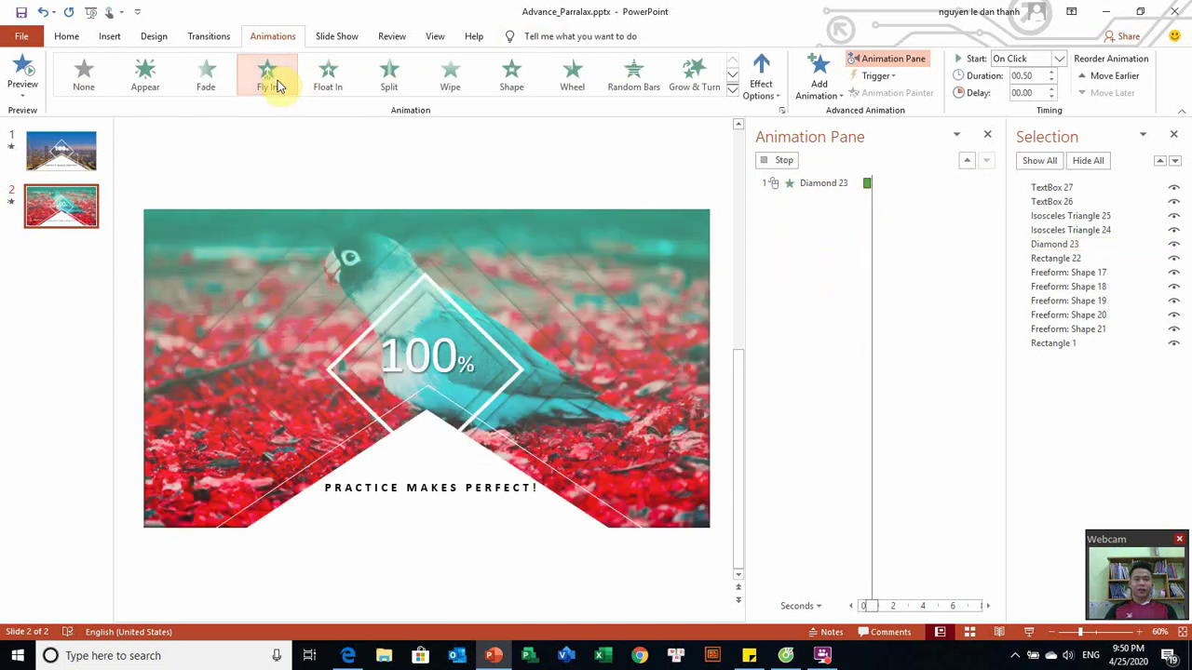
left_click(1054, 58)
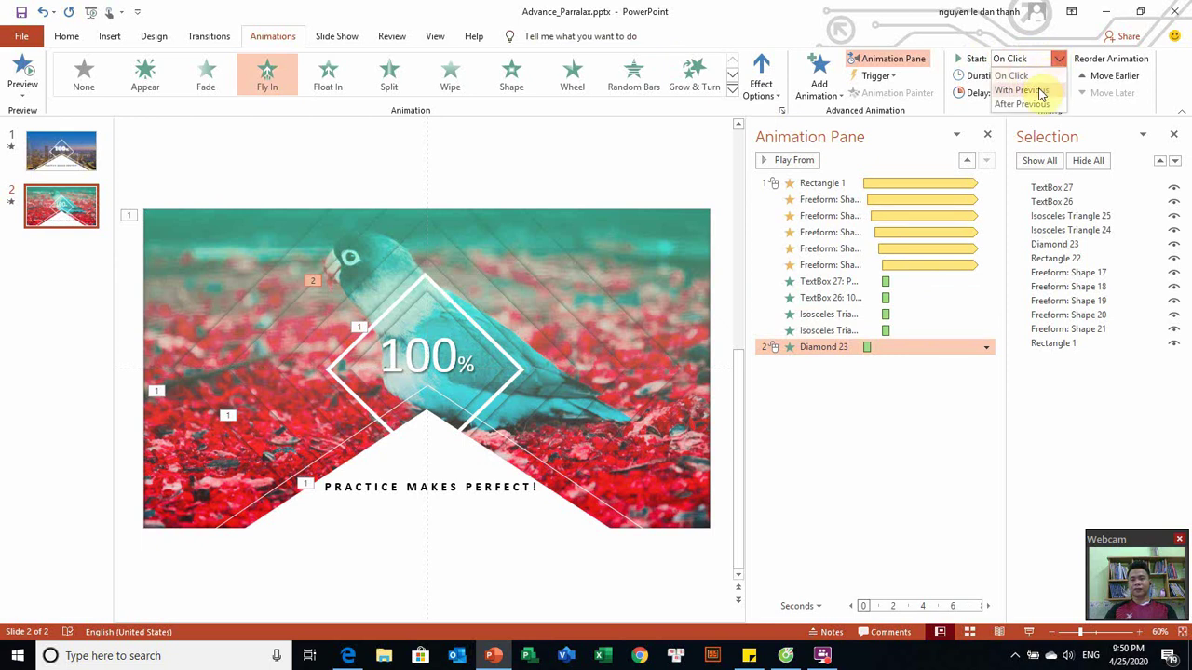
left_click(1037, 90)
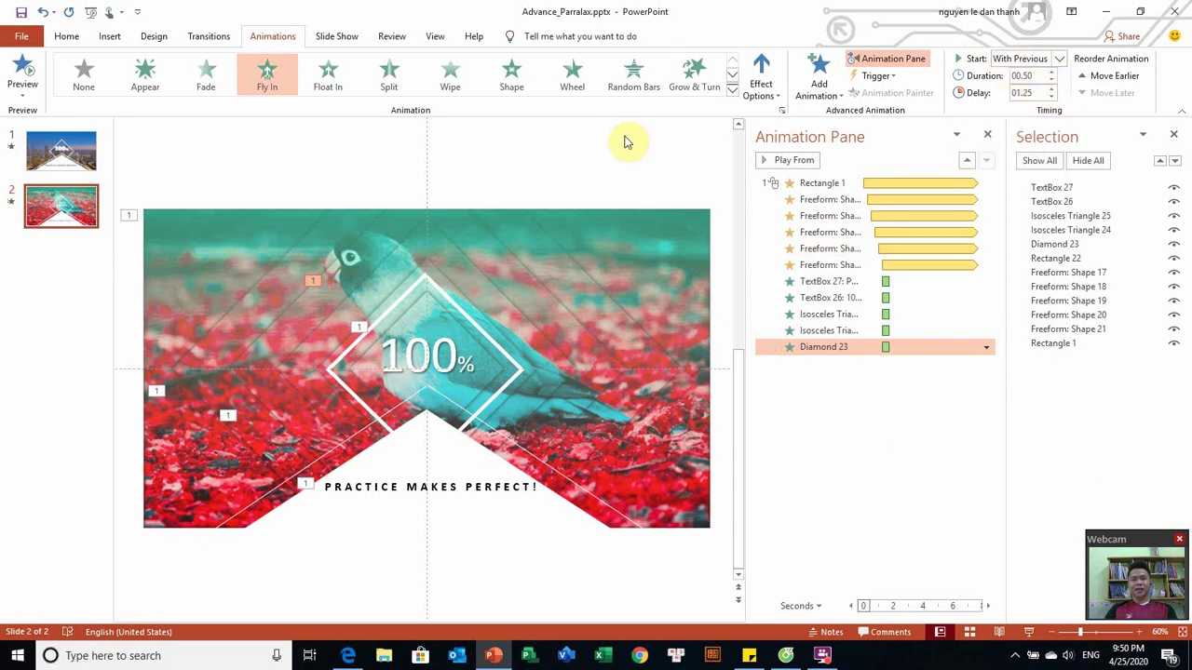
left_click(208, 35)
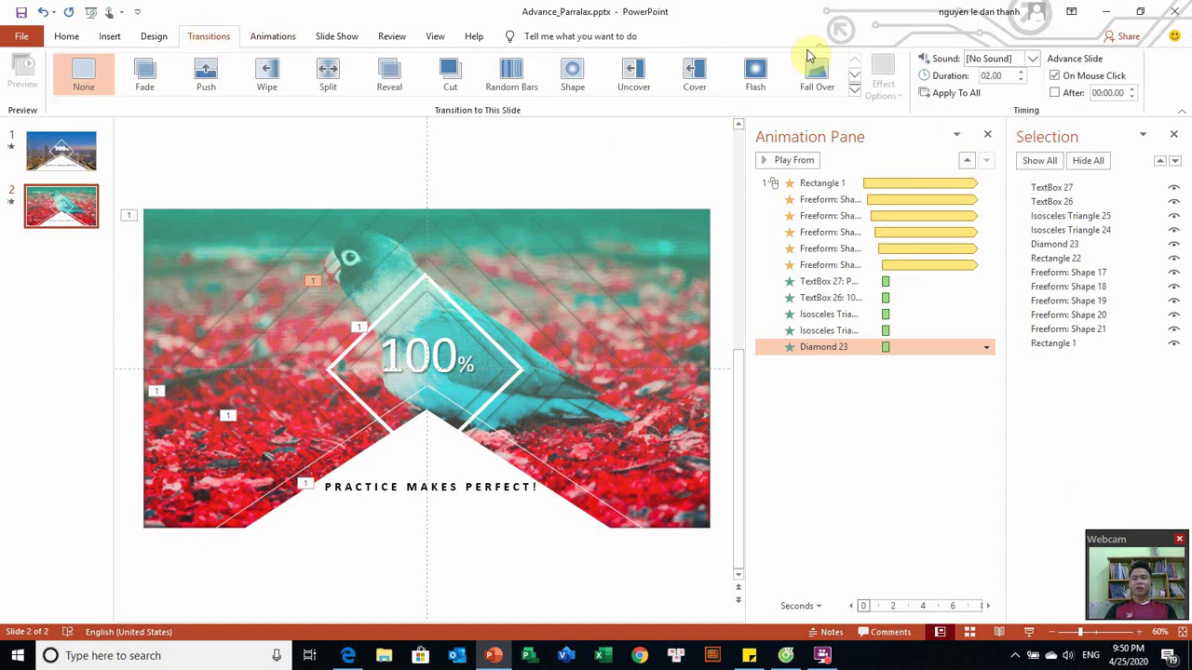
Step: Make slide 2 advance automatically after 00:01.00, then preview it as a slide show
left_click(1053, 93)
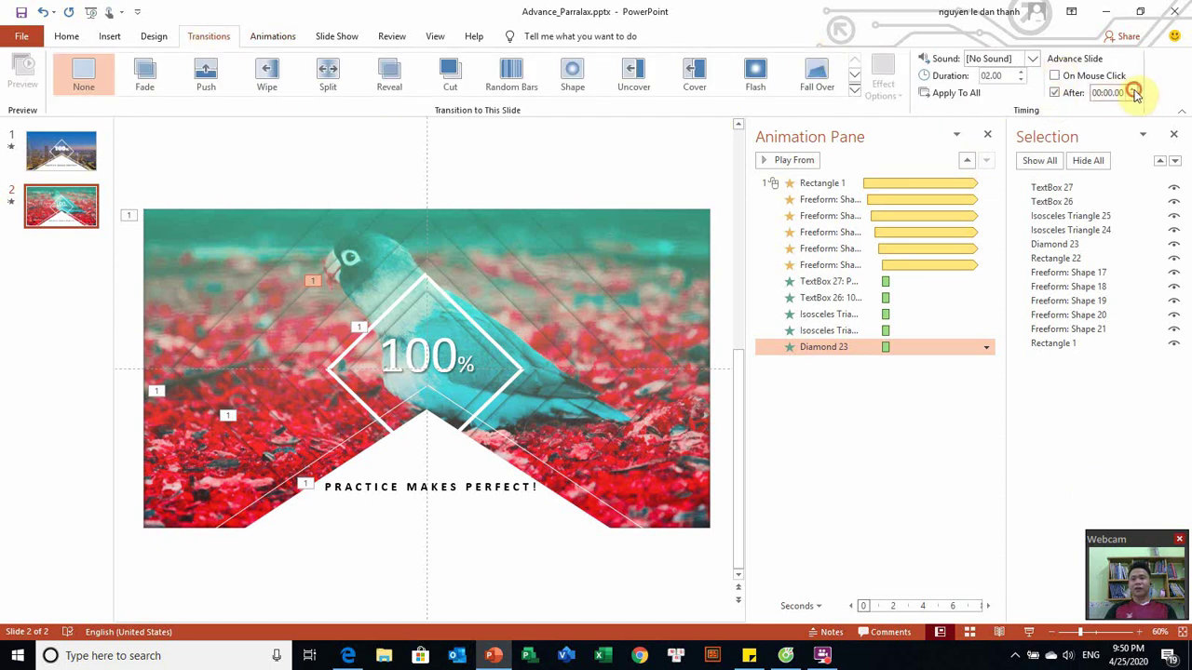
left_click(1030, 637)
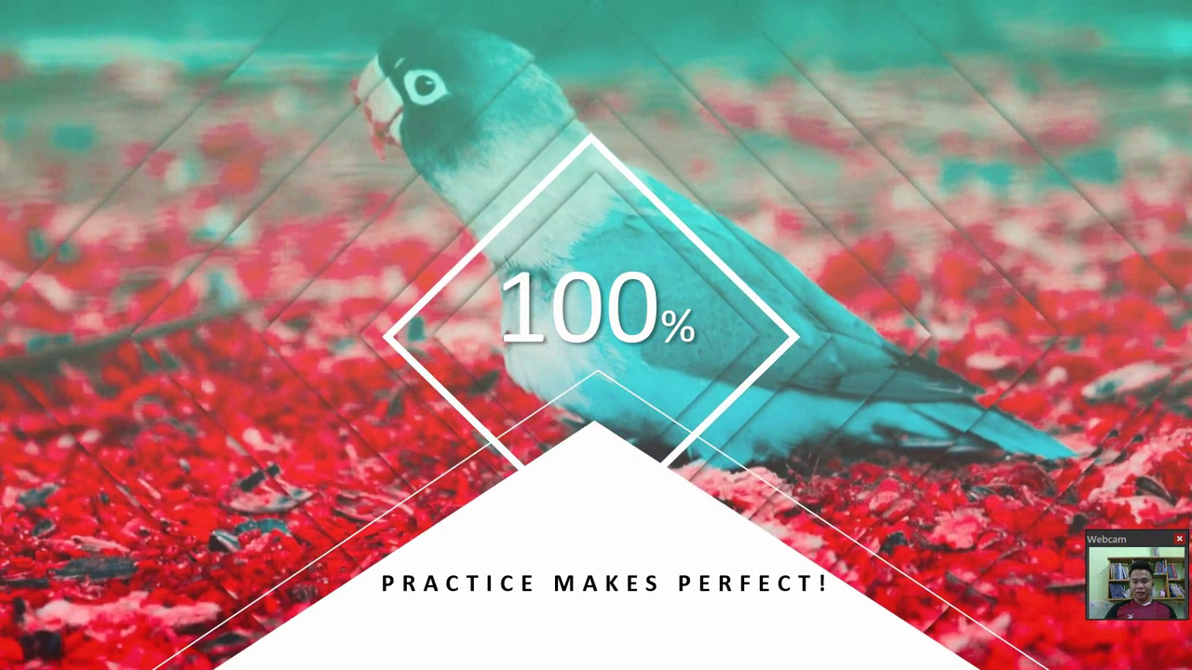
key("Right")
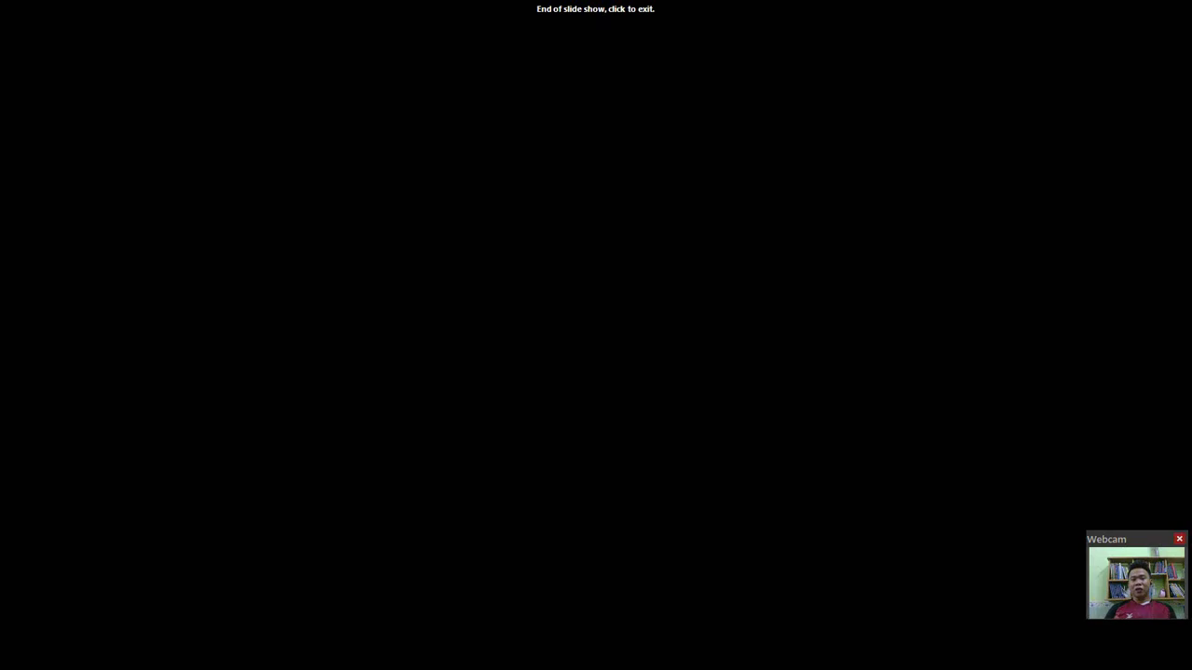
key("Left")
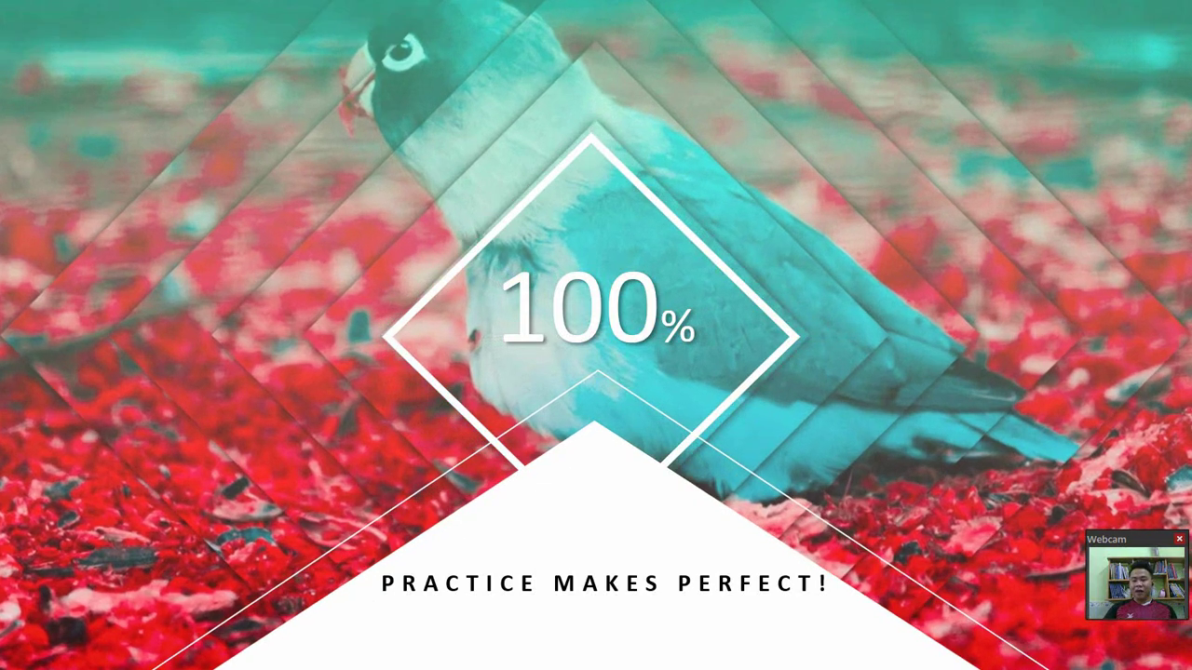